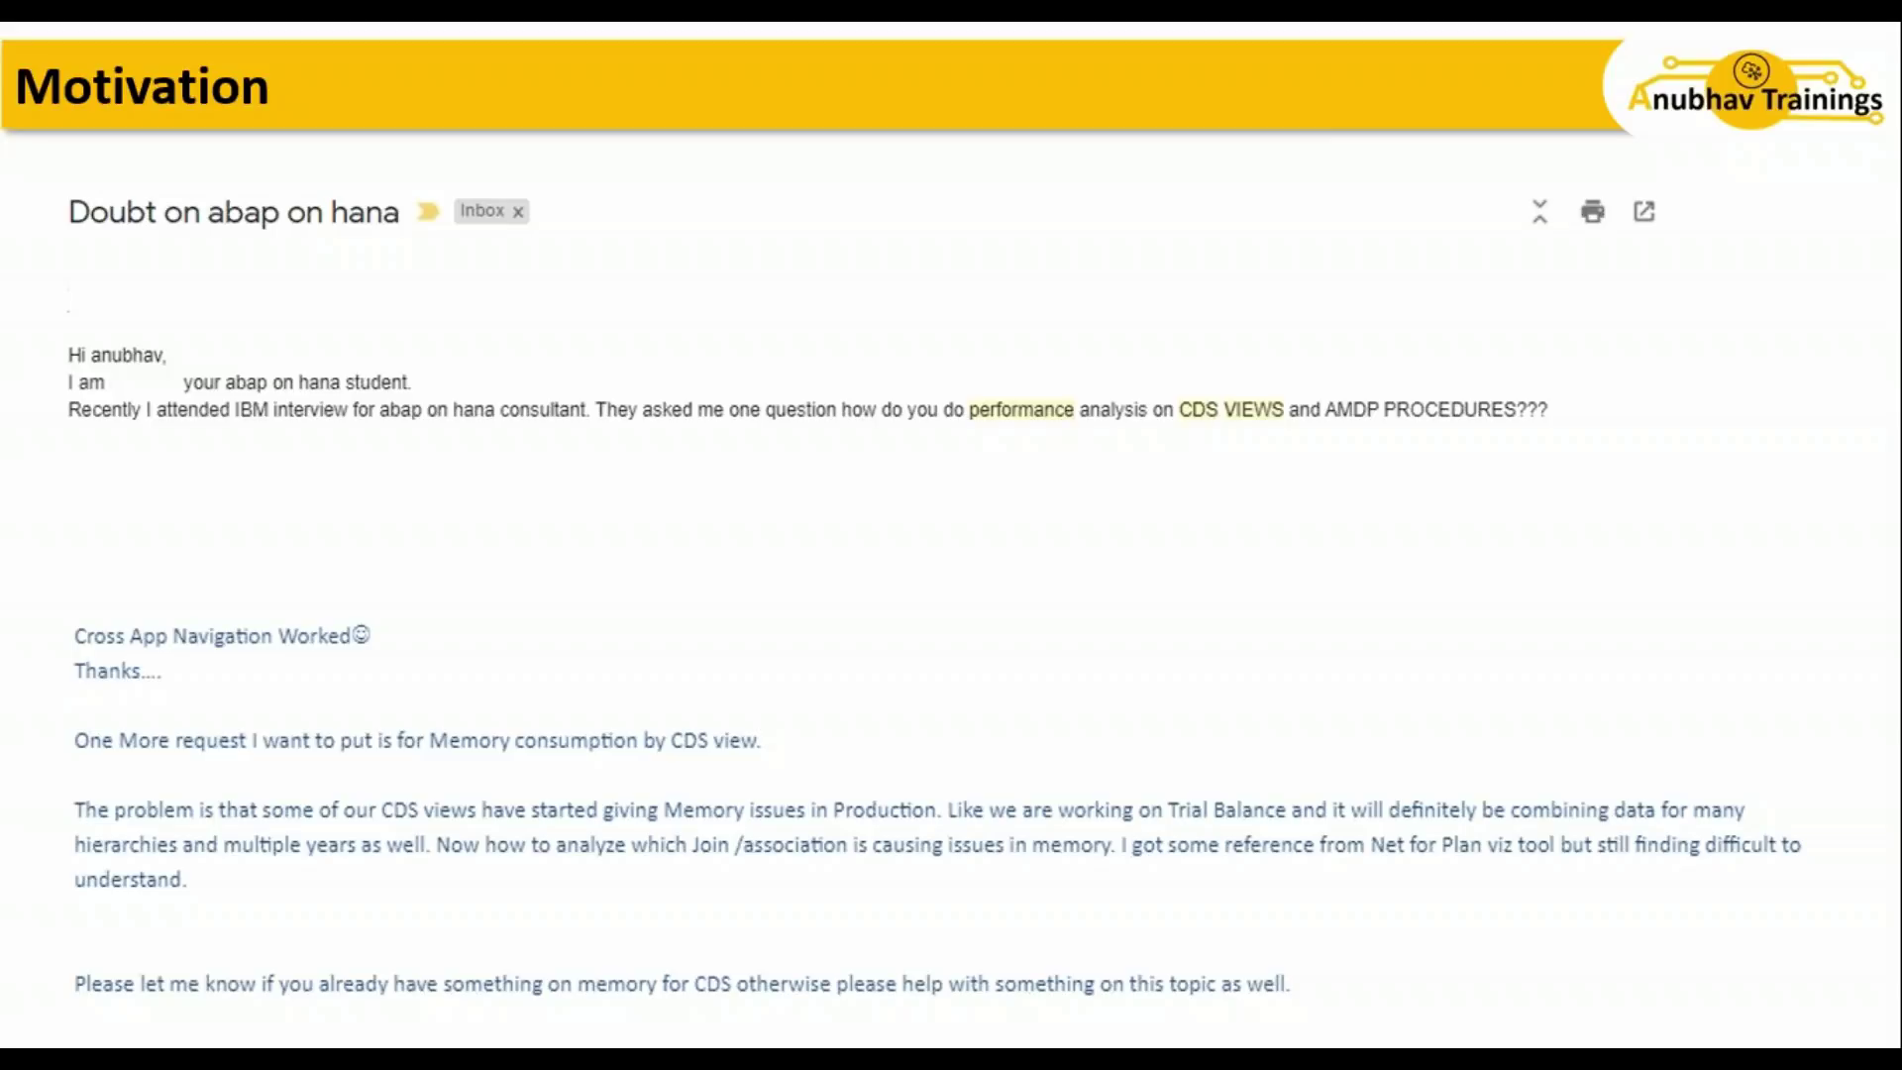
# - Return to editing, go to the Parts on Analysis slide, and draw a blue rectangle below the title
pyautogui.press('Escape')
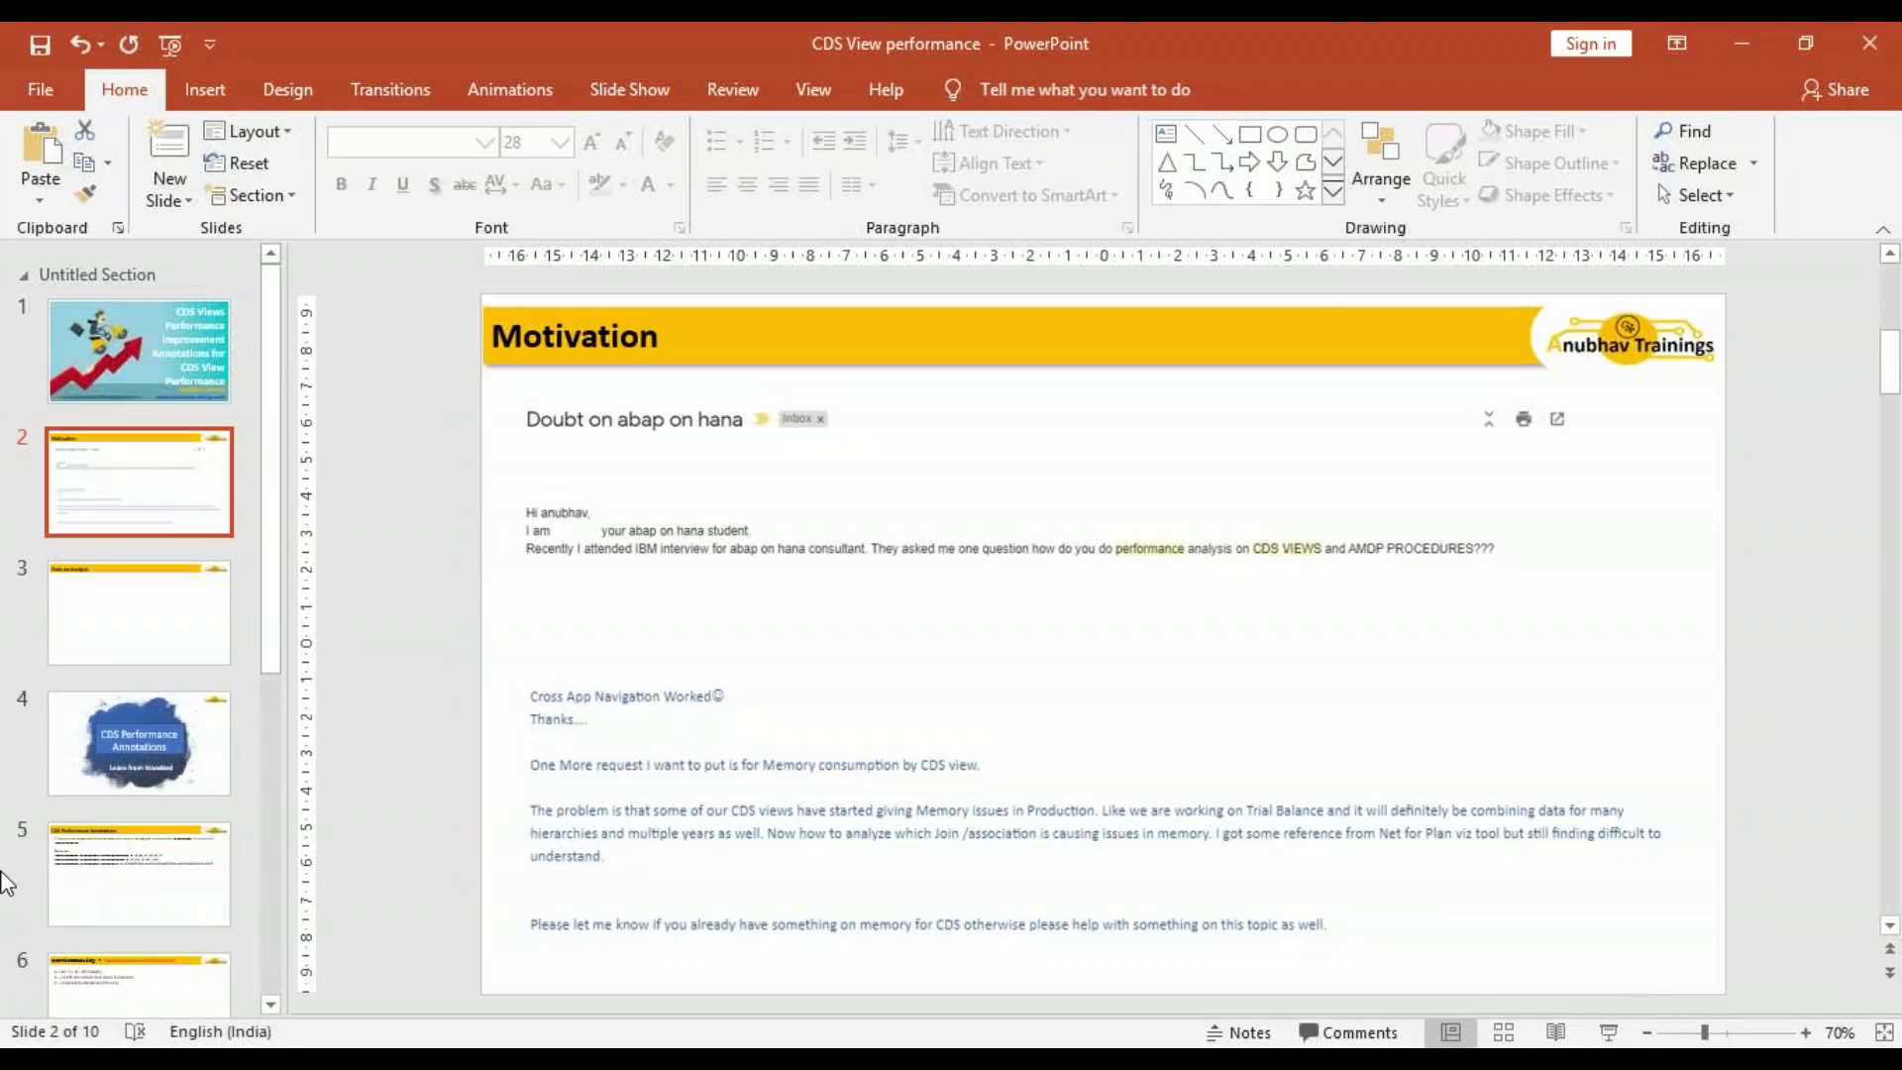
pyautogui.click(166, 622)
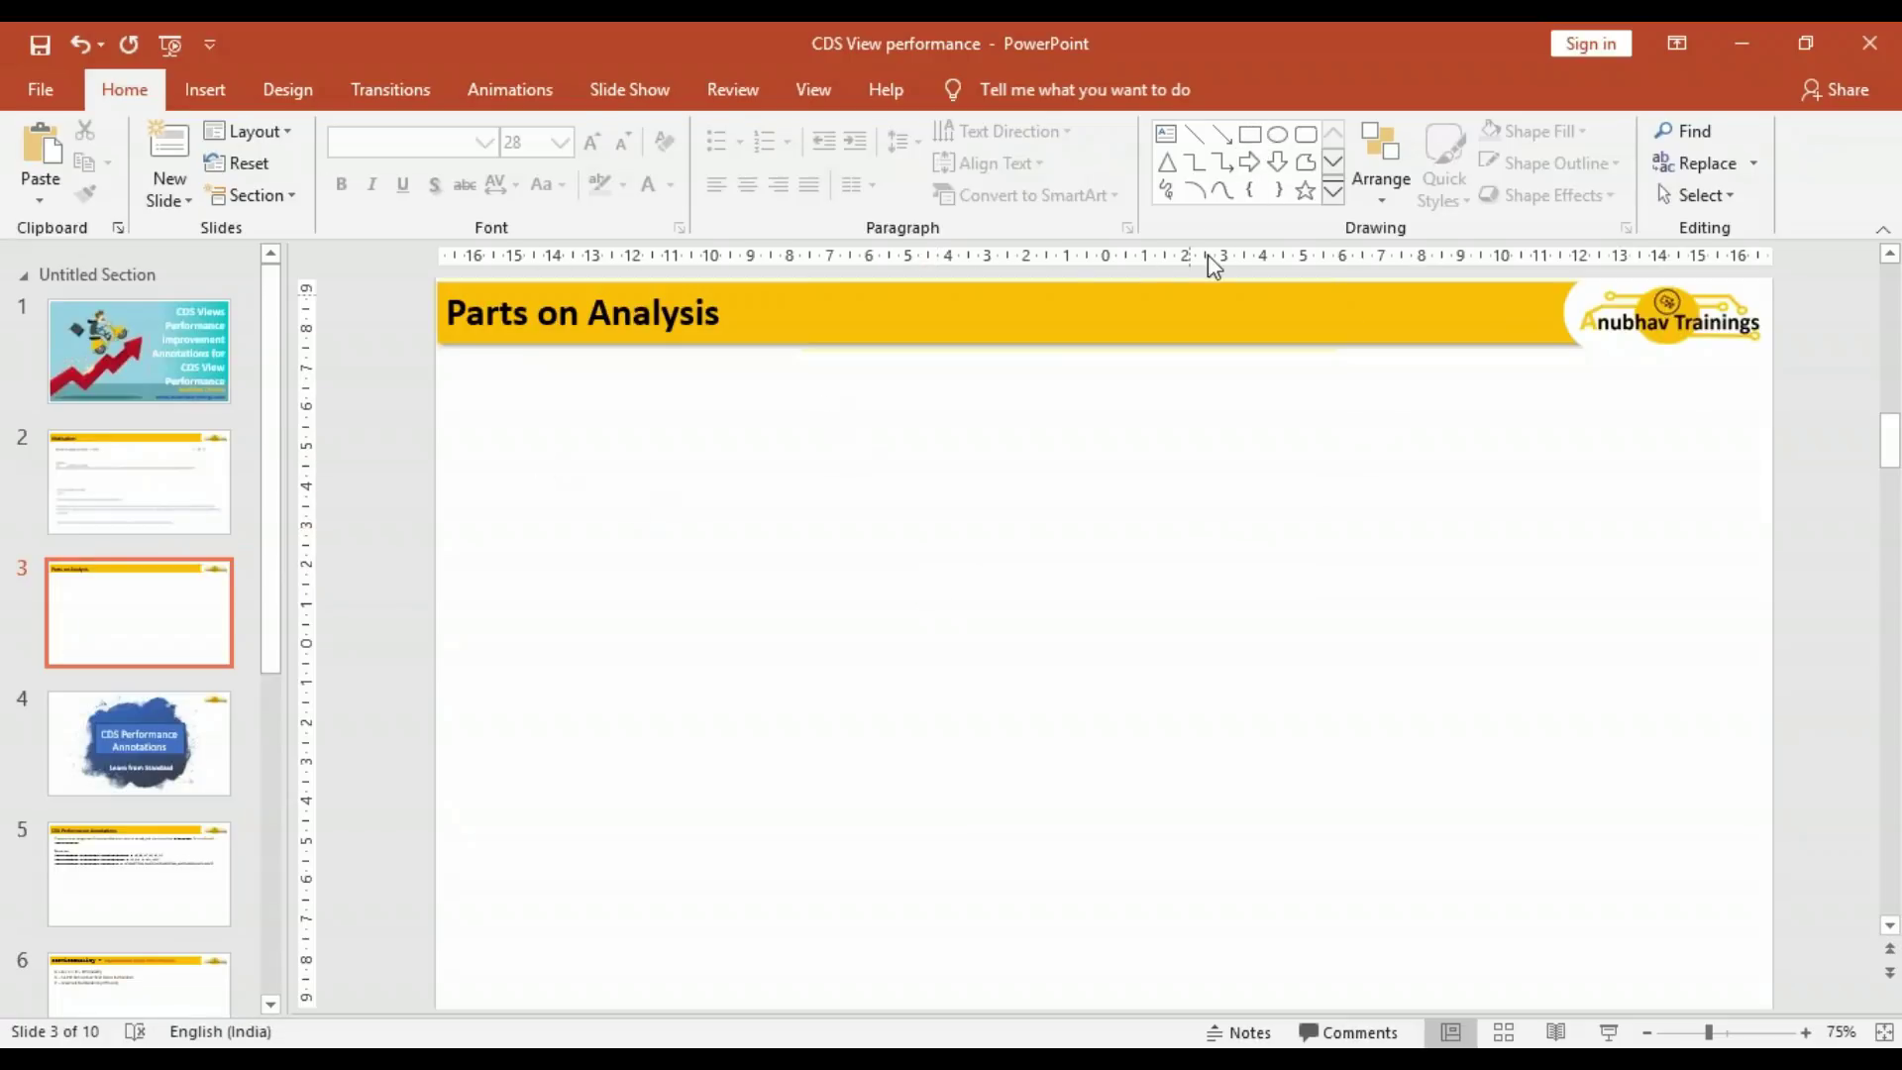
pyautogui.click(1250, 135)
pyautogui.moveTo(519, 438)
pyautogui.mouseDown()
pyautogui.moveTo(802, 628)
pyautogui.moveTo(1020, 594)
pyautogui.moveTo(901, 806)
pyautogui.moveTo(918, 813)
pyautogui.mouseUp()
# - Duplicate the rectangle, spread the copies down the slide, and draw a third one under the title
pyautogui.hotkey('ctrl', 'd')
pyautogui.click(936, 565)
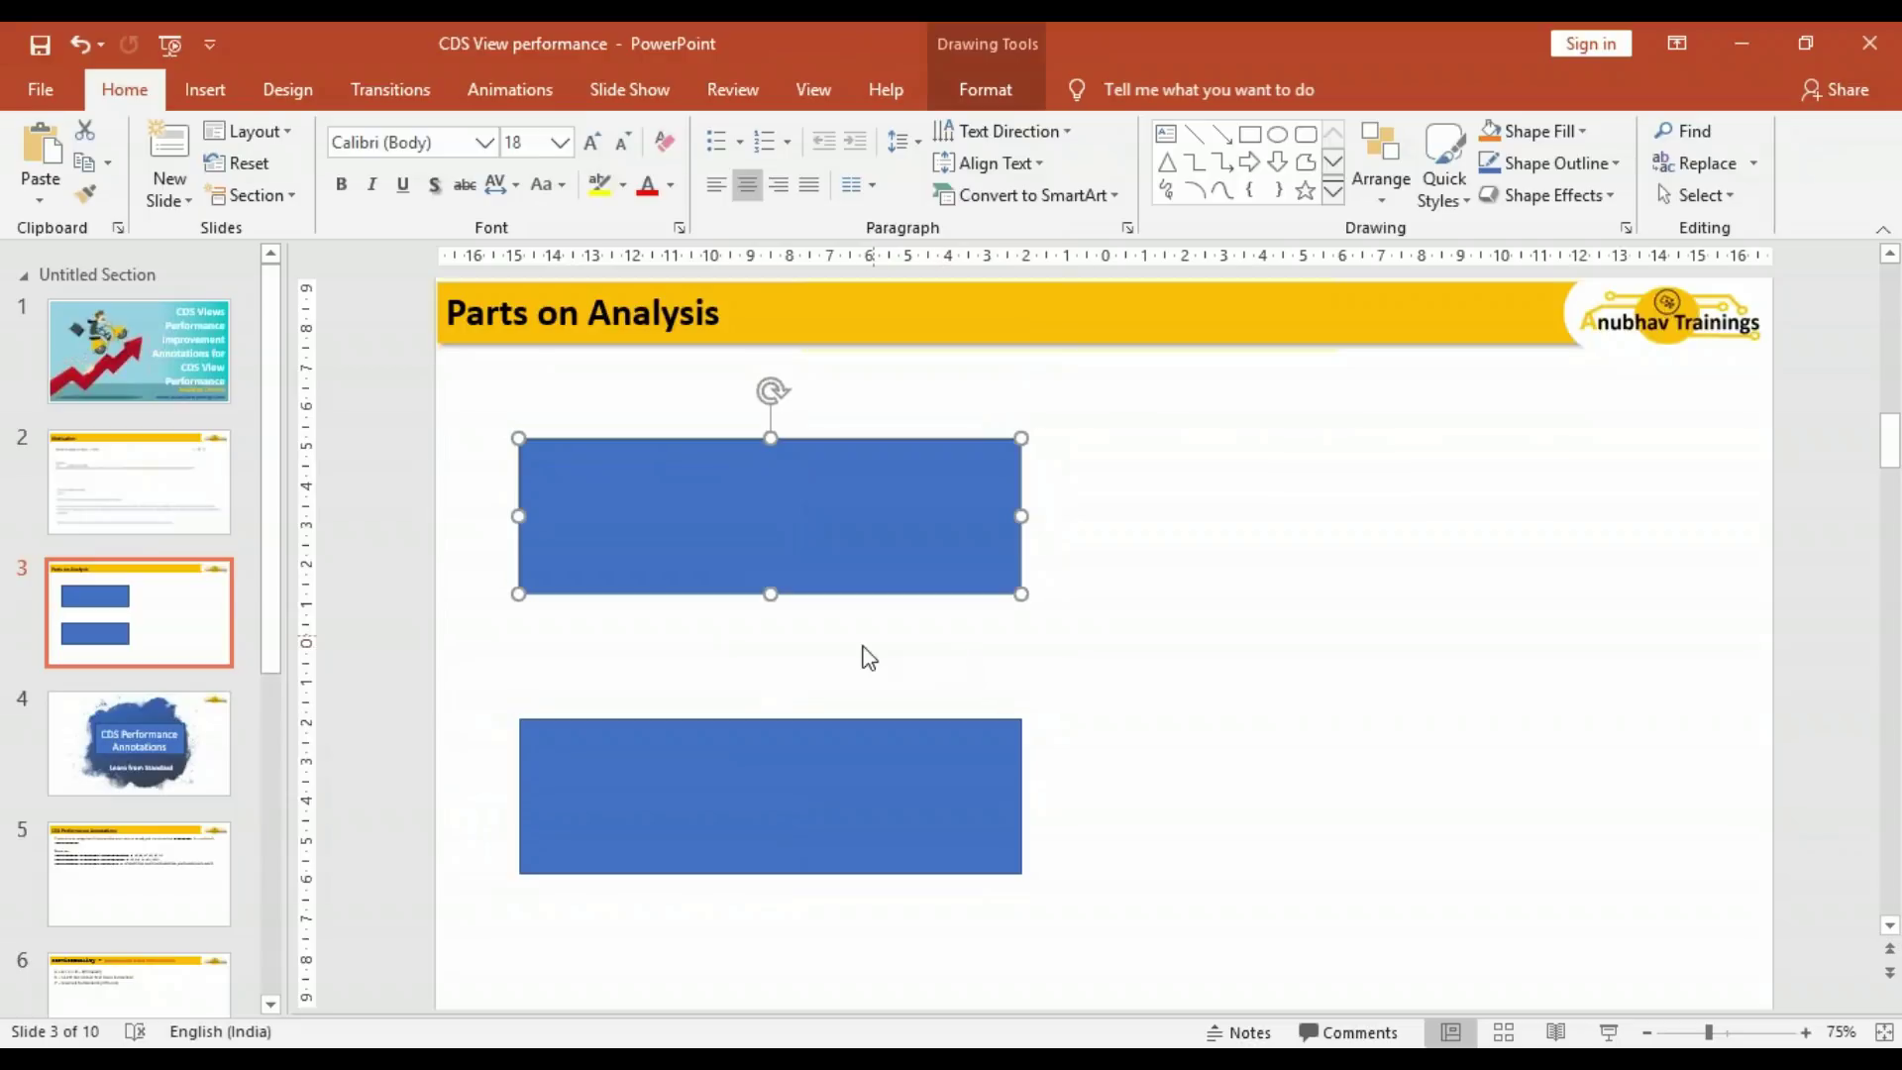
pyautogui.moveTo(782, 795); pyautogui.dragTo(781, 883)
pyautogui.moveTo(775, 534); pyautogui.dragTo(775, 687)
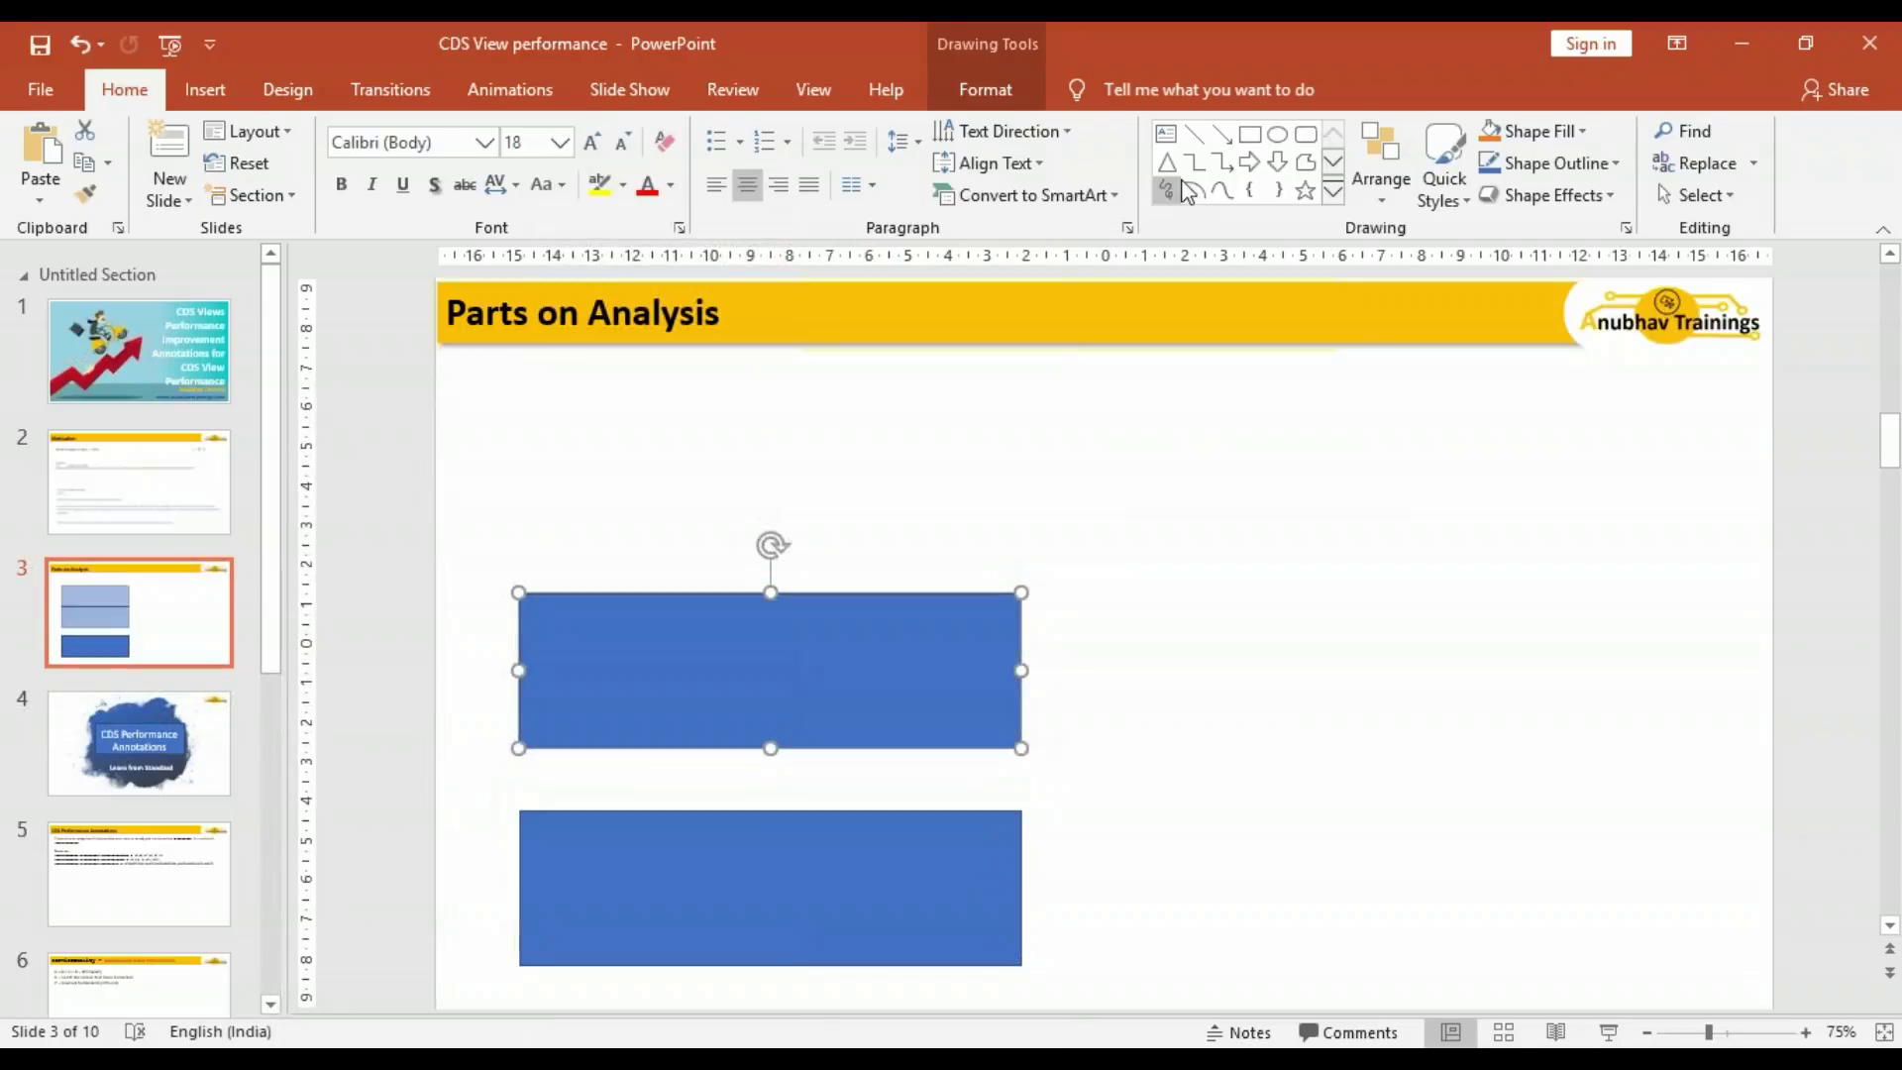
pyautogui.click(1249, 134)
pyautogui.moveTo(539, 402); pyautogui.dragTo(988, 514)
# - Label the top rectangle 'Presentation' and the middle one 'Application Layer'
pyautogui.write('Presentation')
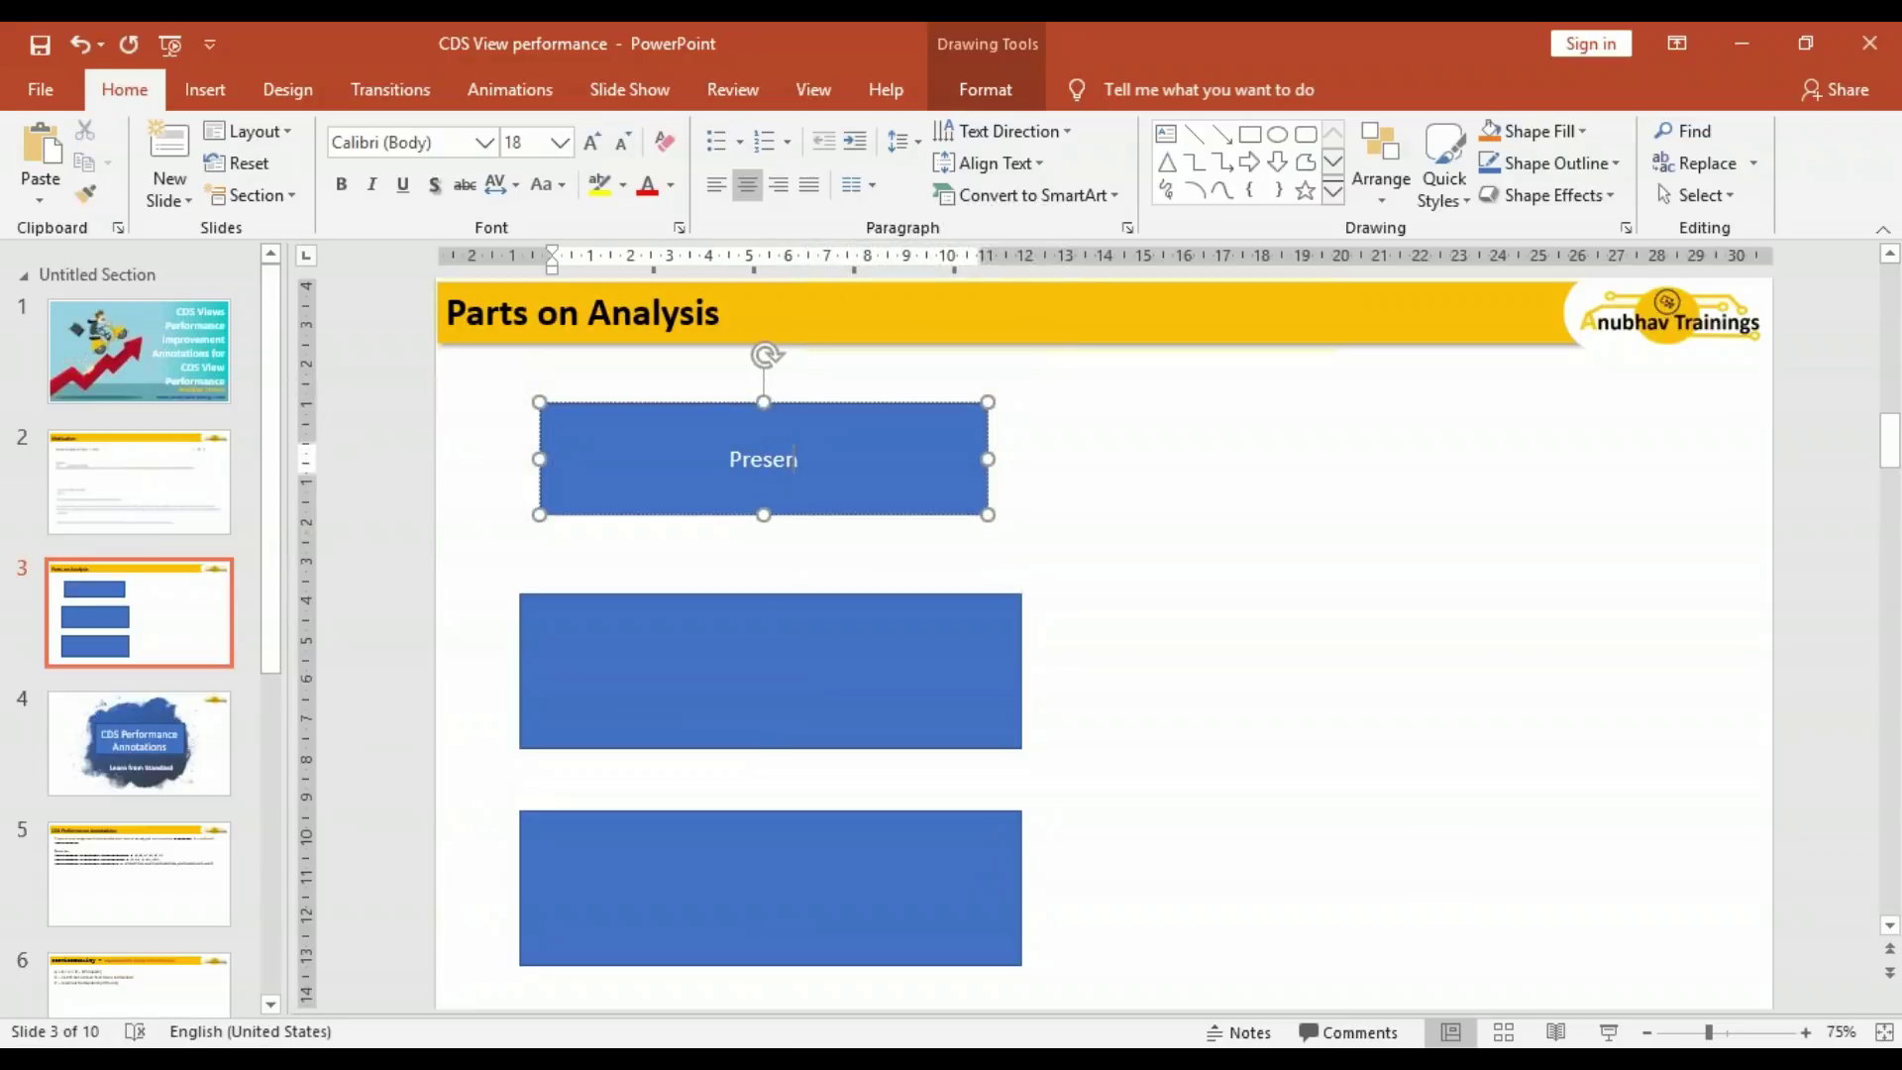
pyautogui.click(935, 680)
pyautogui.write('Applica')
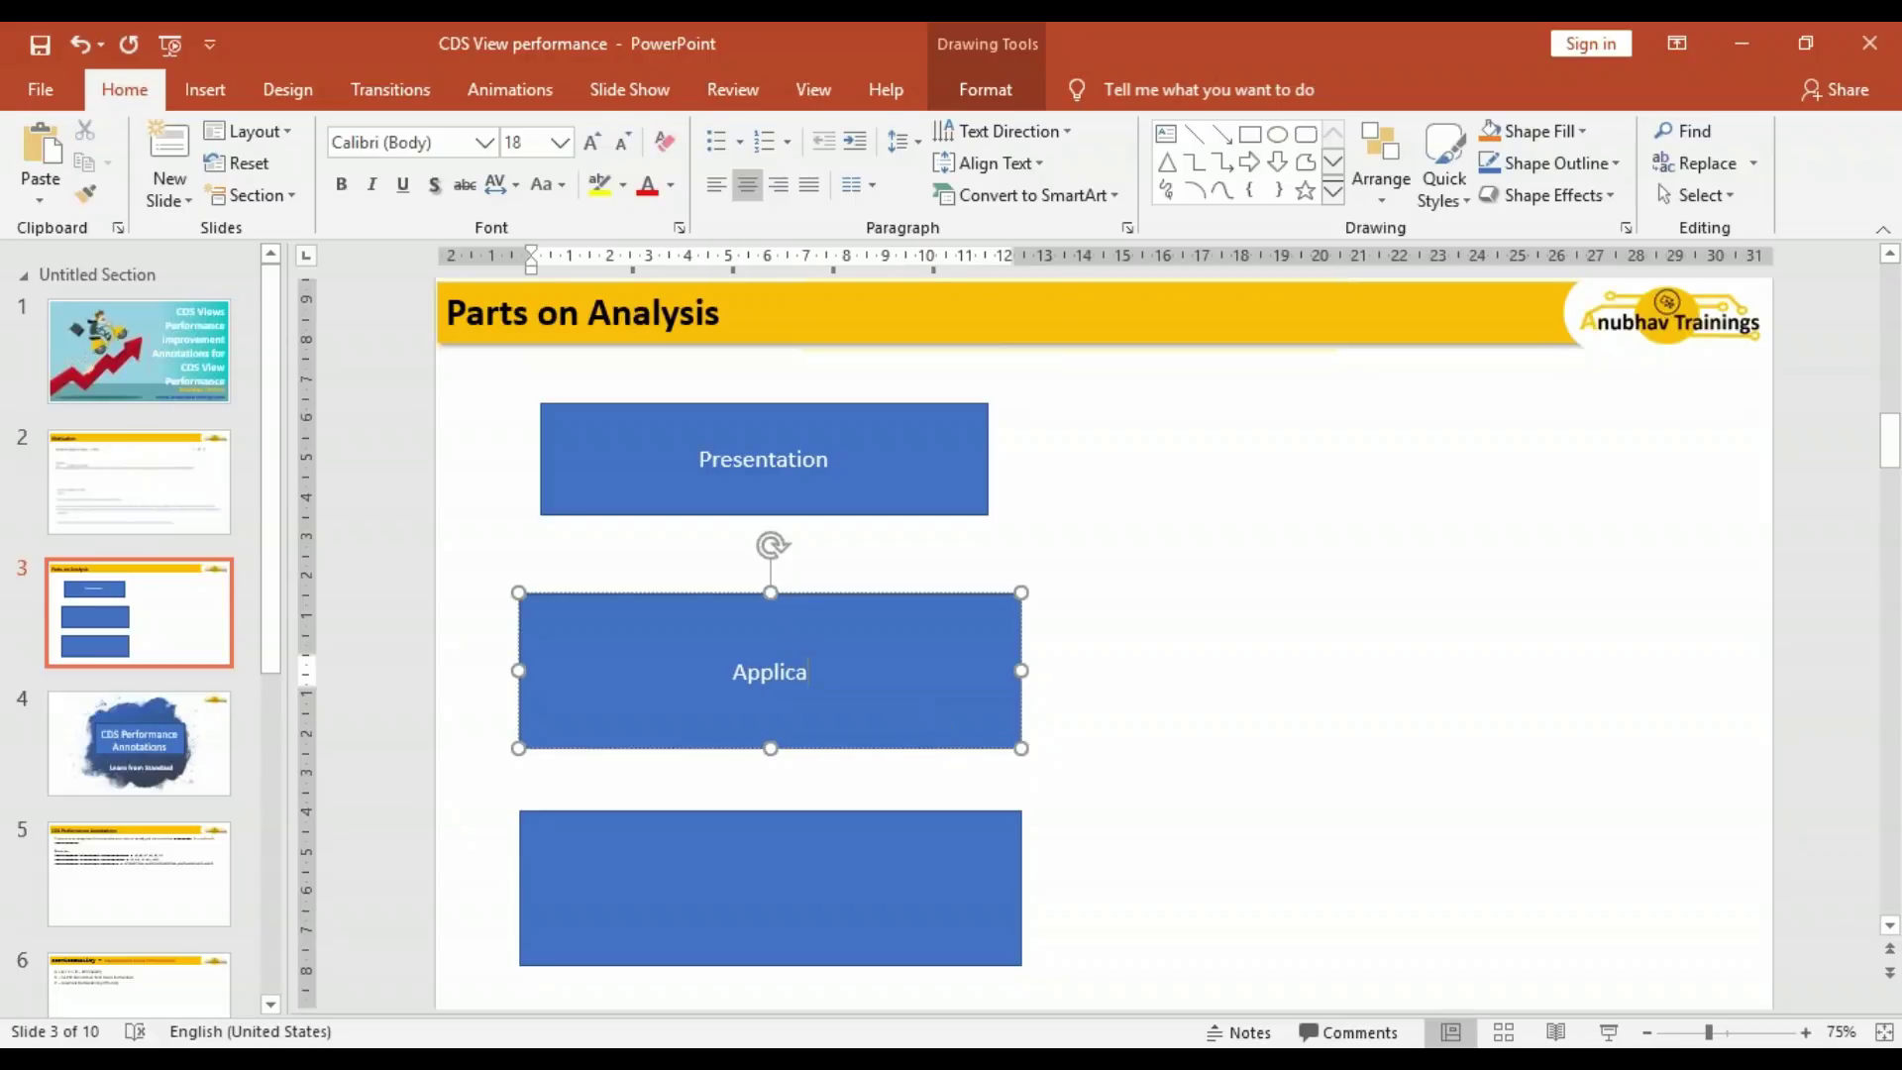
pyautogui.write('tion Layer')
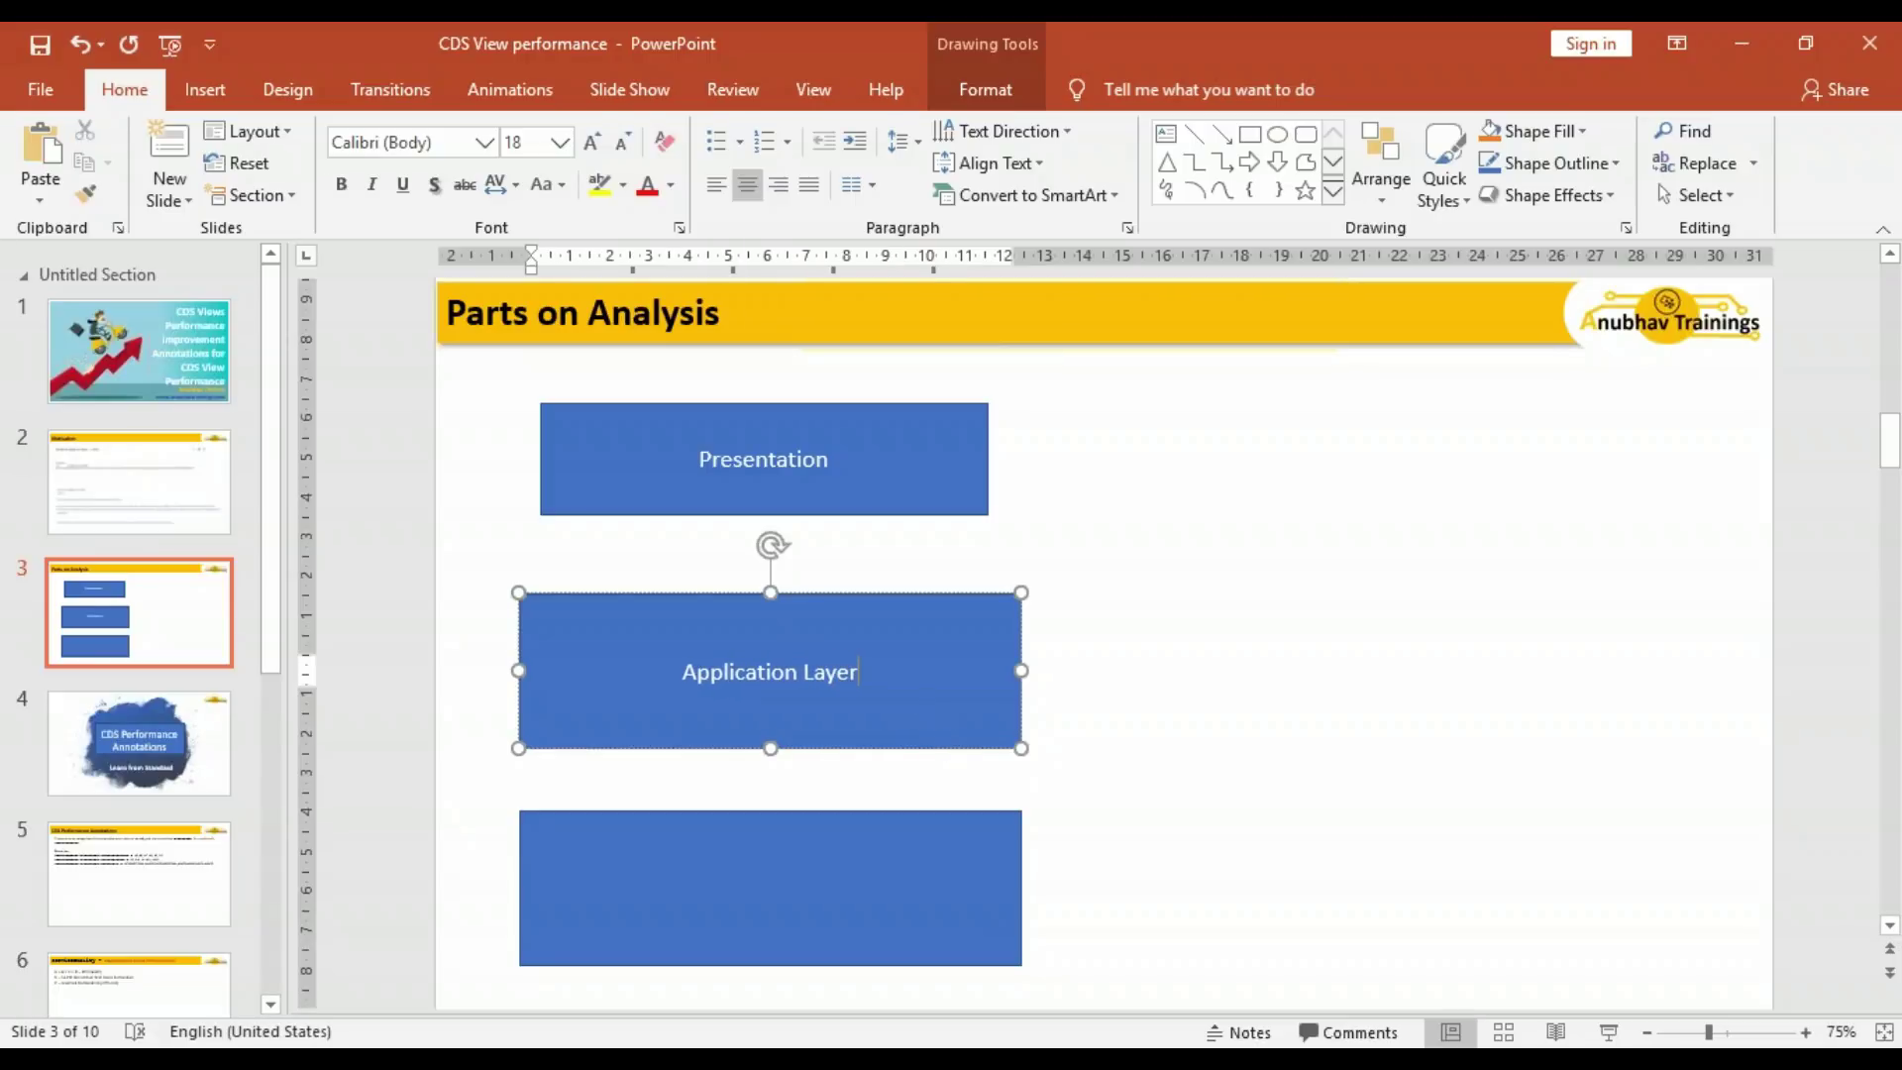
# - Label the bottom rectangle 'Database (HANA DB)', correcting the typos
pyautogui.click(832, 873)
pyautogui.write('Databse')
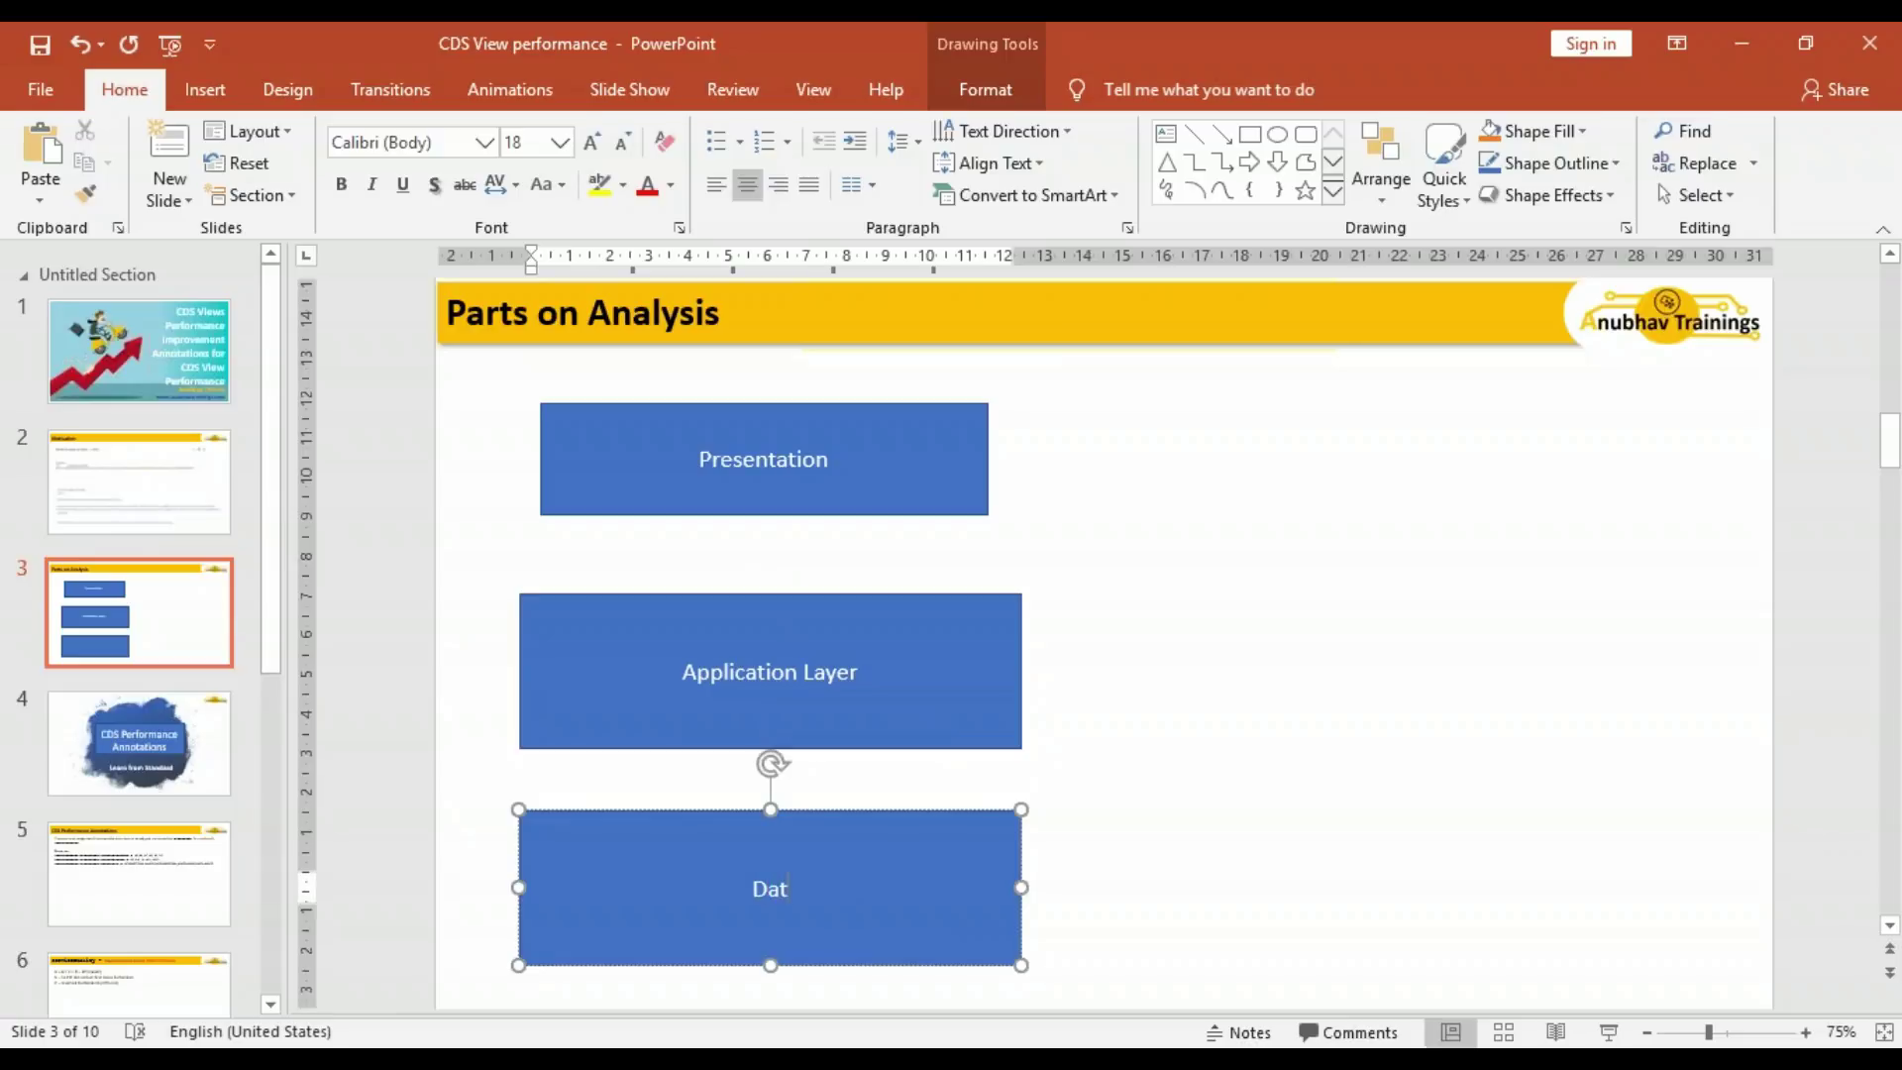
pyautogui.press('BackSpace')
pyautogui.press('BackSpace')
pyautogui.press('BackSpace')
pyautogui.press('BackSpace')
pyautogui.write('abase (HAAN')
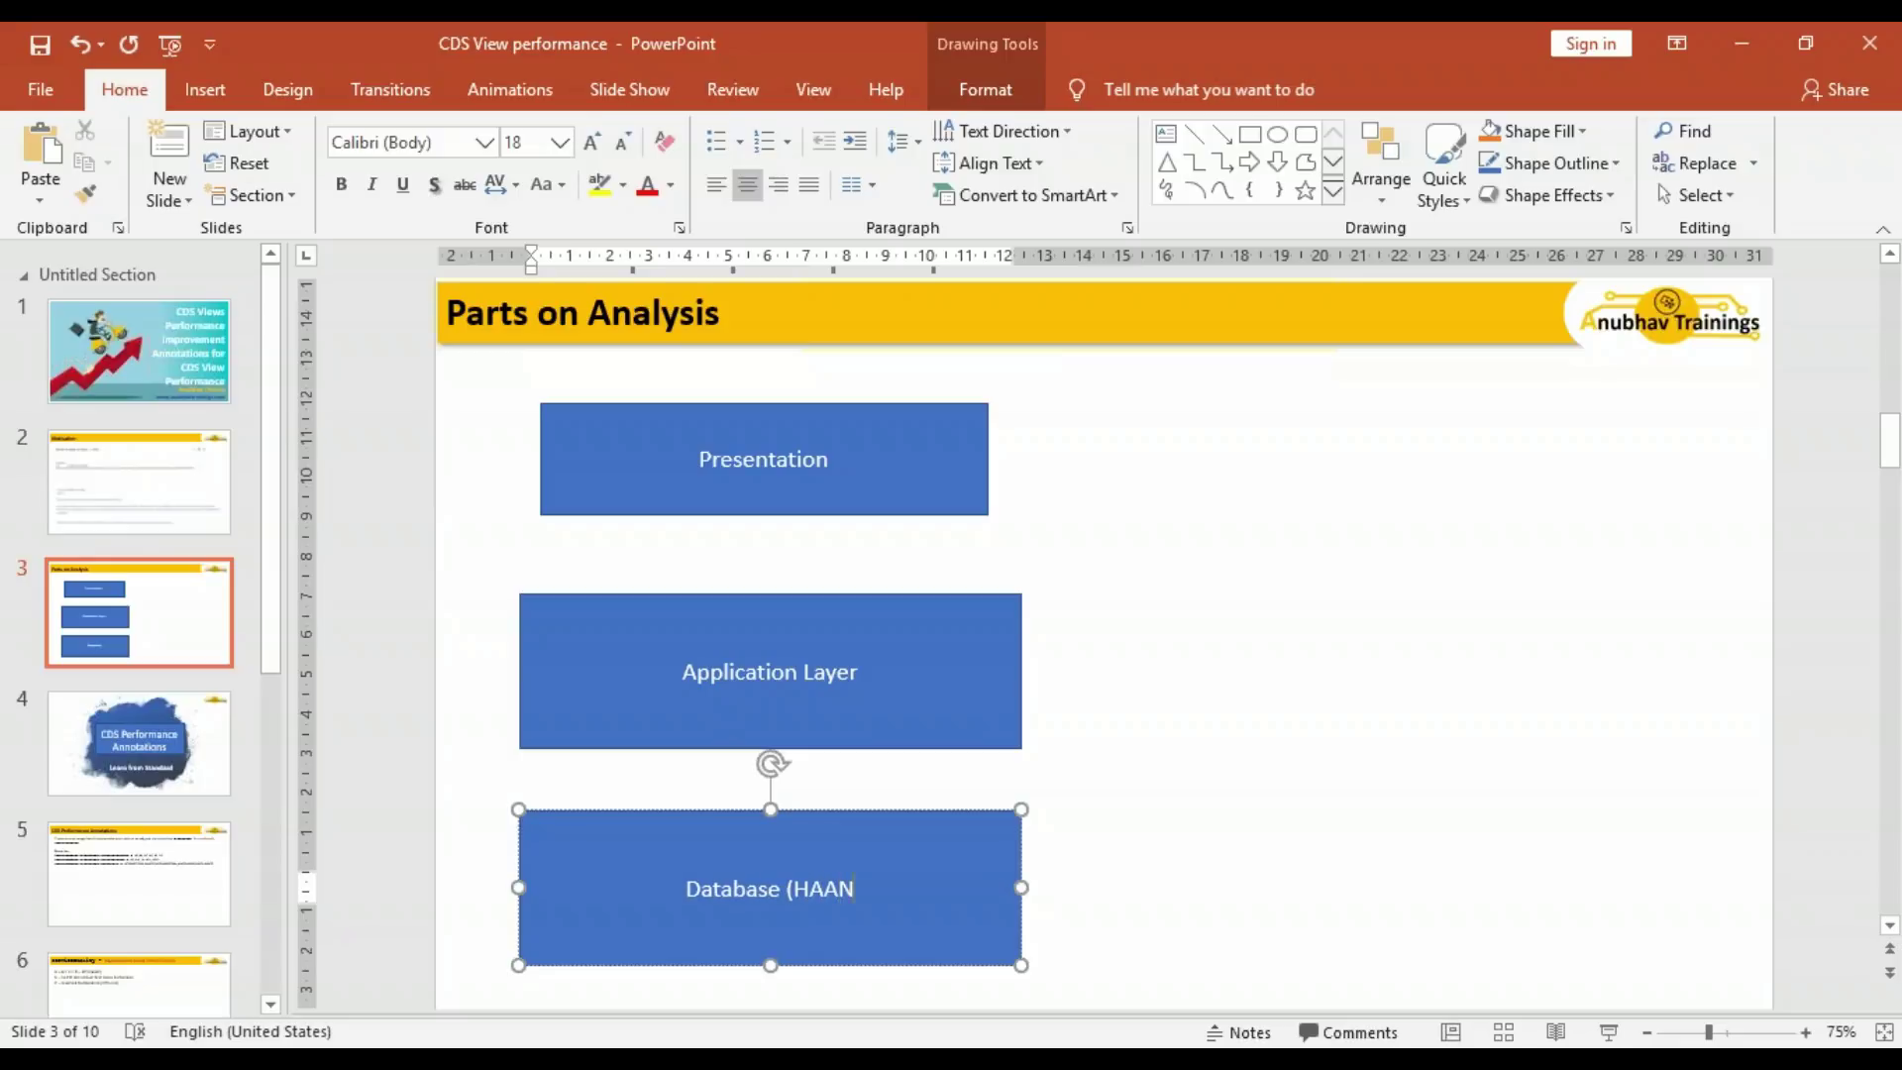
pyautogui.write(' DB)')
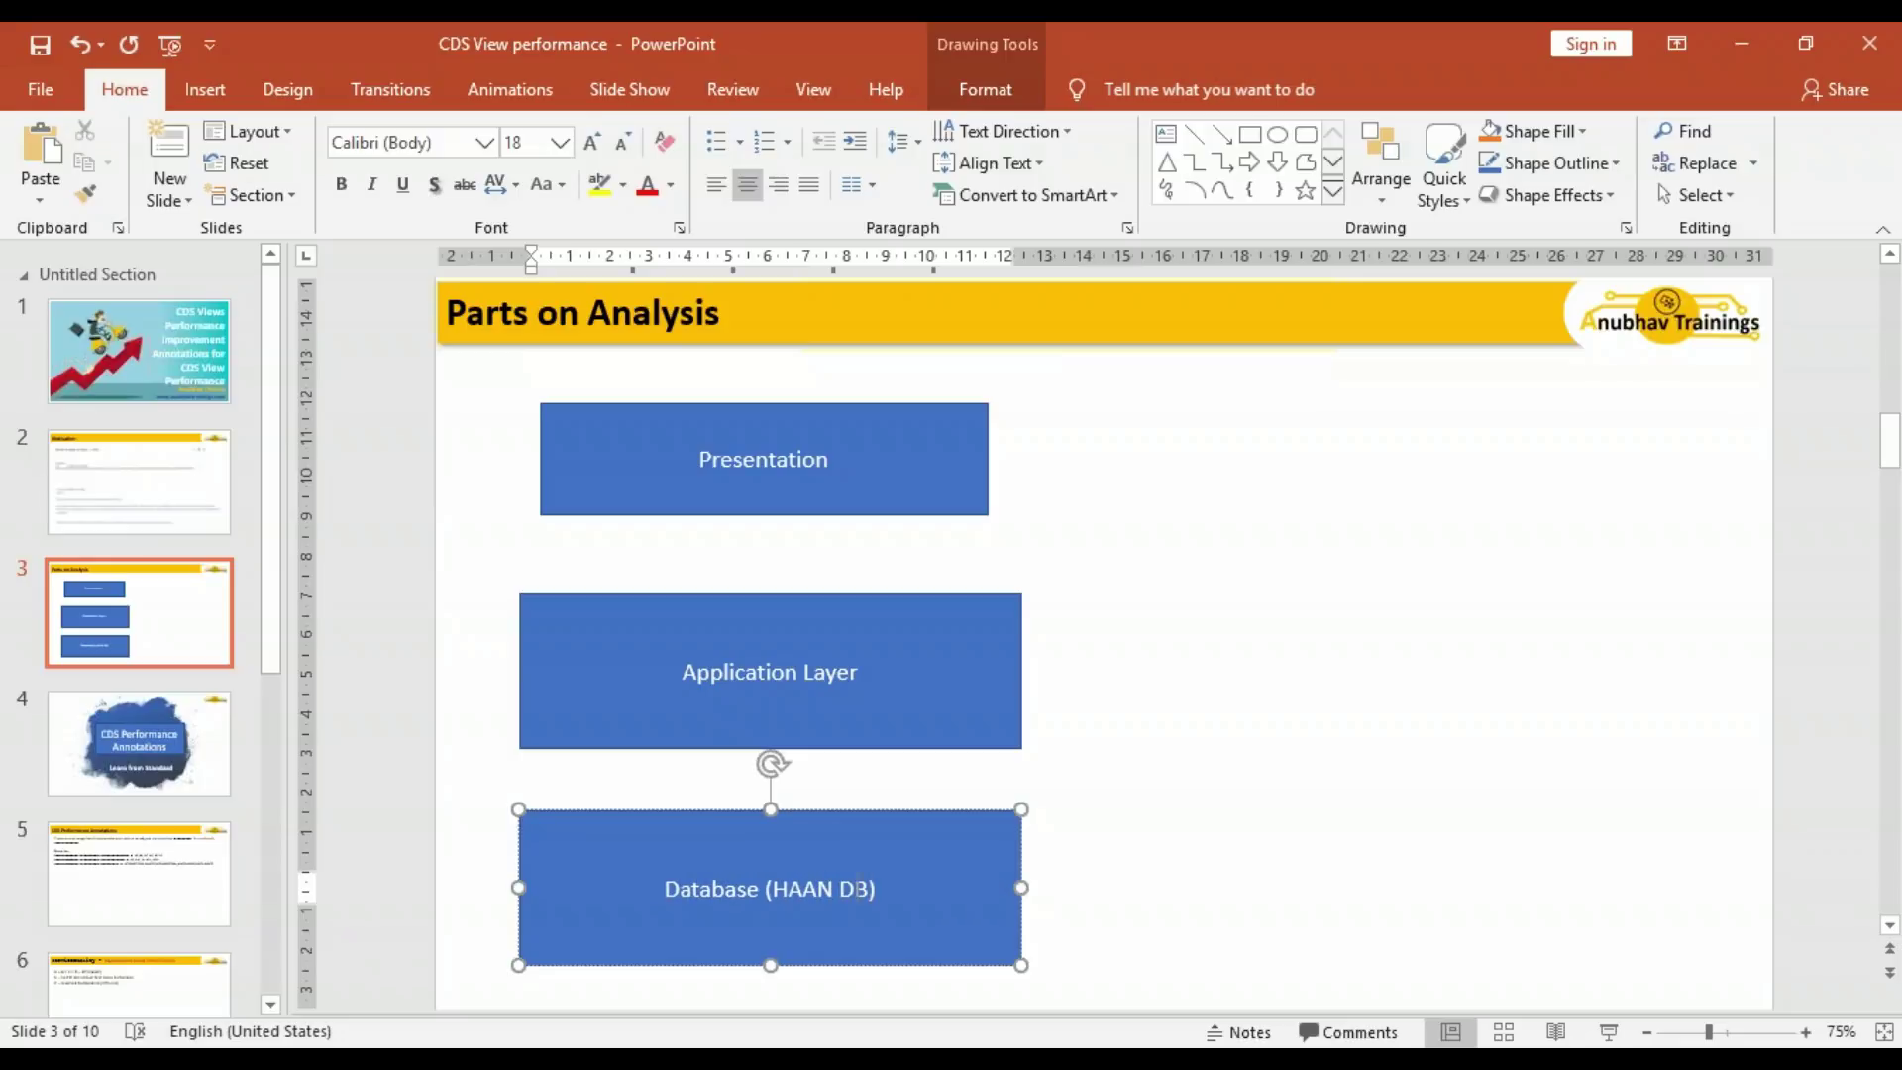
pyautogui.hotkey('shift', 'Left')
pyautogui.hotkey('shift', 'Left')
pyautogui.press('BackSpace')
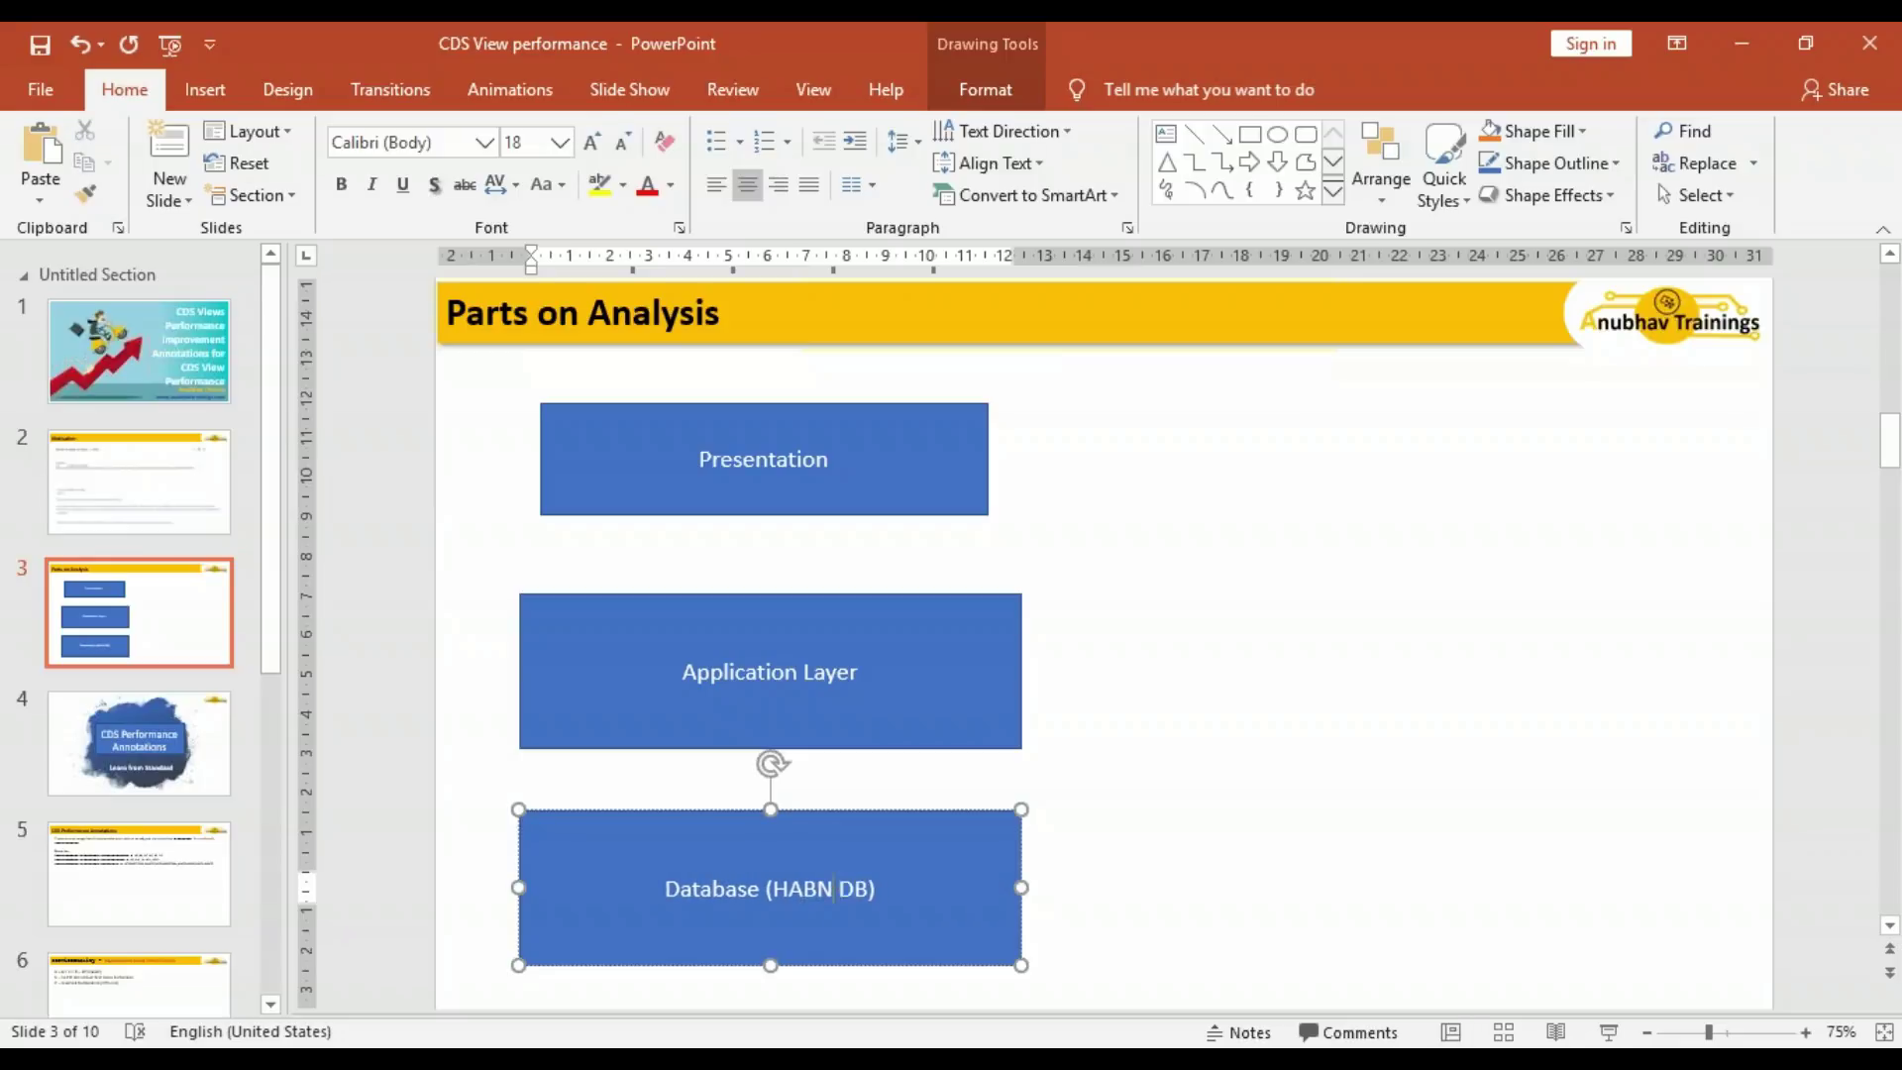
pyautogui.write('NA')
pyautogui.click(1342, 709)
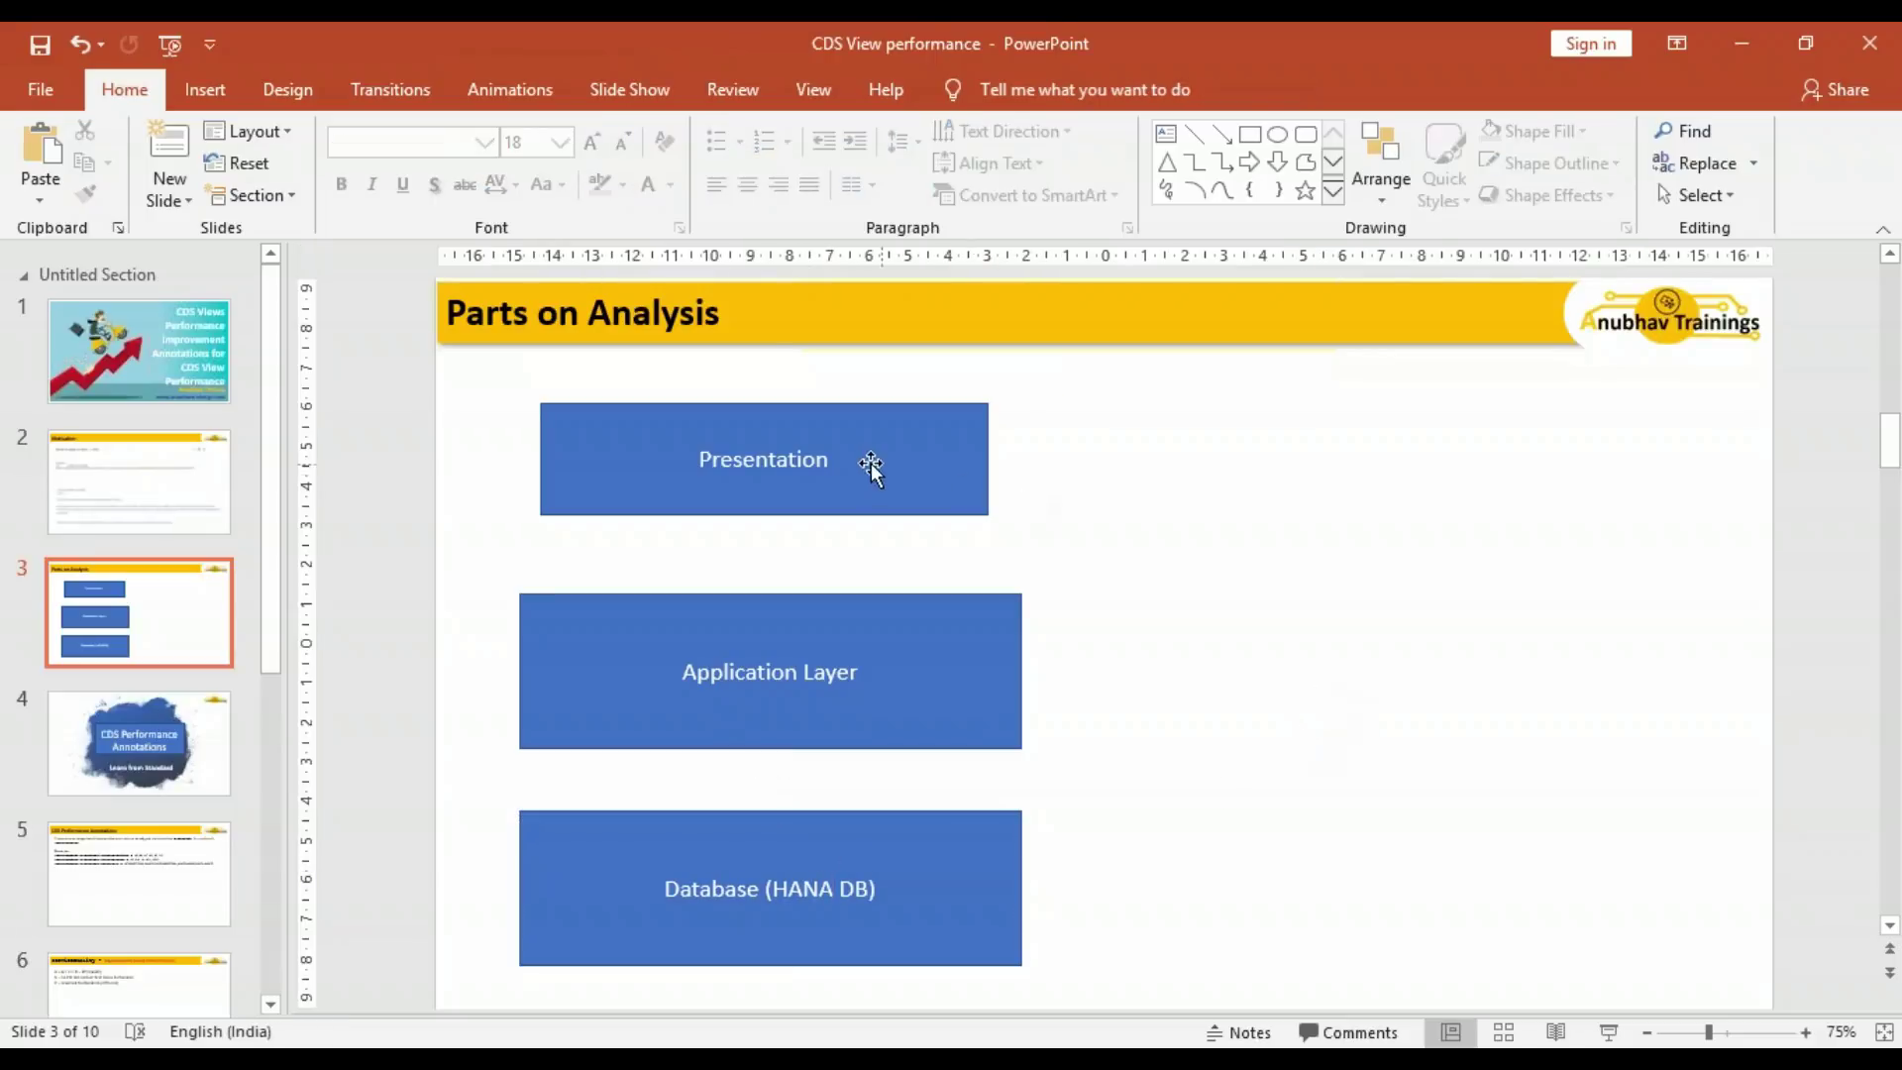
# - Extend the top label to read 'Presentation Fiori UI'
pyautogui.click(853, 451)
pyautogui.click(850, 451)
pyautogui.write('F')
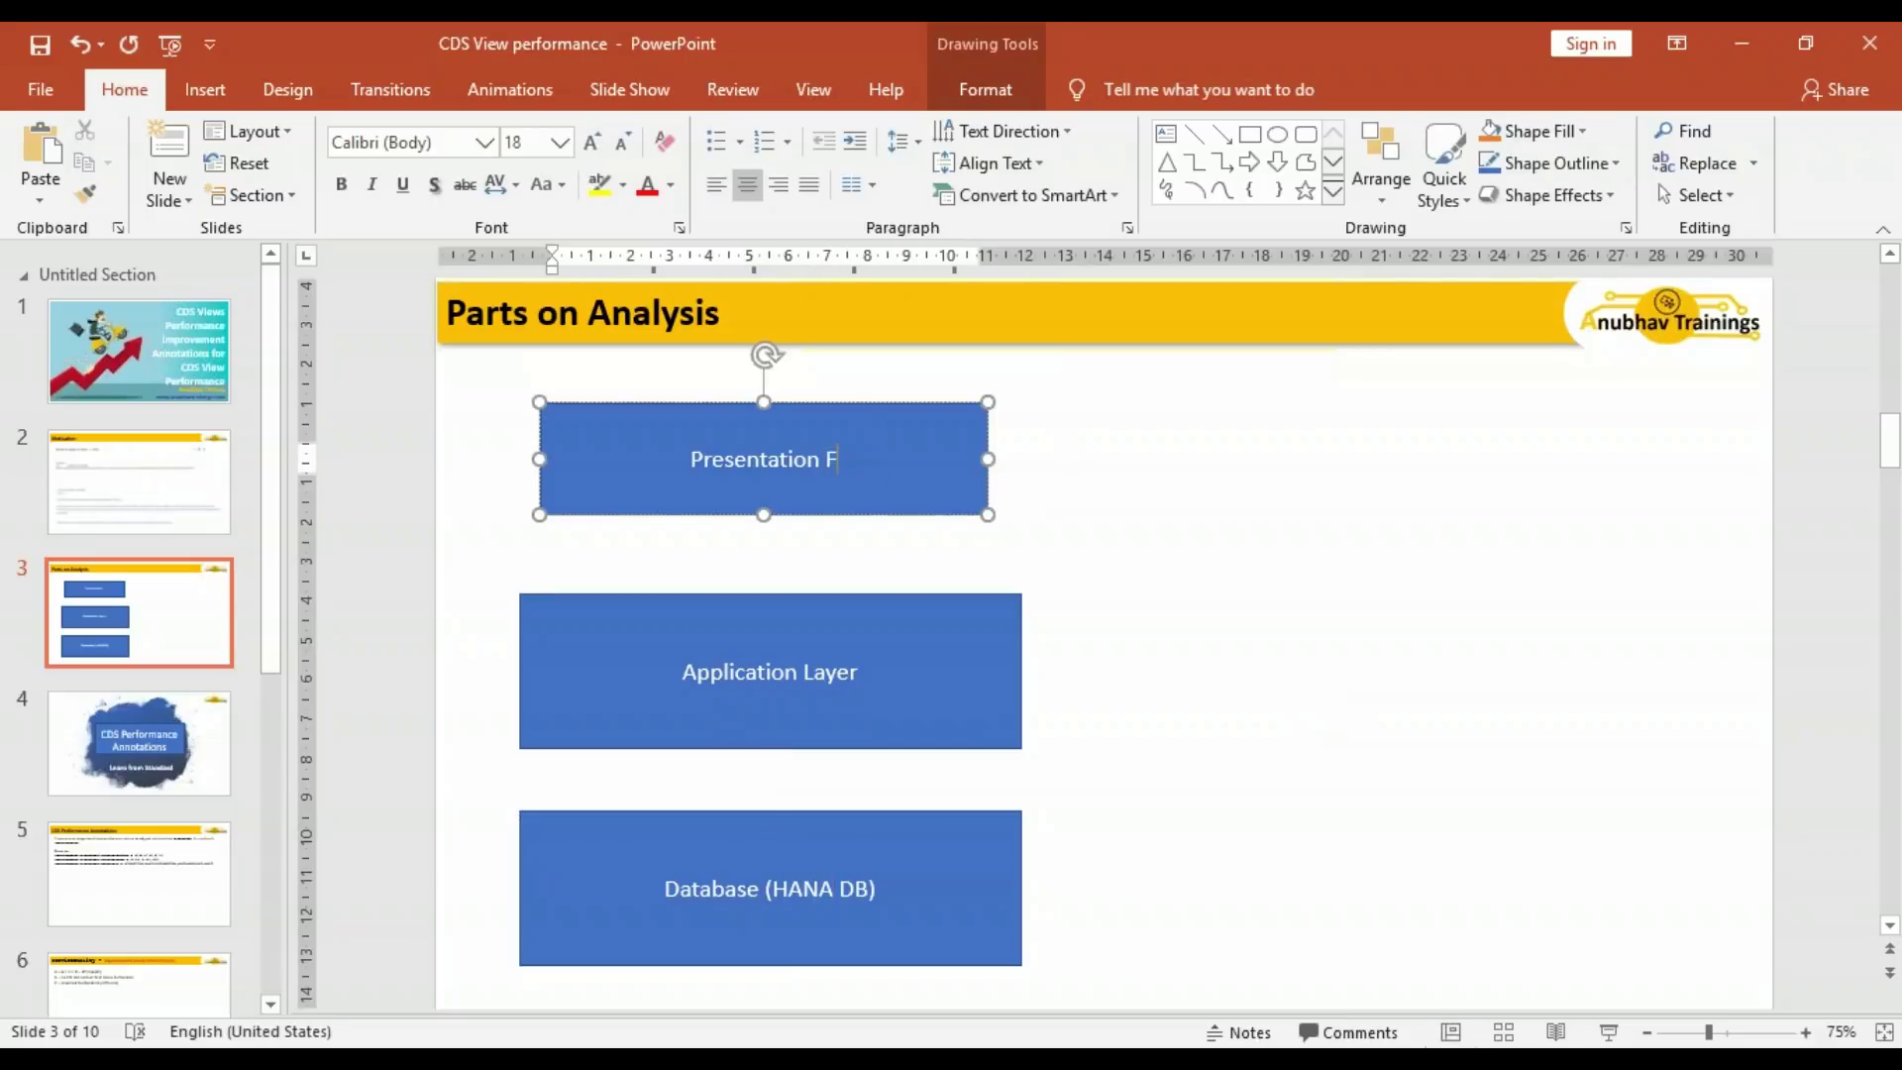
pyautogui.write('iori UI')
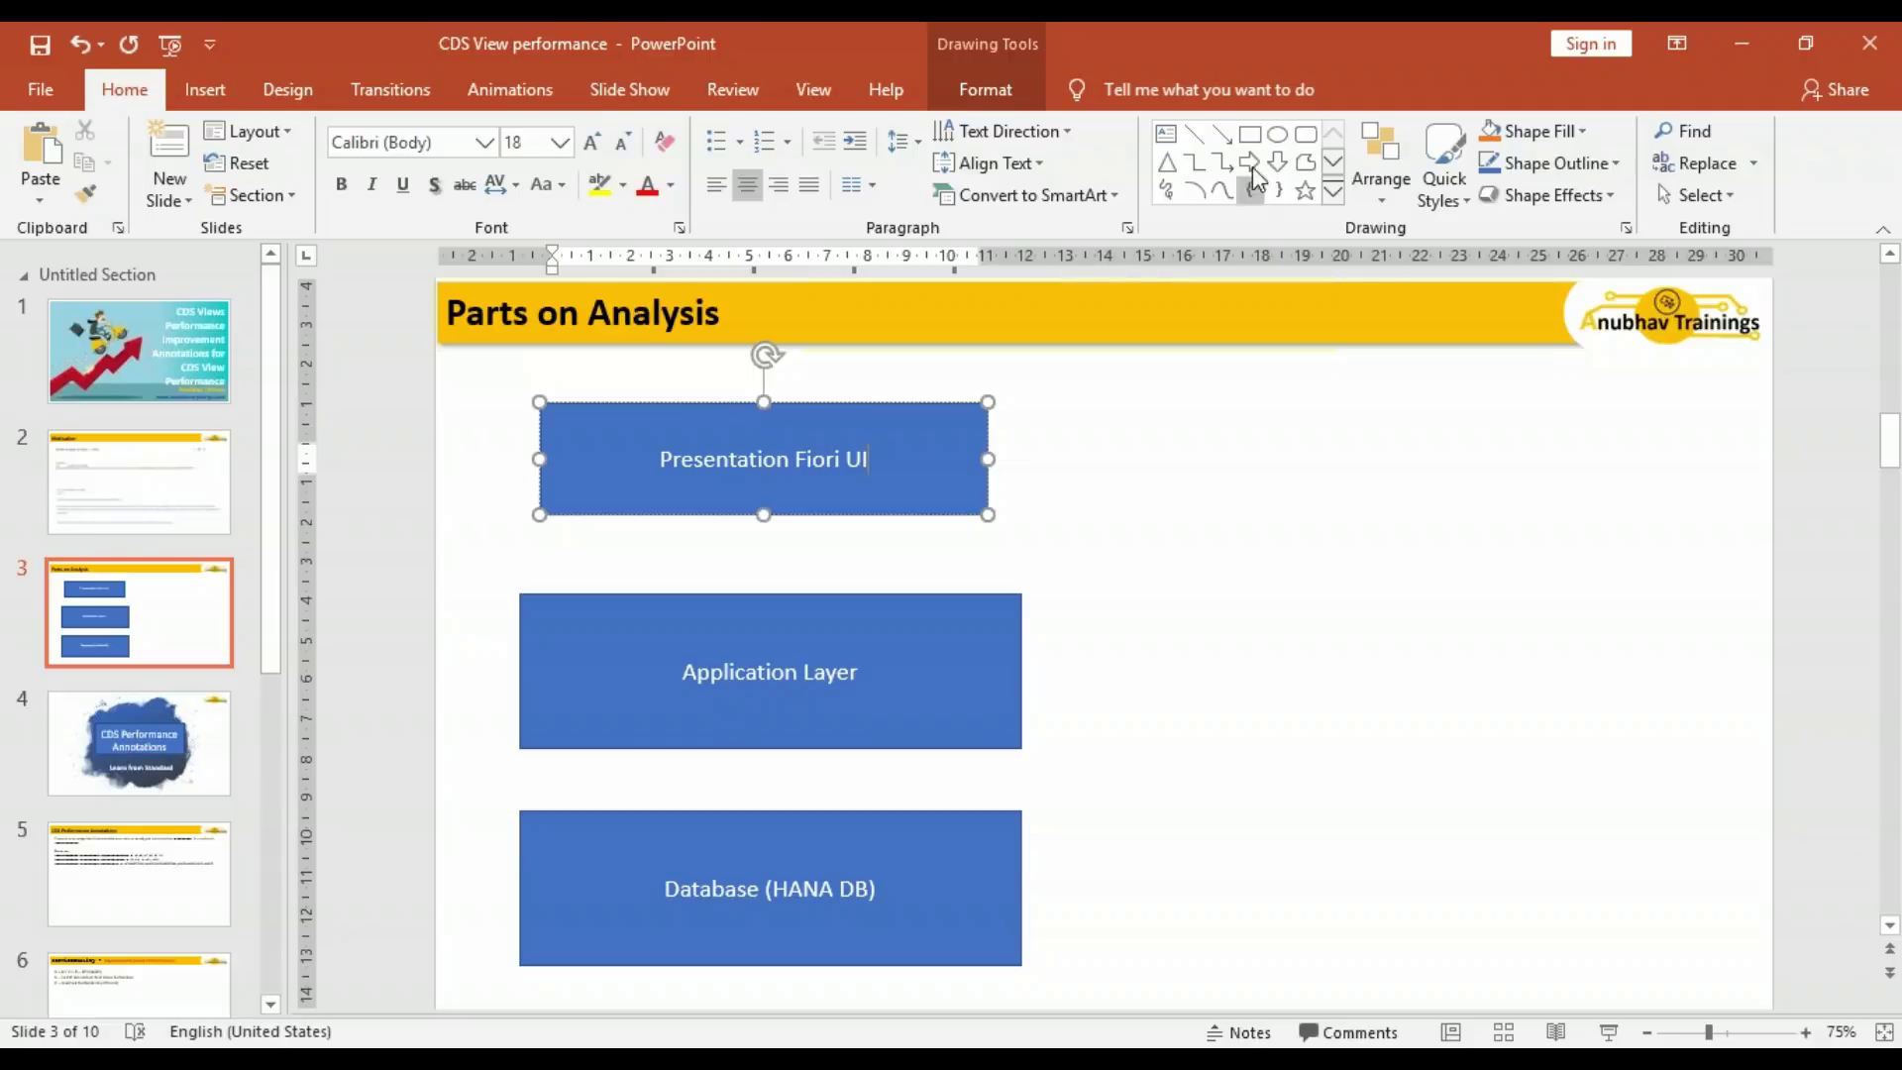
# - Add an oval labelled 'OData' below the Presentation Fiori UI box
pyautogui.click(1277, 133)
pyautogui.moveTo(704, 541); pyautogui.dragTo(923, 577)
pyautogui.write('OData')
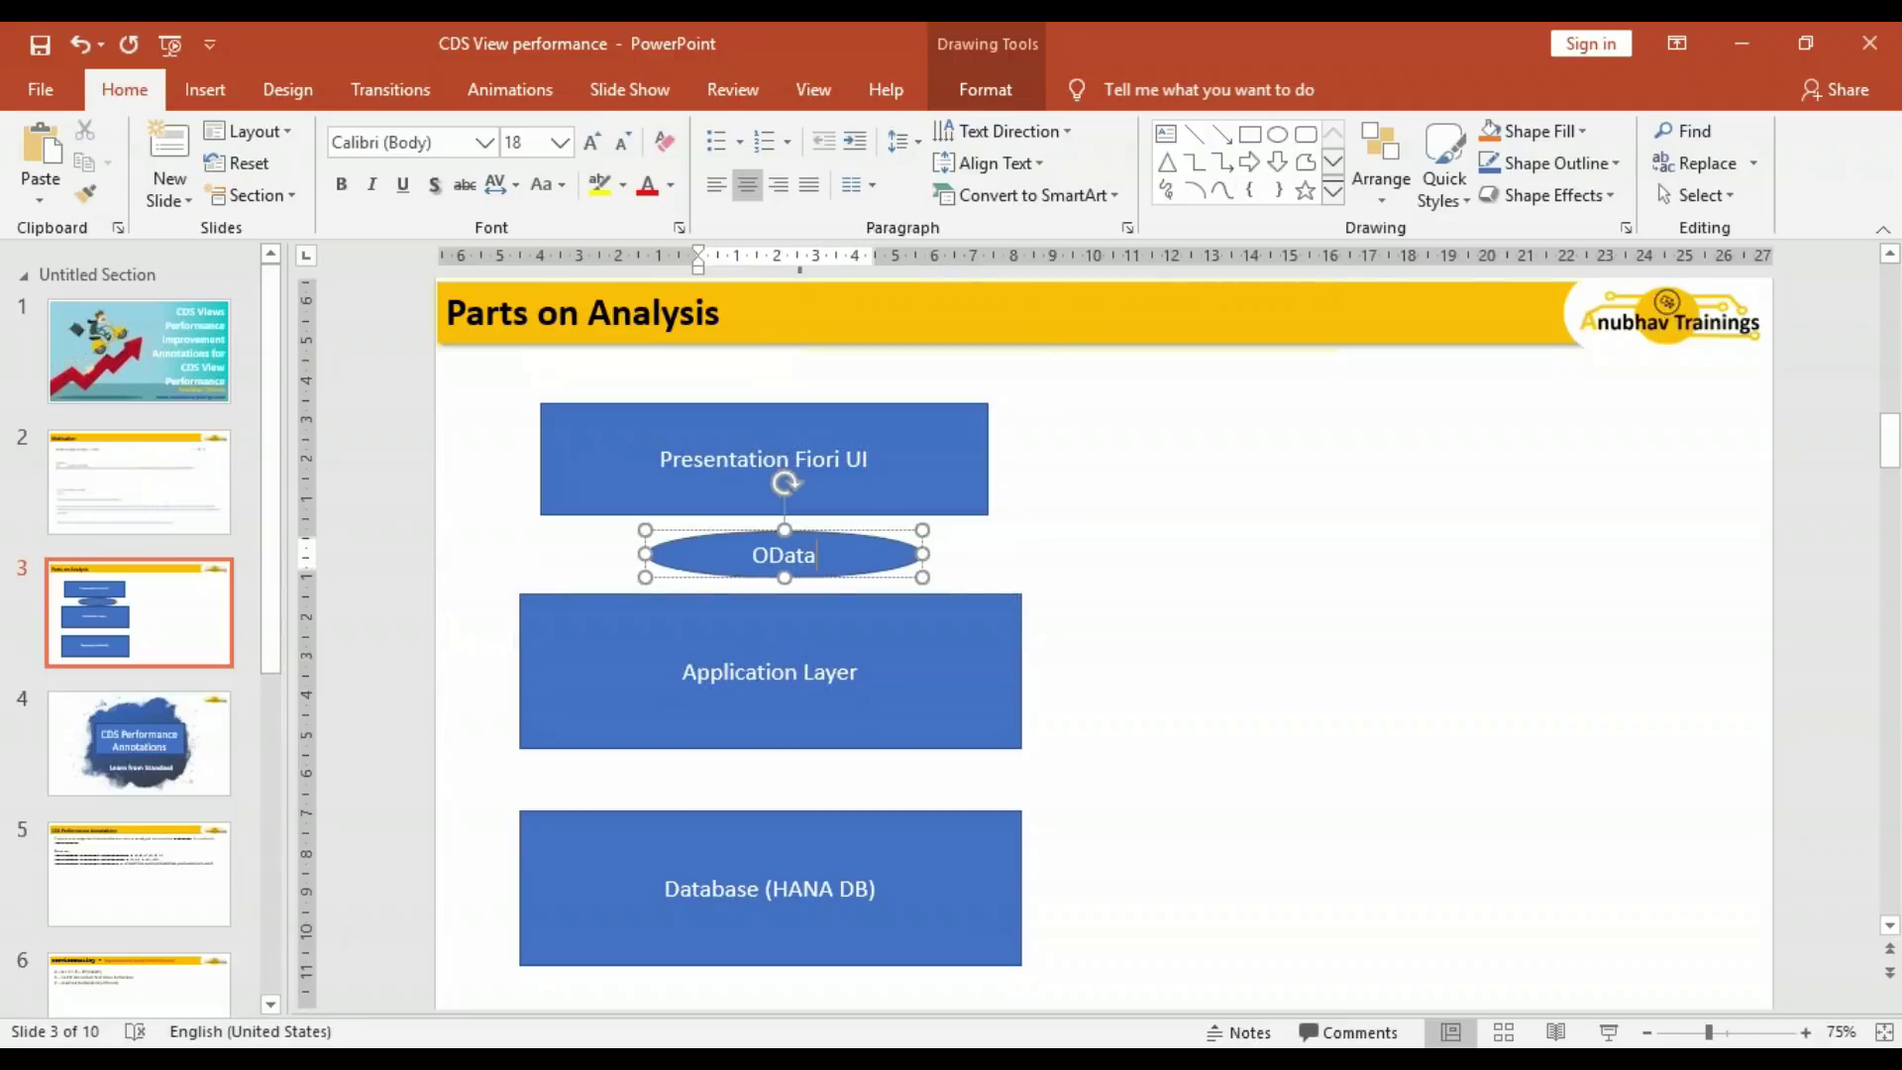
# - Line up the Application Layer box, Presentation Fiori UI box and OData oval in one centred column
pyautogui.click(975, 723)
pyautogui.moveTo(941, 712)
pyautogui.mouseDown()
pyautogui.moveTo(961, 732)
pyautogui.moveTo(945, 705)
pyautogui.mouseUp()
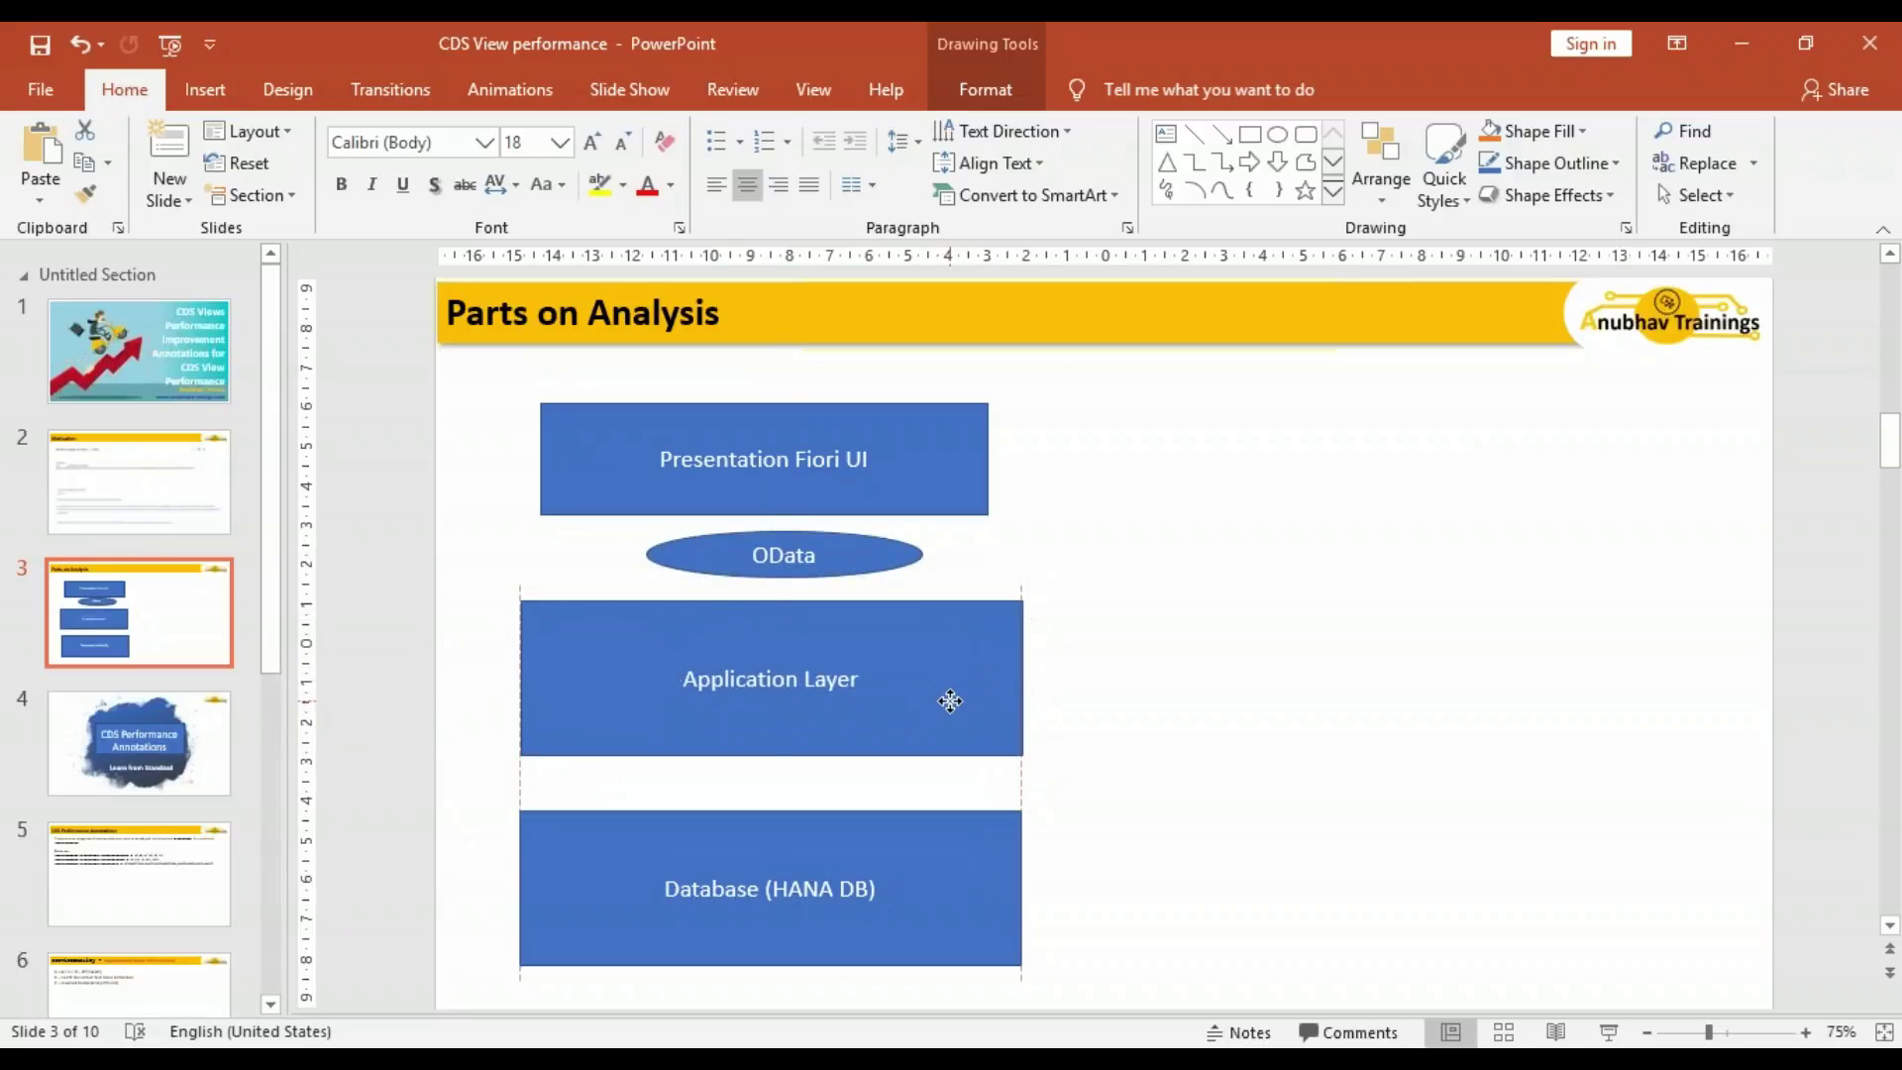
pyautogui.moveTo(909, 488); pyautogui.dragTo(915, 480)
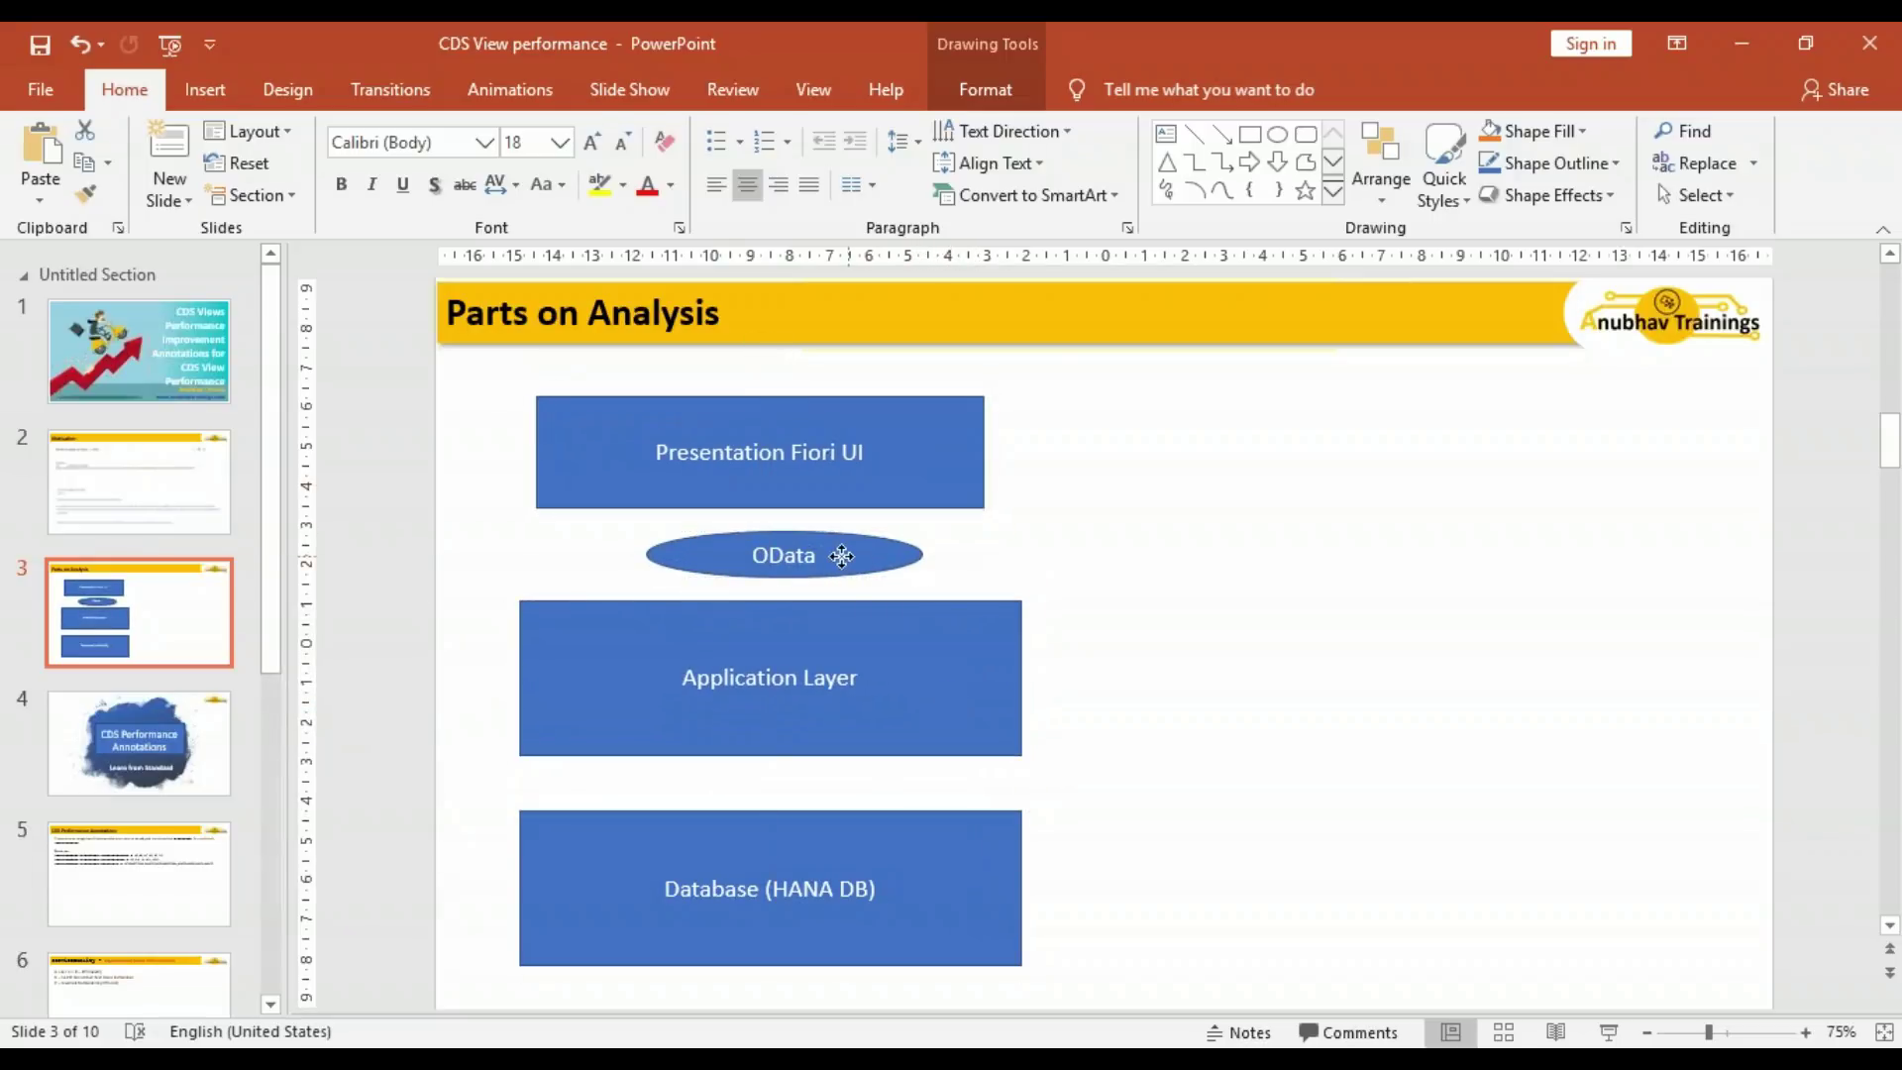
pyautogui.moveTo(841, 548); pyautogui.dragTo(830, 544)
pyautogui.moveTo(921, 473); pyautogui.dragTo(927, 466)
pyautogui.moveTo(862, 550); pyautogui.dragTo(860, 547)
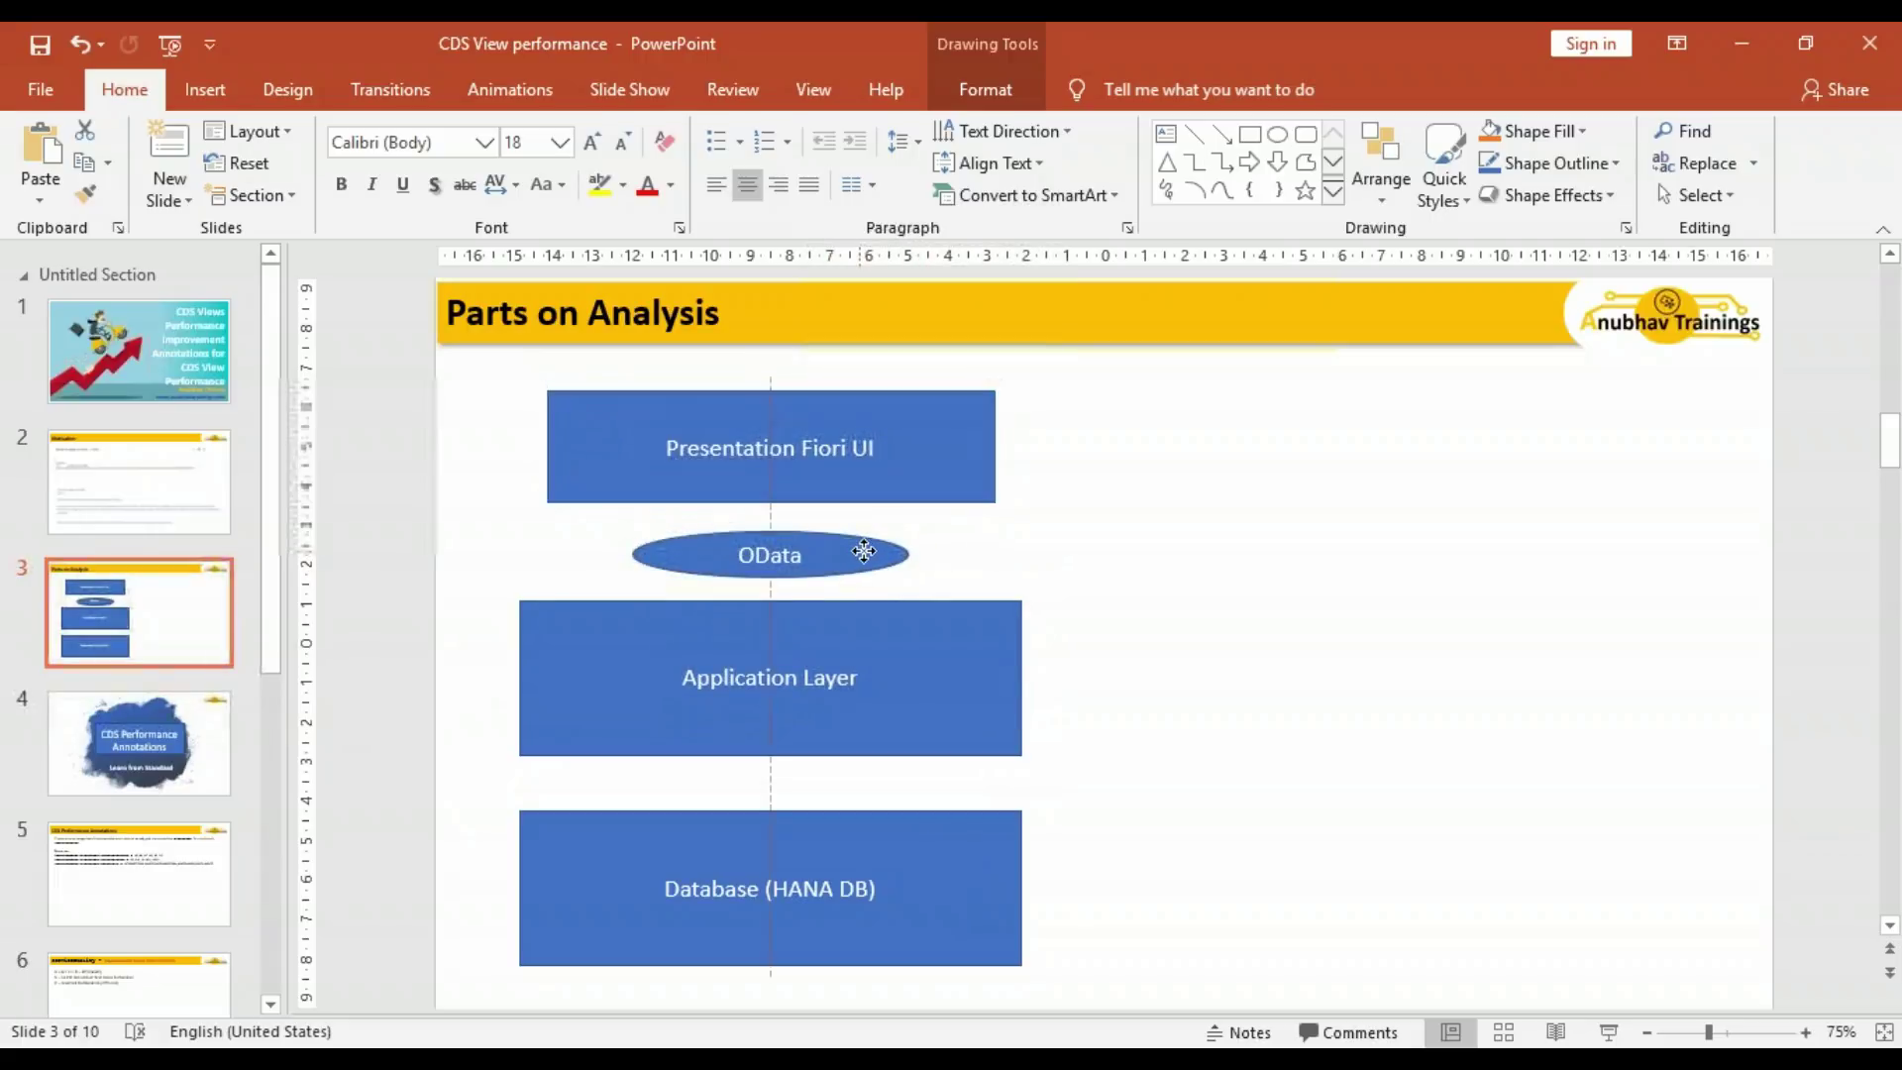
pyautogui.click(989, 602)
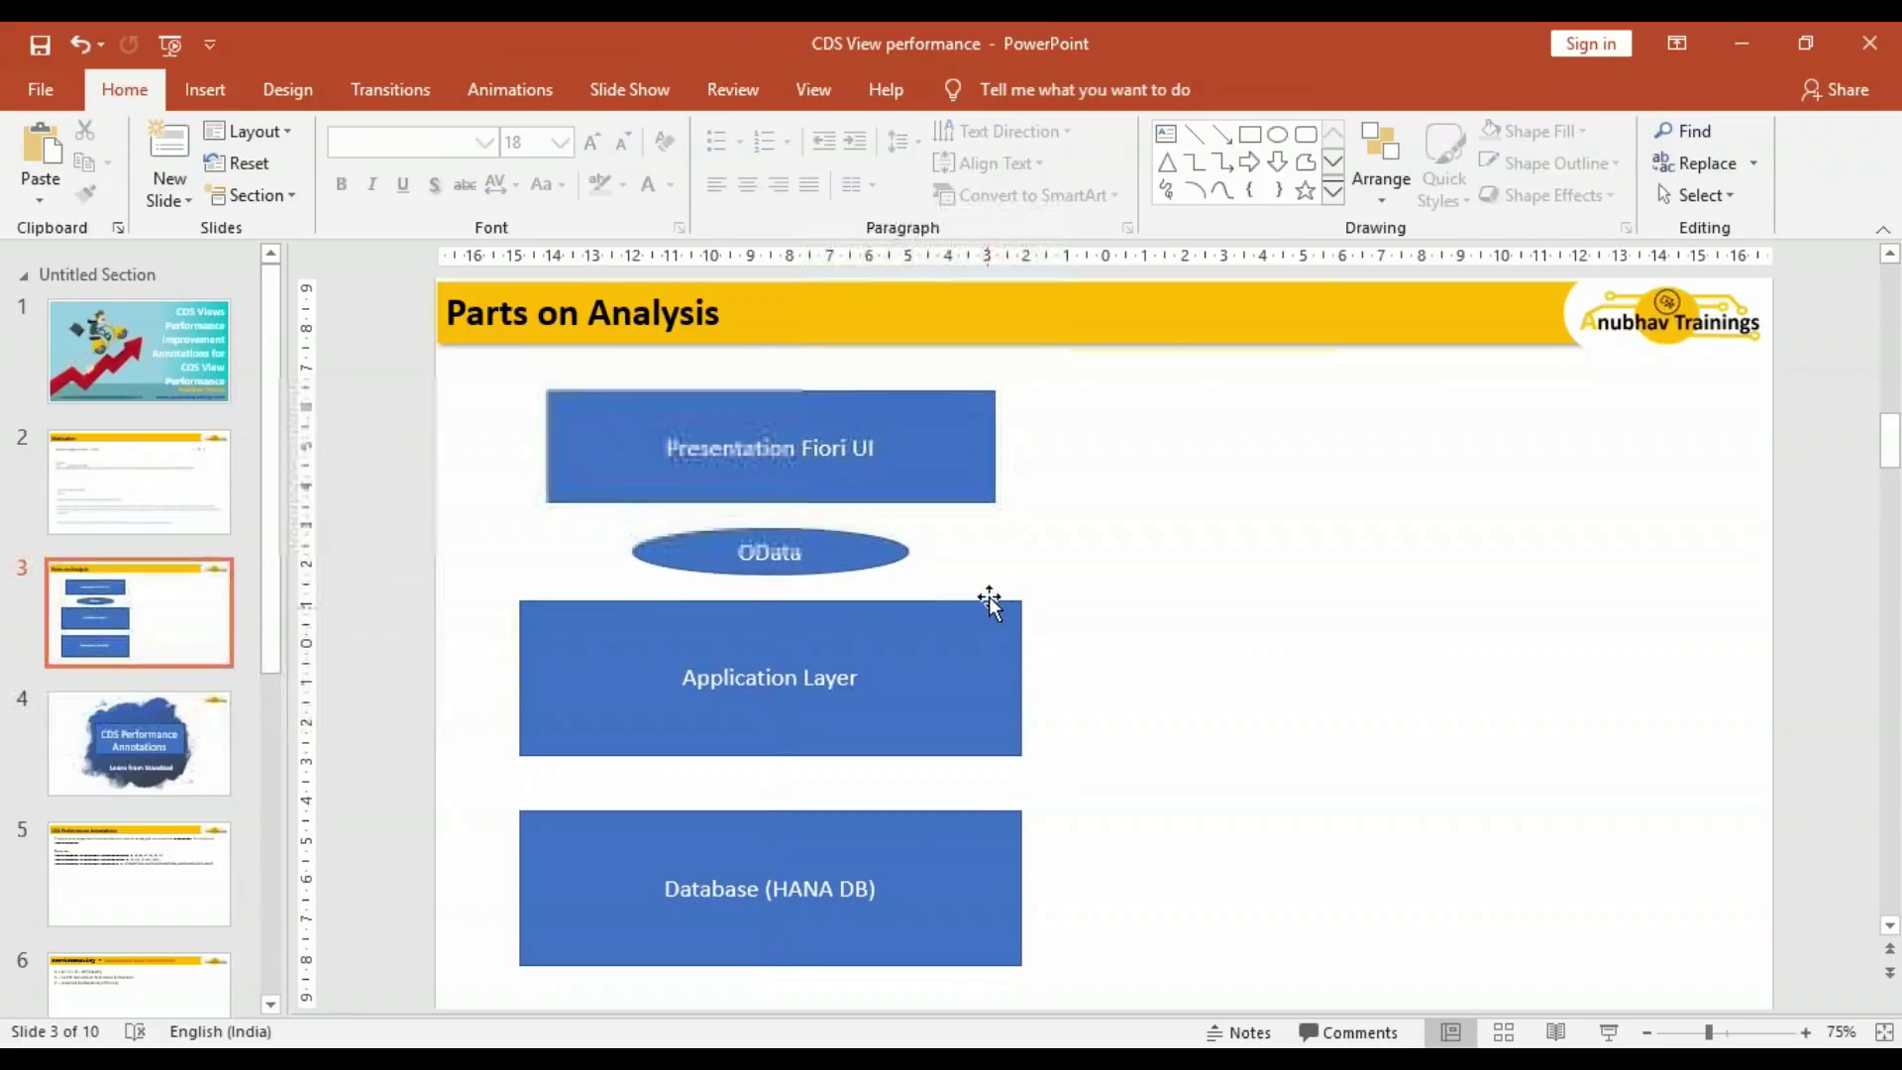
# - Add a black rounded rectangle labelled 'CDS View with Annotations' across the top of Application Layer
pyautogui.click(1305, 134)
pyautogui.moveTo(582, 606); pyautogui.dragTo(944, 643)
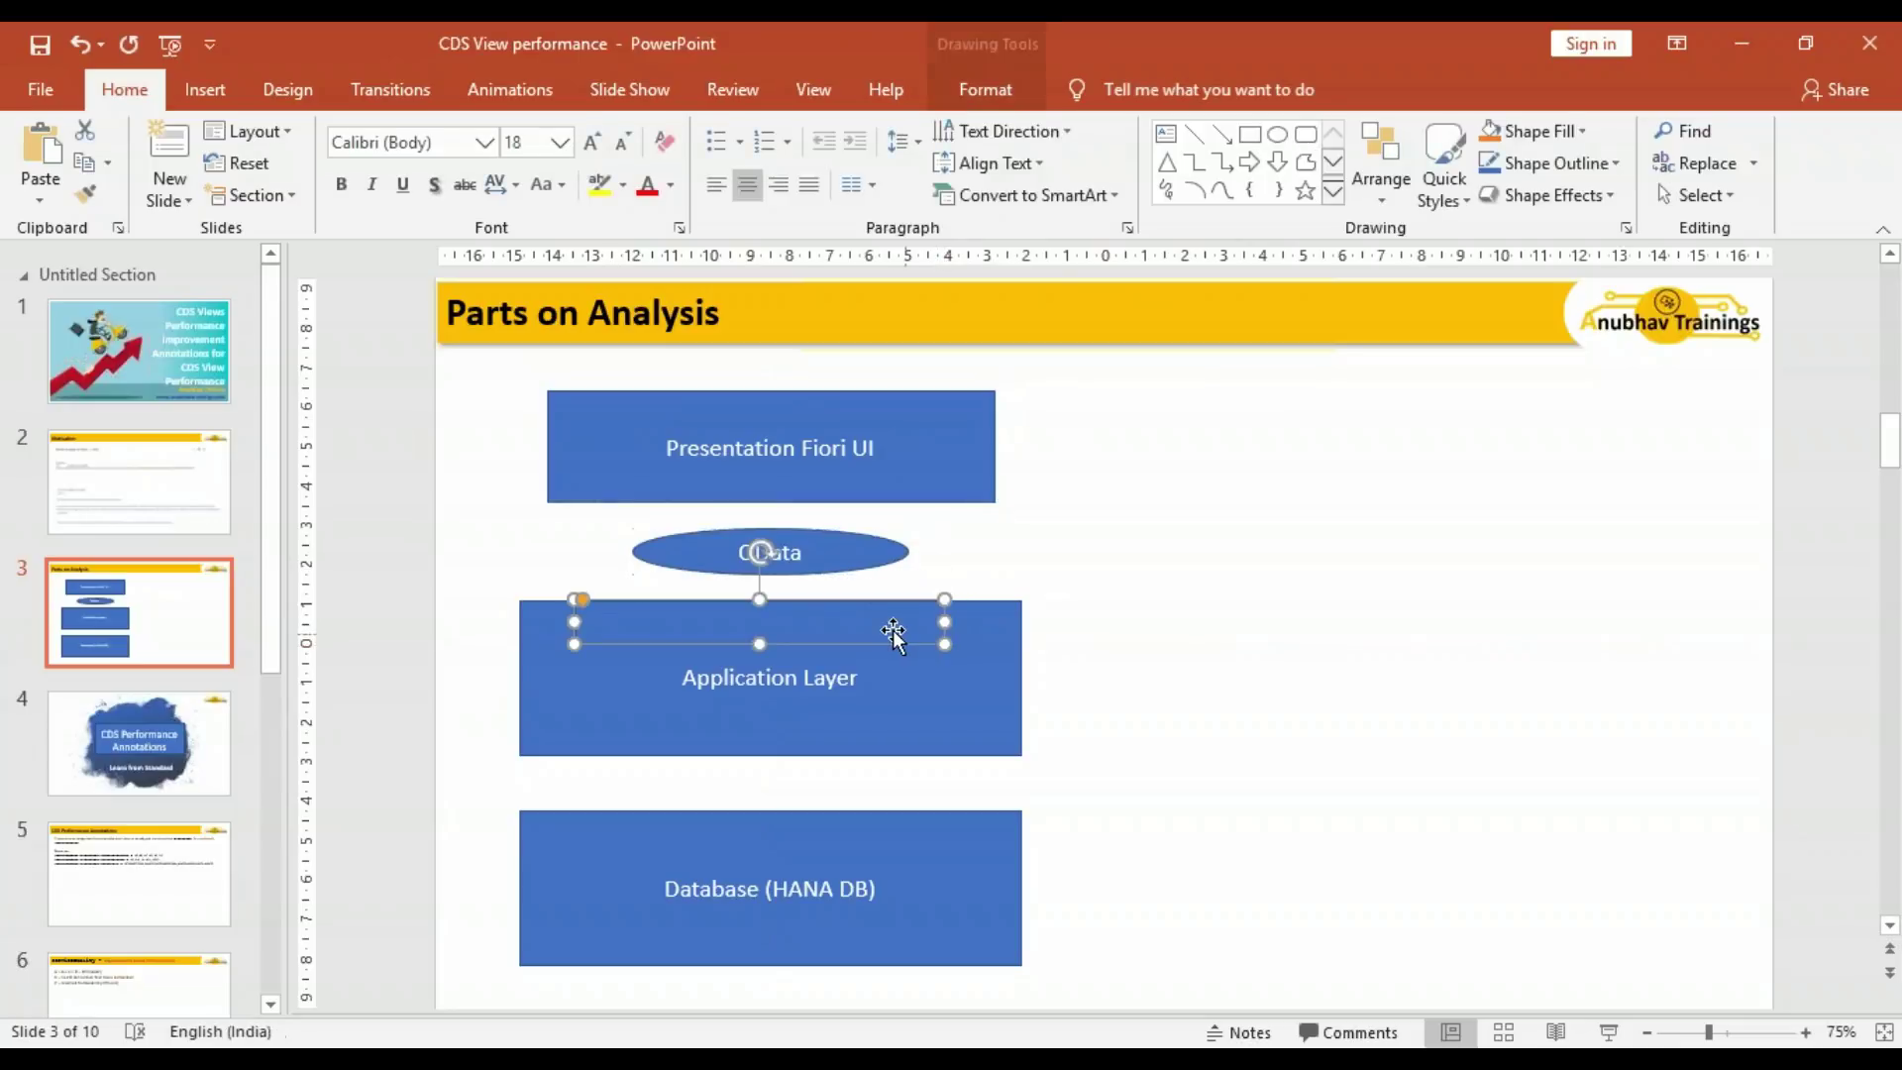
pyautogui.click(1540, 131)
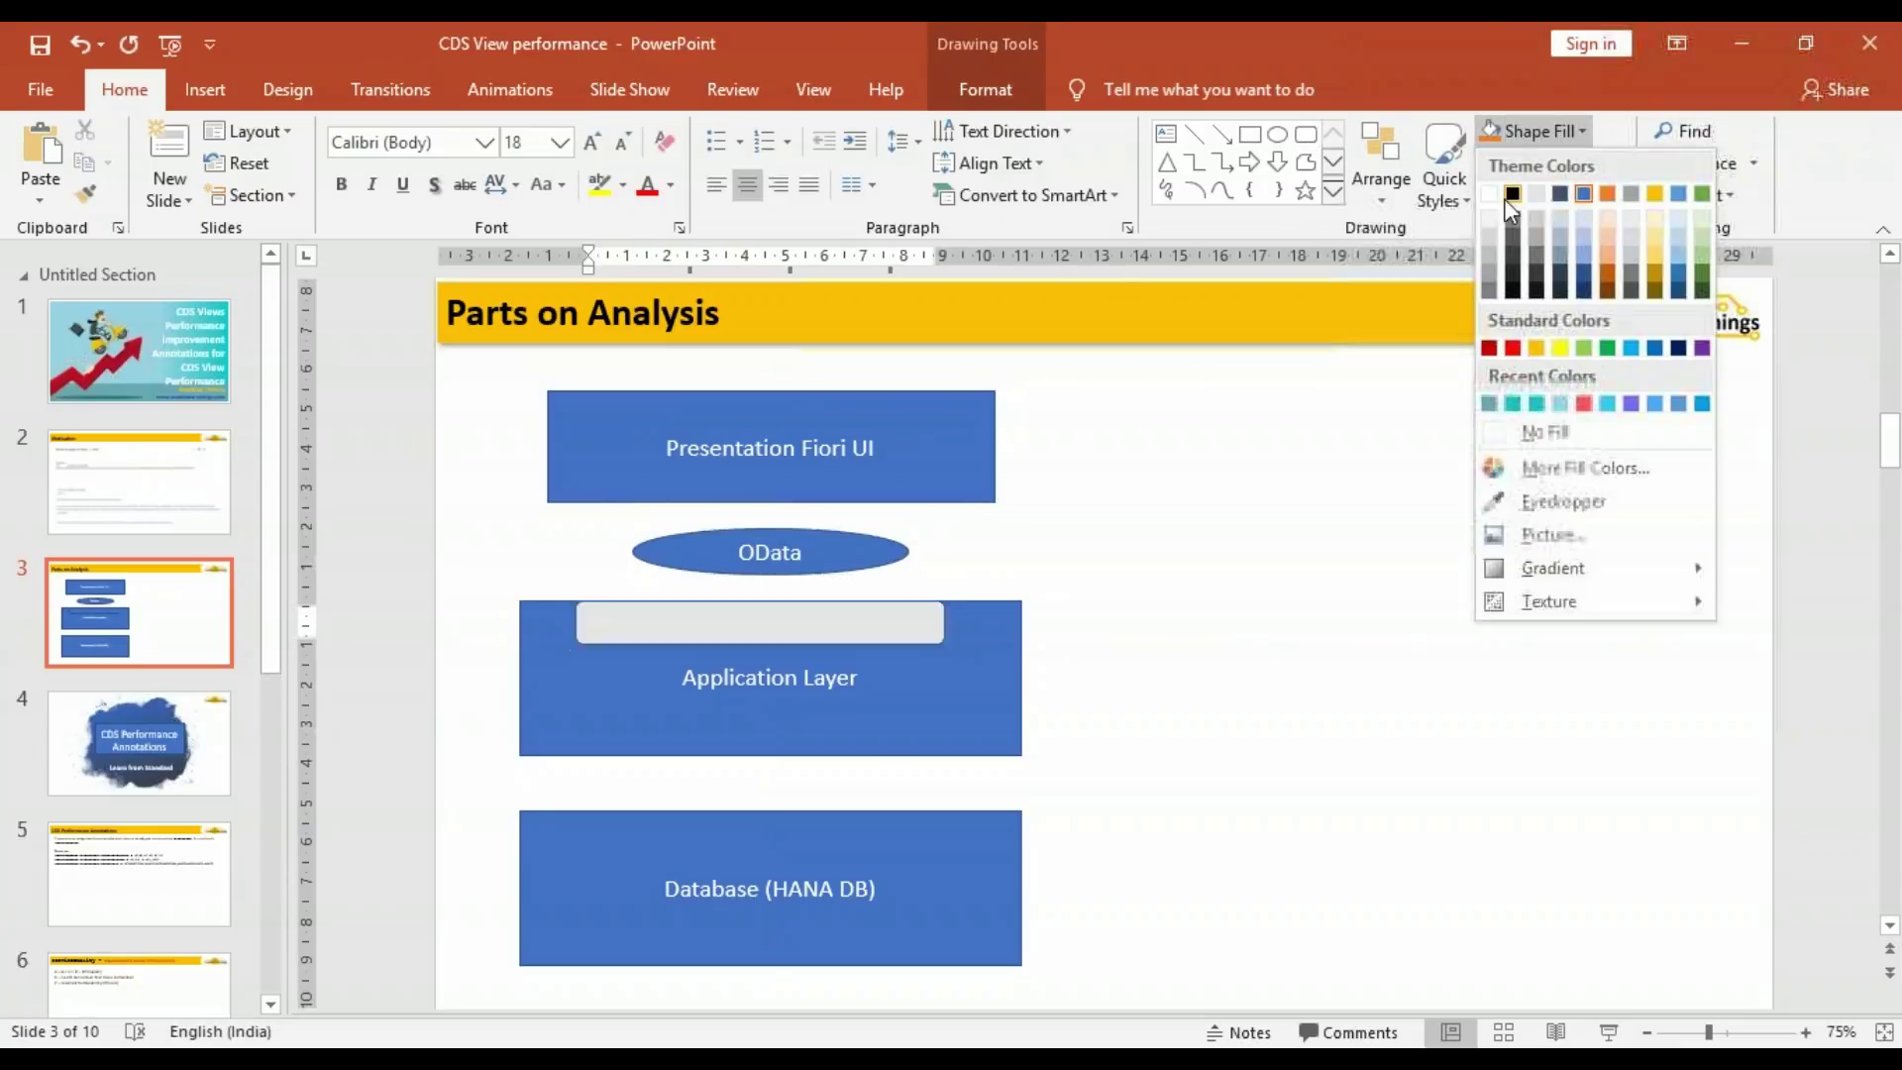
pyautogui.click(1512, 164)
pyautogui.write('CDS V')
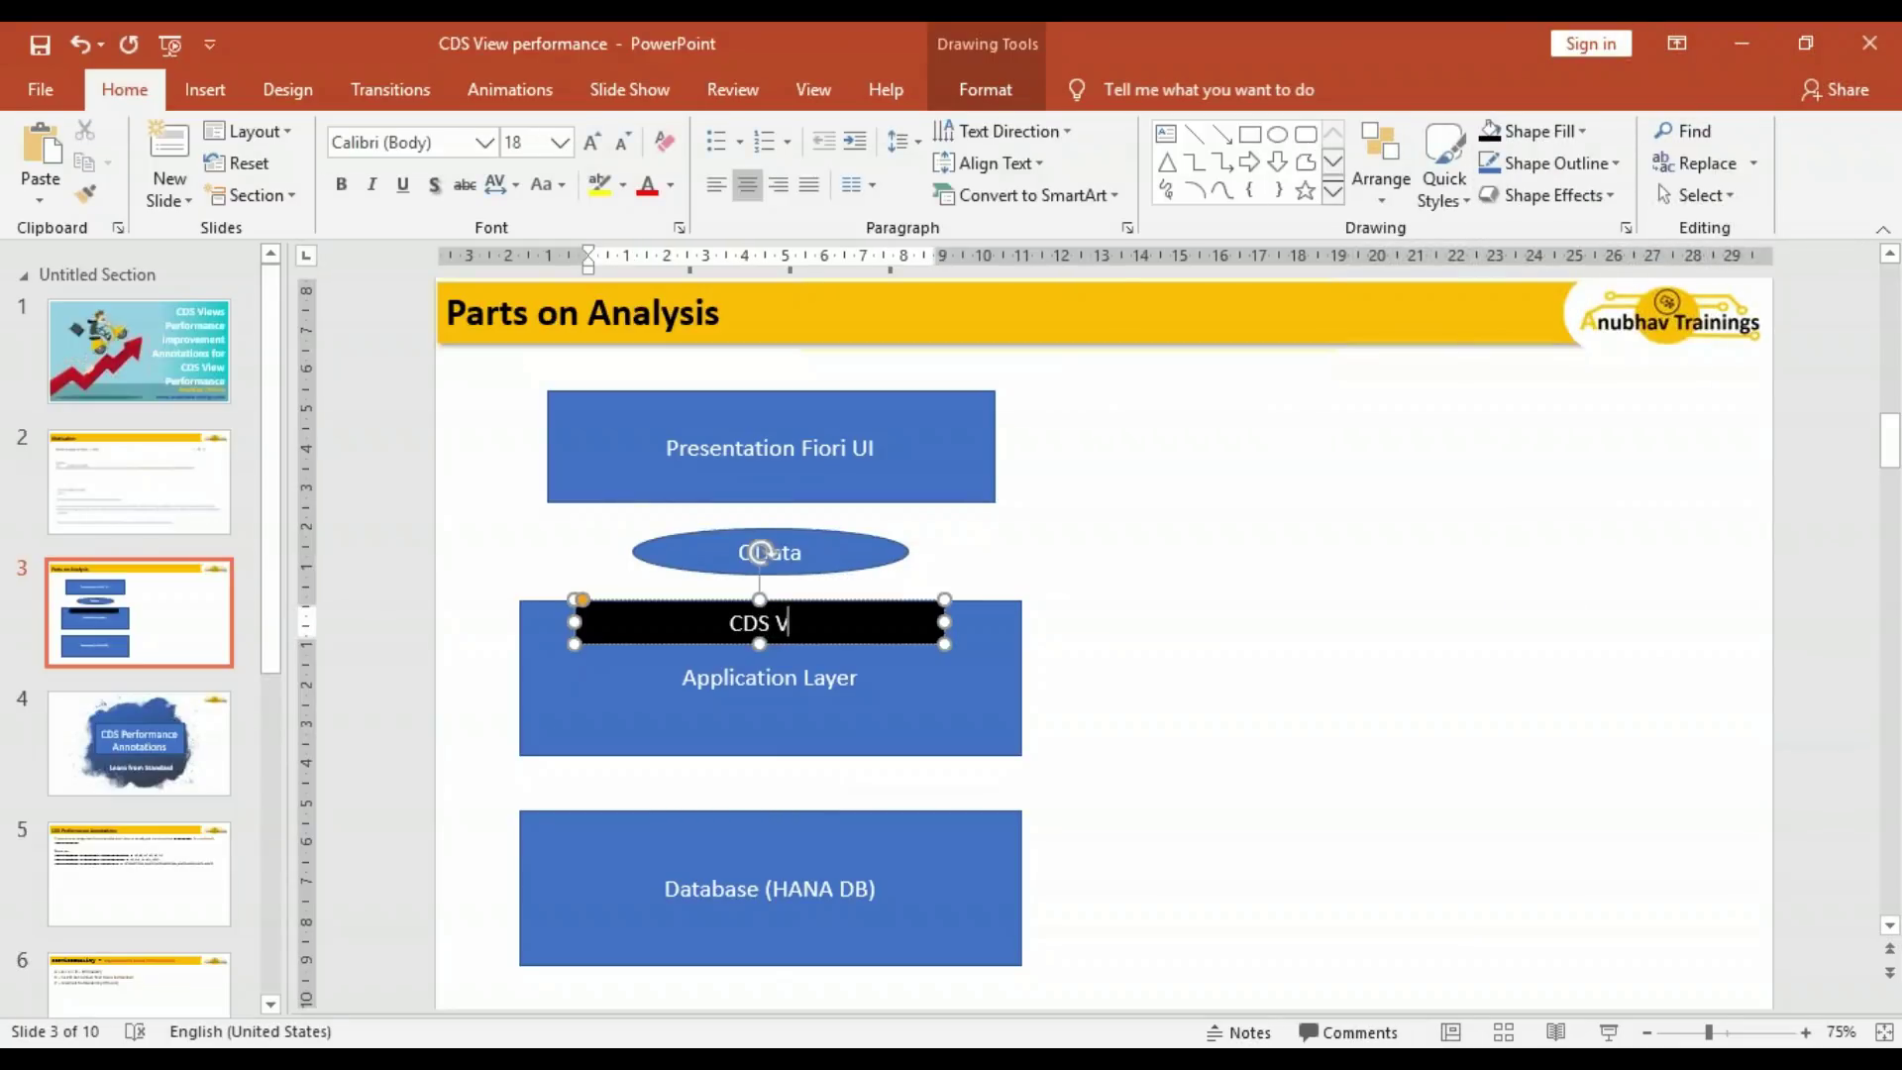
pyautogui.write('iew with Annorta')
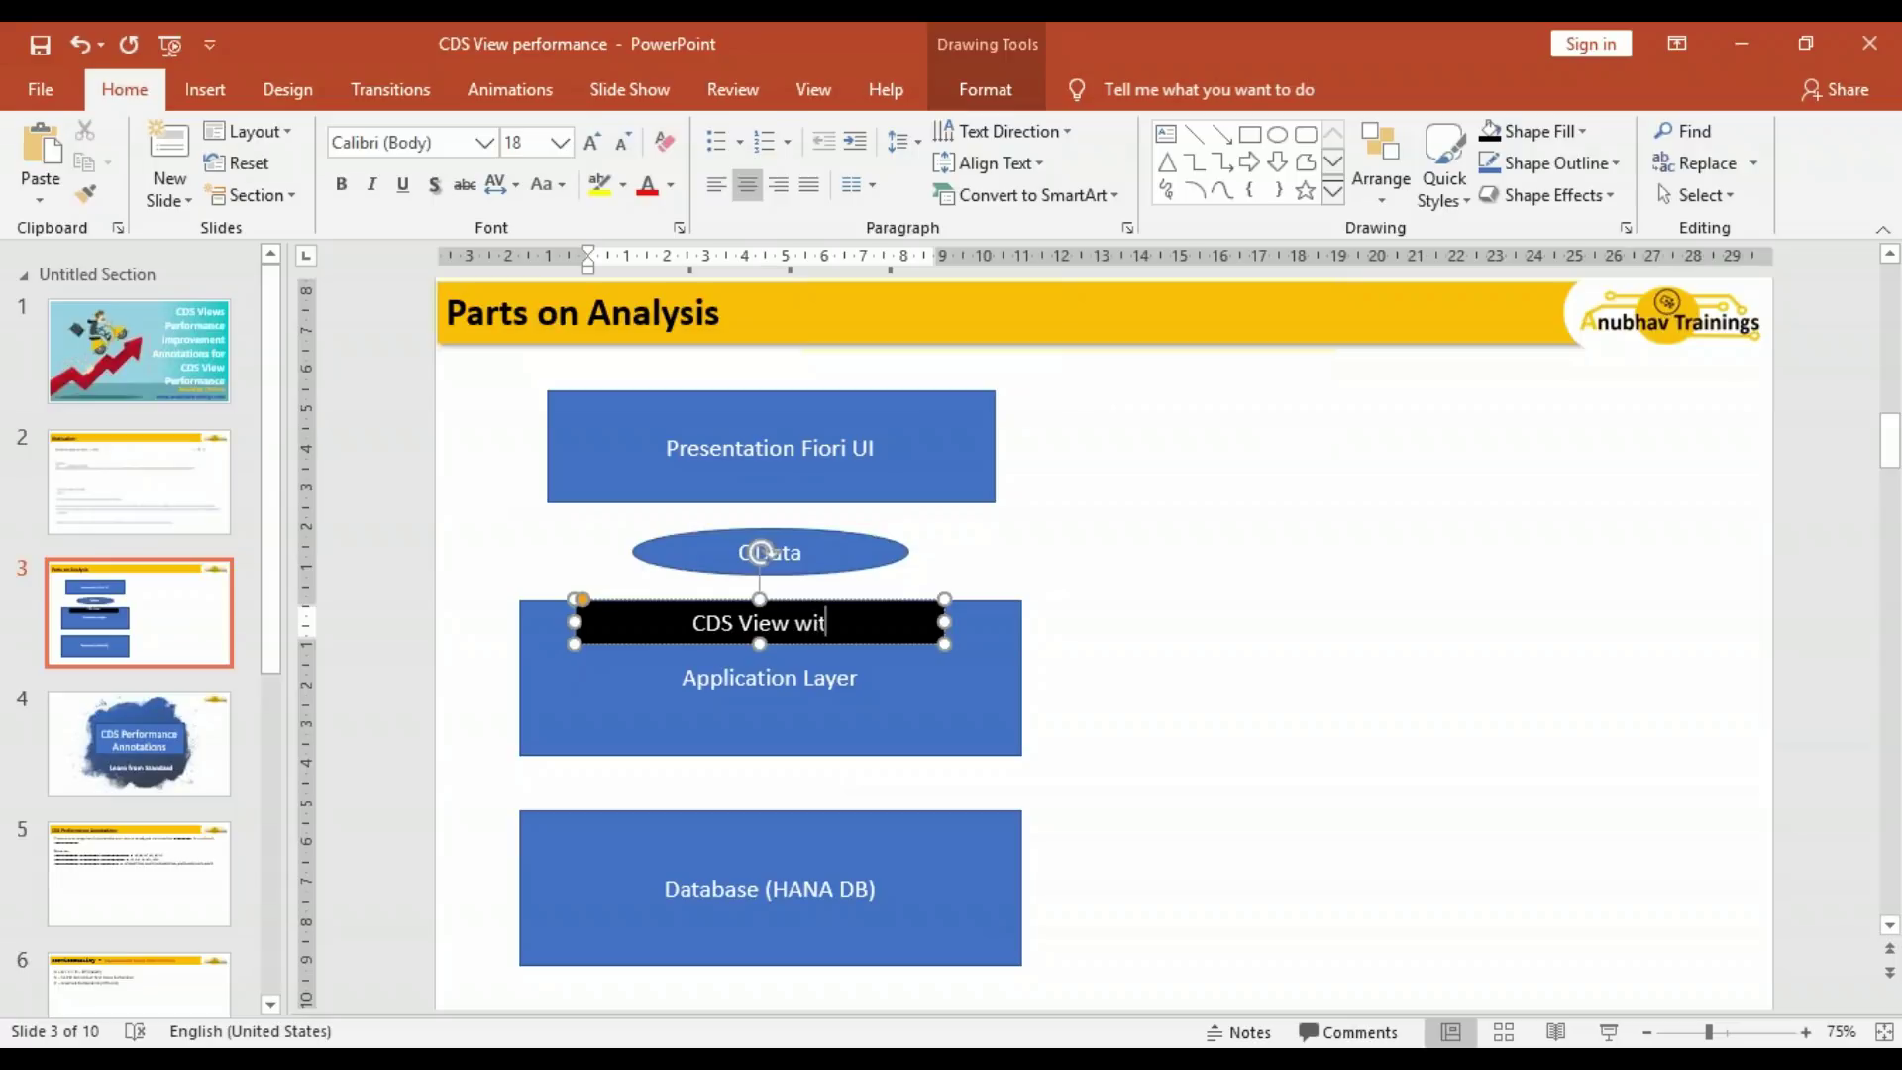
pyautogui.press('BackSpace')
pyautogui.press('BackSpace')
pyautogui.press('BackSpace')
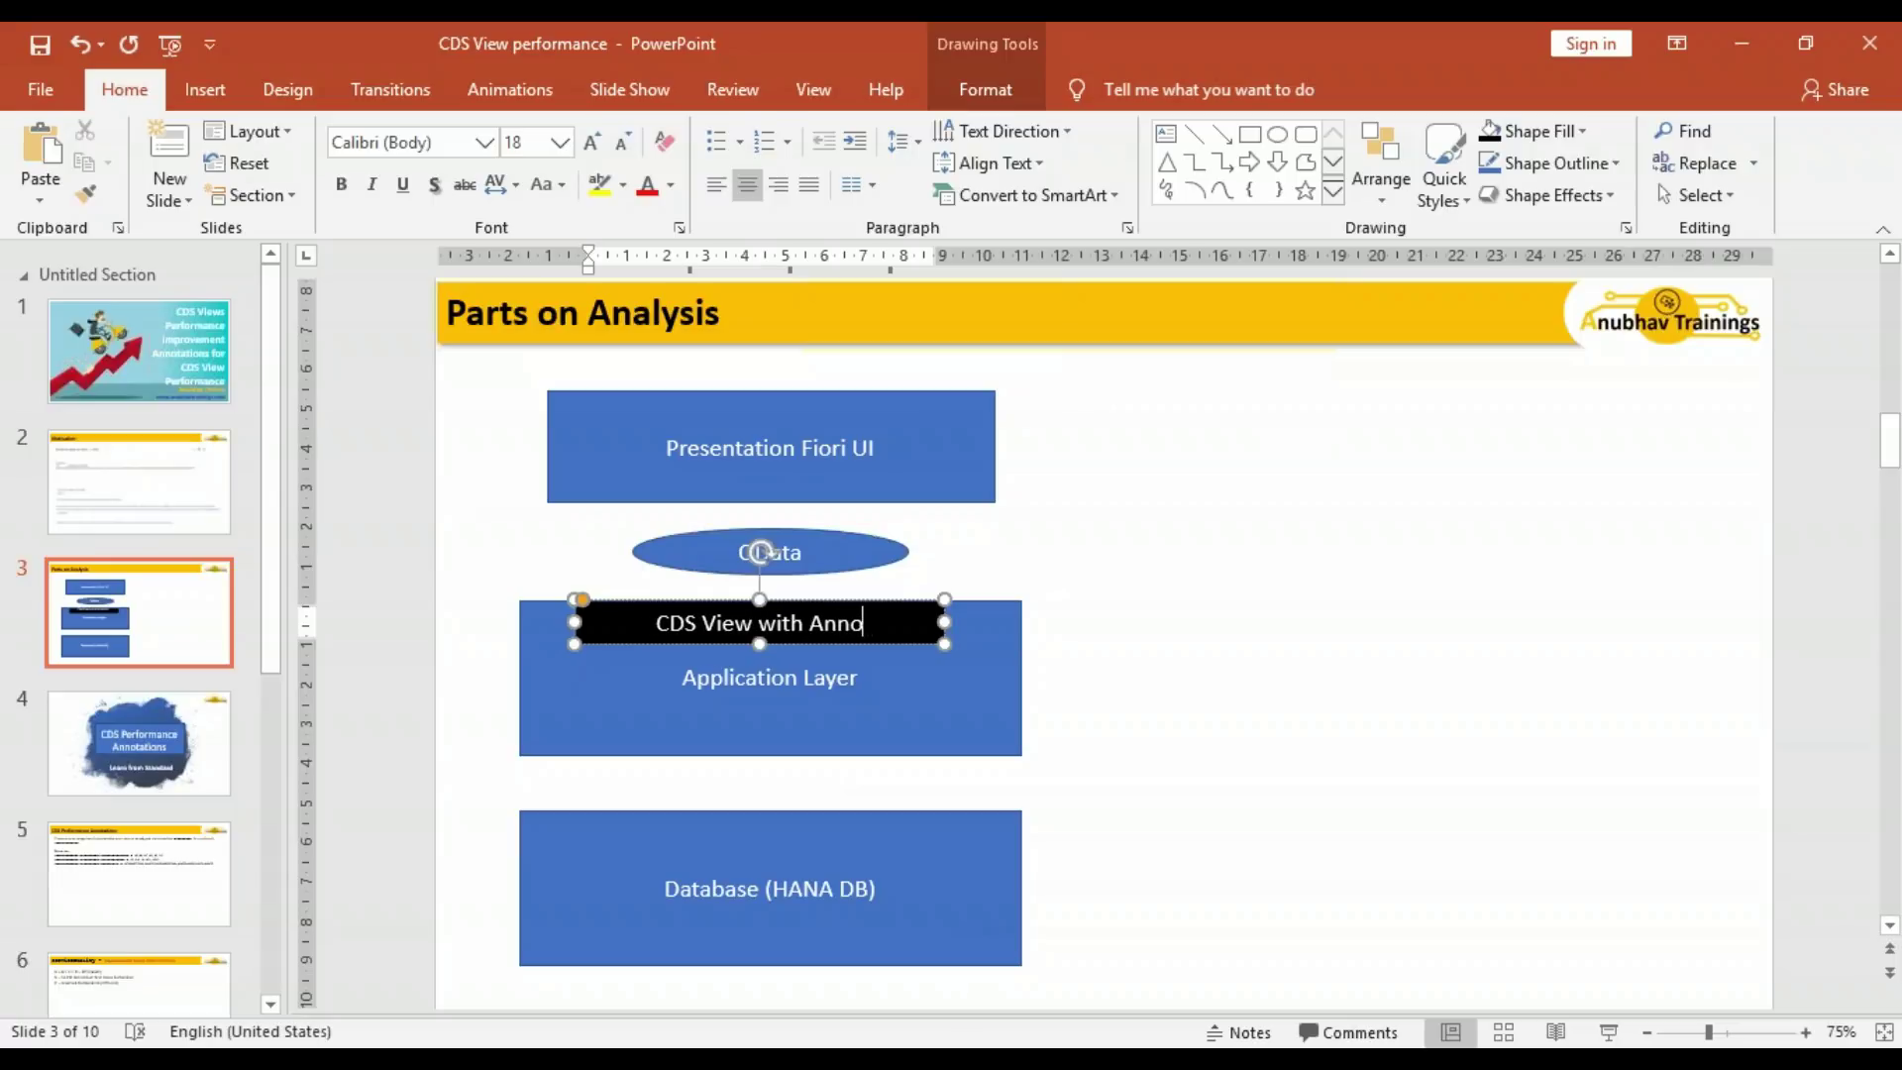
pyautogui.write('tations')
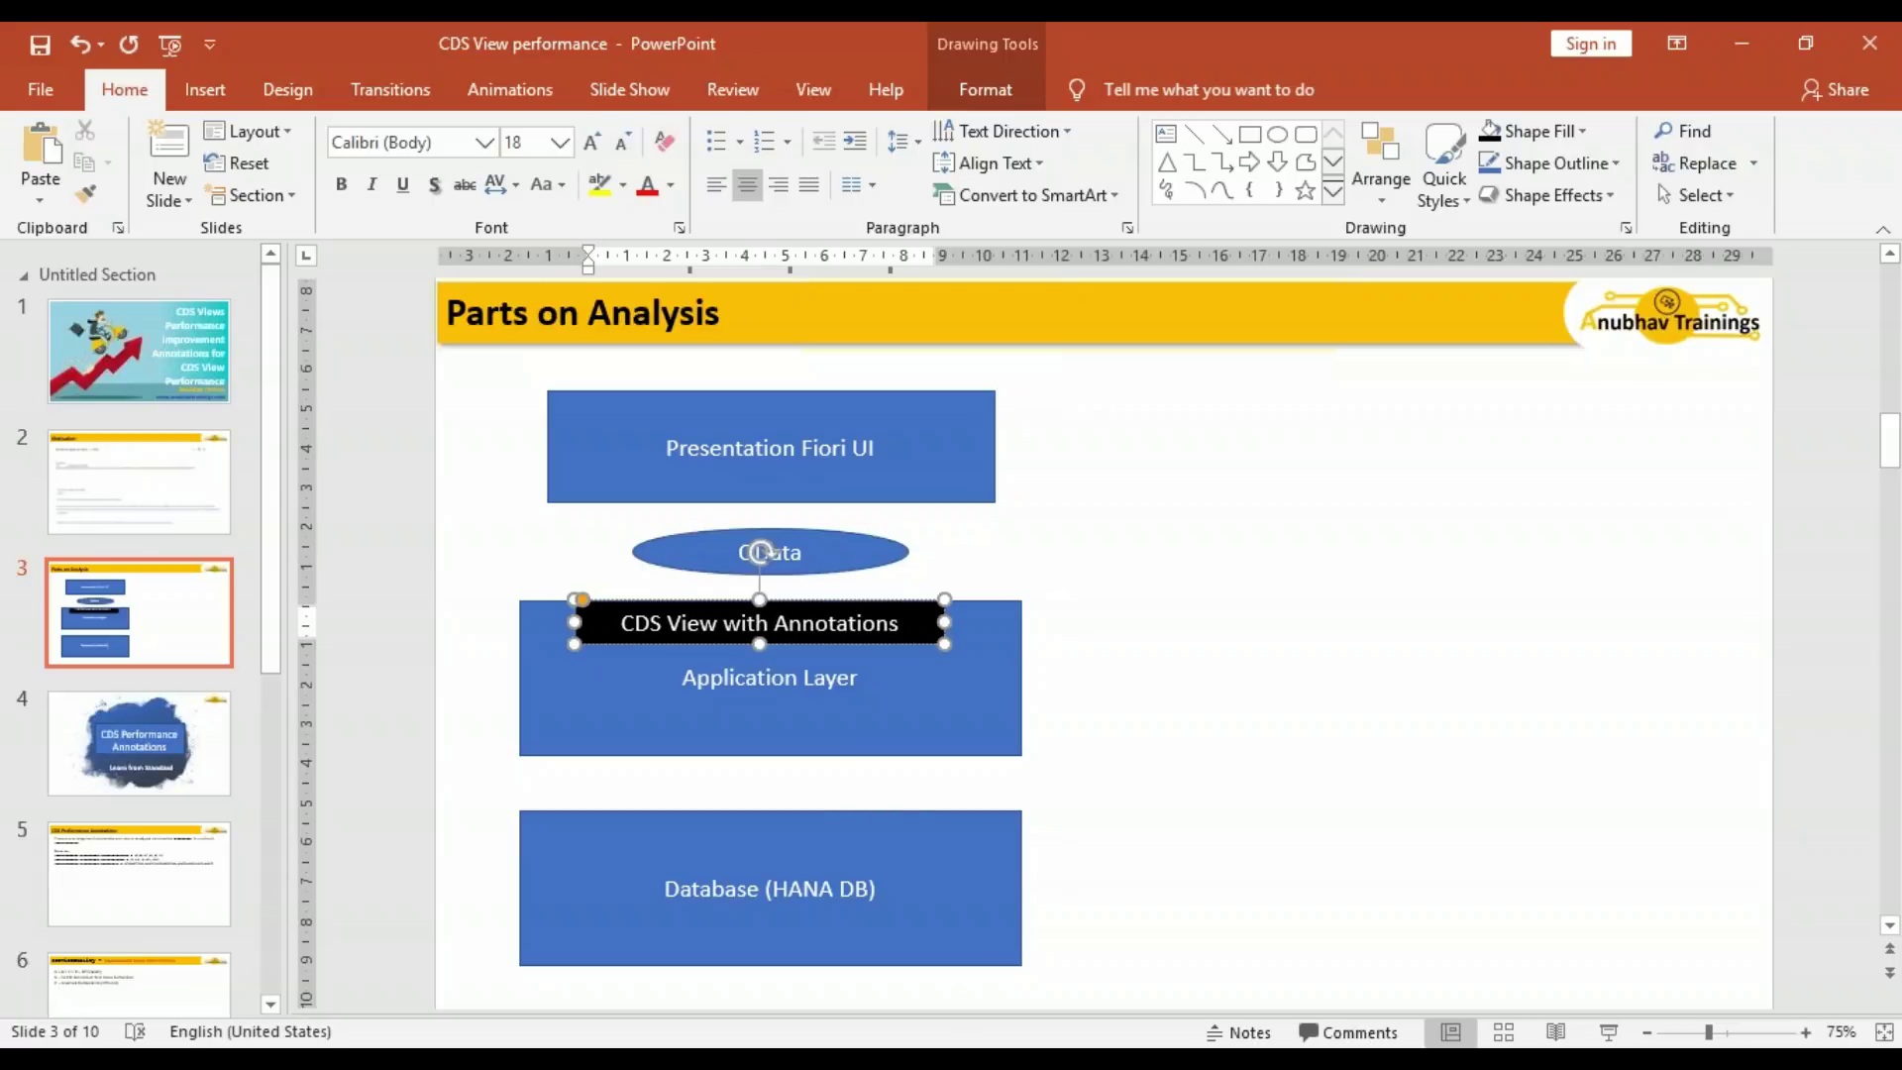
pyautogui.moveTo(931, 642); pyautogui.dragTo(943, 642)
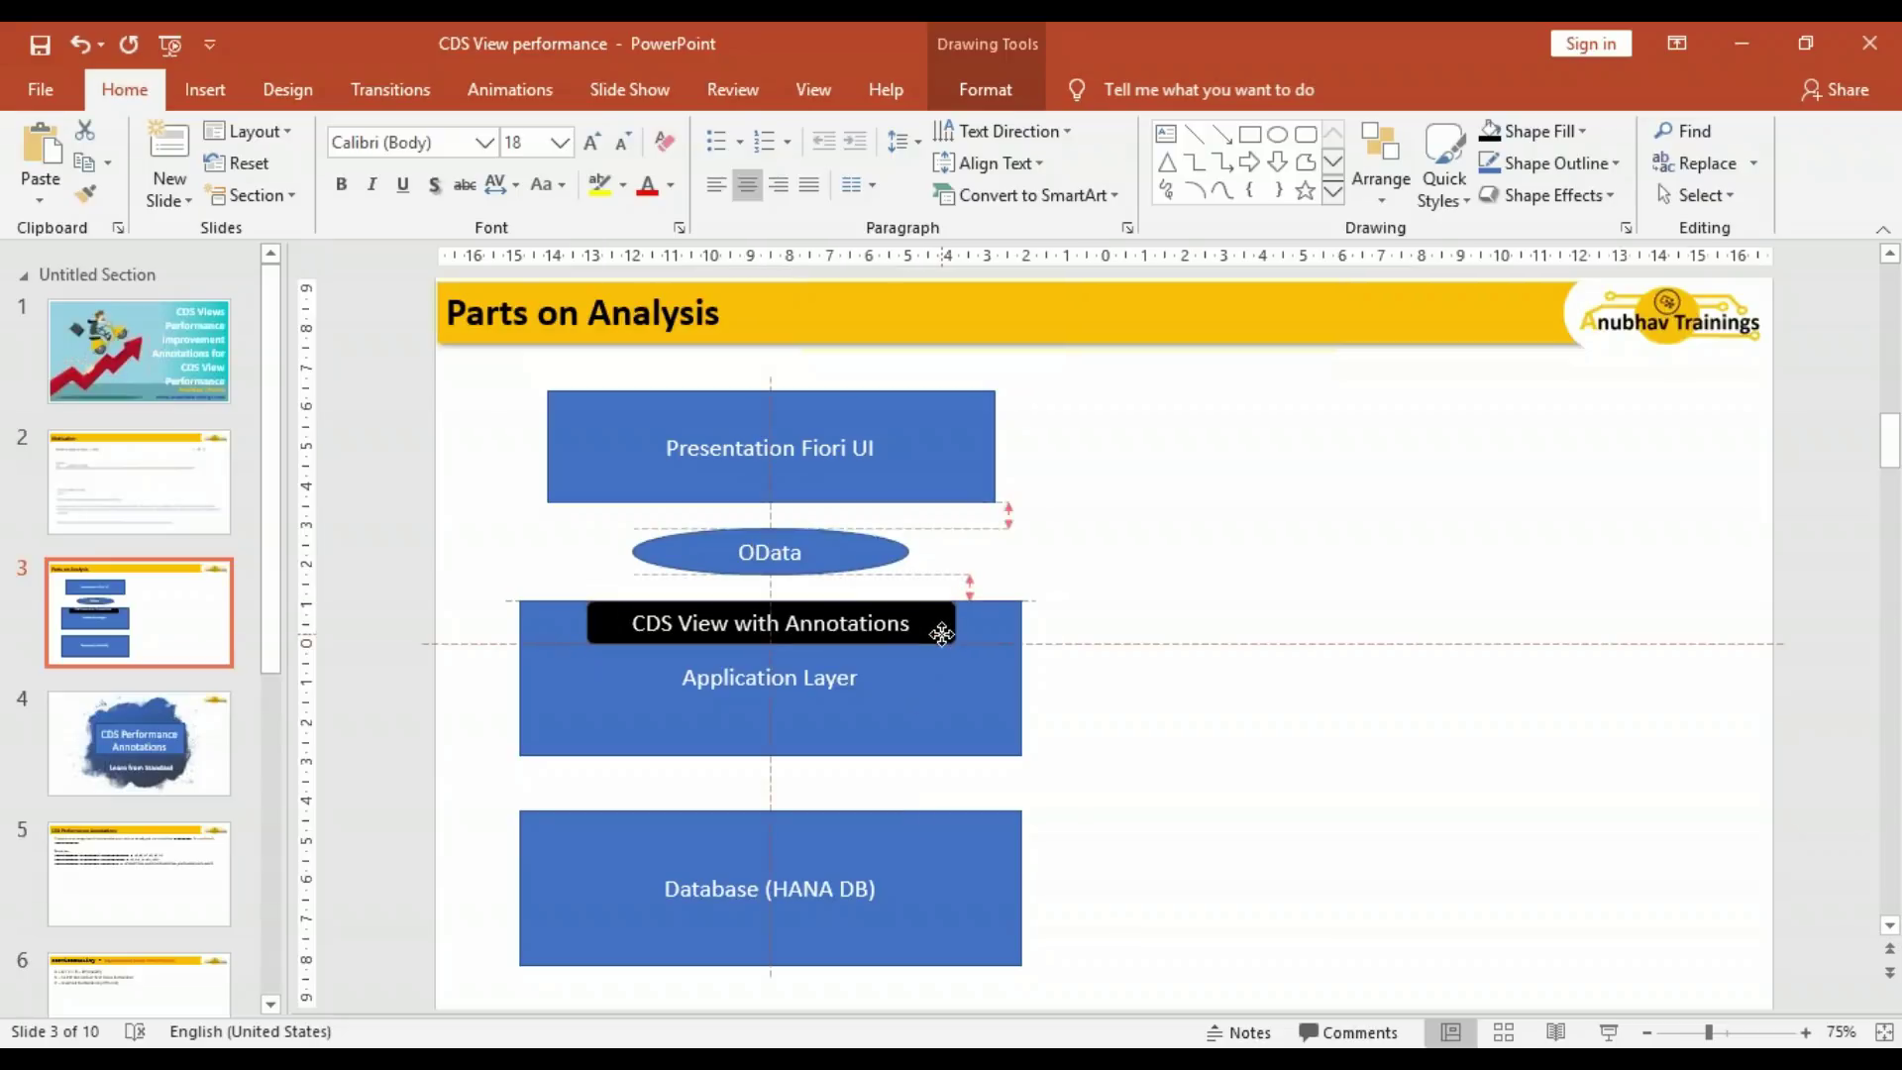
pyautogui.click(1146, 657)
pyautogui.click(939, 630)
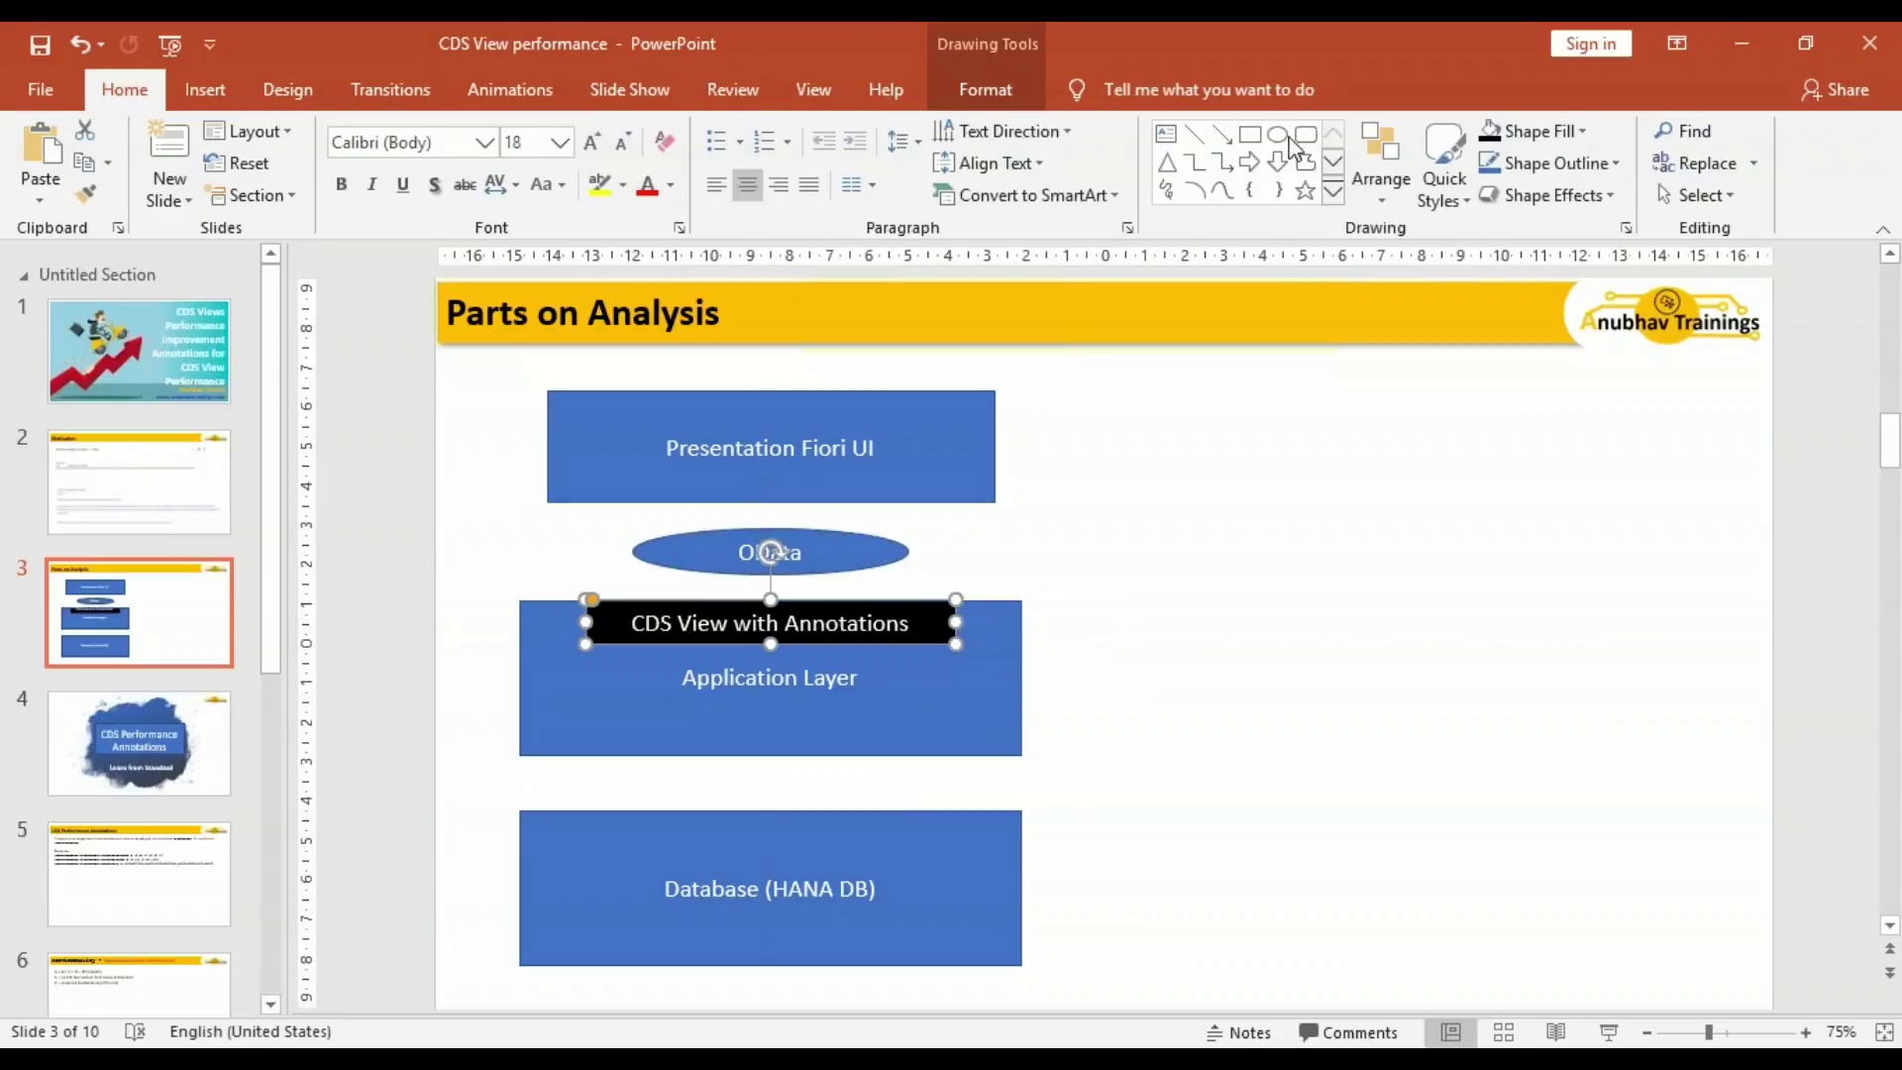
# - Add a black 'SADL' box inside the lower right of Application Layer
pyautogui.click(1250, 136)
pyautogui.moveTo(811, 698); pyautogui.dragTo(994, 741)
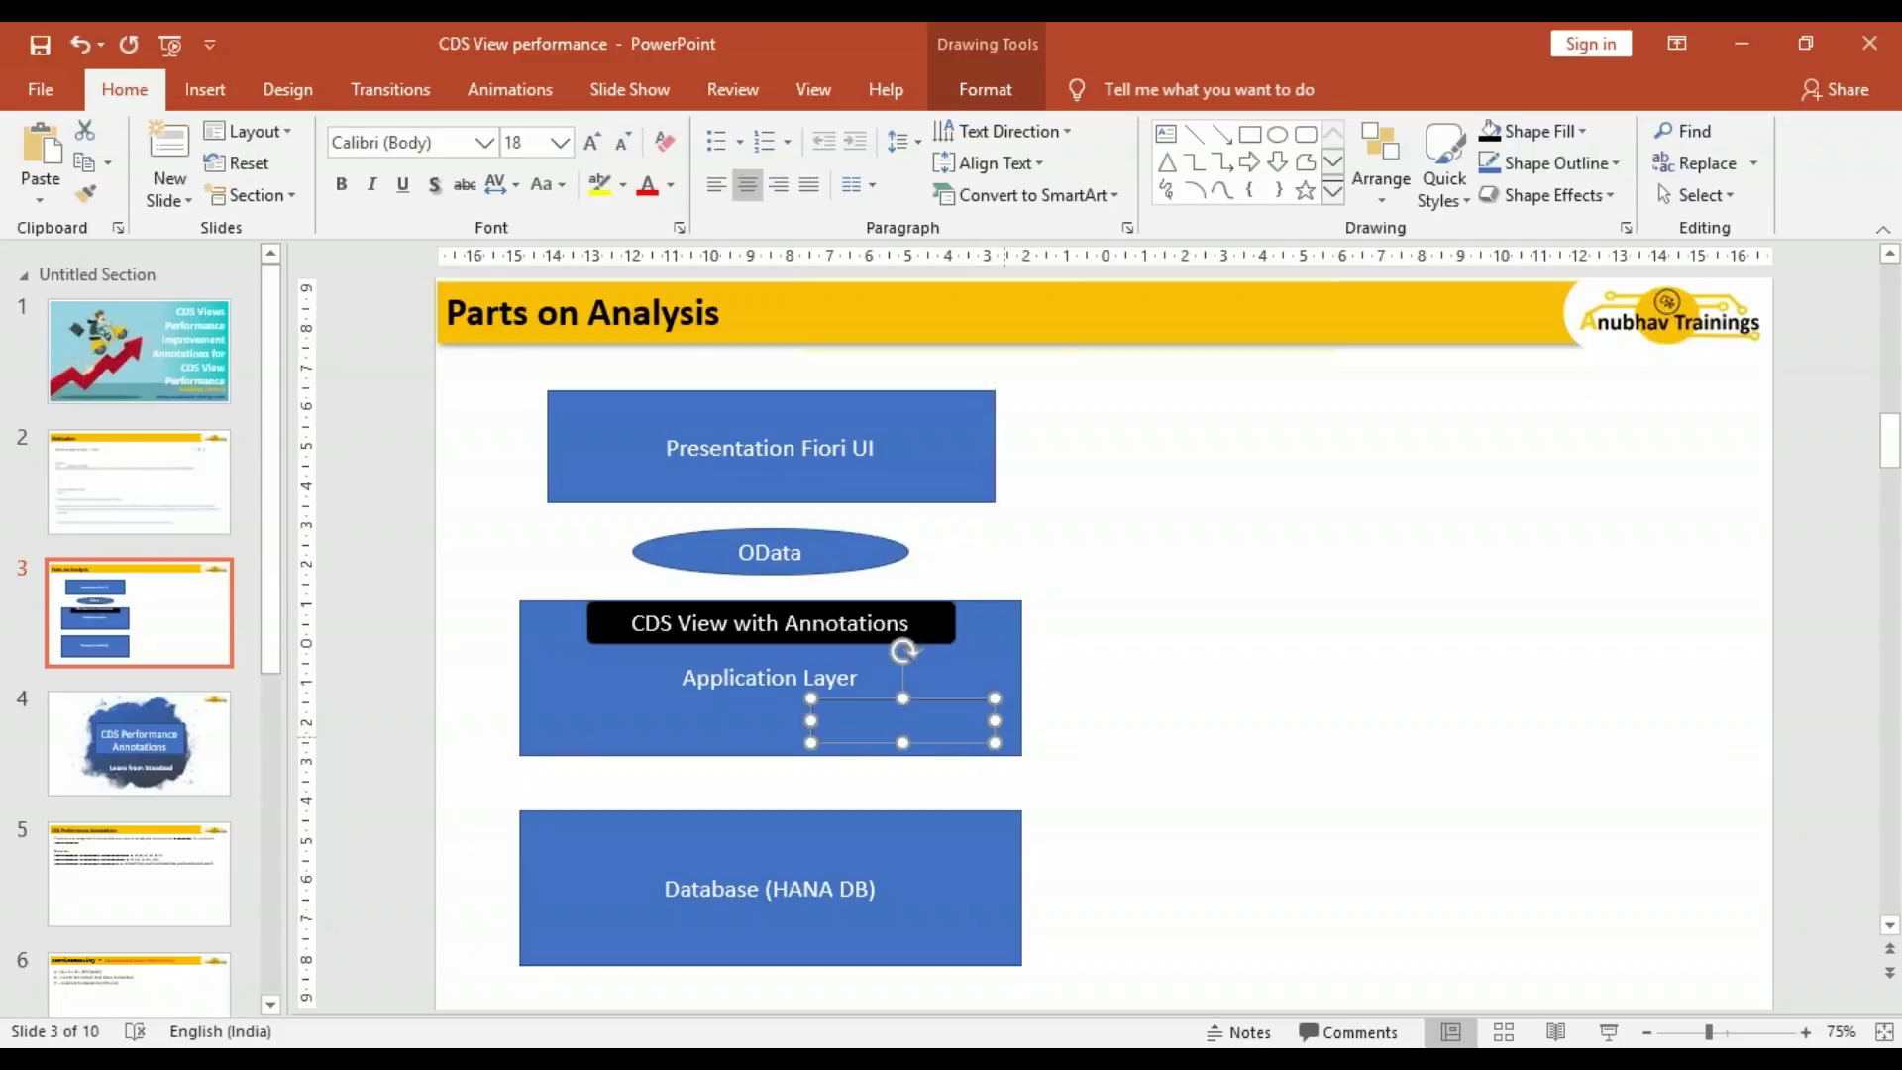
pyautogui.write('SADL')
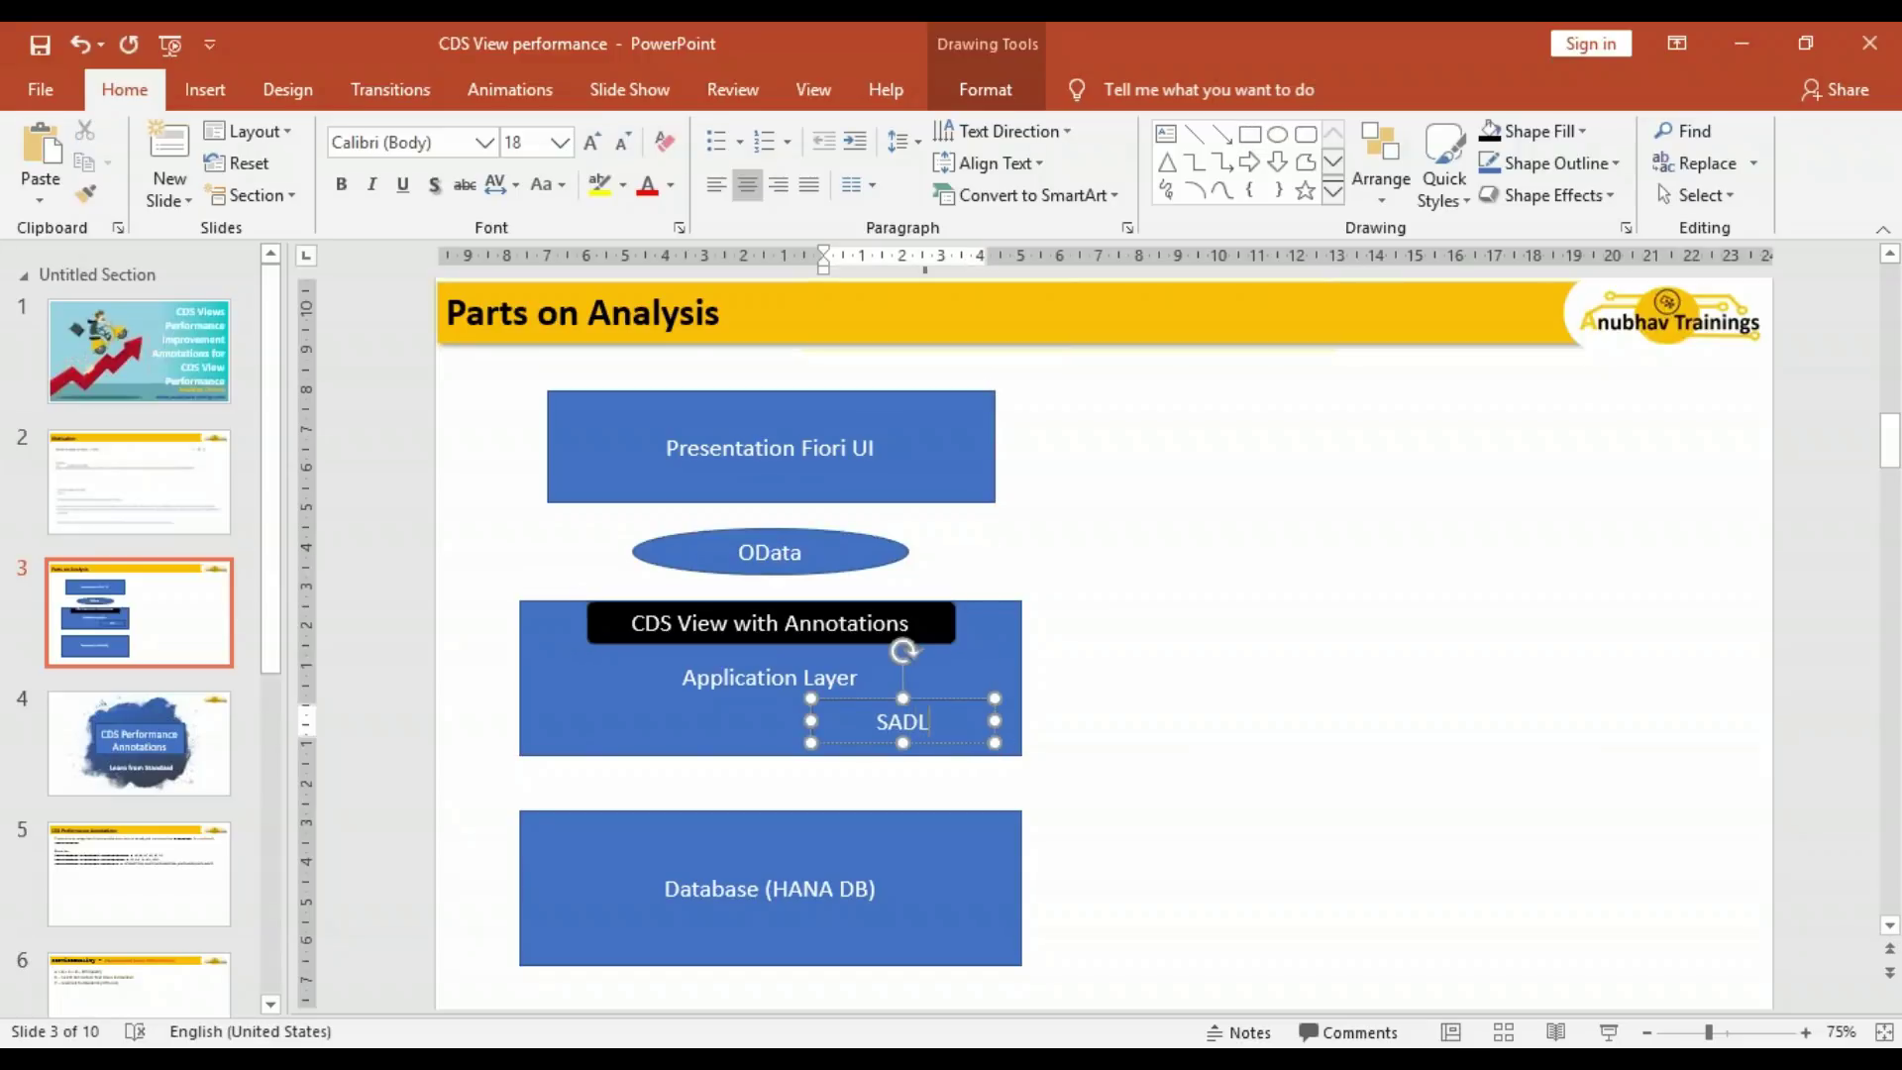
pyautogui.click(1023, 775)
pyautogui.click(984, 717)
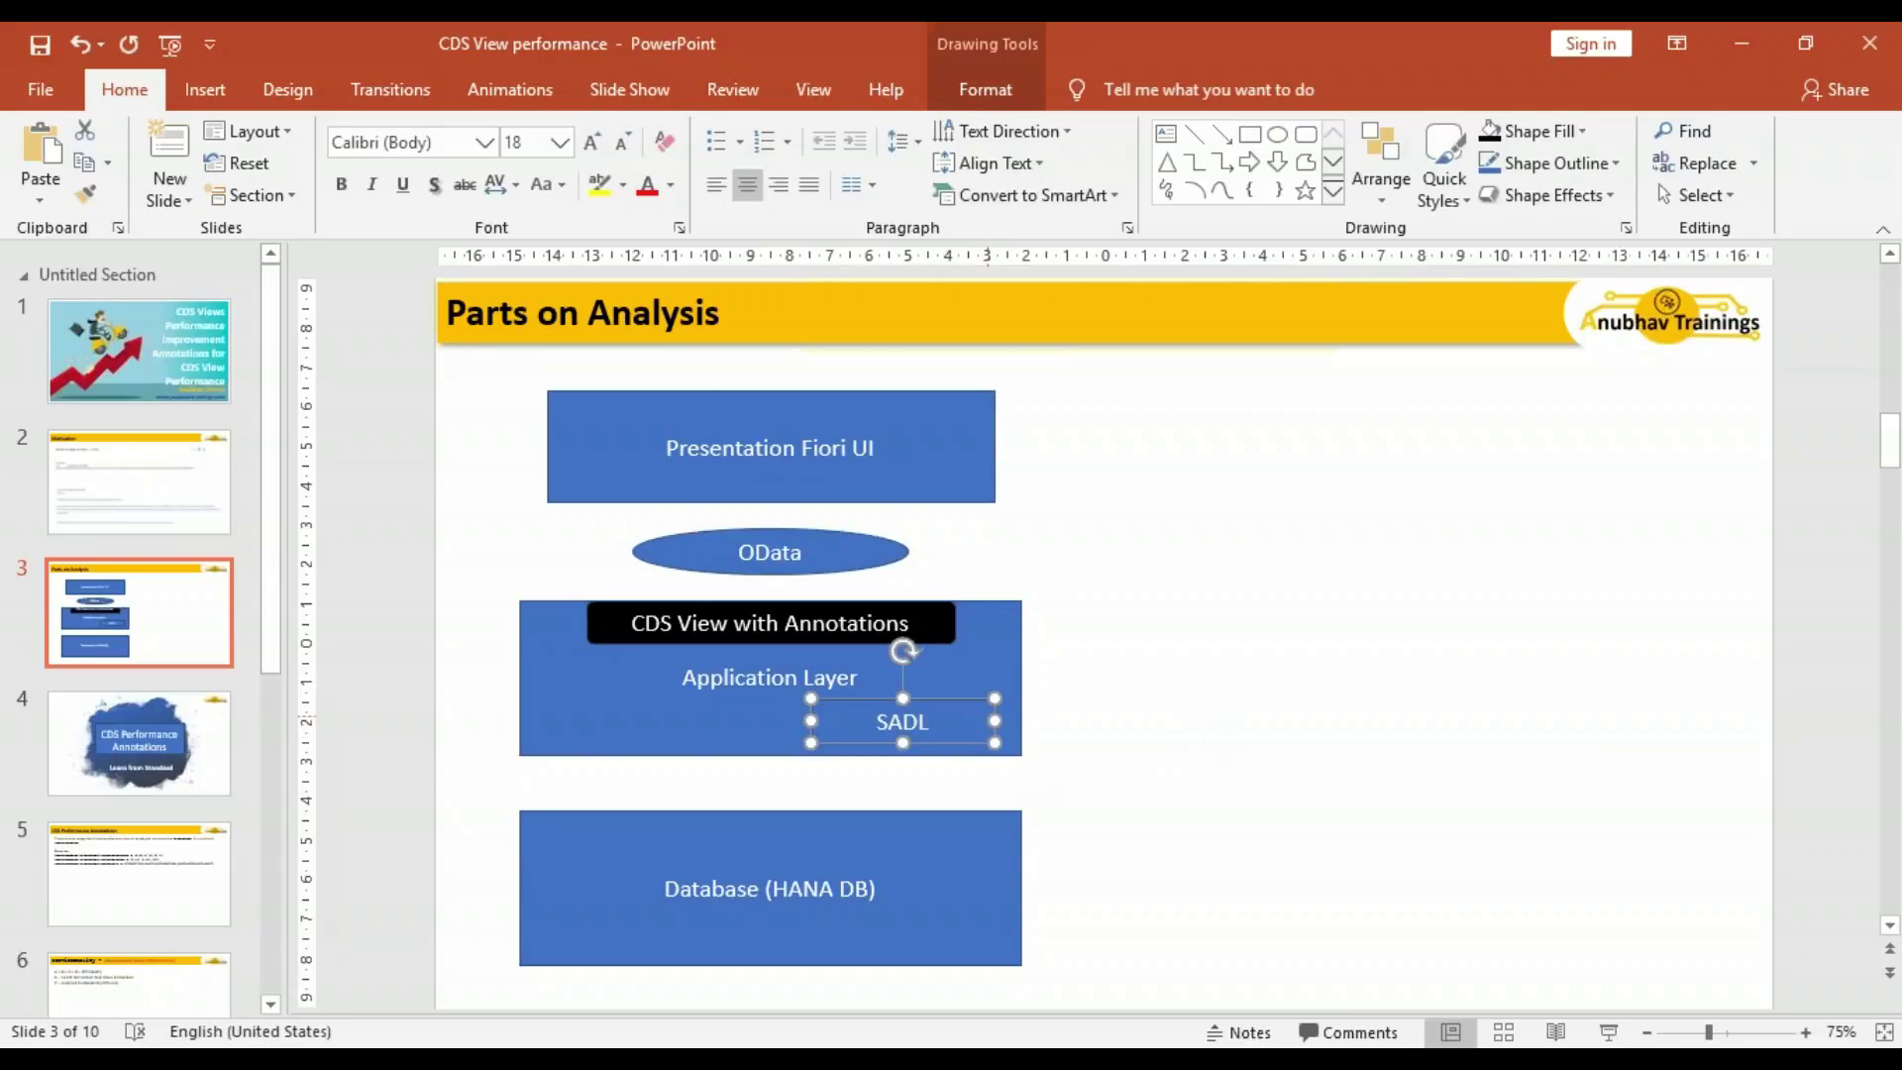
pyautogui.click(1492, 132)
pyautogui.click(1079, 740)
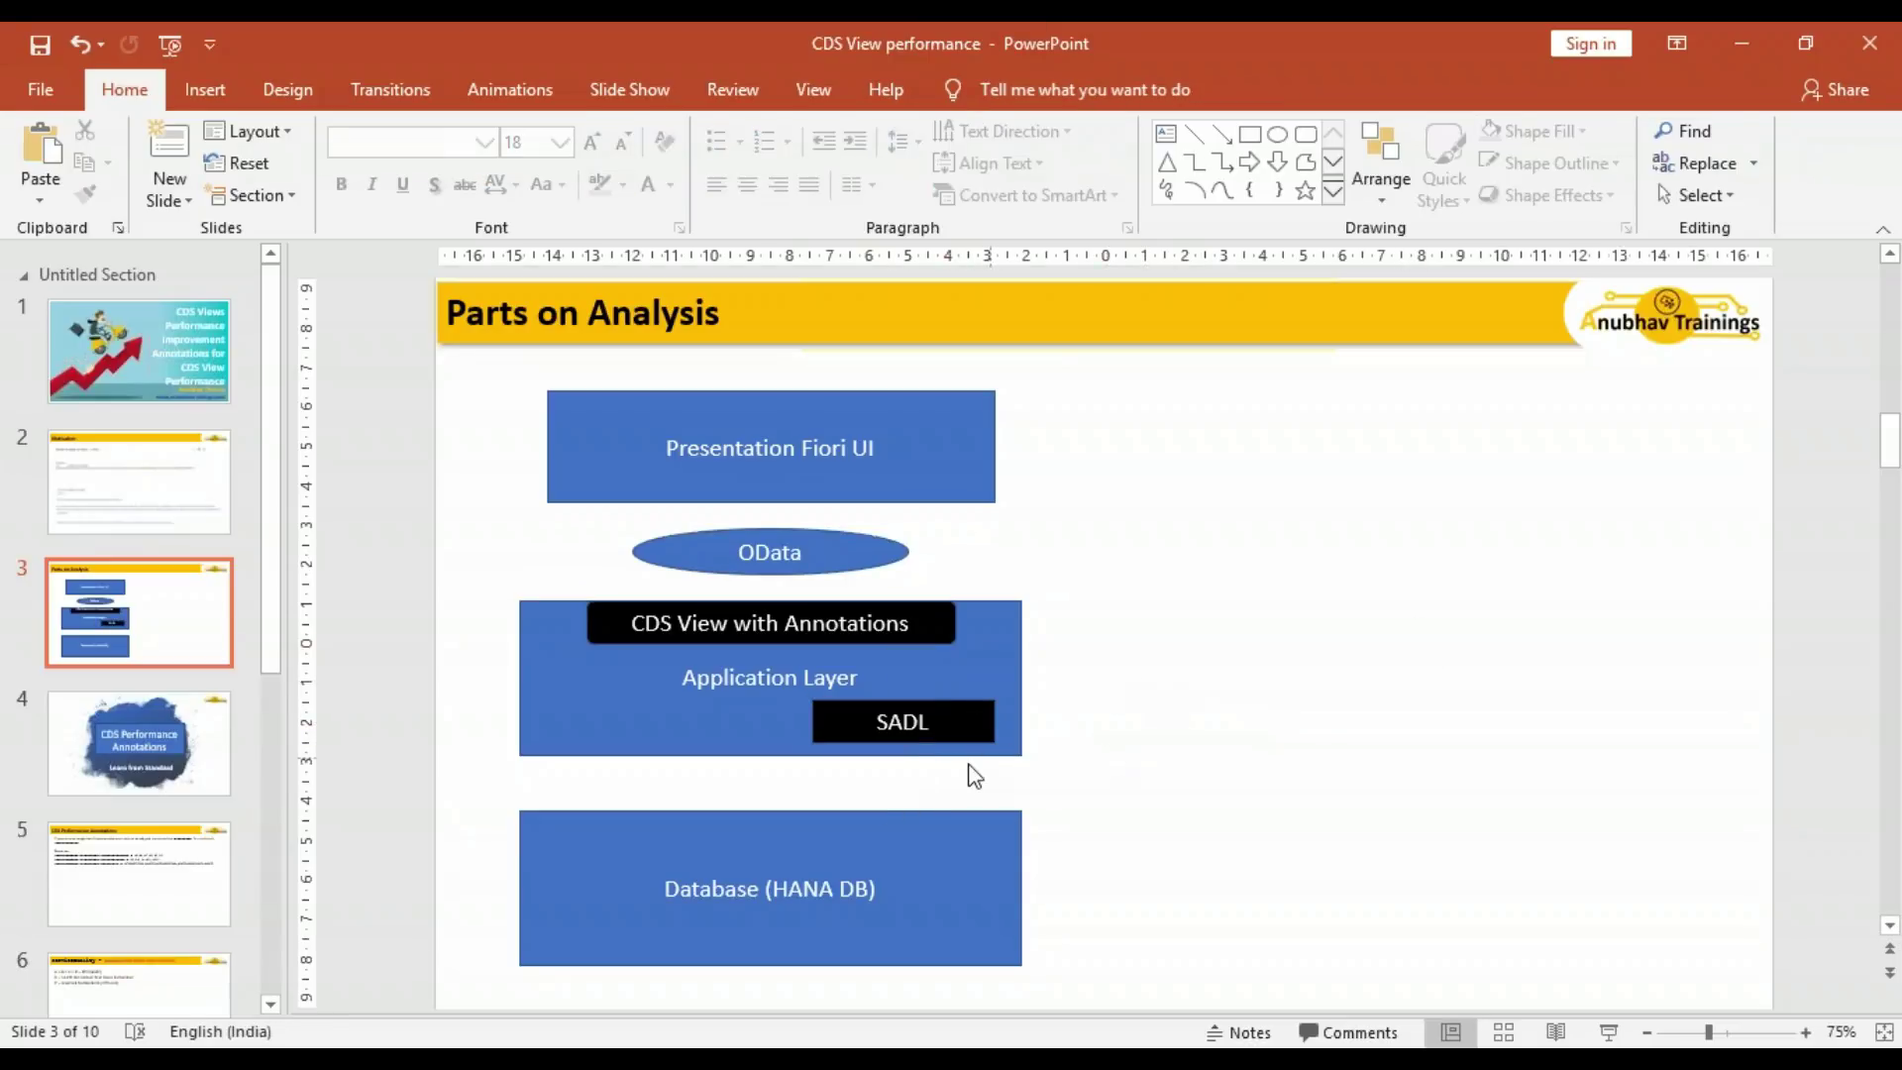
# - Draw an arrow from Application Layer down to Database and add a 'DB View' box inside Database
pyautogui.click(1221, 132)
pyautogui.moveTo(769, 756); pyautogui.dragTo(770, 809)
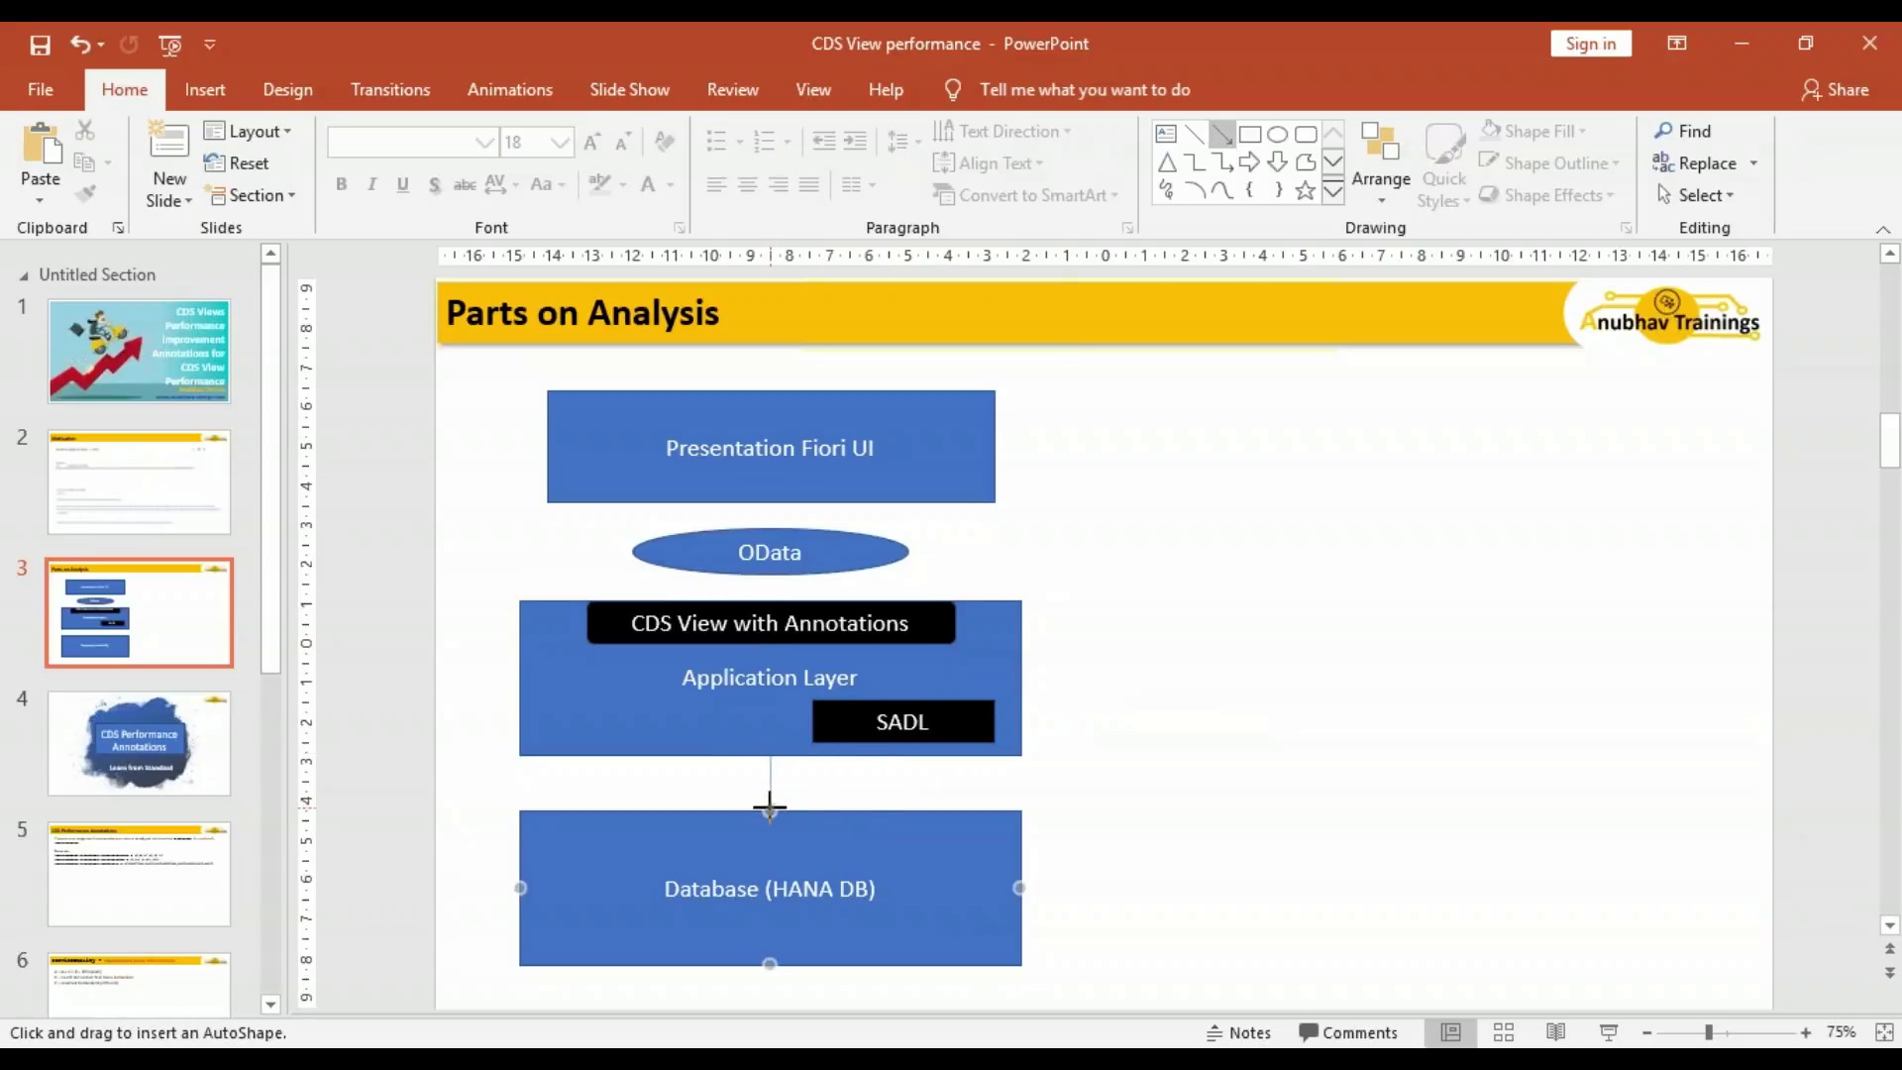
pyautogui.click(1307, 136)
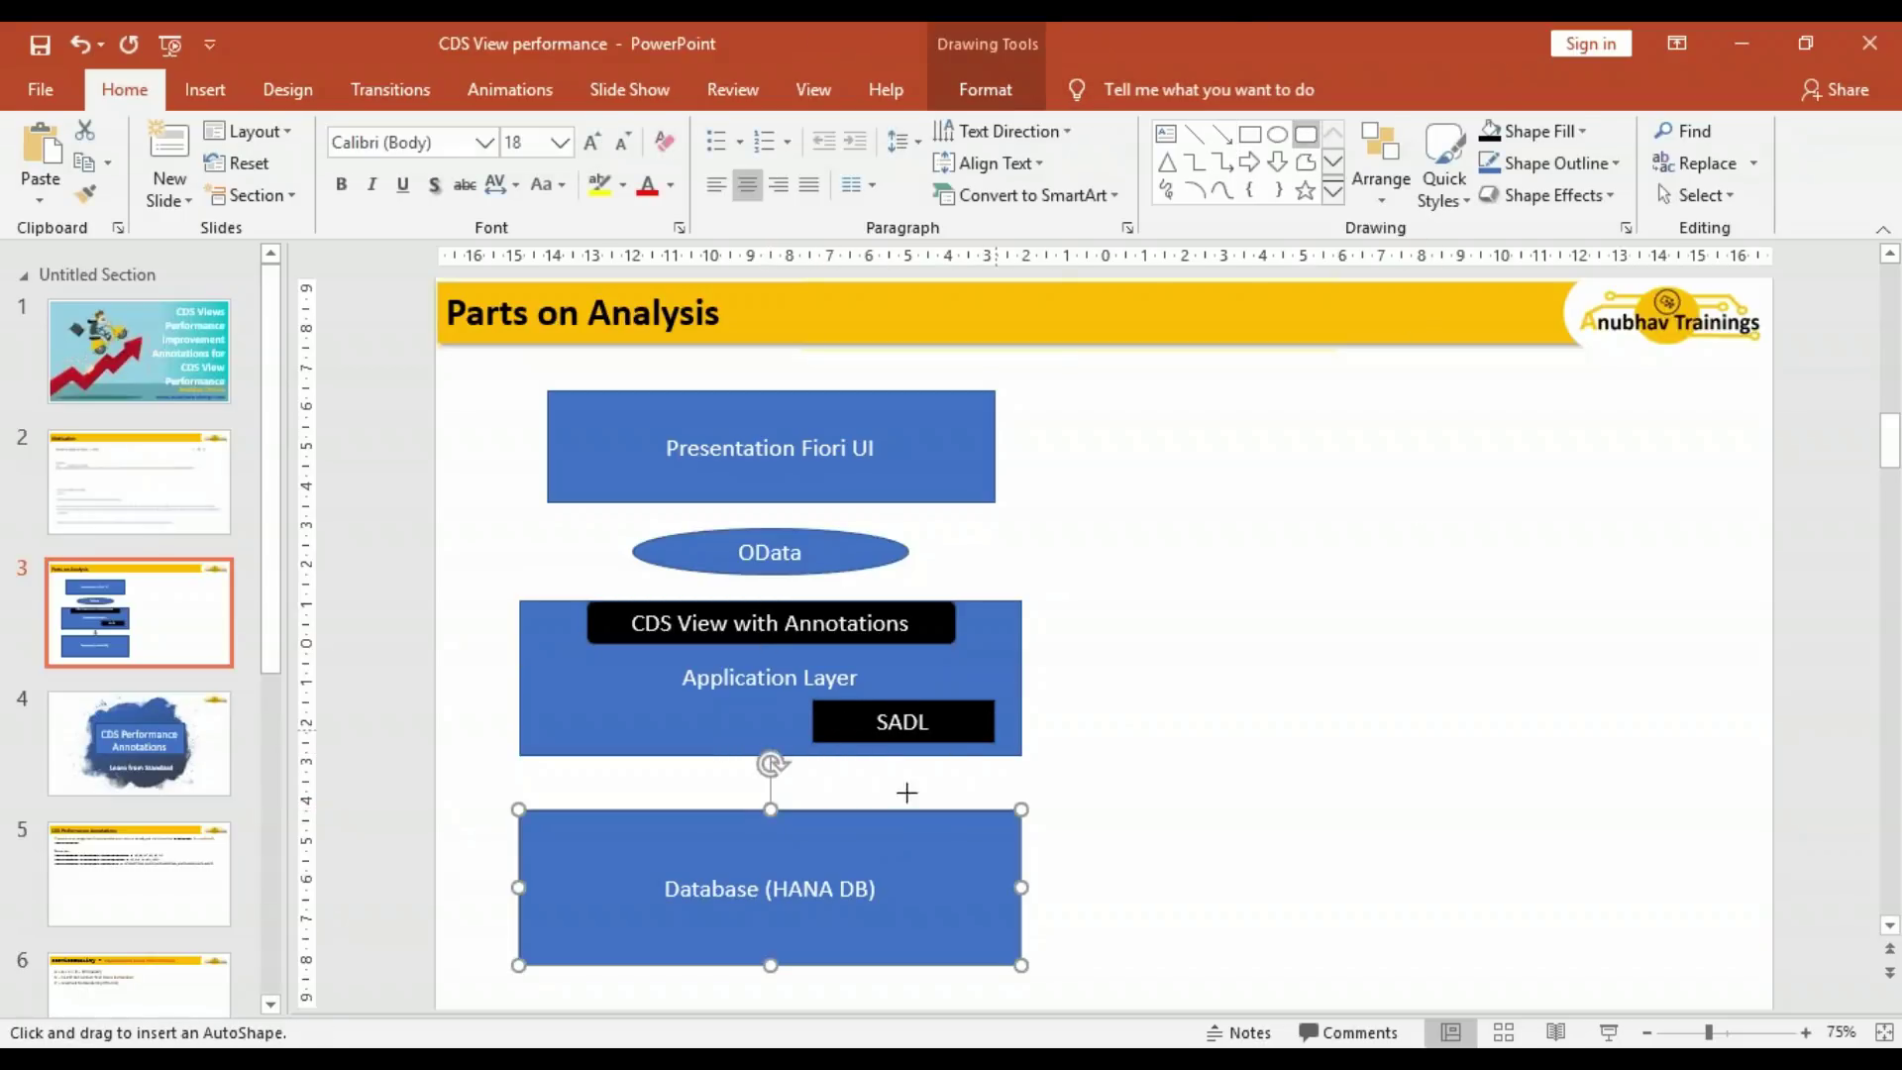
pyautogui.moveTo(660, 811); pyautogui.dragTo(884, 865)
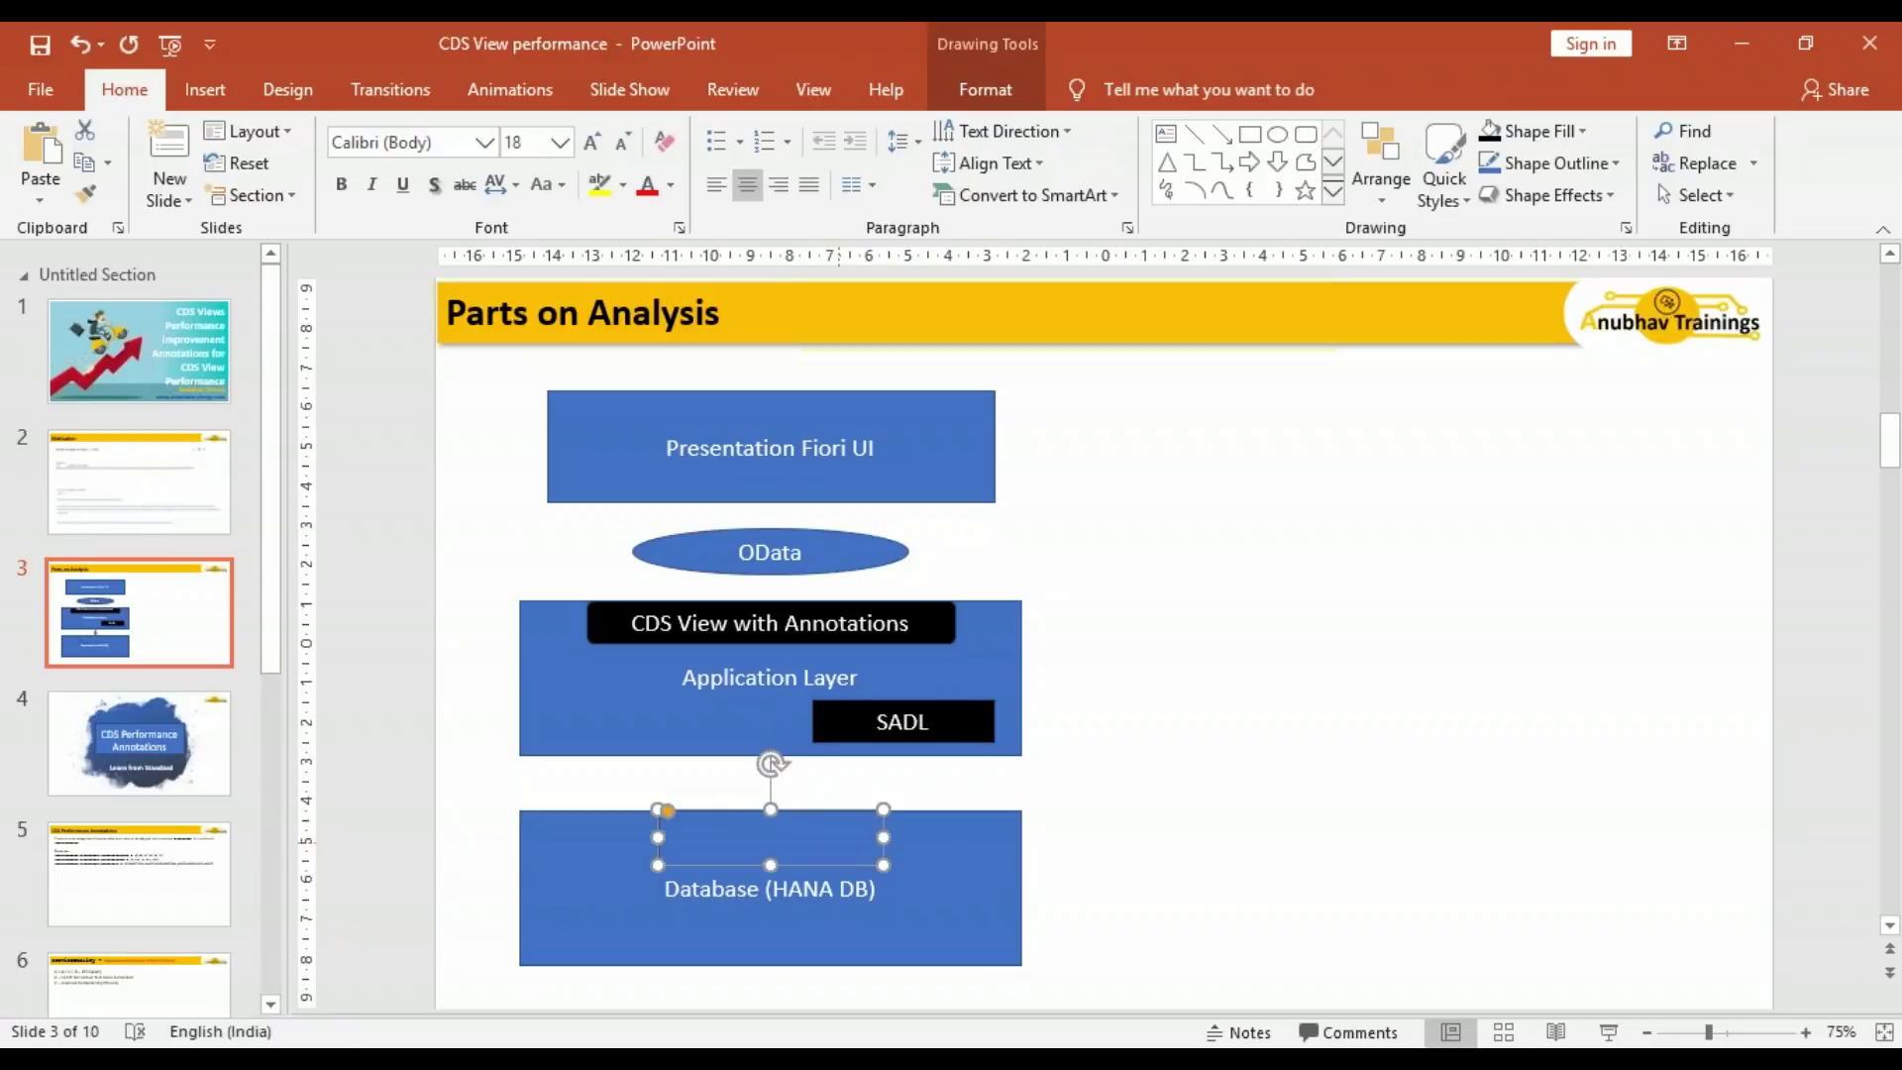
pyautogui.write('DB View')
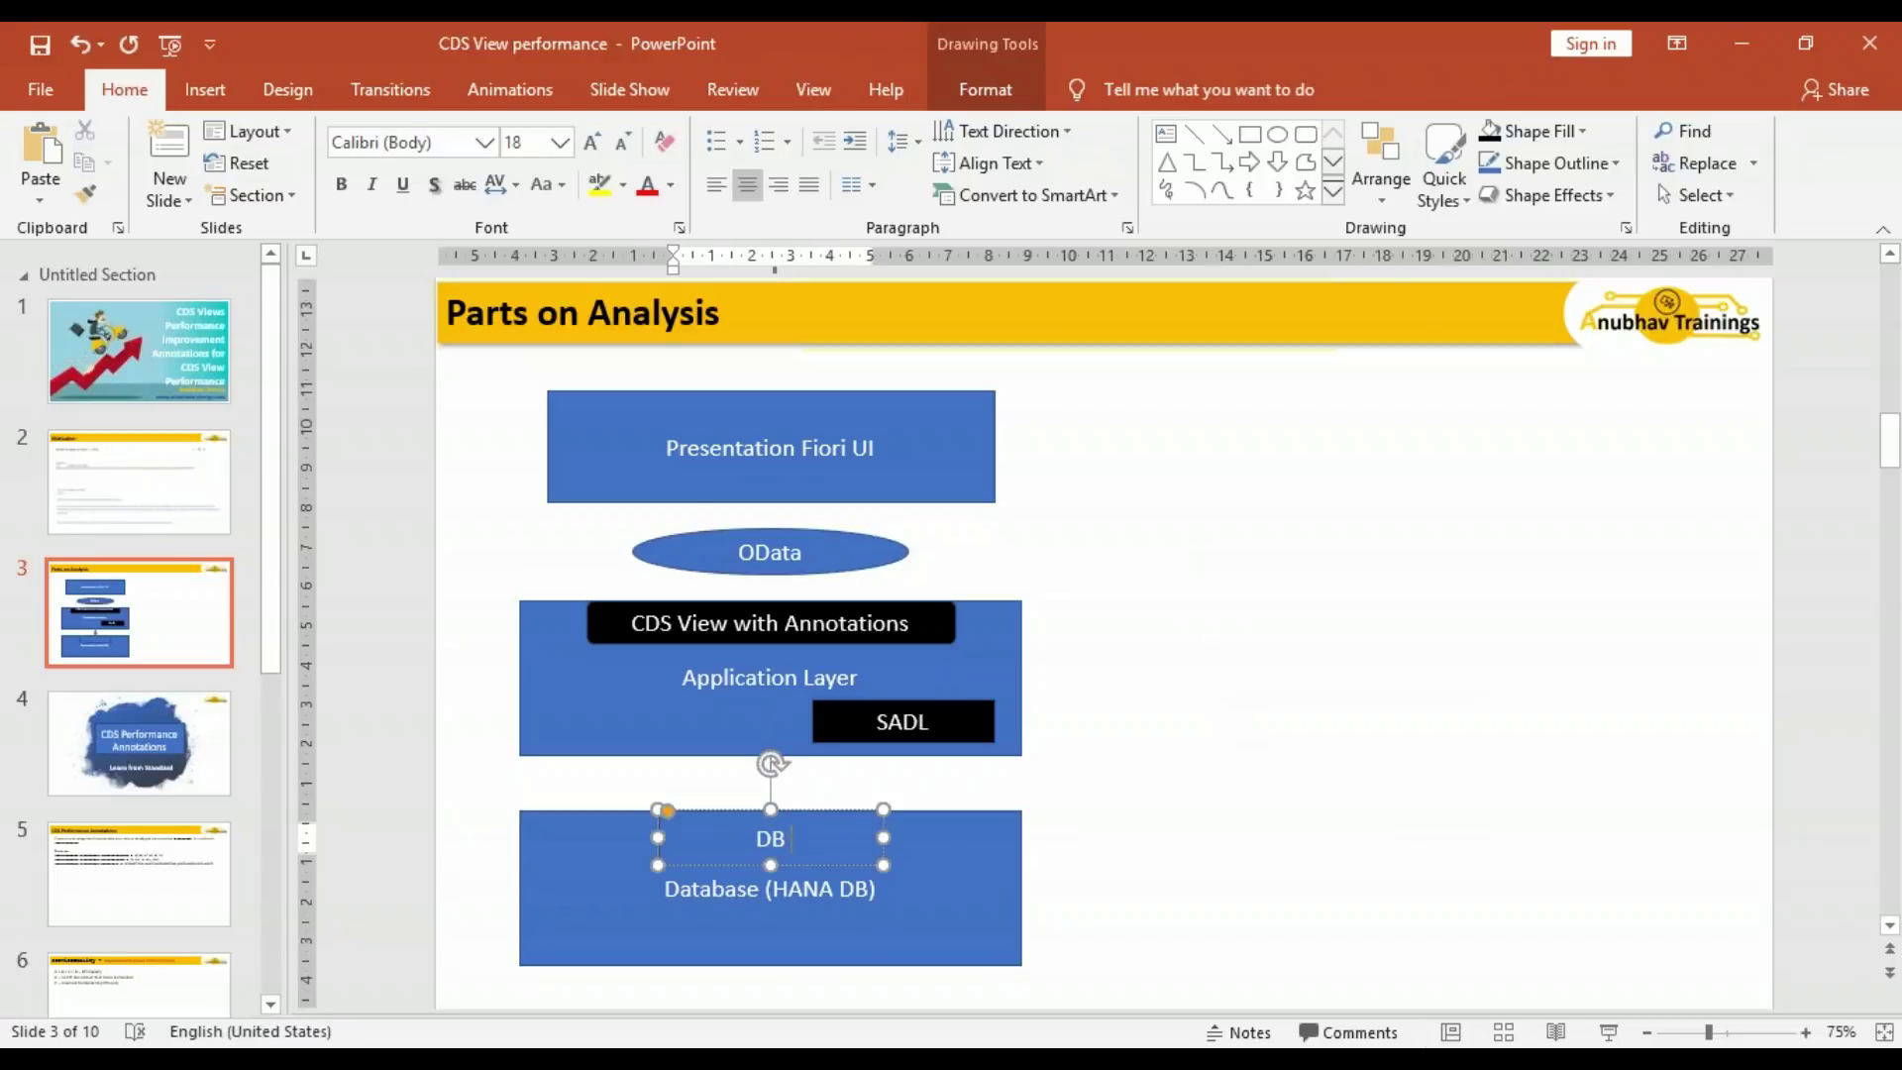
pyautogui.click(1345, 662)
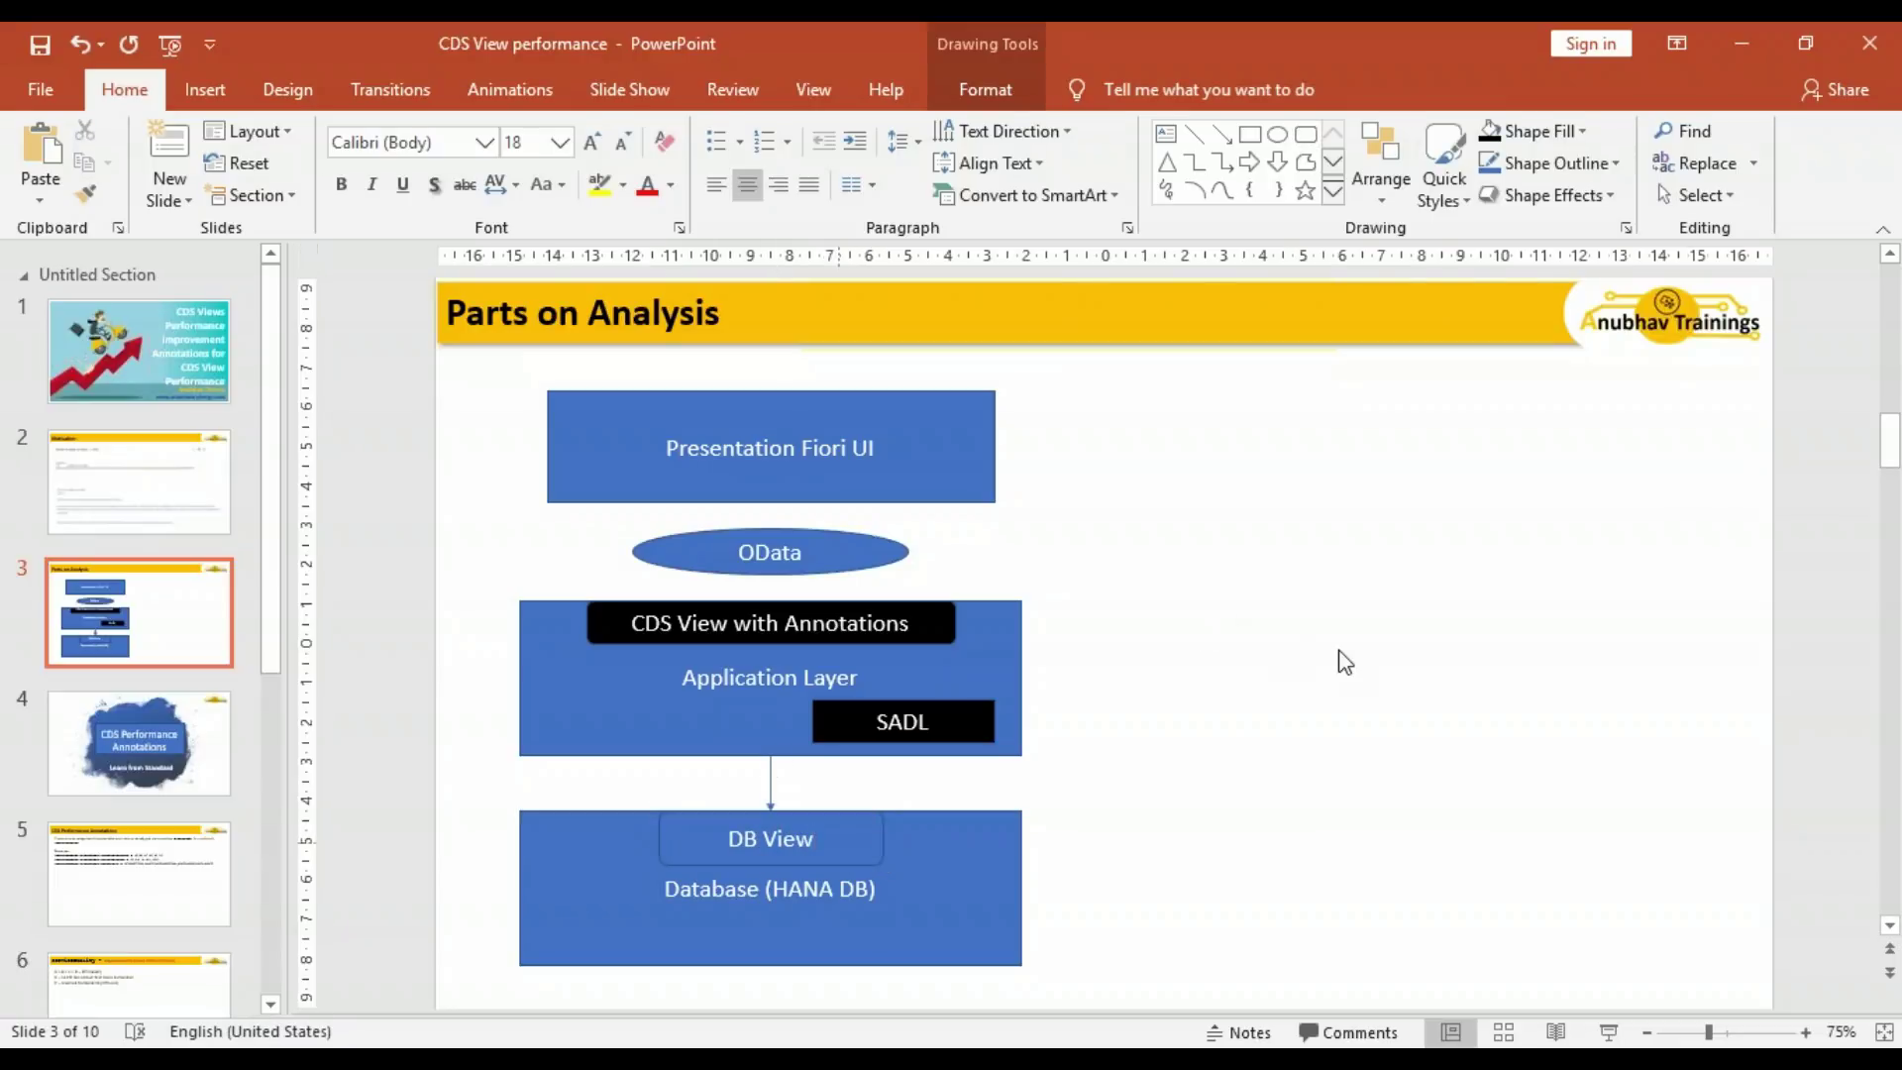
# - Fill the DB View box black
pyautogui.click(860, 840)
pyautogui.click(1533, 133)
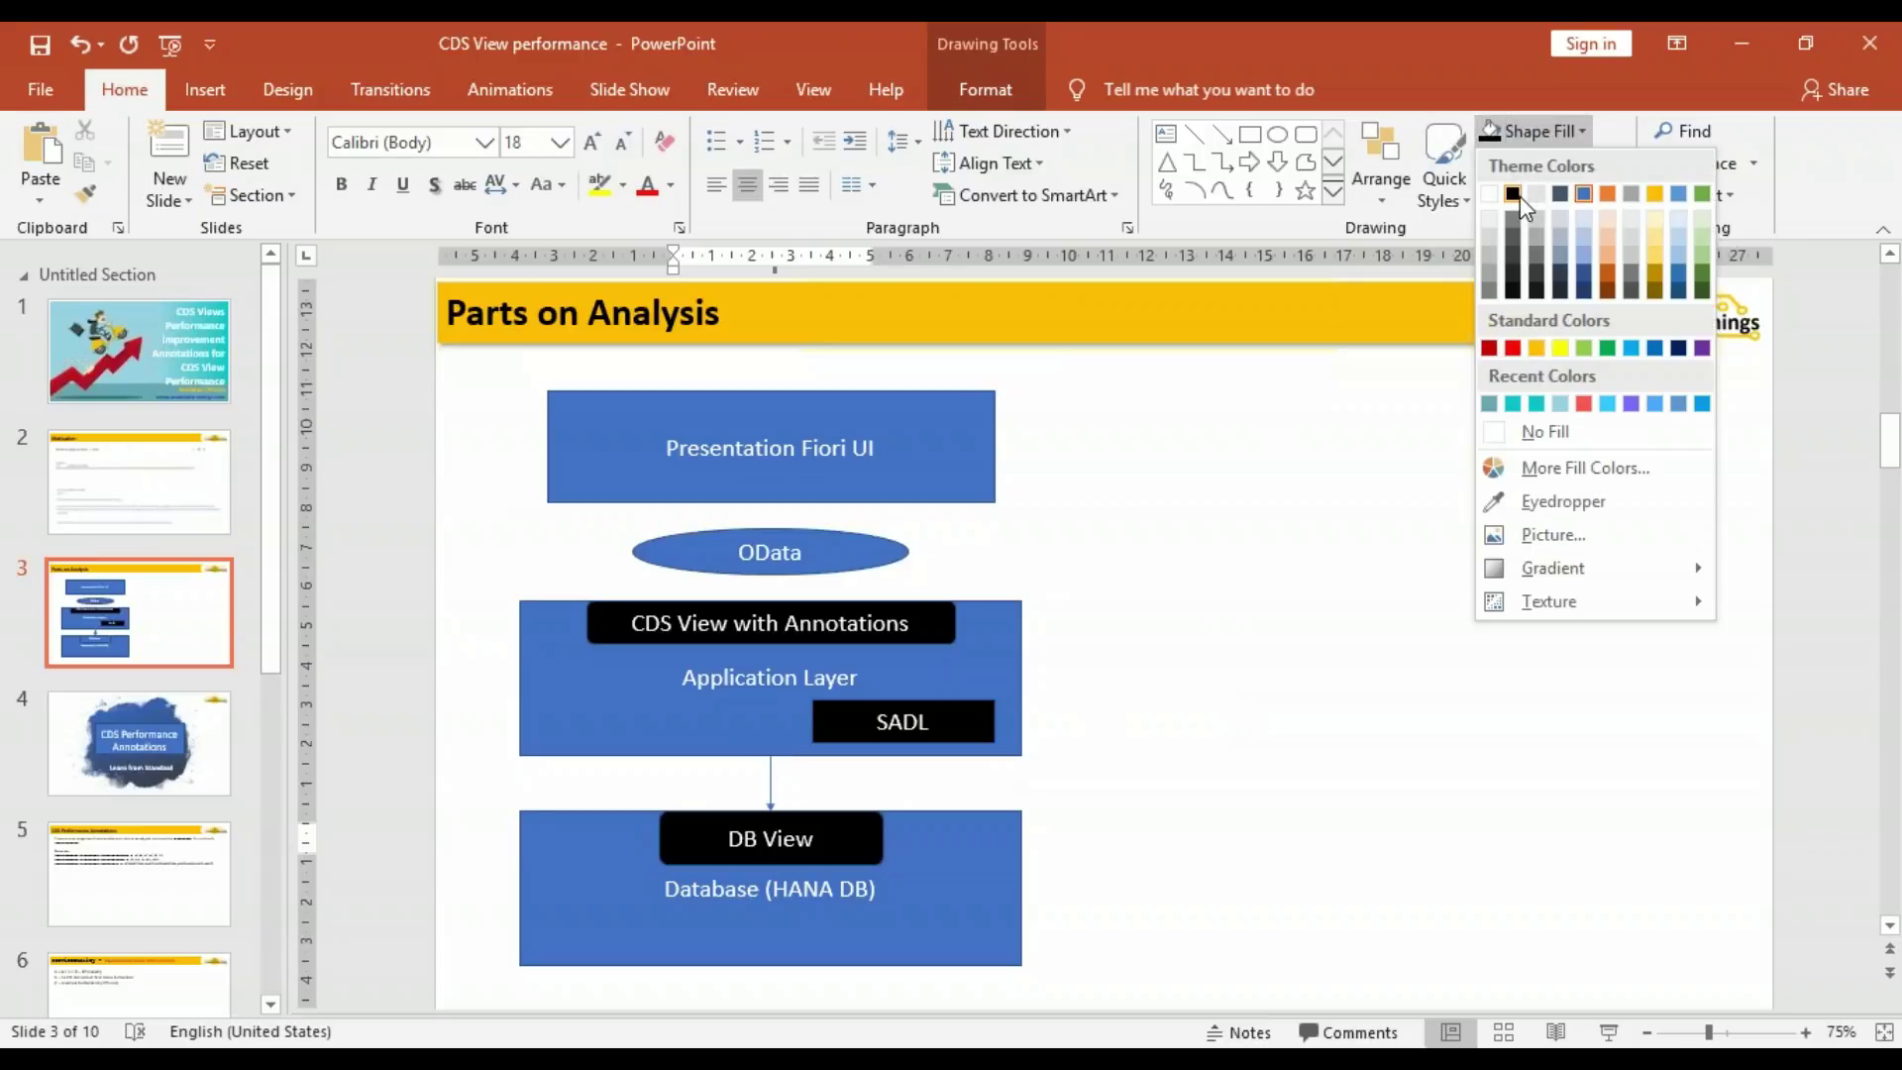
pyautogui.click(1521, 198)
pyautogui.click(1240, 730)
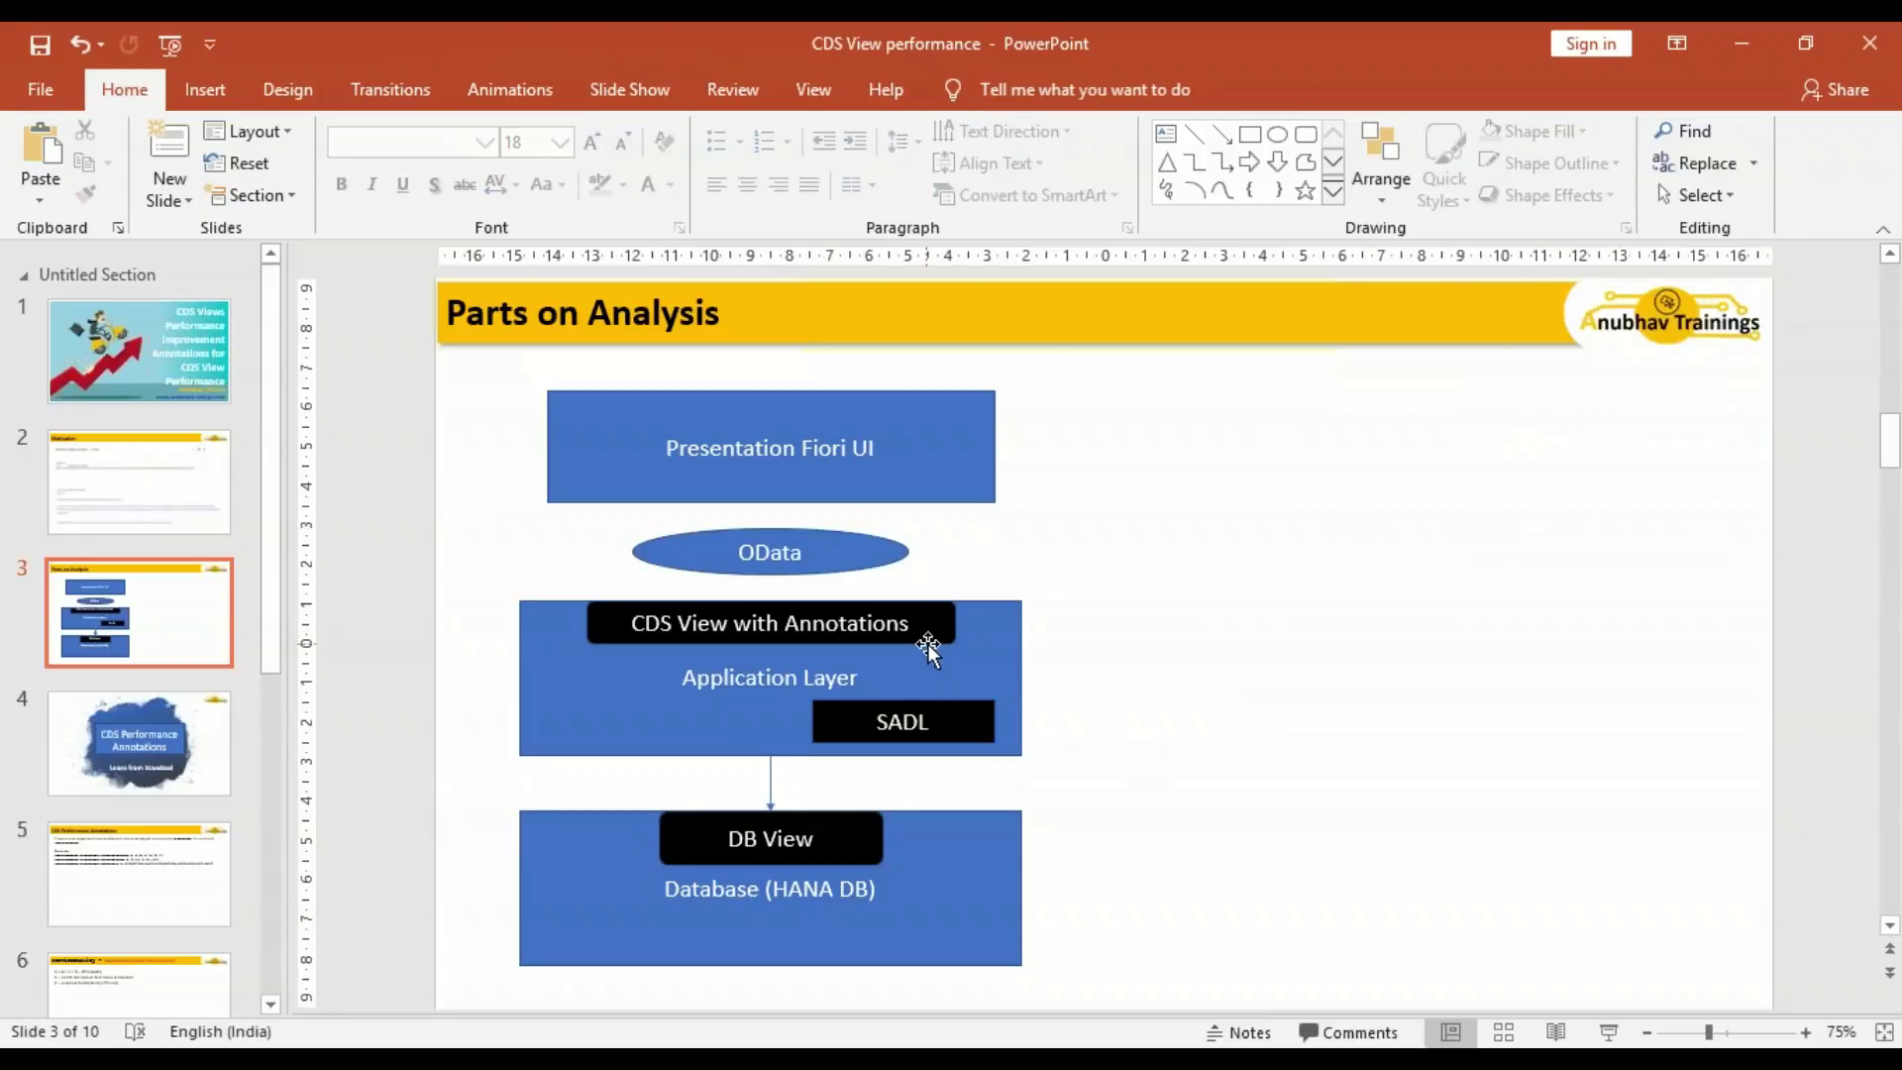
pyautogui.click(935, 632)
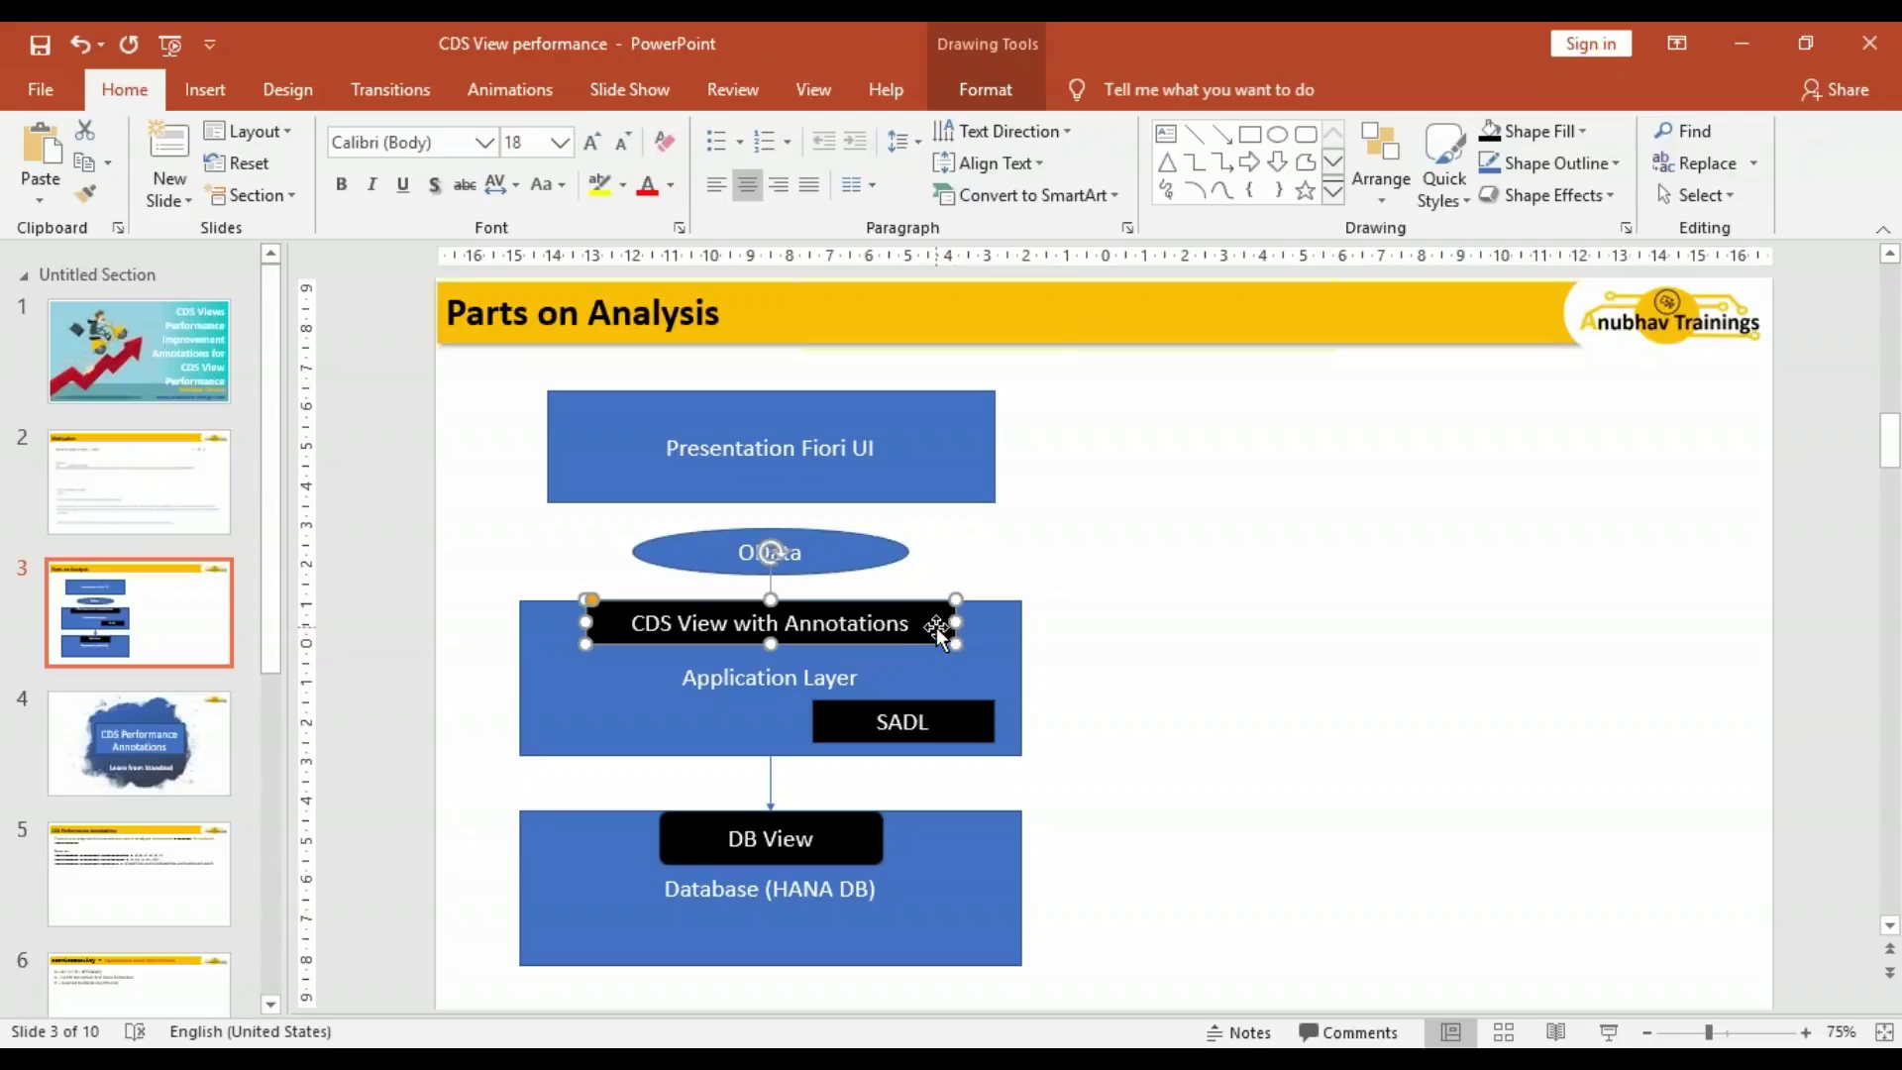
pyautogui.click(842, 837)
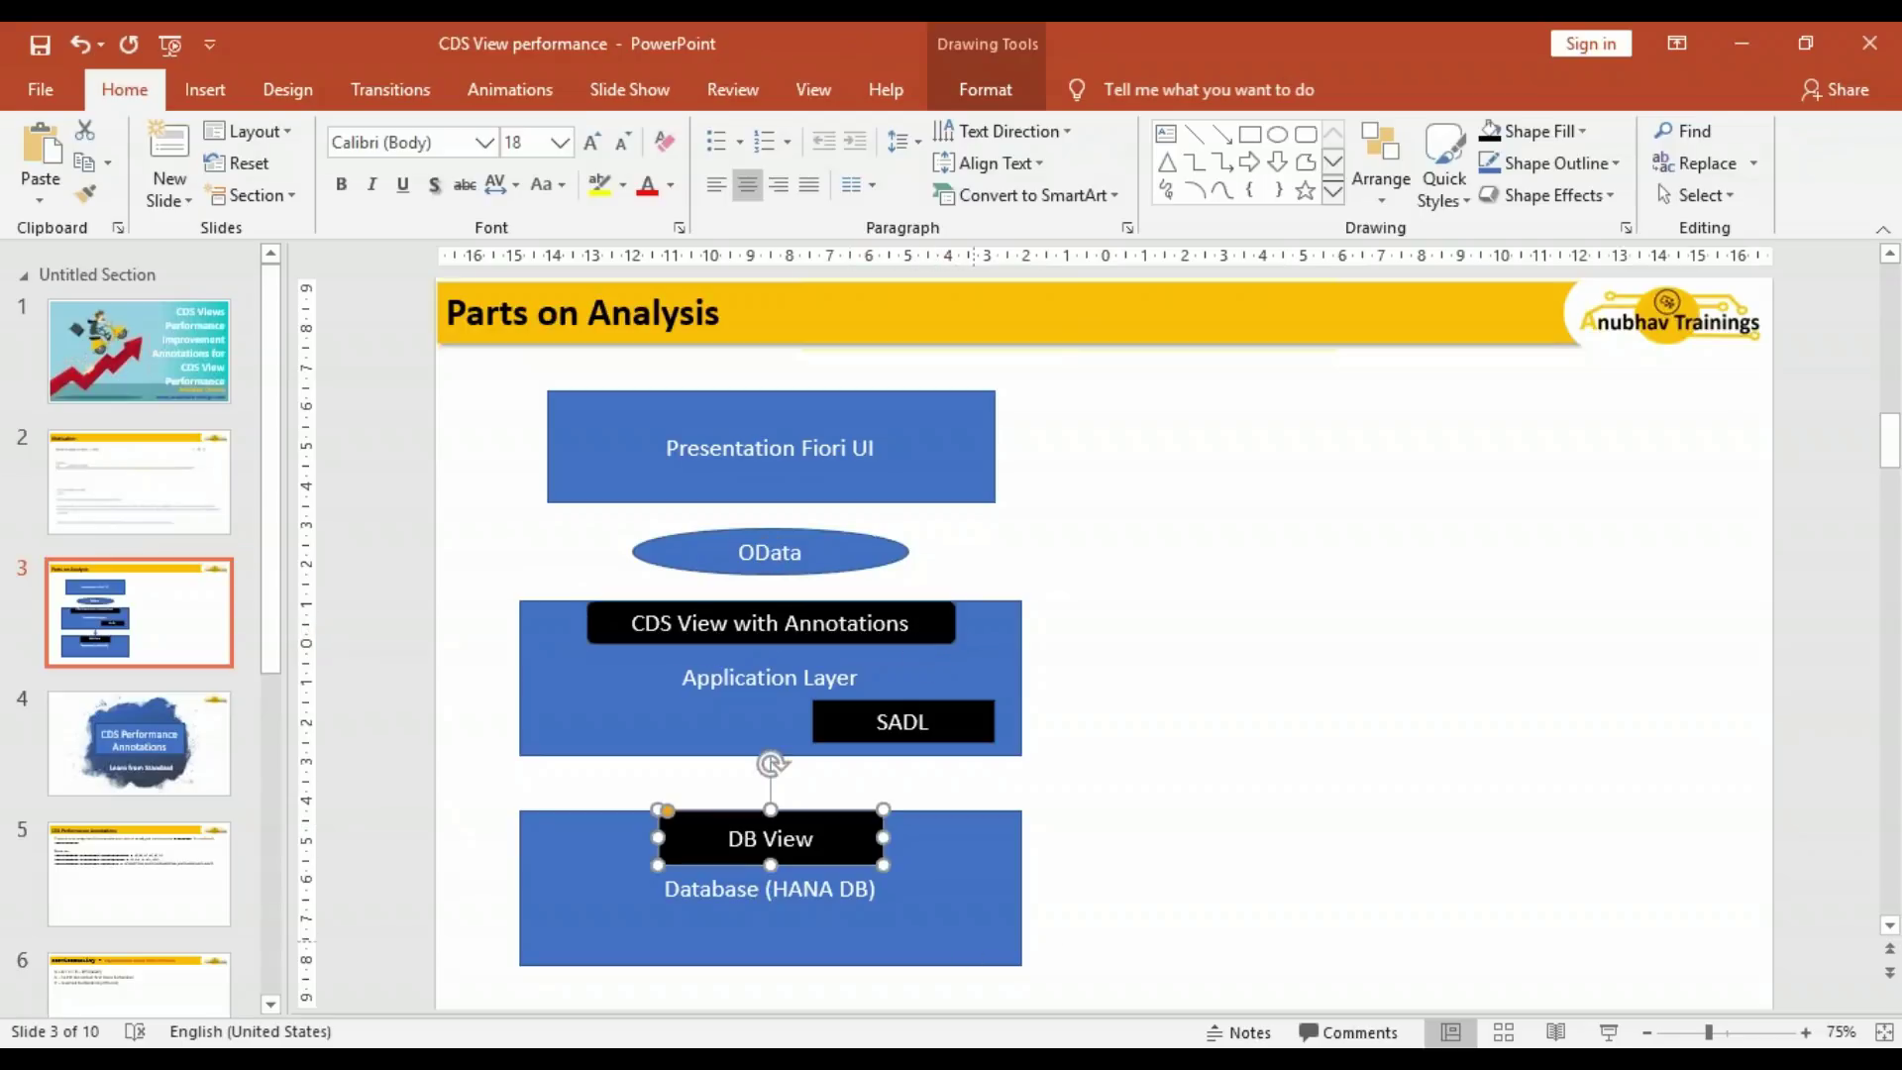
pyautogui.click(1154, 892)
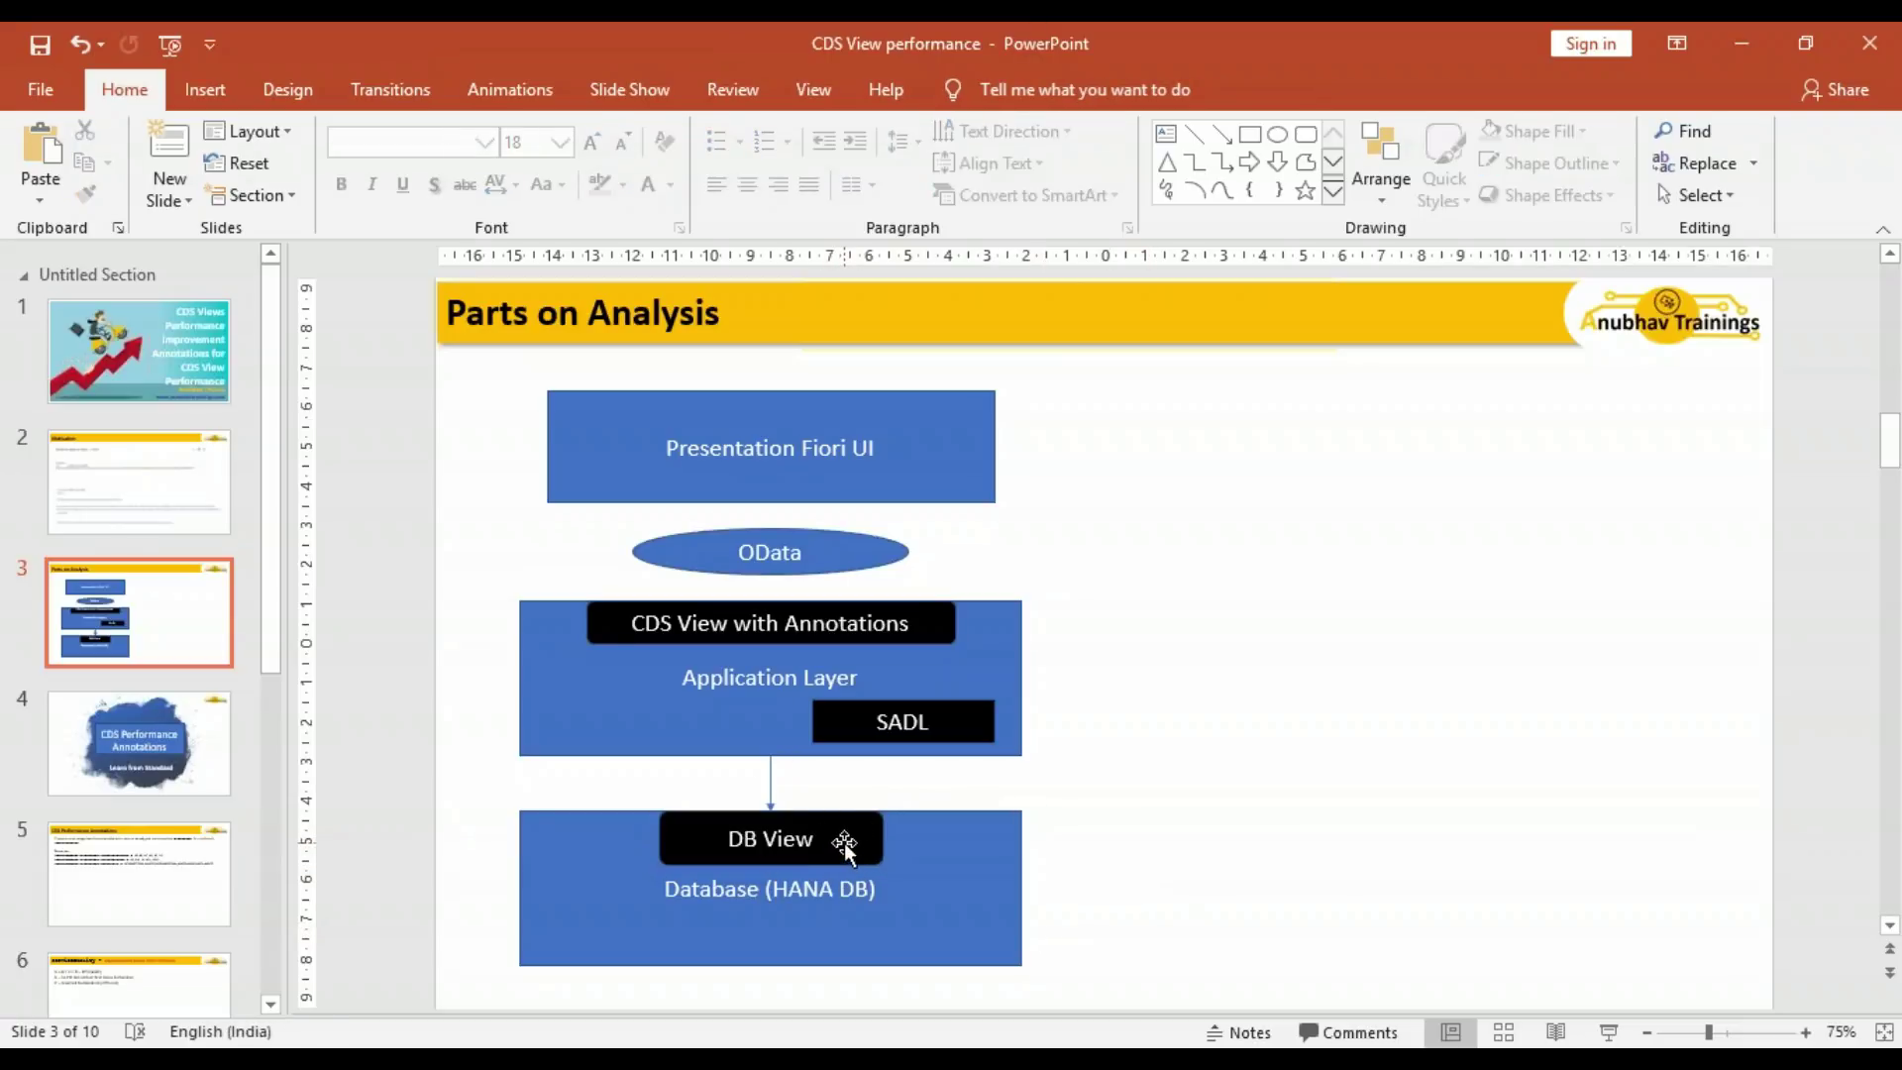
pyautogui.click(1251, 141)
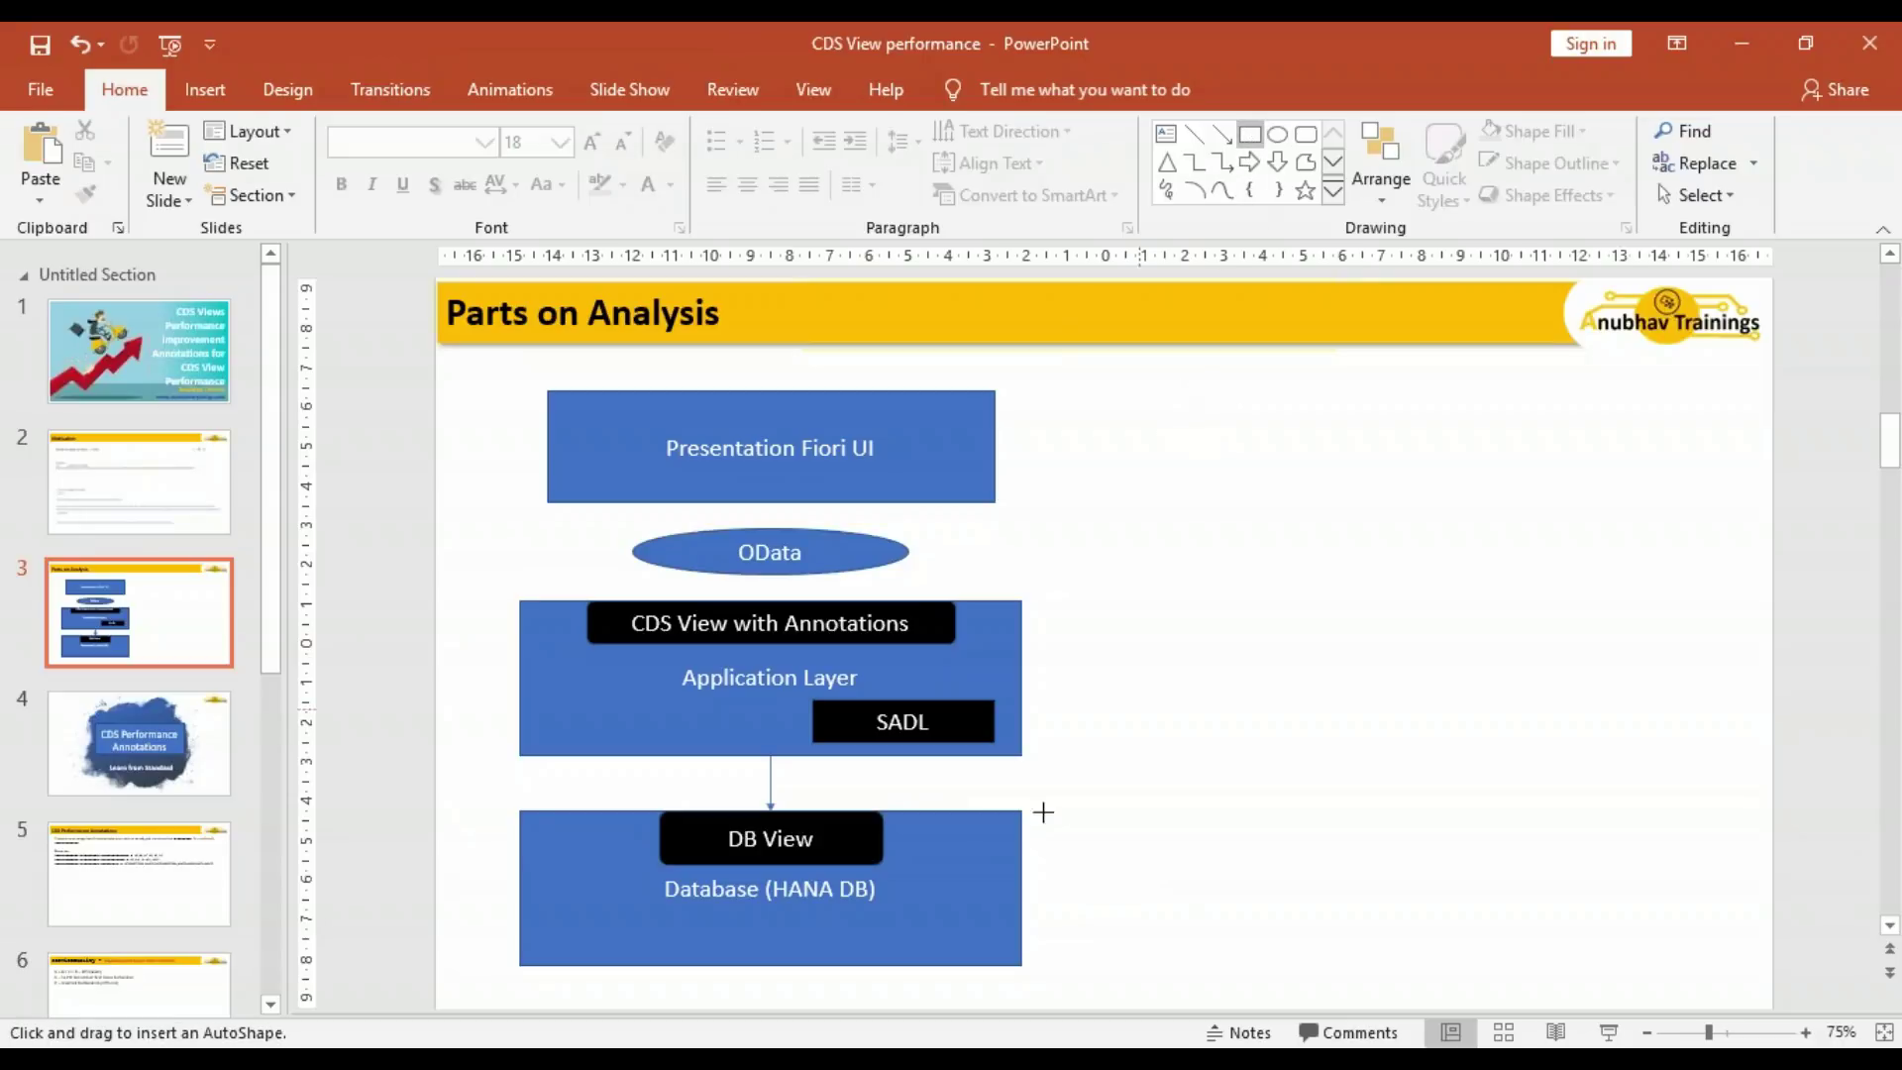
# - Draw a dark blue-grey 'SQL Processor' box at the Database block's lower right
pyautogui.moveTo(922, 850)
pyautogui.mouseDown()
pyautogui.moveTo(1020, 921)
pyautogui.moveTo(1122, 946)
pyautogui.mouseUp()
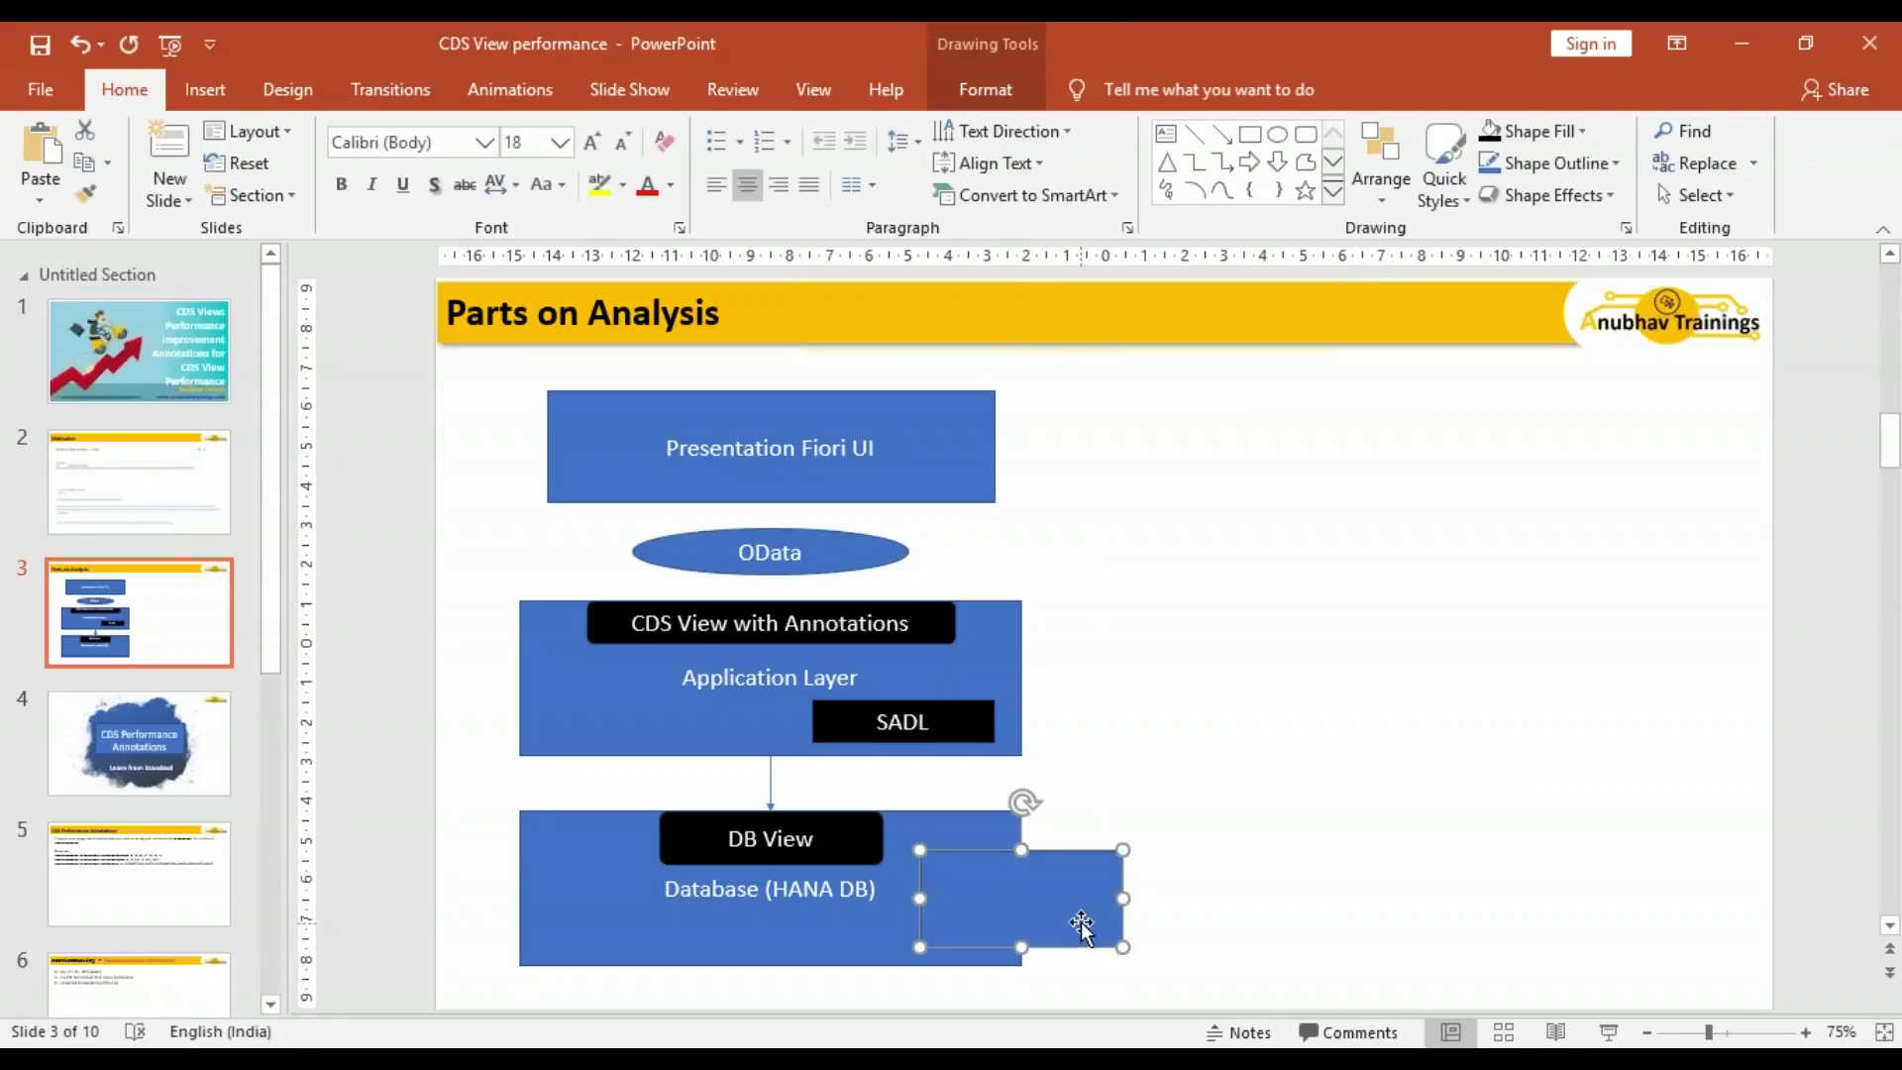
pyautogui.click(1579, 131)
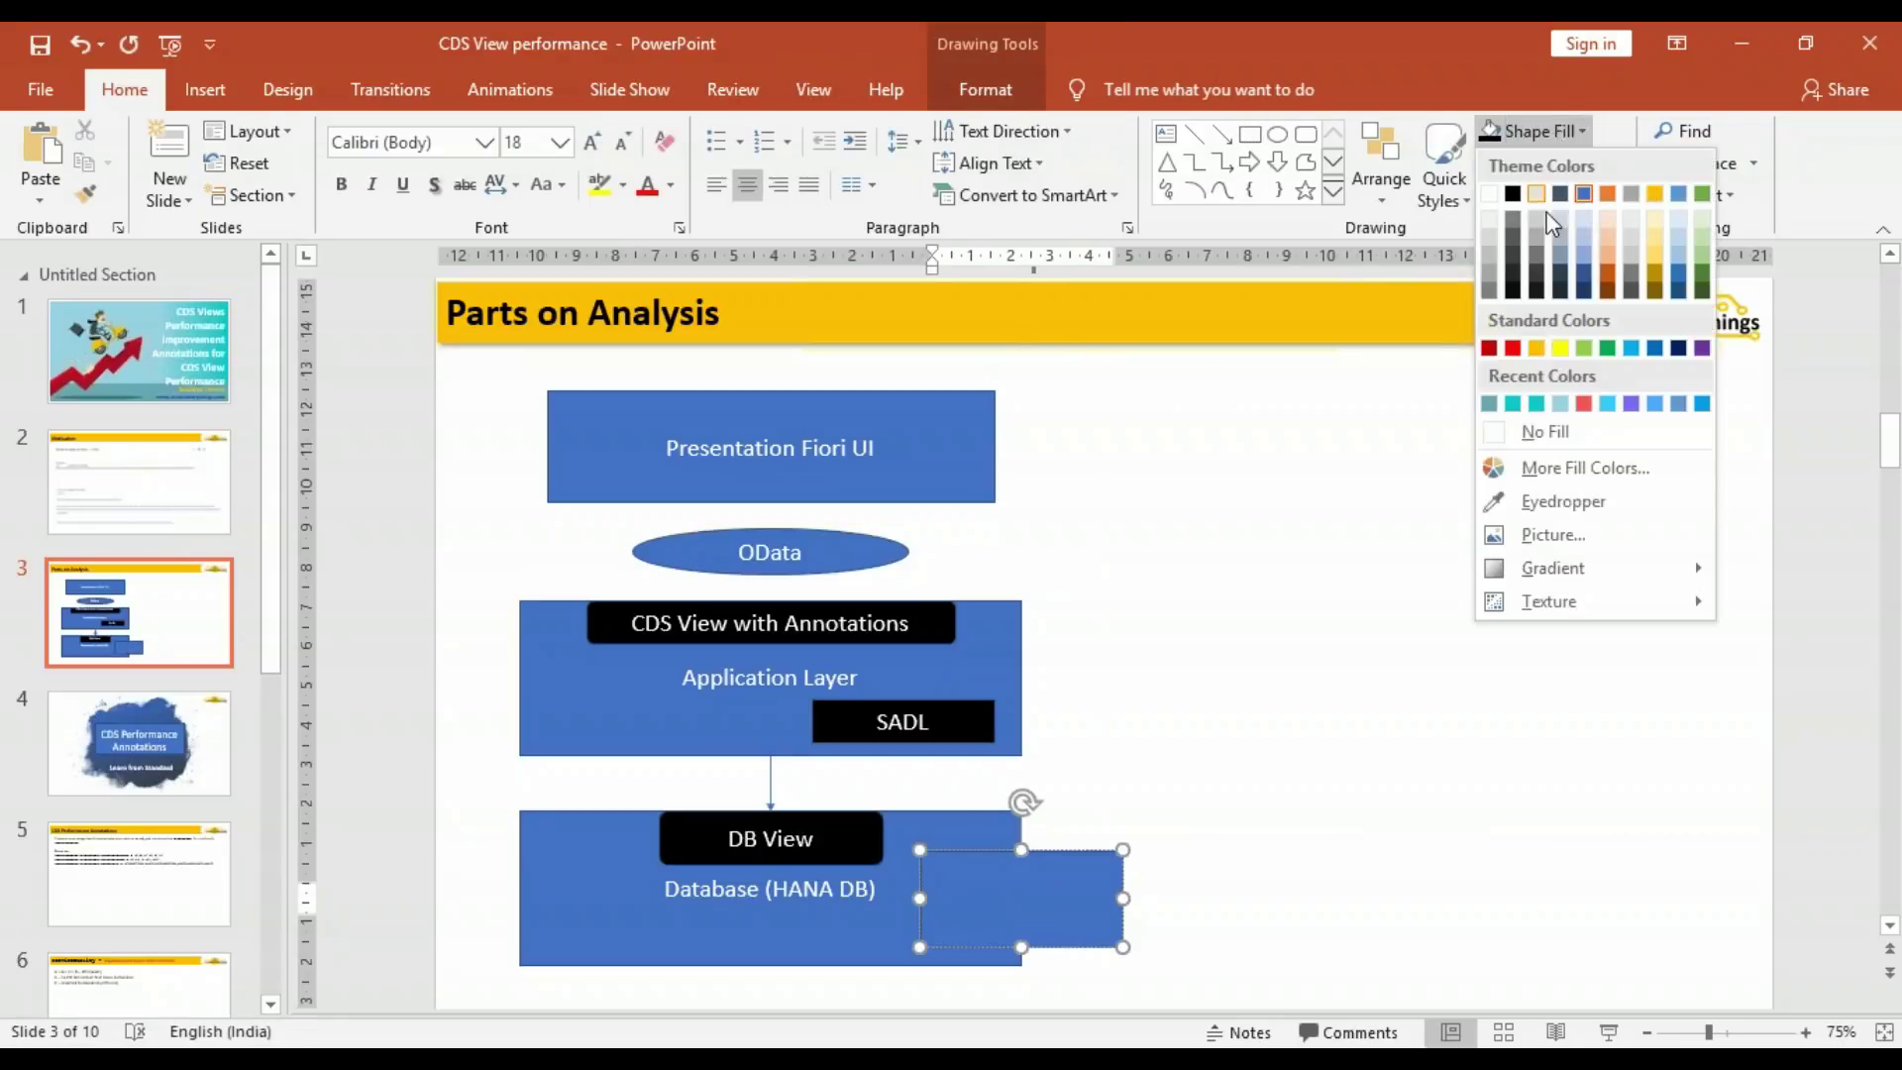
pyautogui.click(1565, 198)
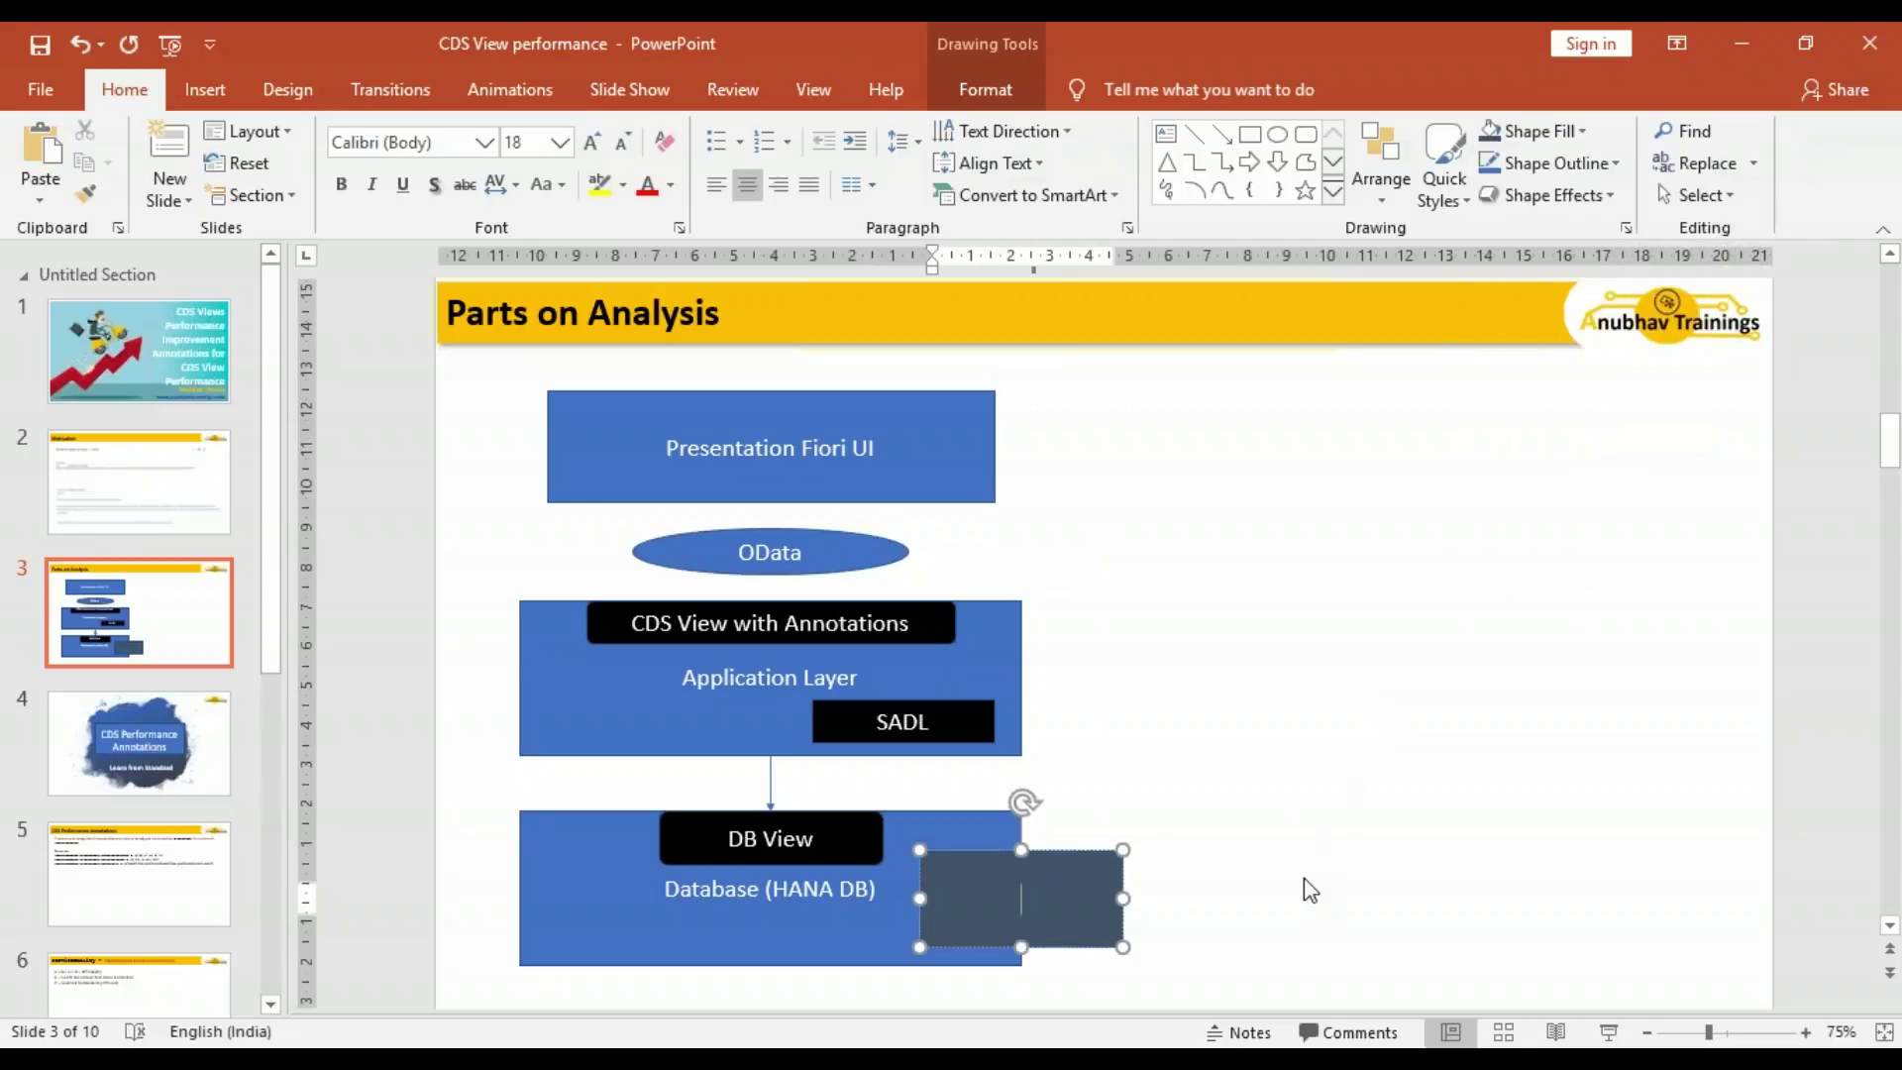
pyautogui.write('SQ')
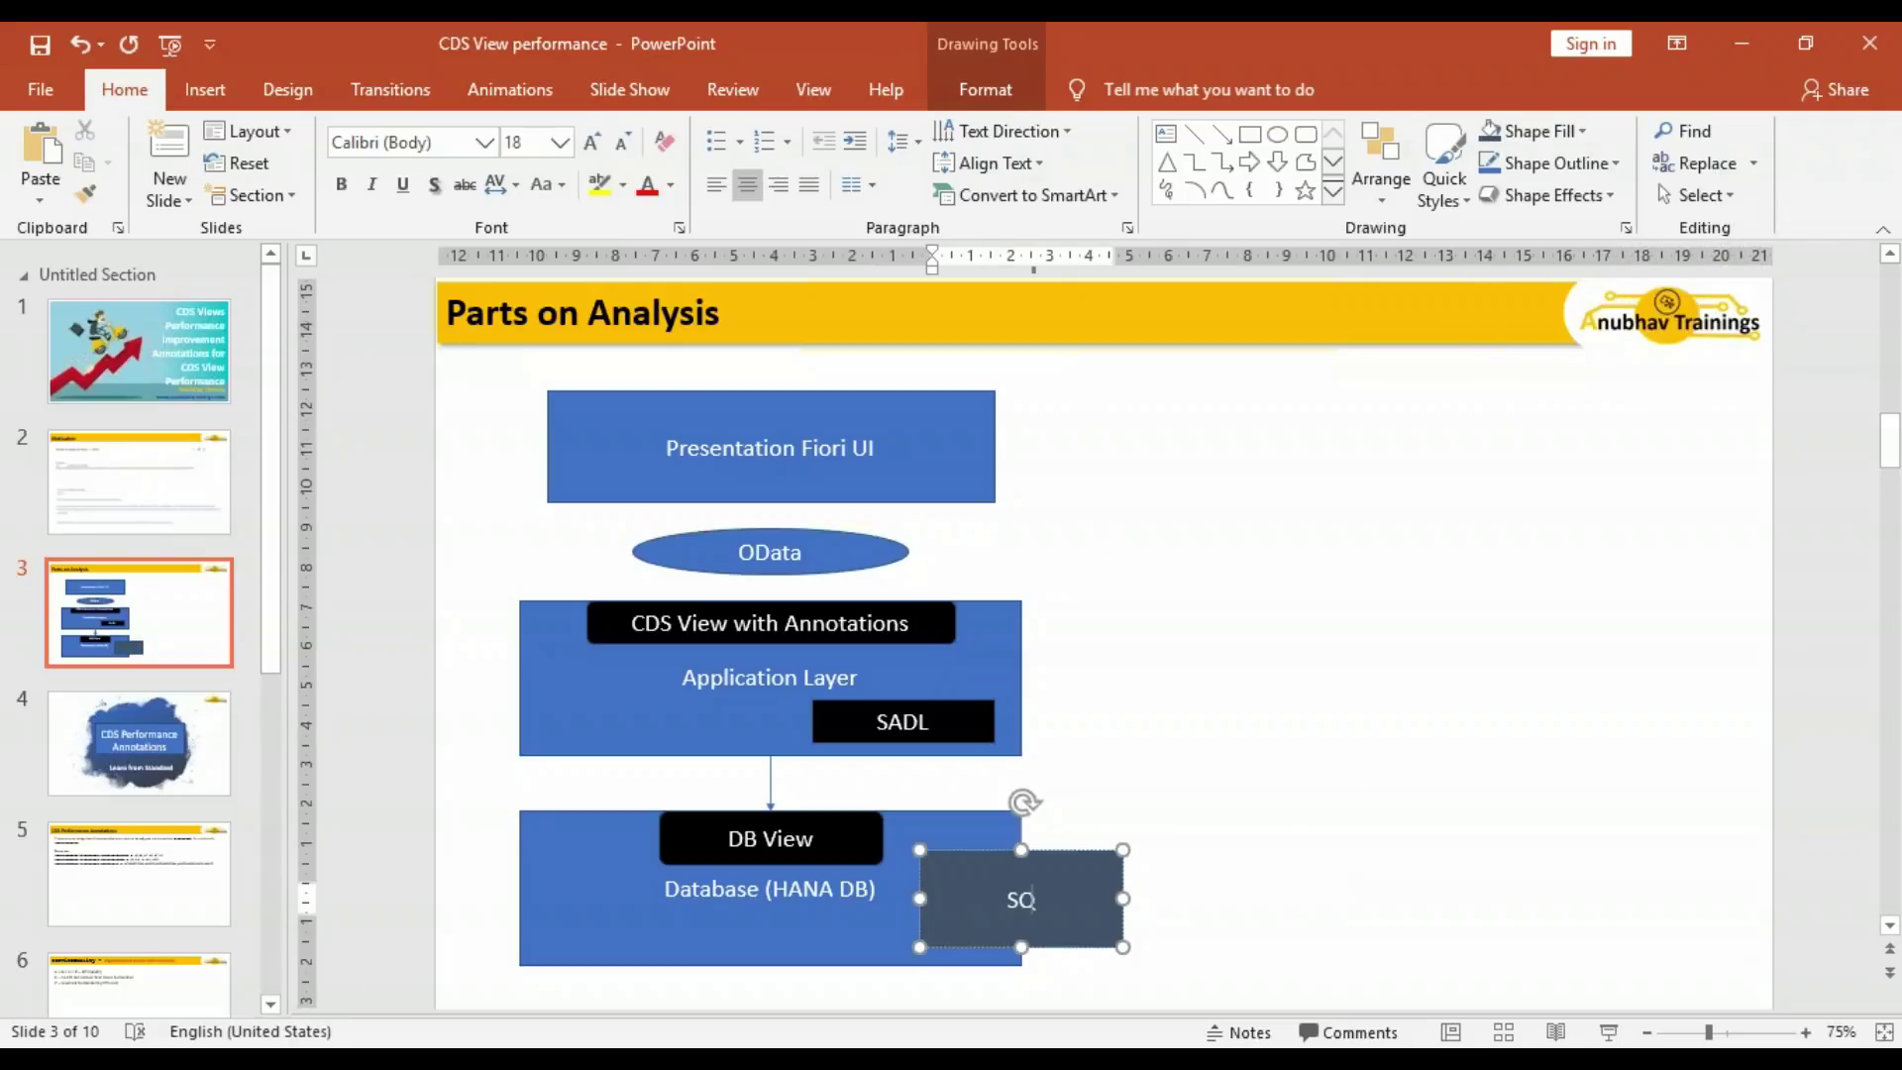
pyautogui.write('L Processor')
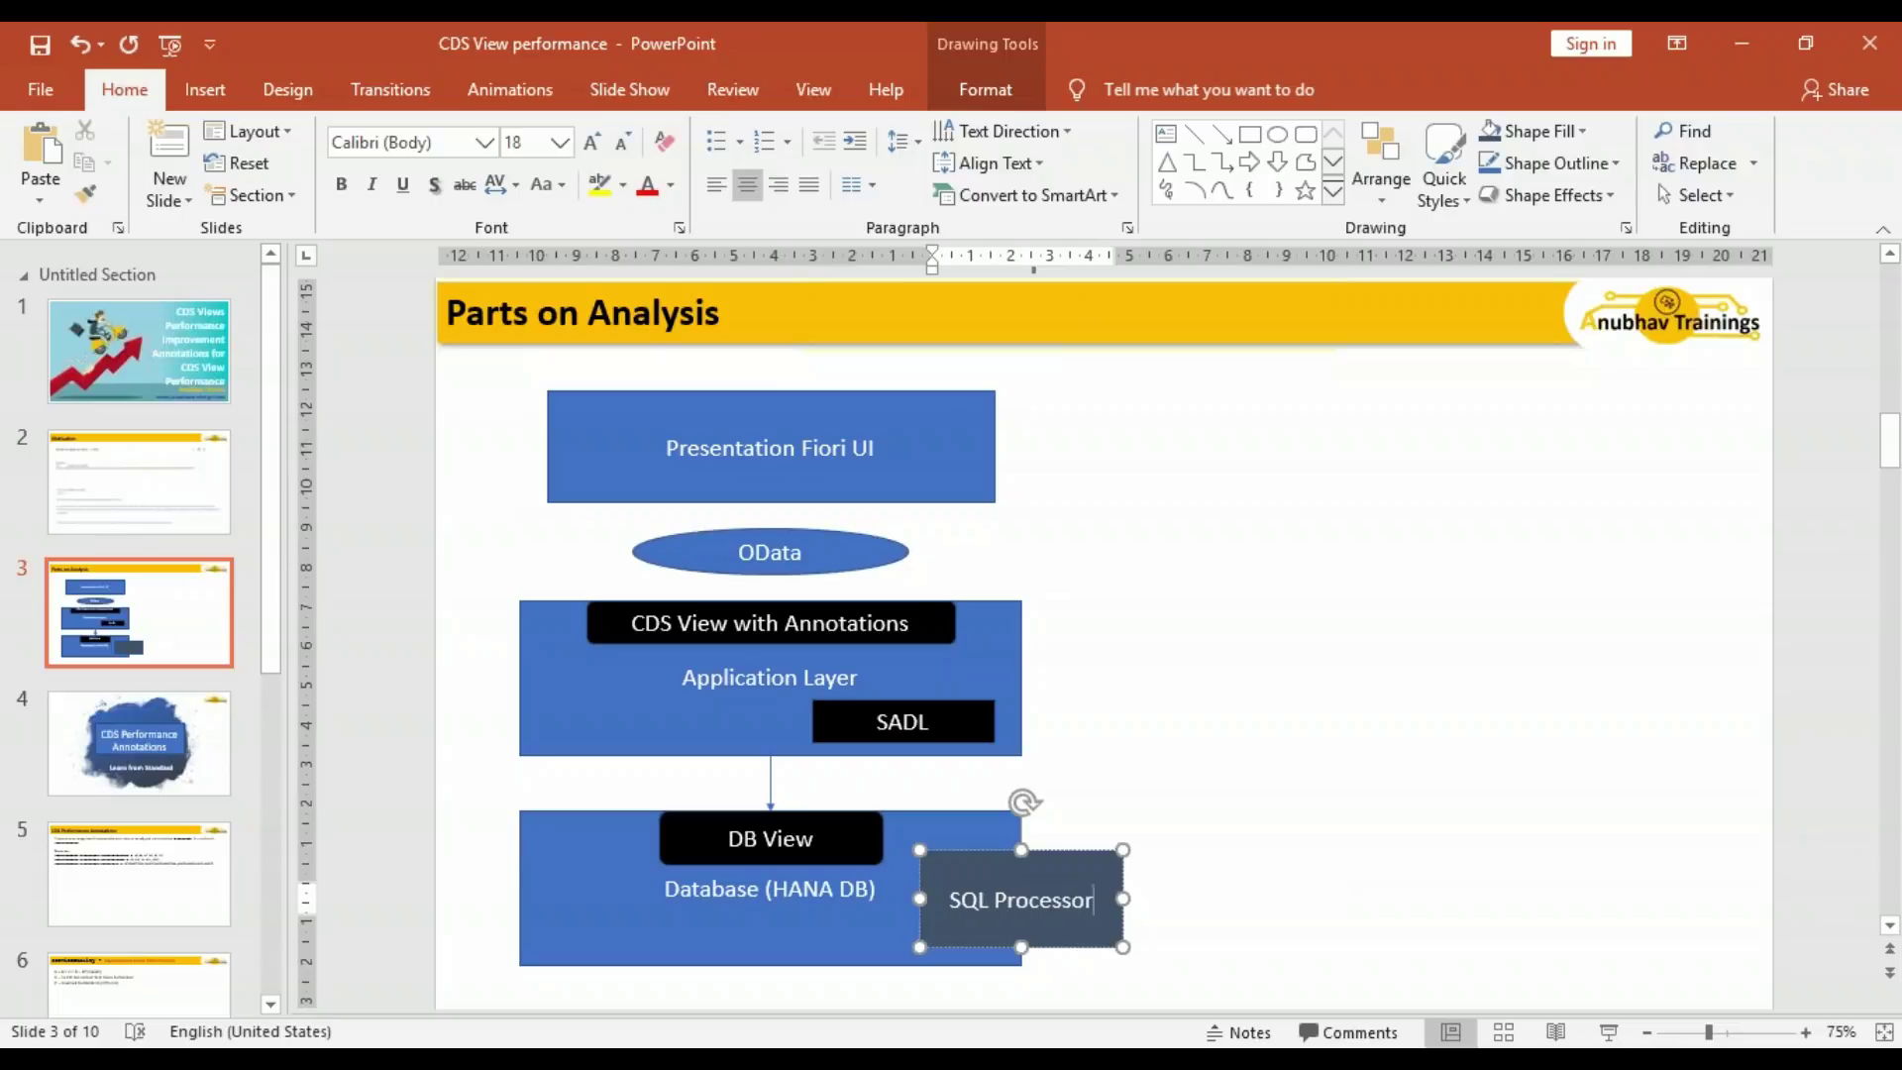
pyautogui.click(1418, 850)
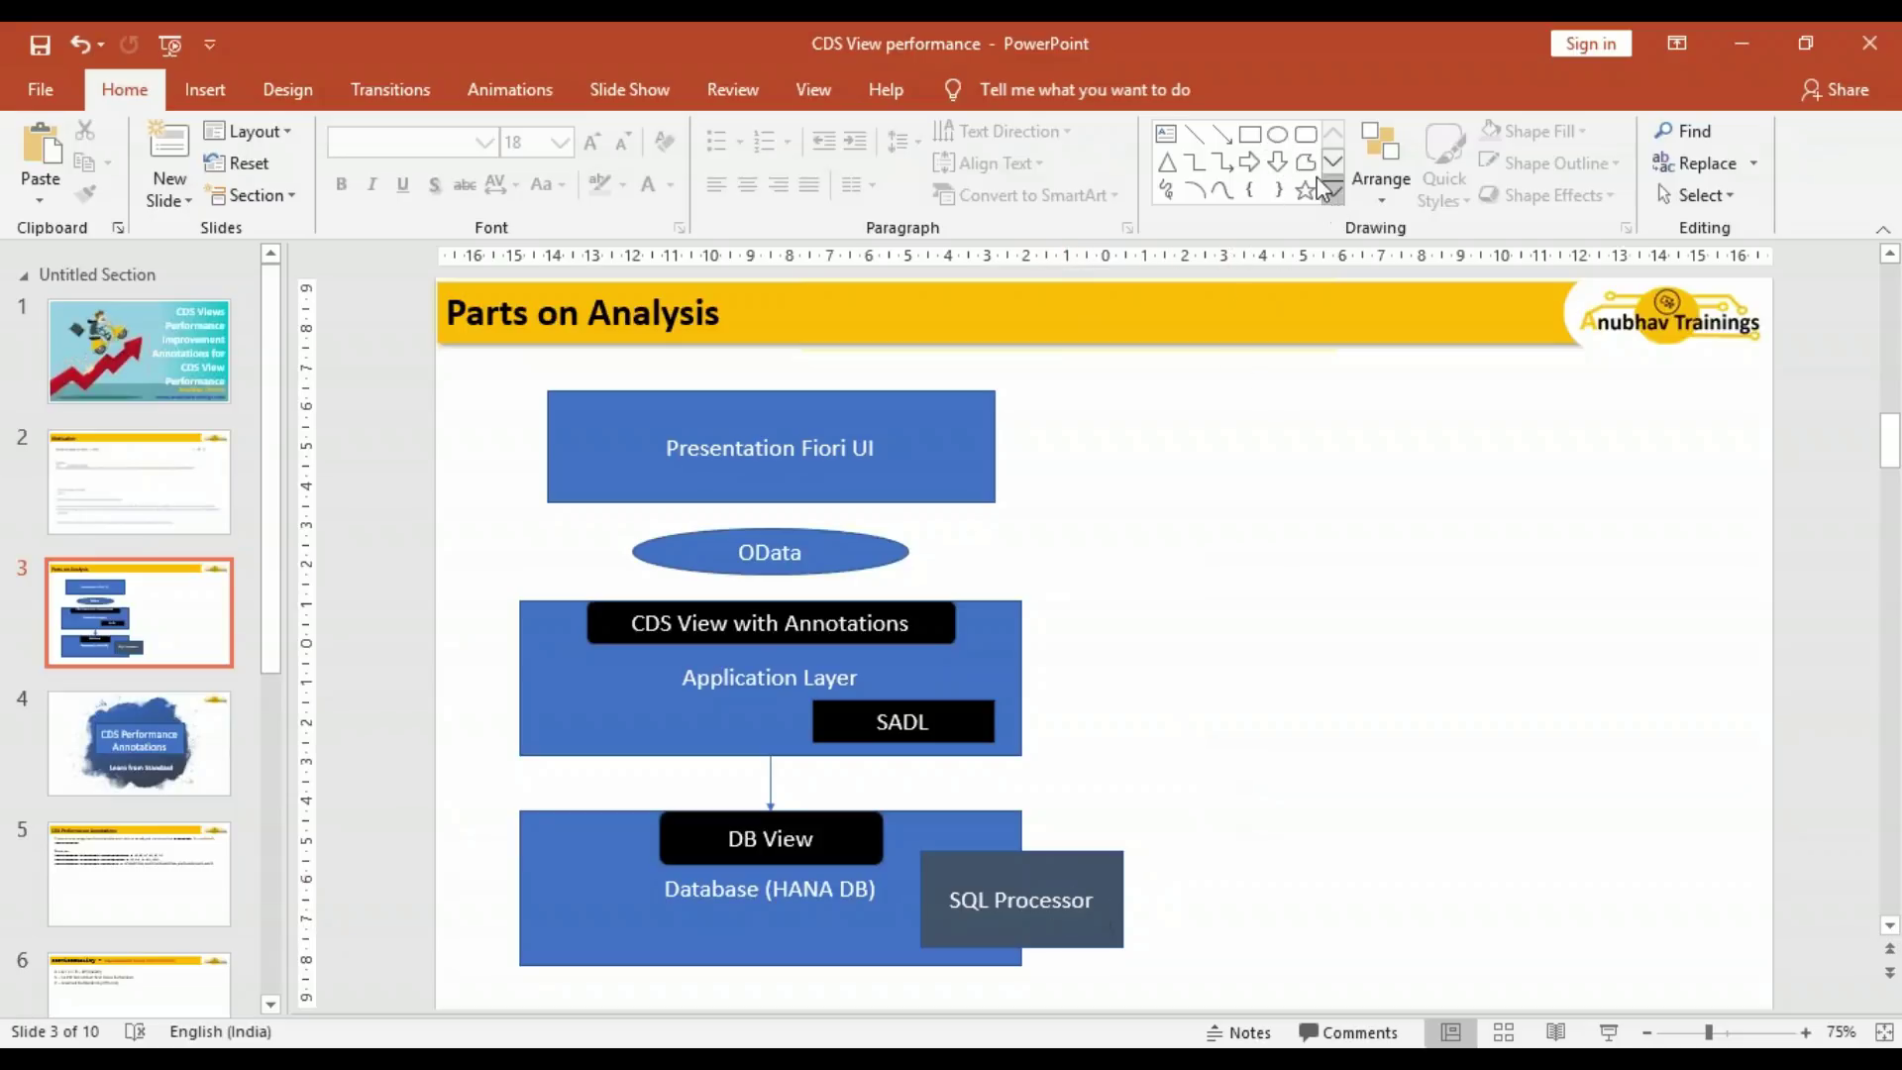
# - Draw a small blue rounded square right of SQL Processor, duplicate it twice, and overlap the copies
pyautogui.click(1305, 134)
pyautogui.moveTo(1179, 851); pyautogui.dragTo(1248, 916)
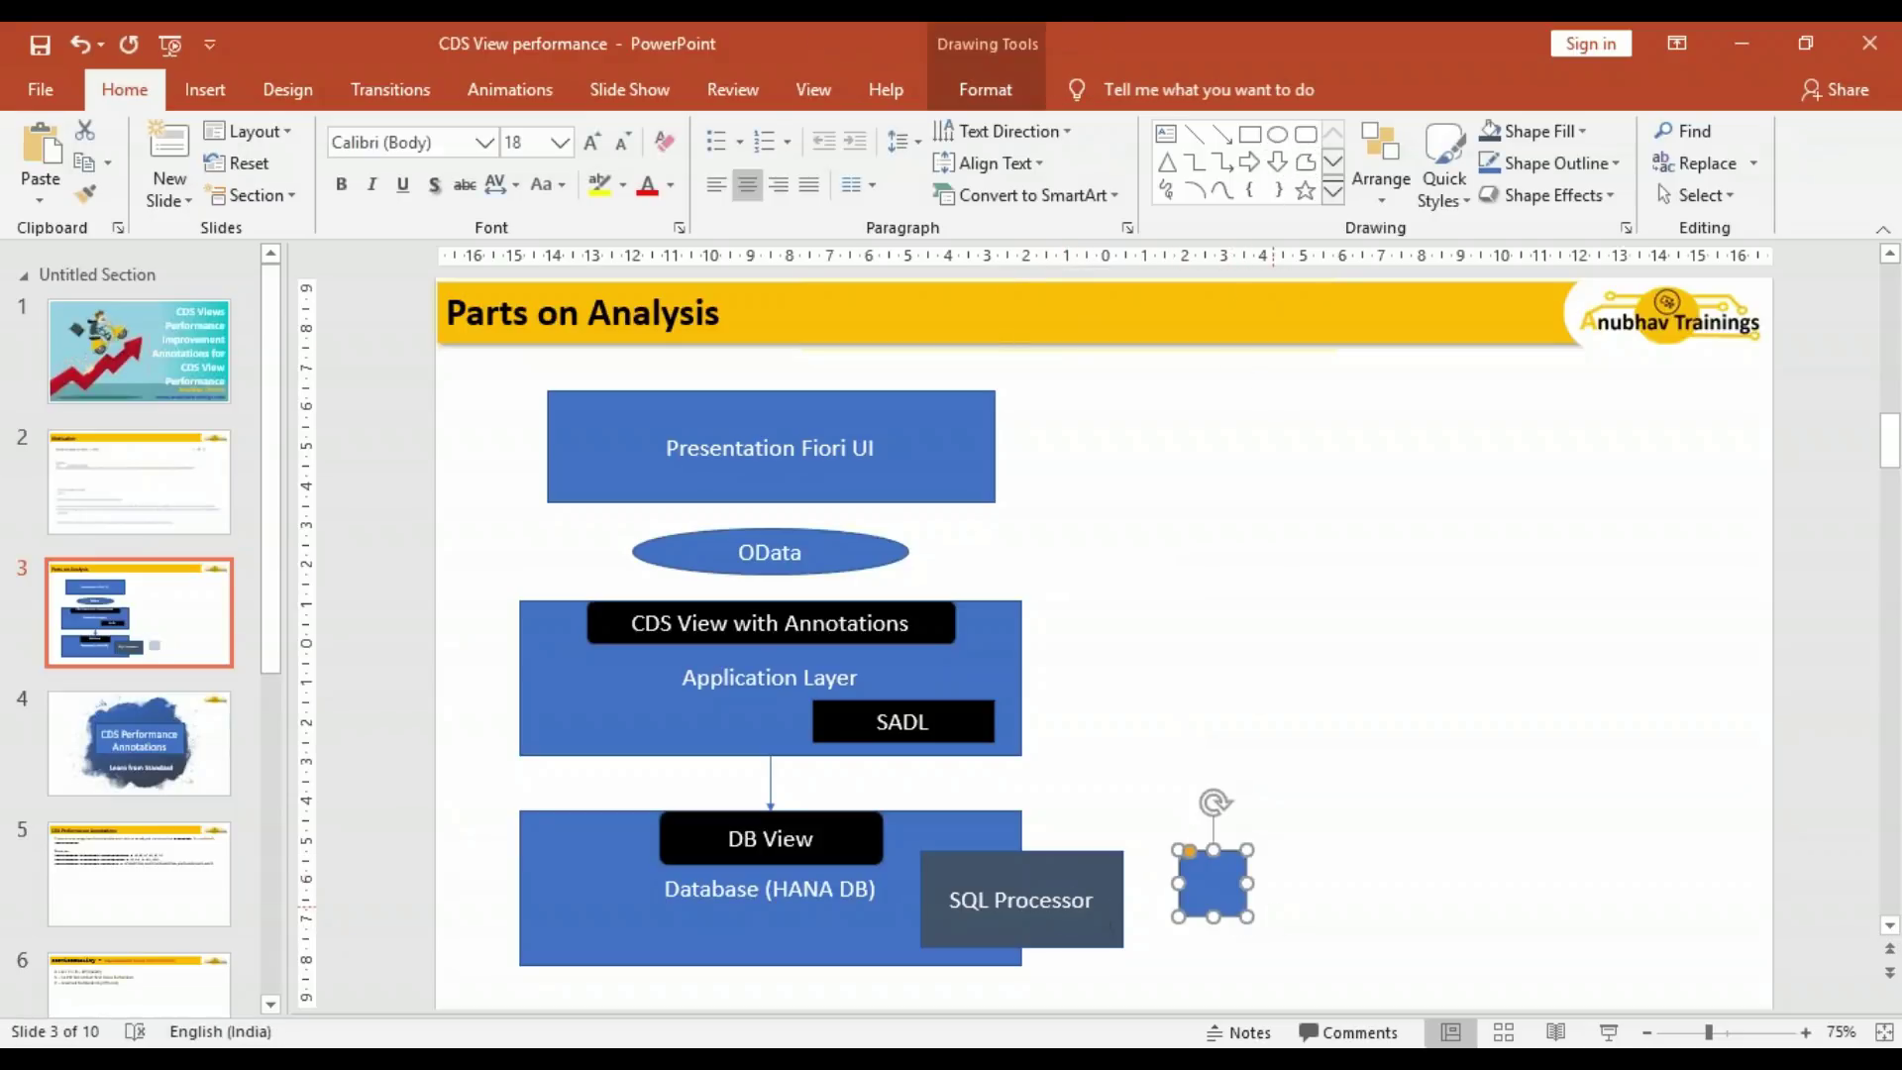
pyautogui.hotkey('ctrl', 'd')
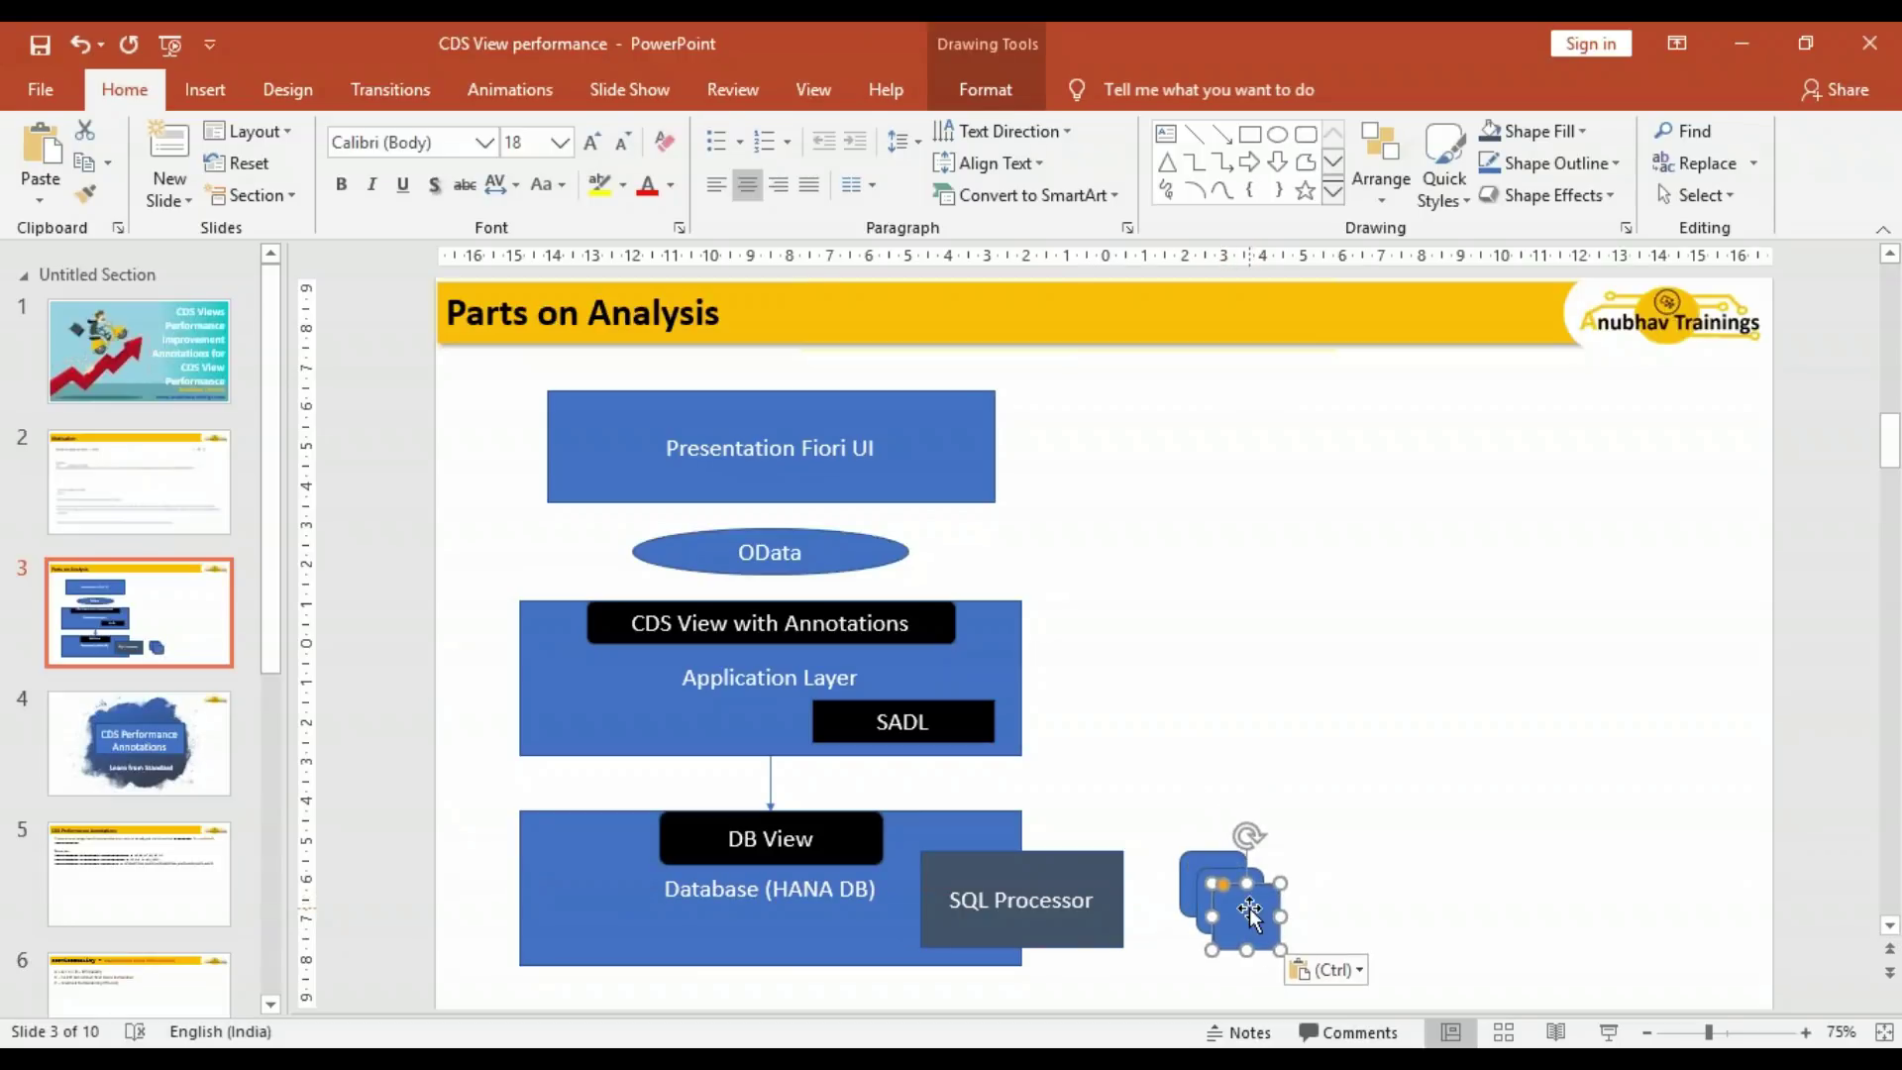
pyautogui.hotkey('ctrl', 'd')
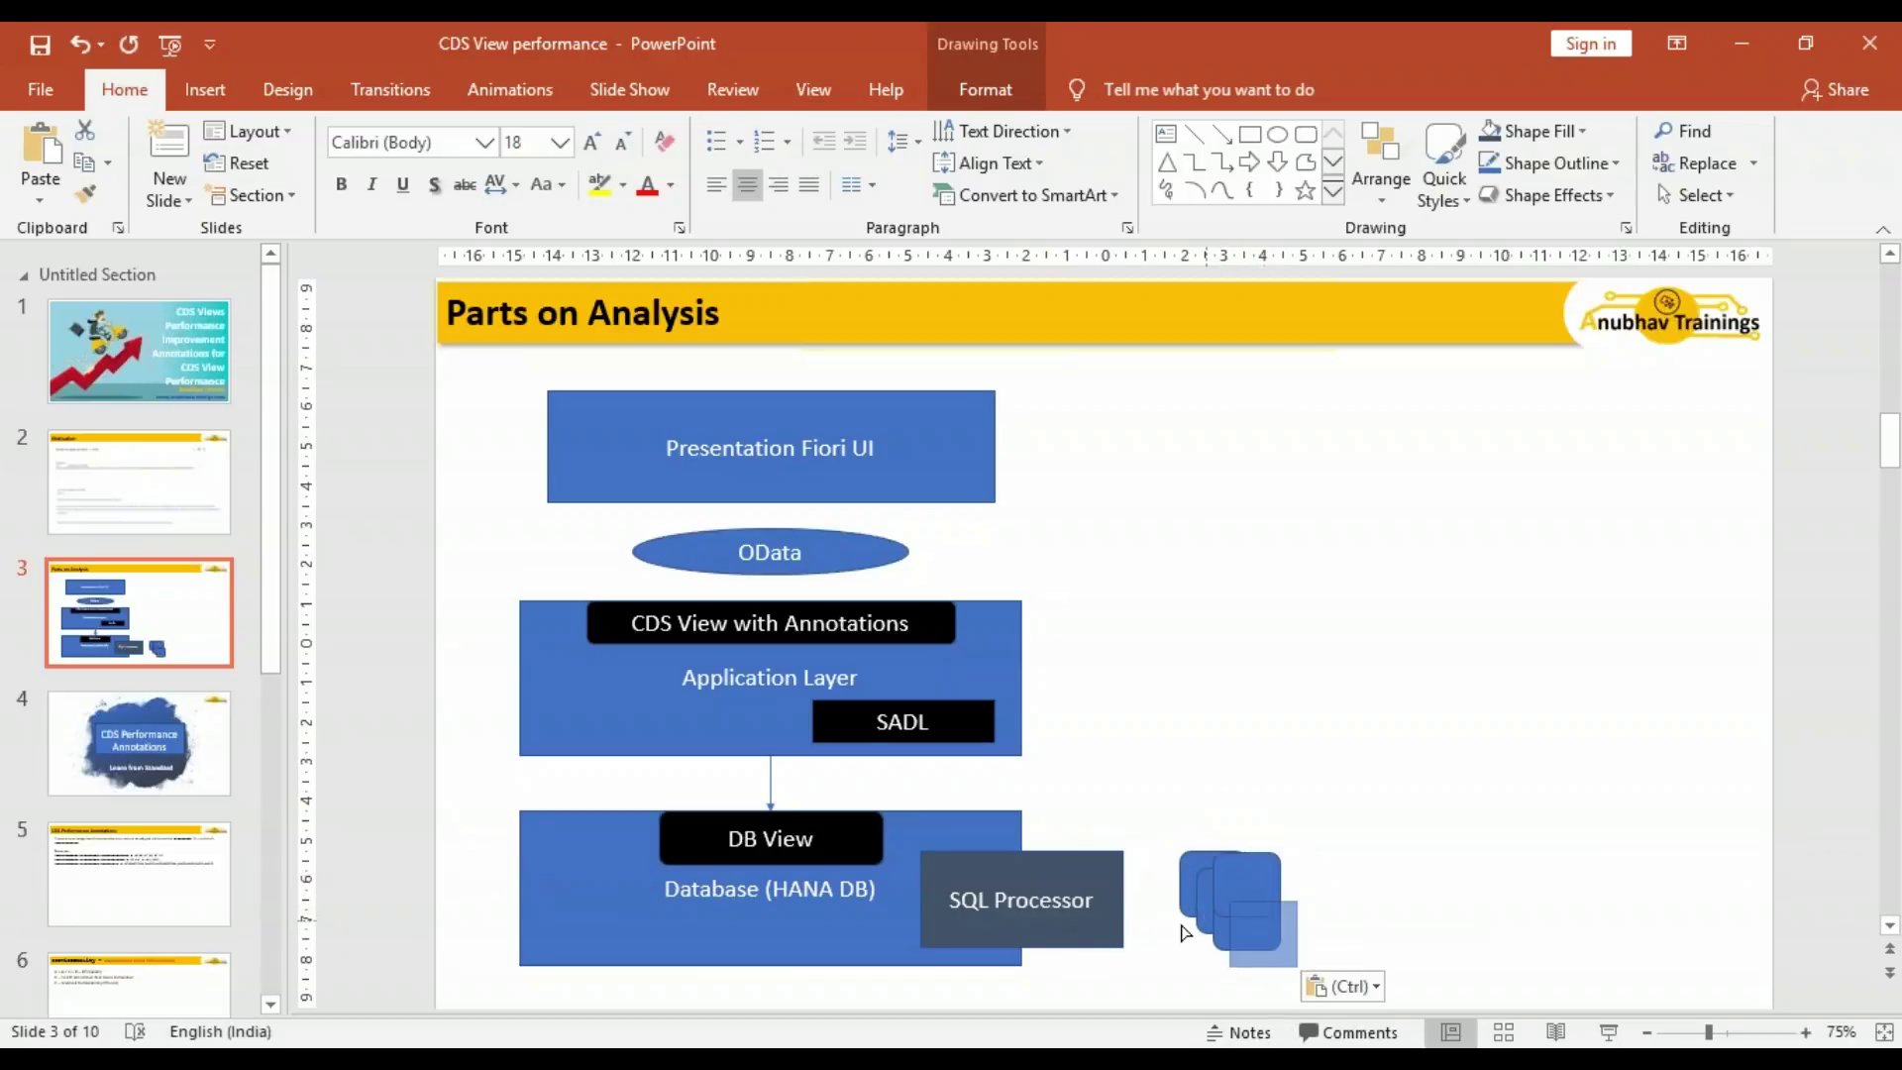
pyautogui.moveTo(1253, 911); pyautogui.dragTo(1181, 904)
pyautogui.click(1375, 936)
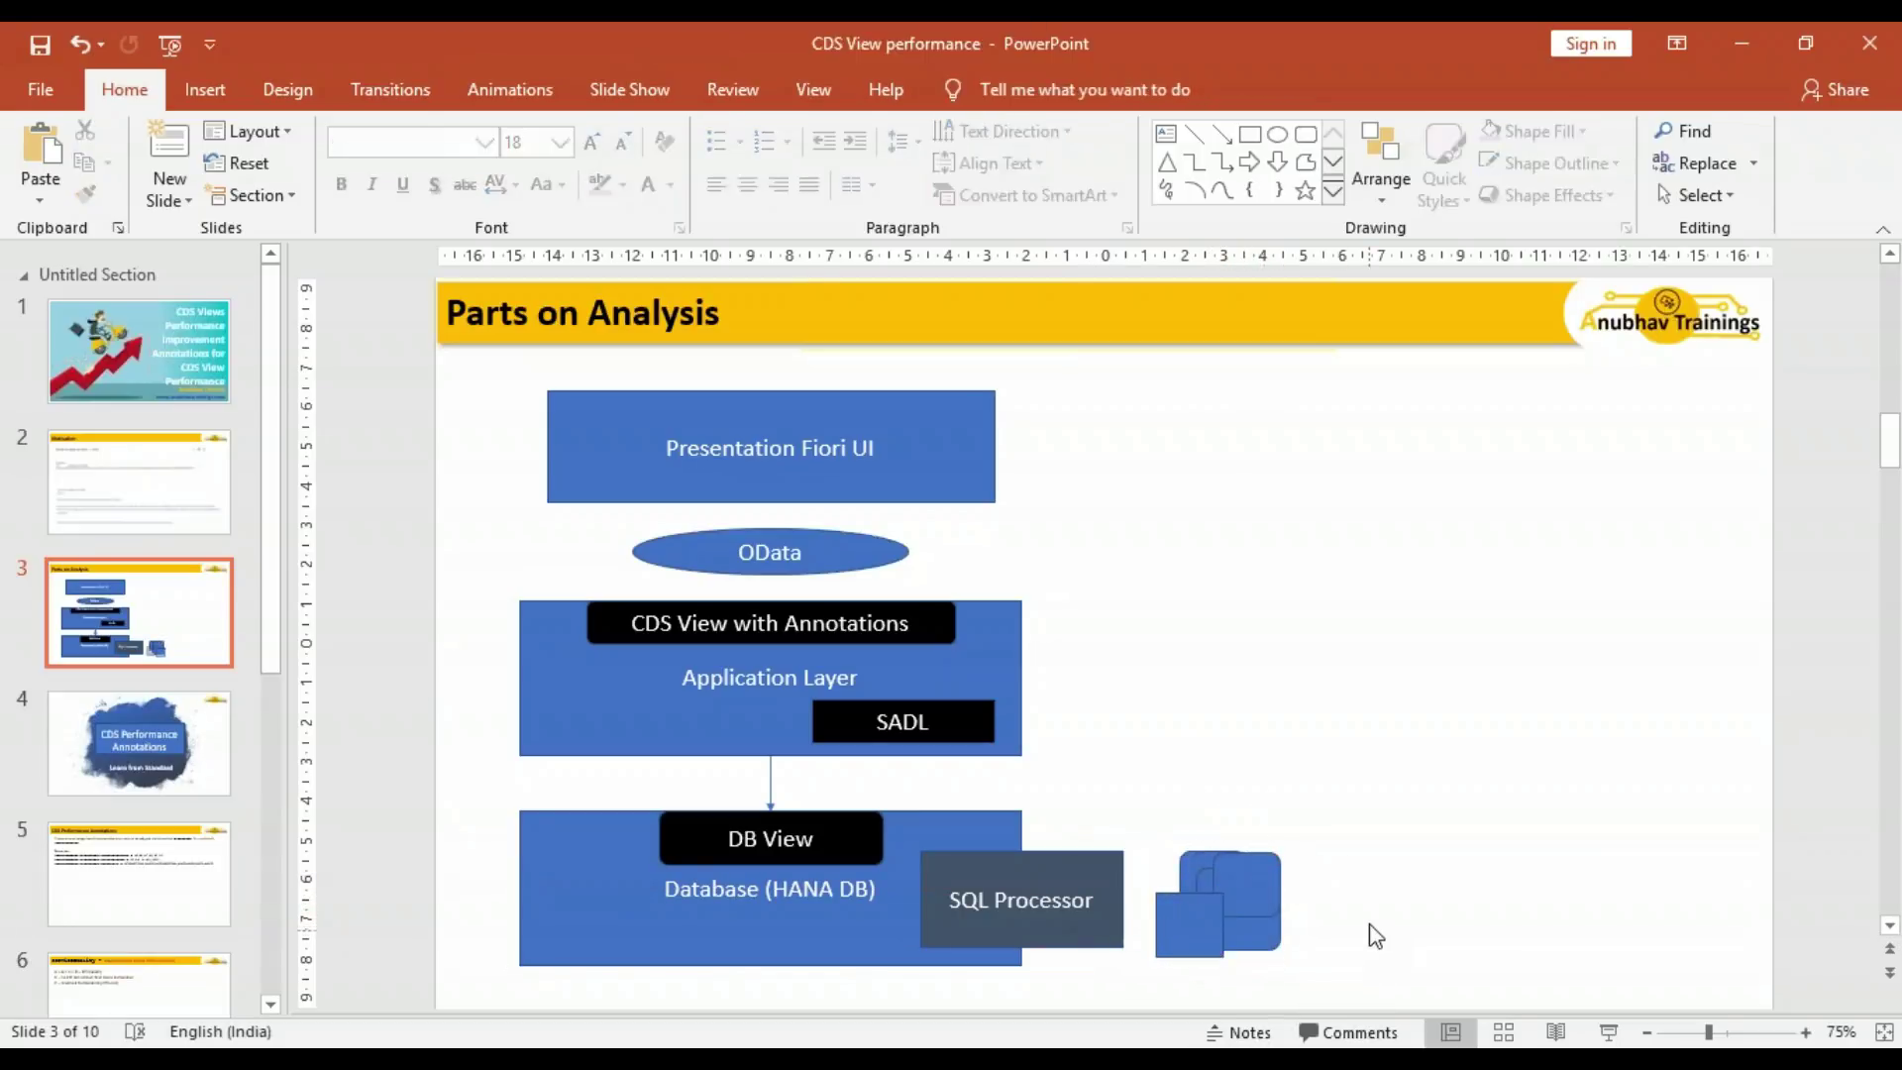
pyautogui.click(1094, 916)
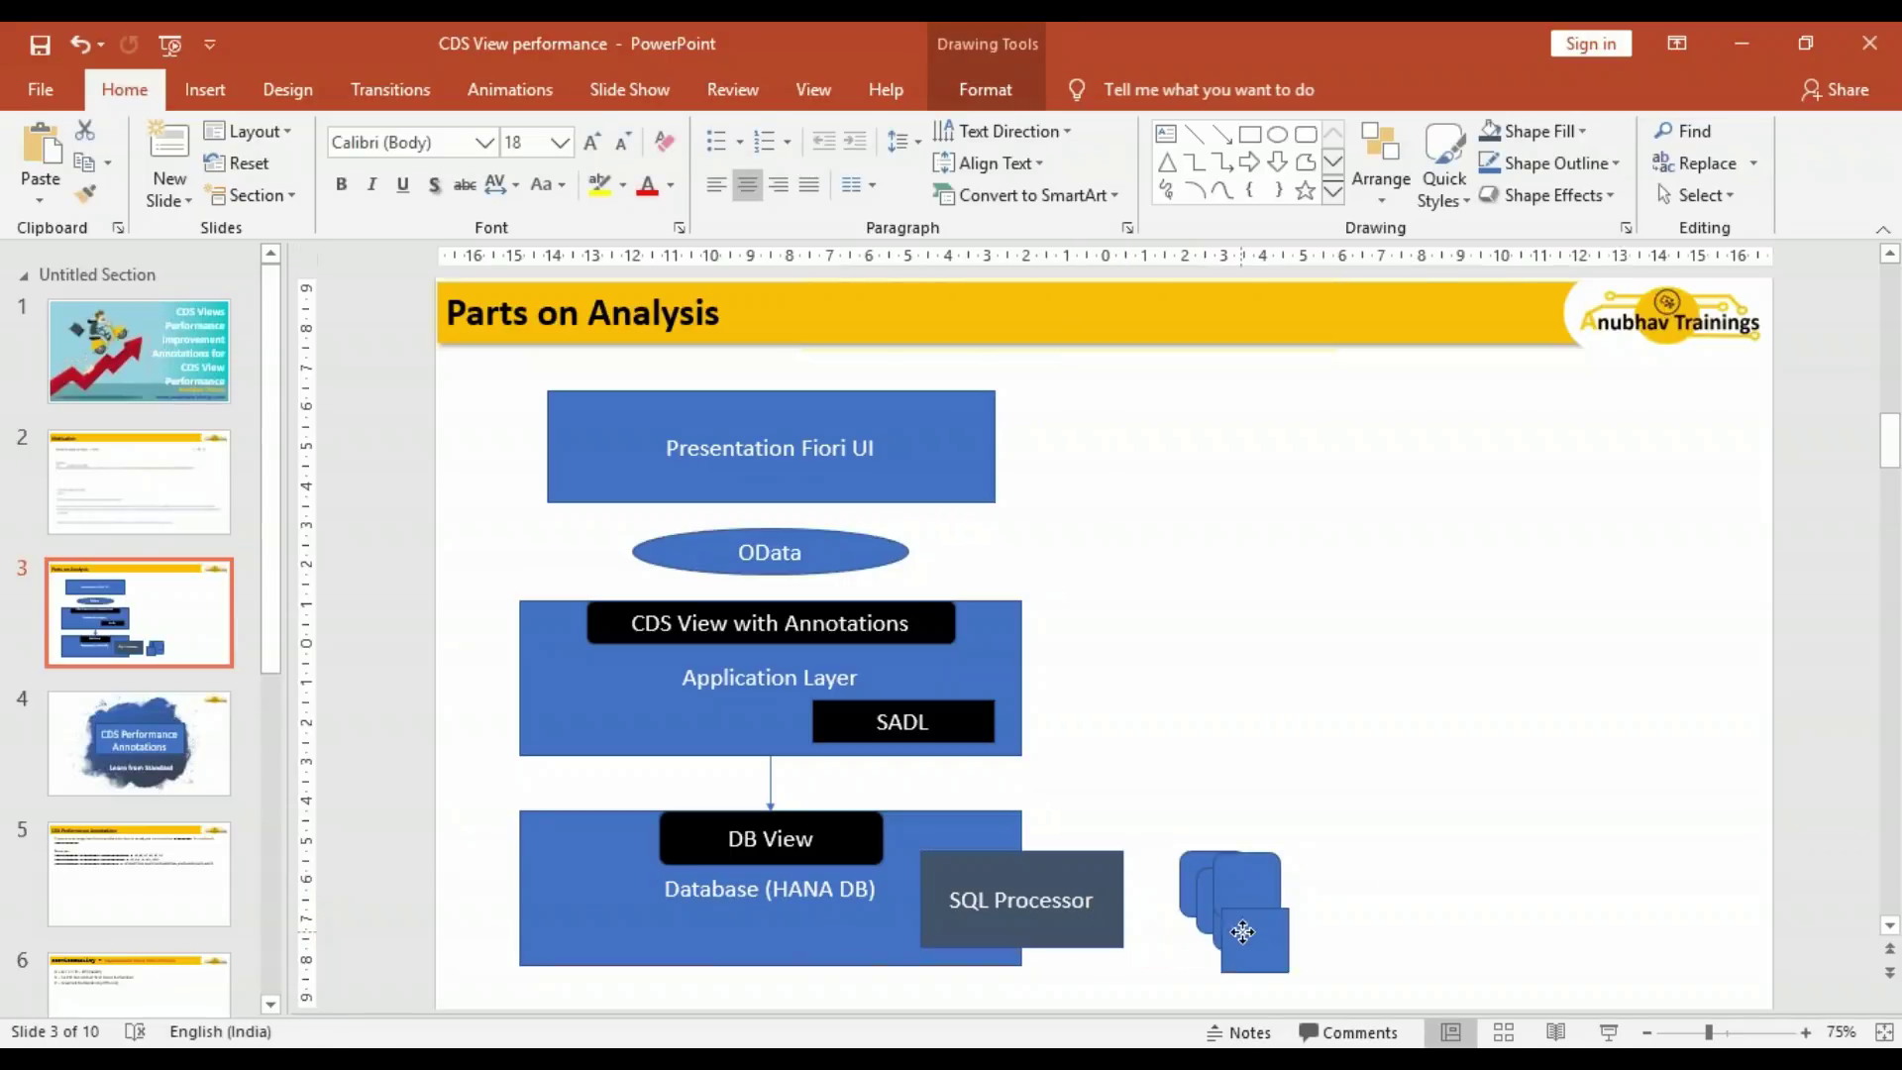
pyautogui.moveTo(1166, 909); pyautogui.dragTo(1200, 931)
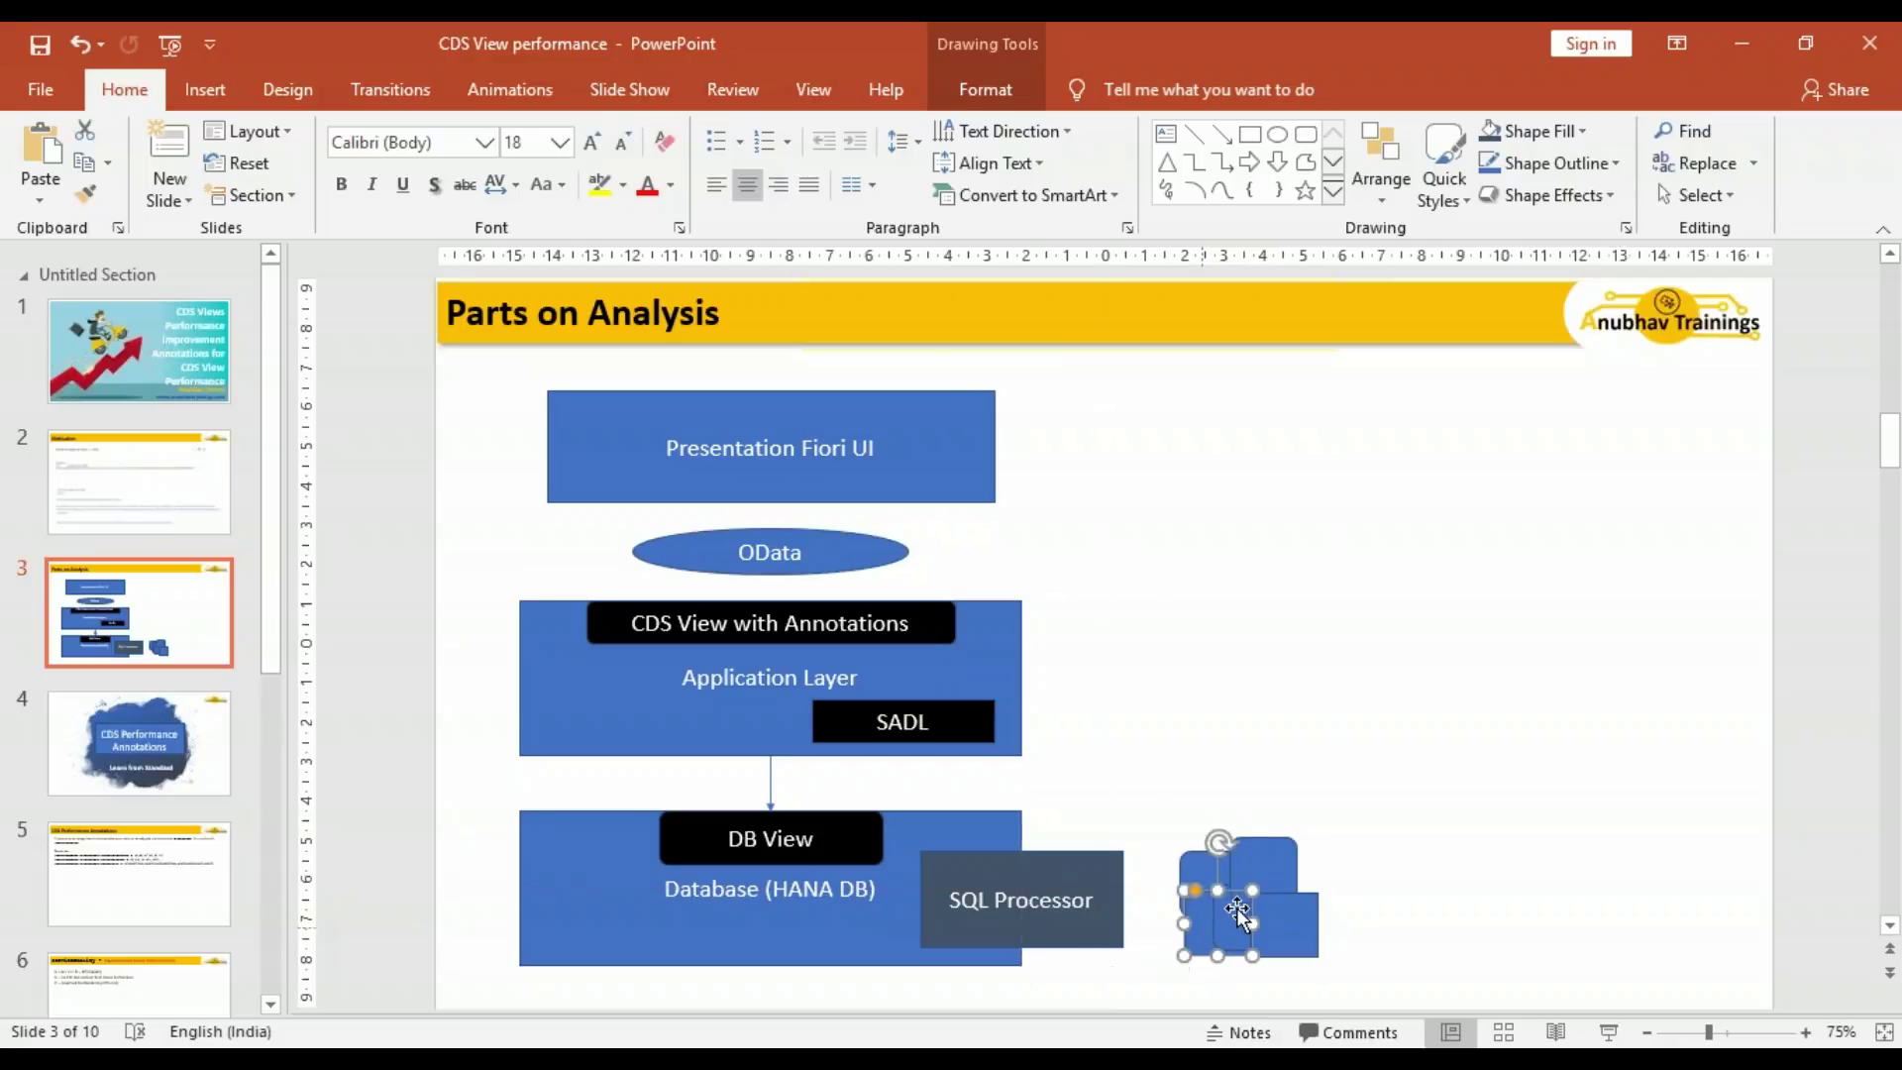
# - Connect SQL Processor to the rounded squares with an arrow and nudge the box into place
pyautogui.click(1108, 901)
pyautogui.click(1223, 132)
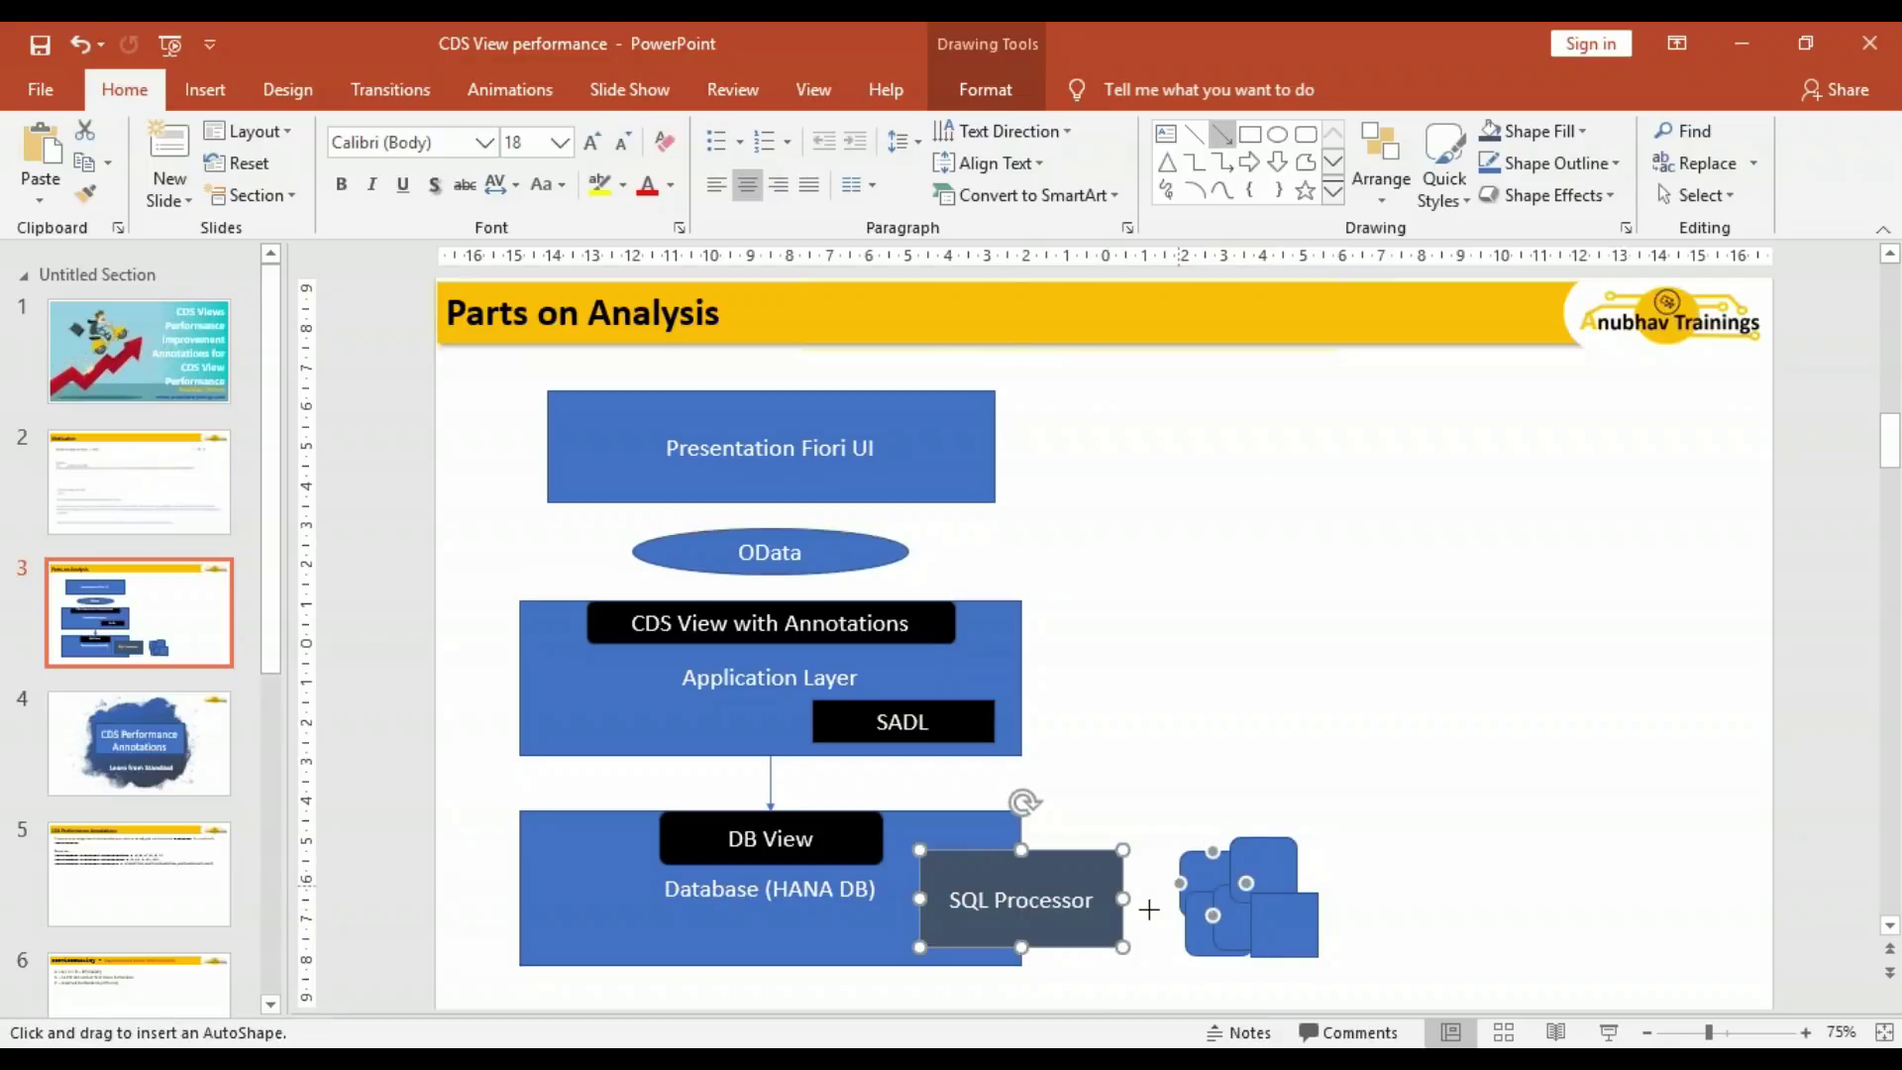
pyautogui.moveTo(1123, 898); pyautogui.dragTo(1181, 883)
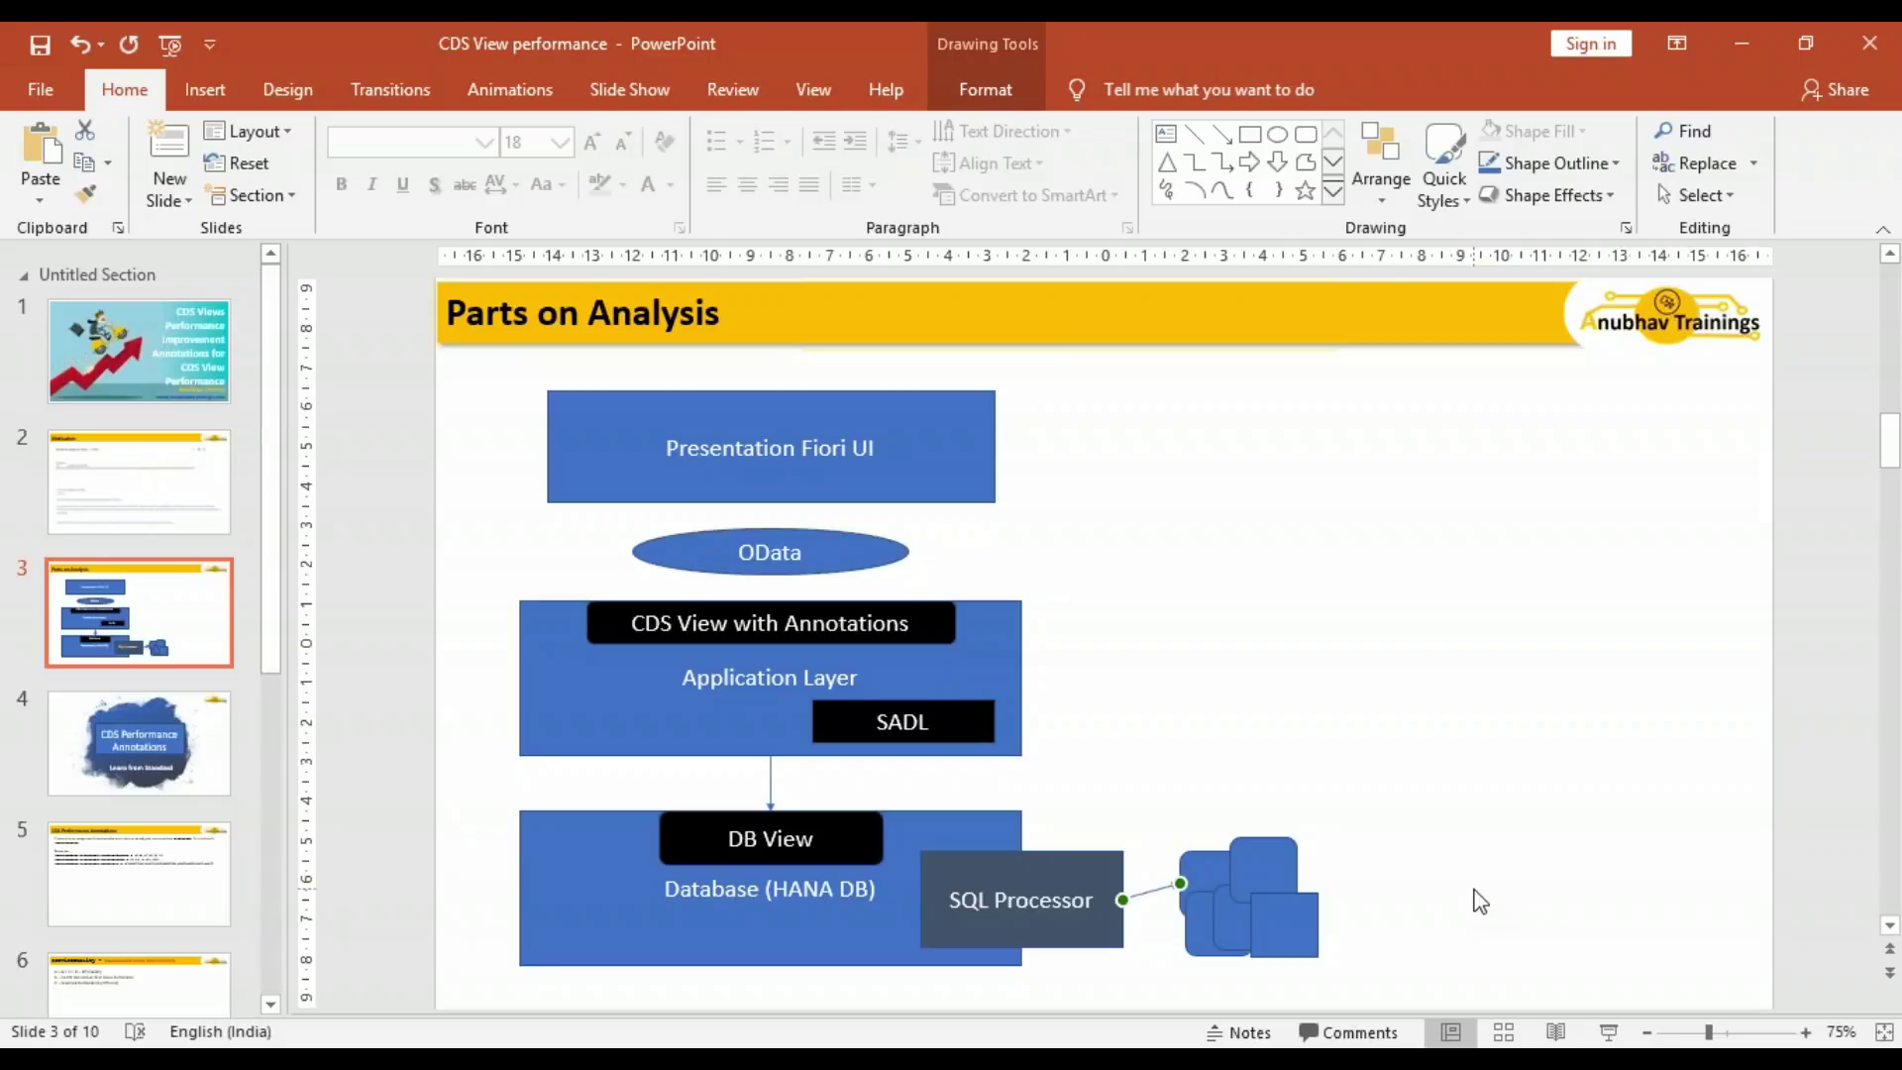
pyautogui.moveTo(1117, 933)
pyautogui.mouseDown()
pyautogui.moveTo(1091, 921)
pyautogui.moveTo(1112, 917)
pyautogui.mouseUp()
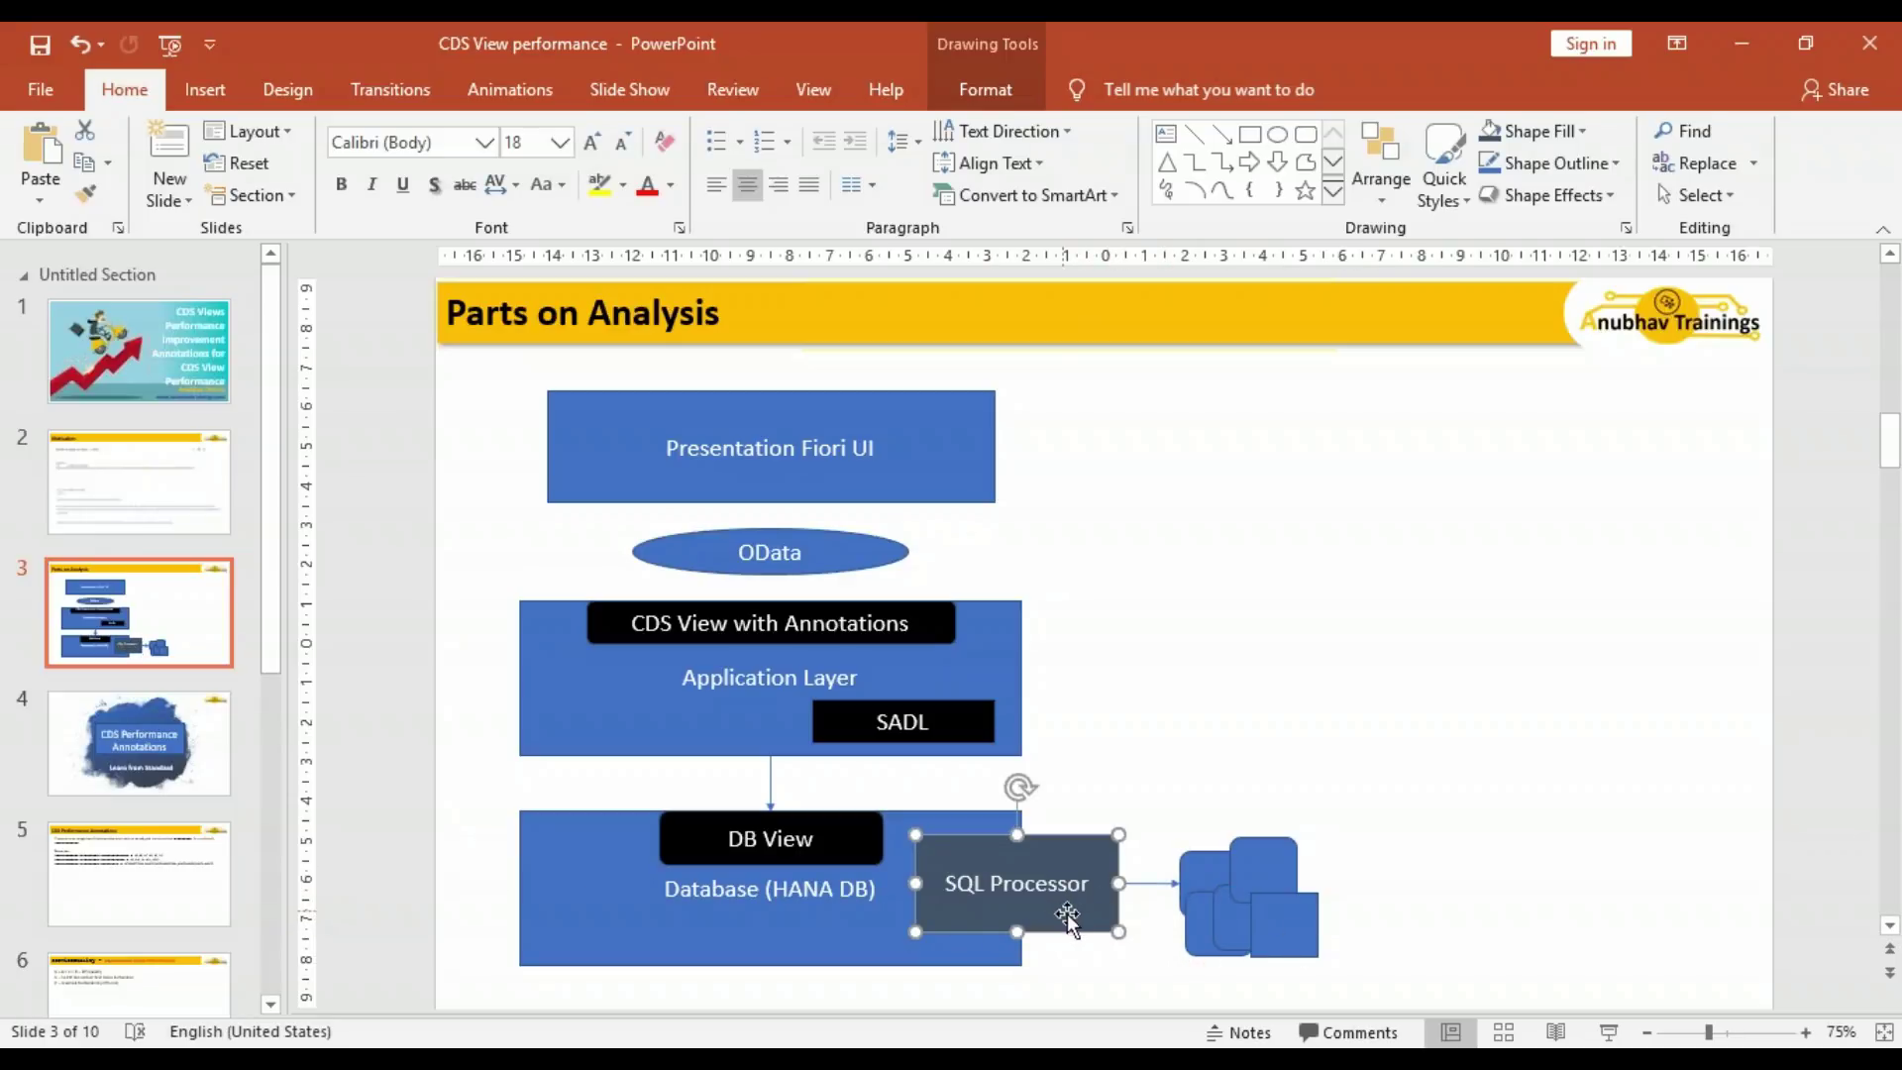
# - Add 'Query Plan' as a second line under 'SQL Processor' in that box
pyautogui.click(1135, 947)
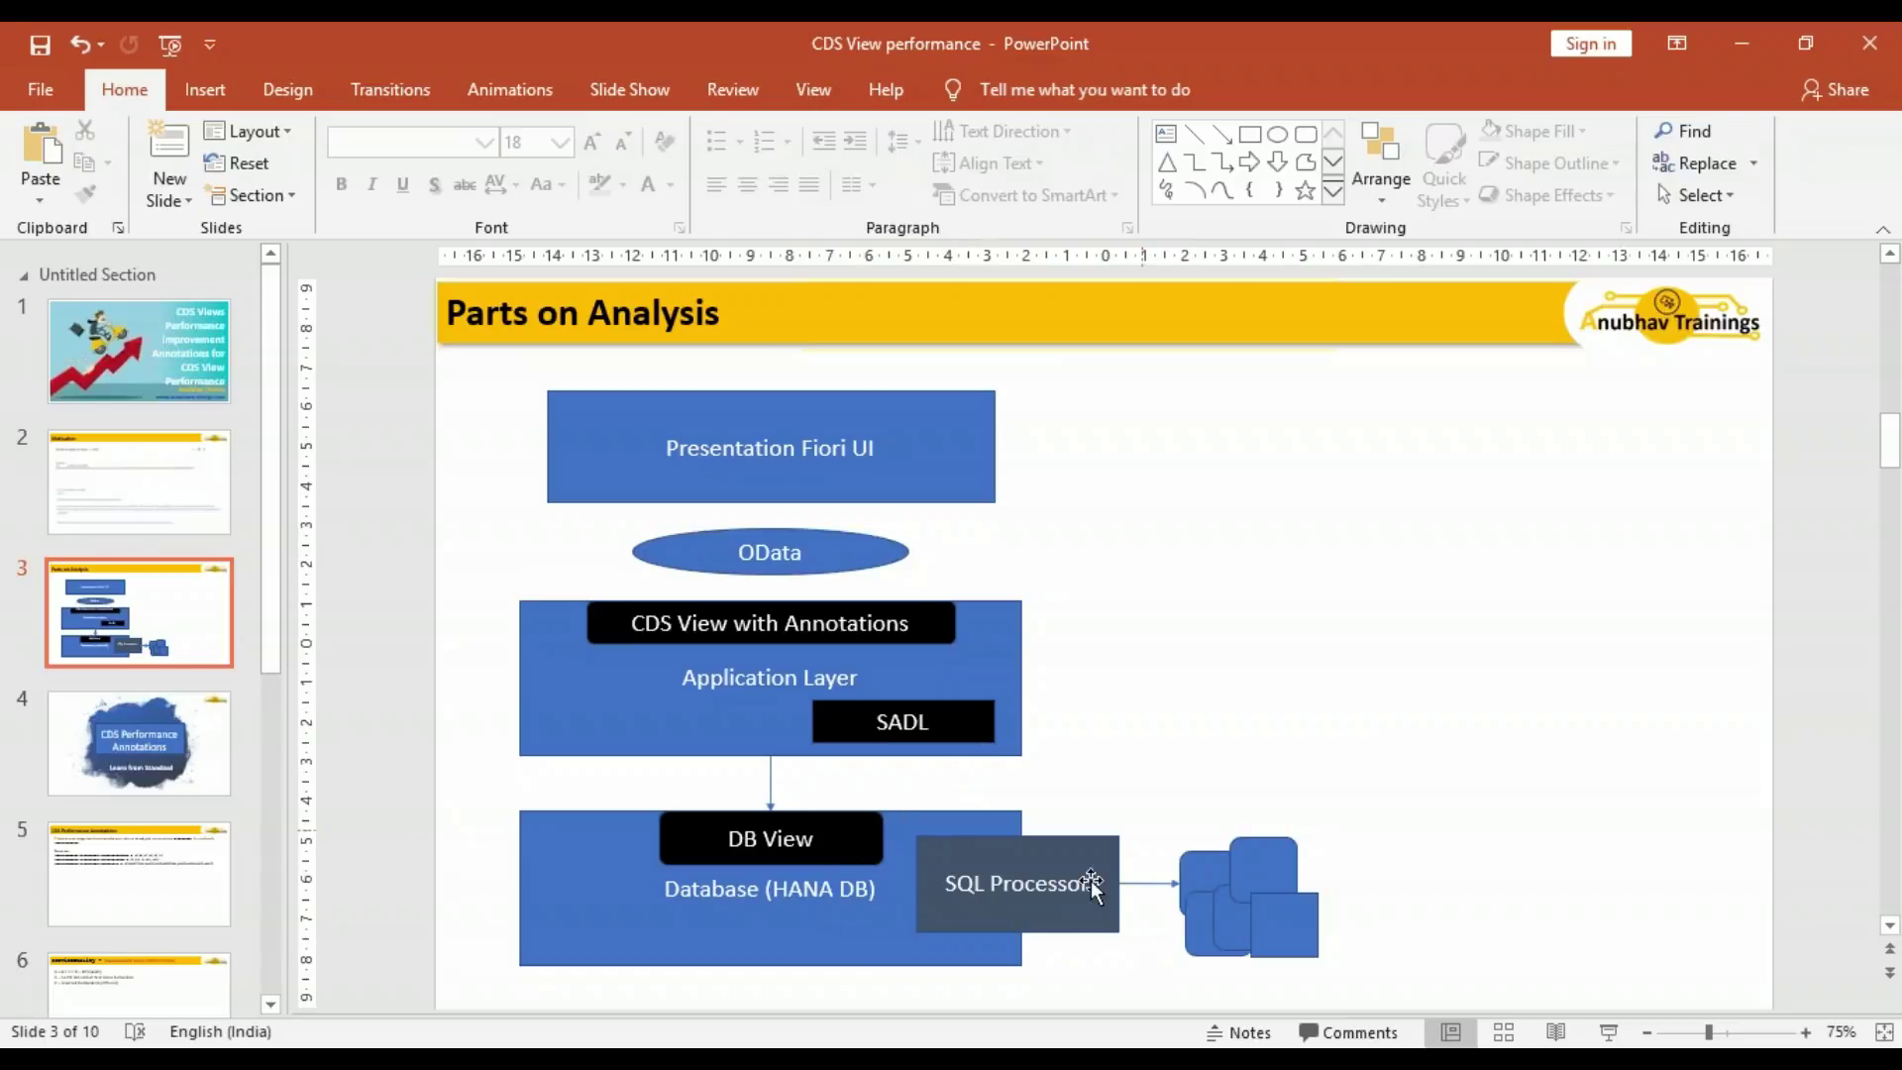
pyautogui.click(1095, 927)
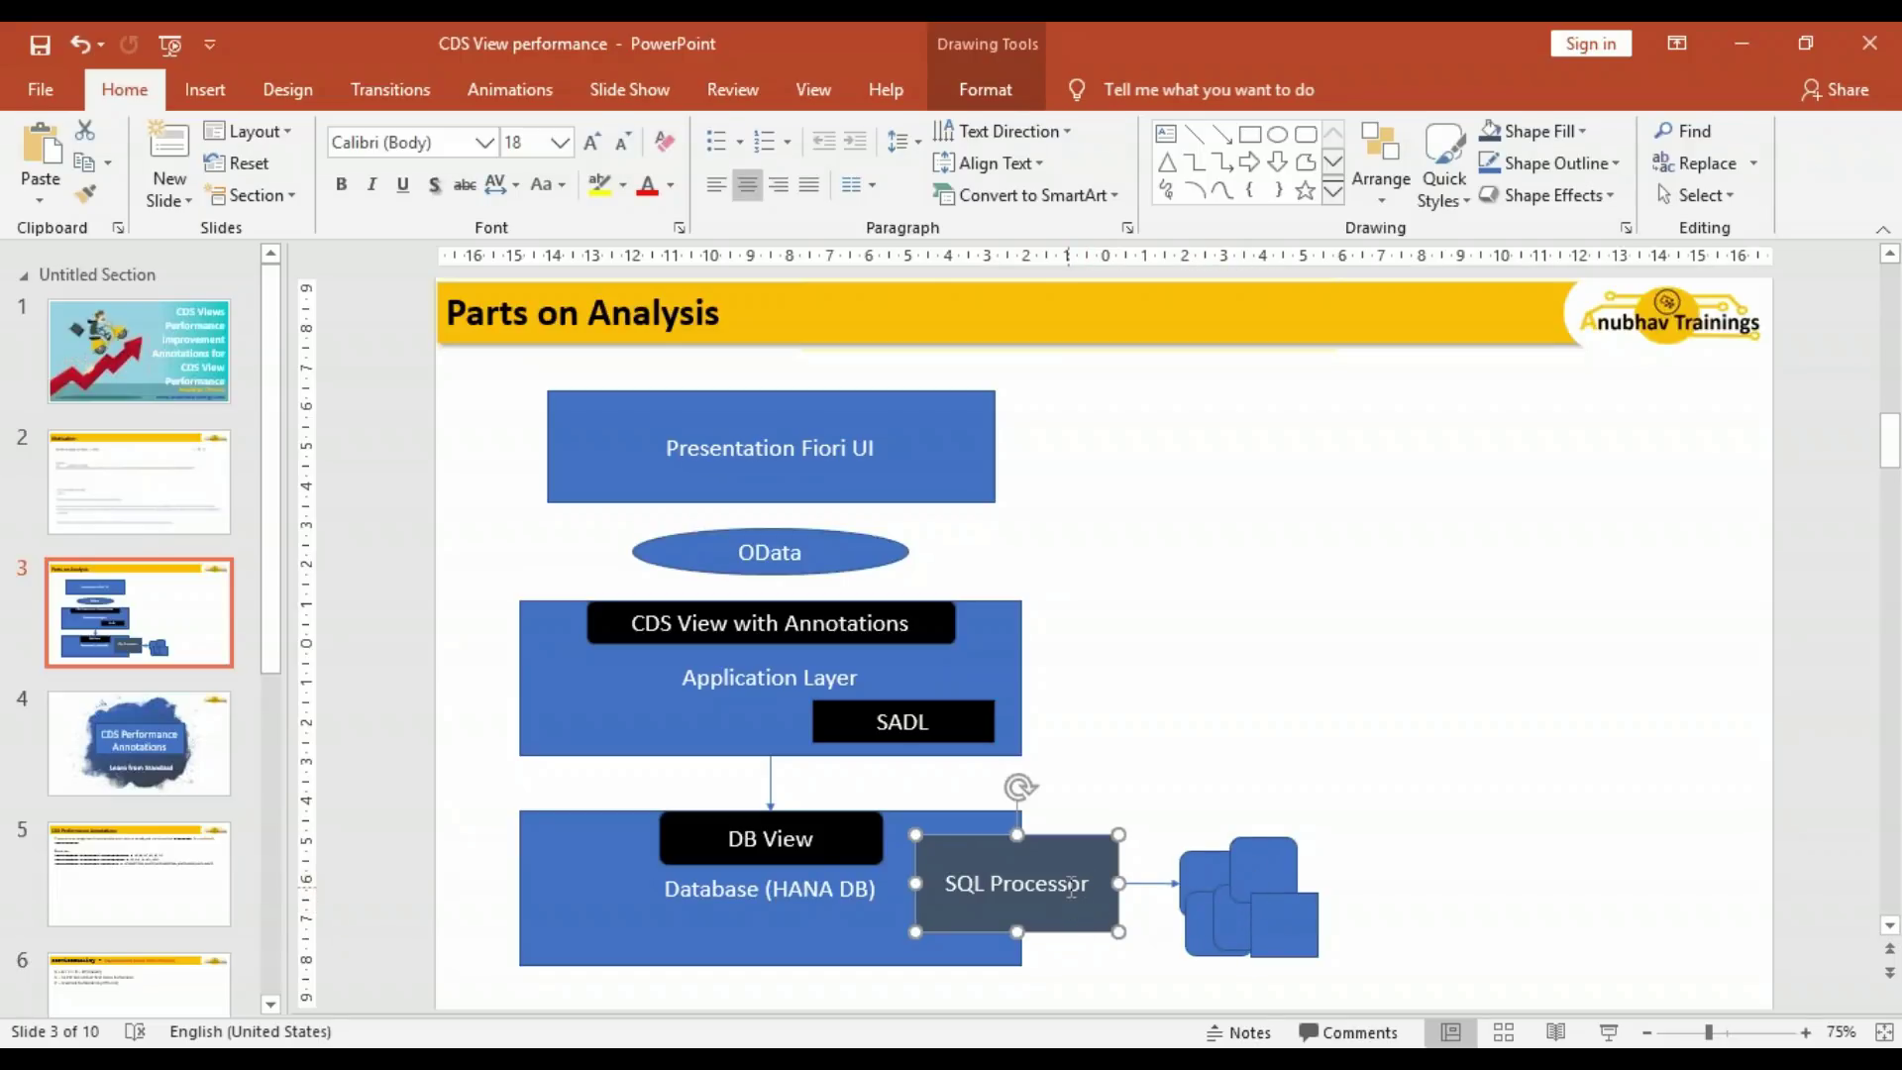
pyautogui.click(1080, 888)
pyautogui.press('Return')
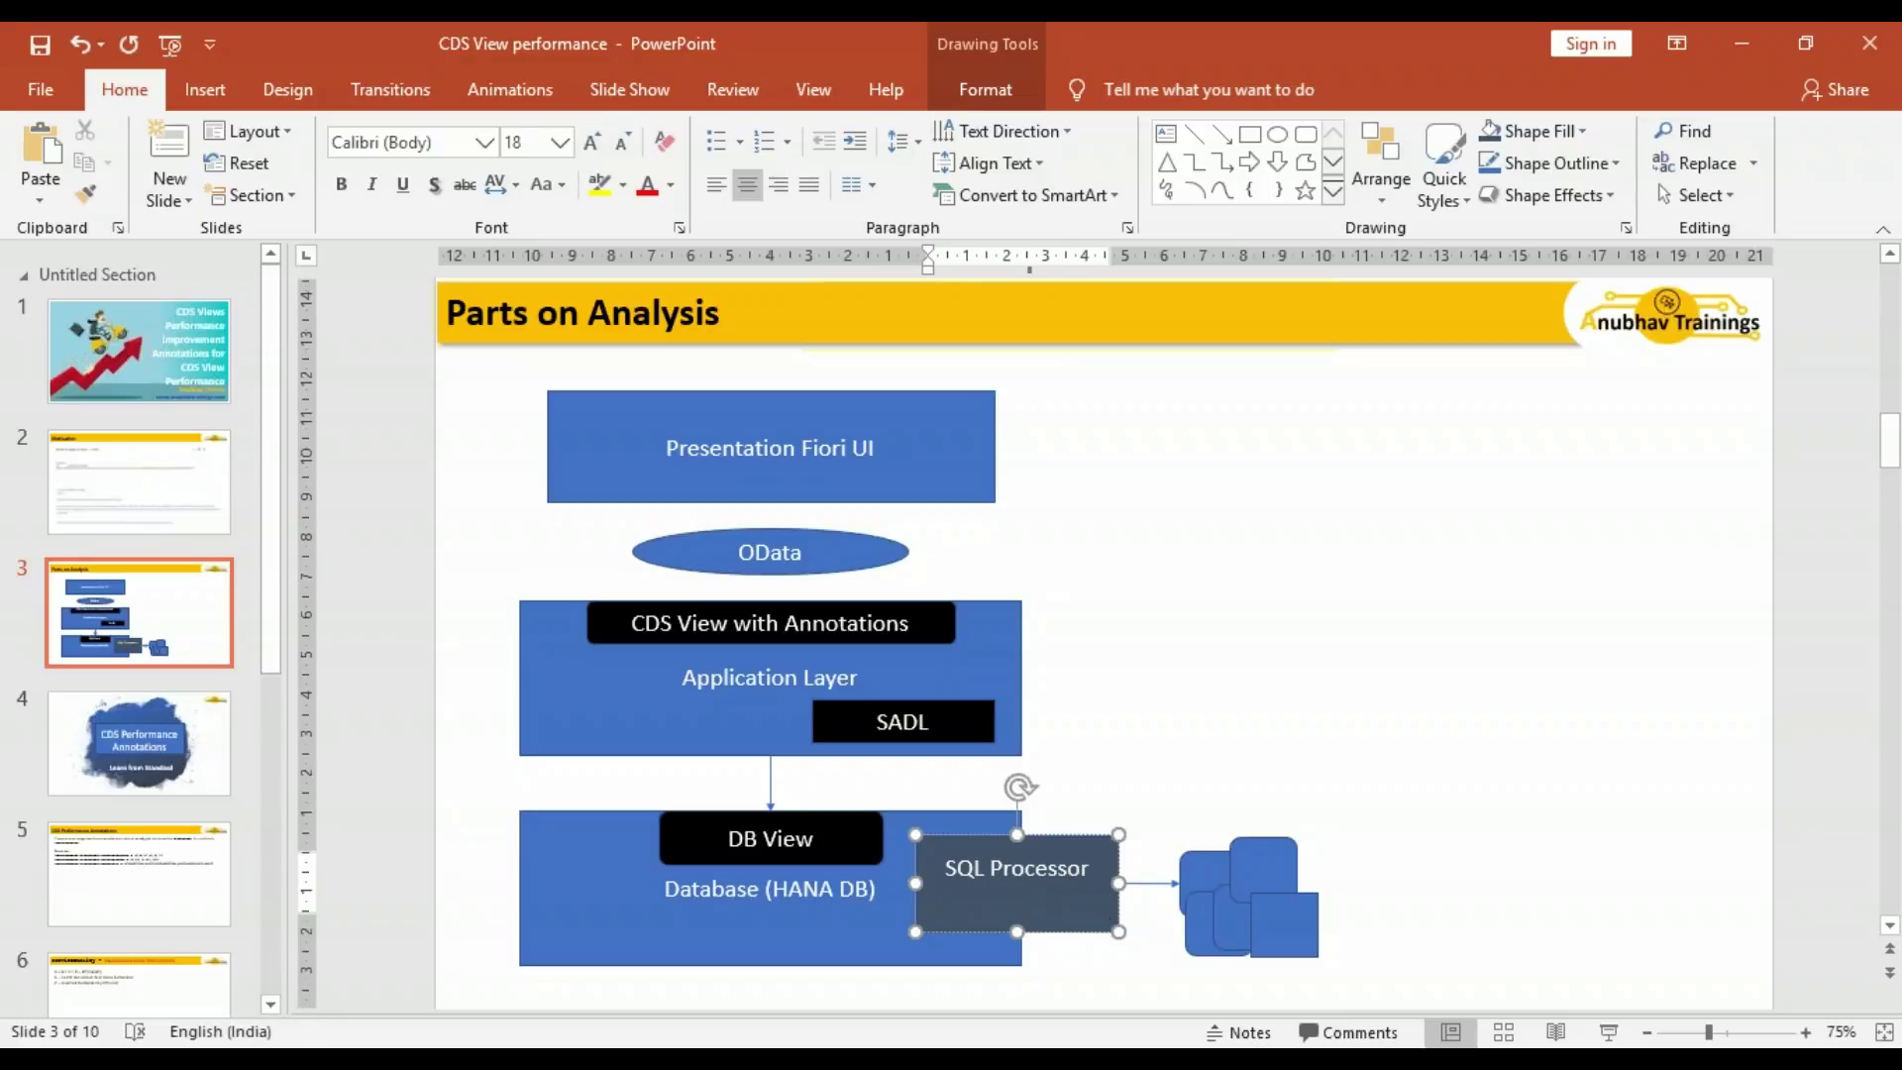
pyautogui.write('Query Plan')
# - Add a top-right text box reading '1. Design Time Dependency – Help you to find the tables involved.' on one line
pyautogui.click(1317, 654)
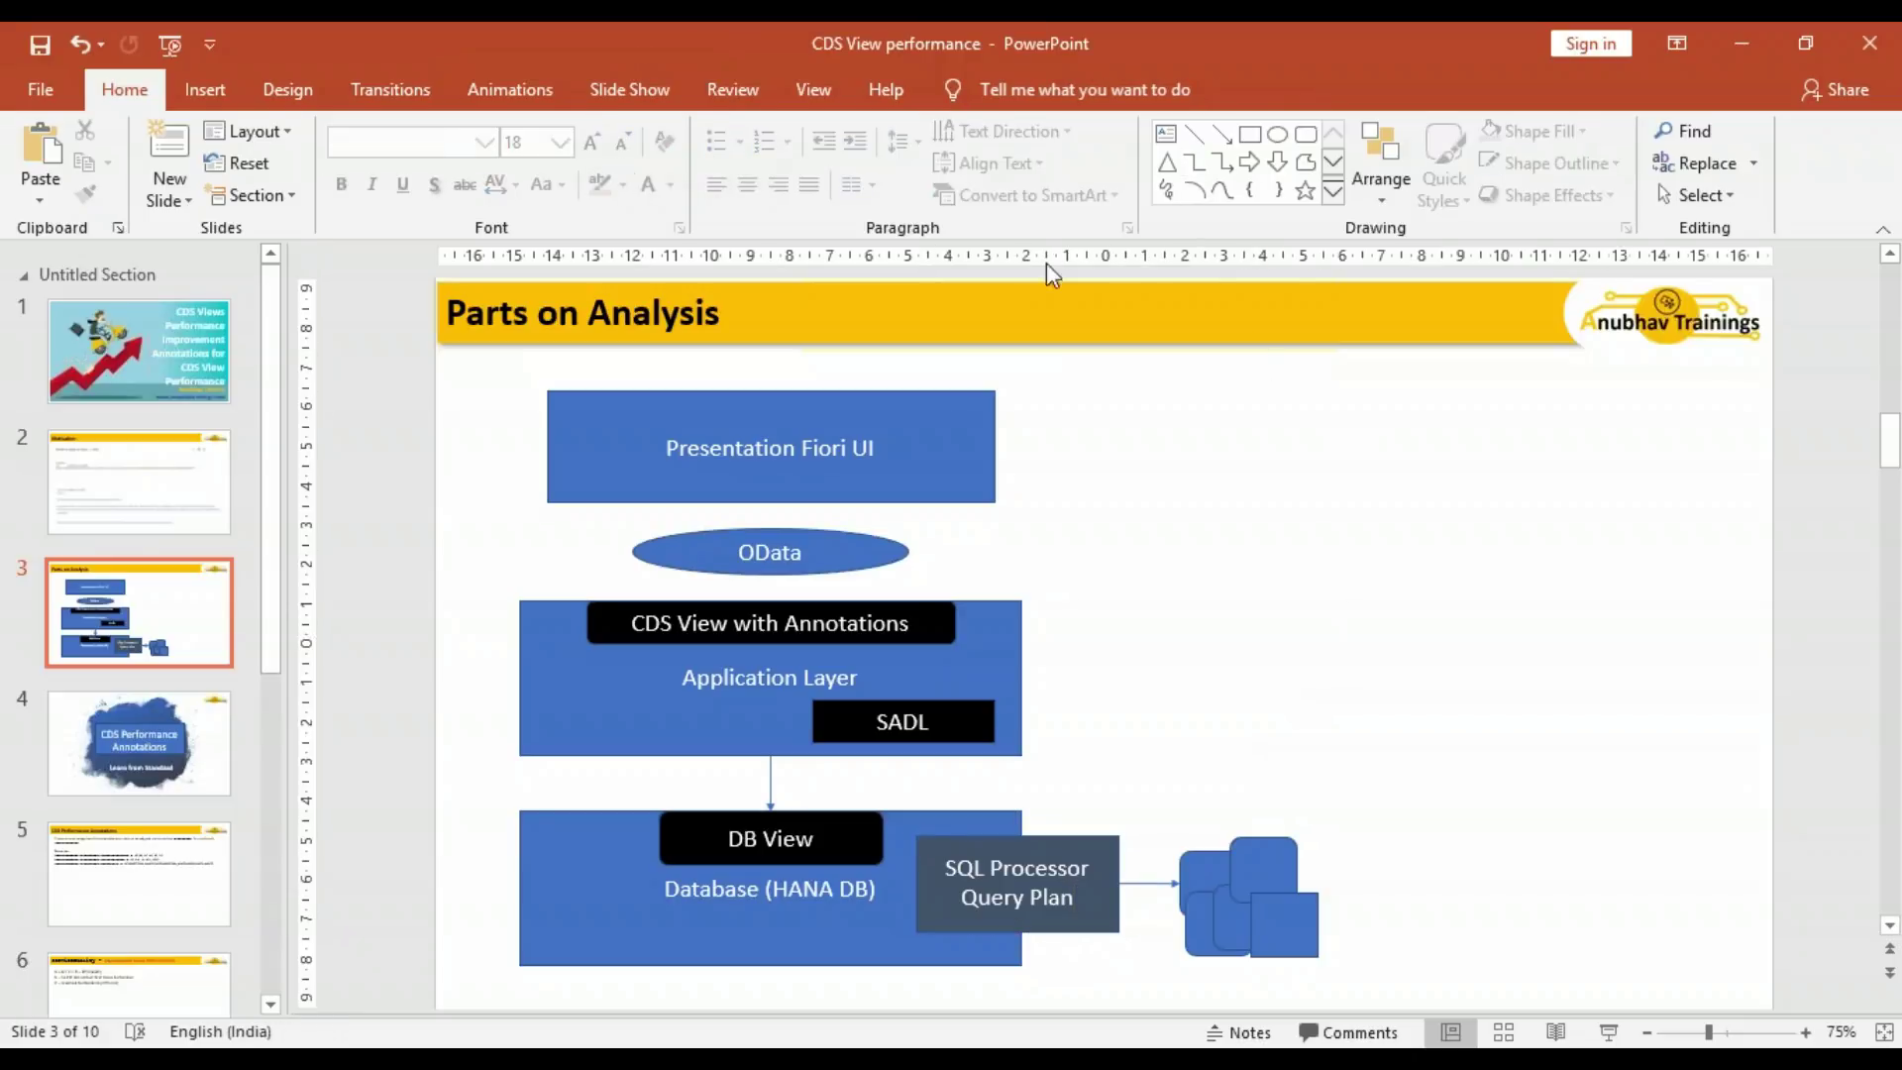
pyautogui.click(1166, 133)
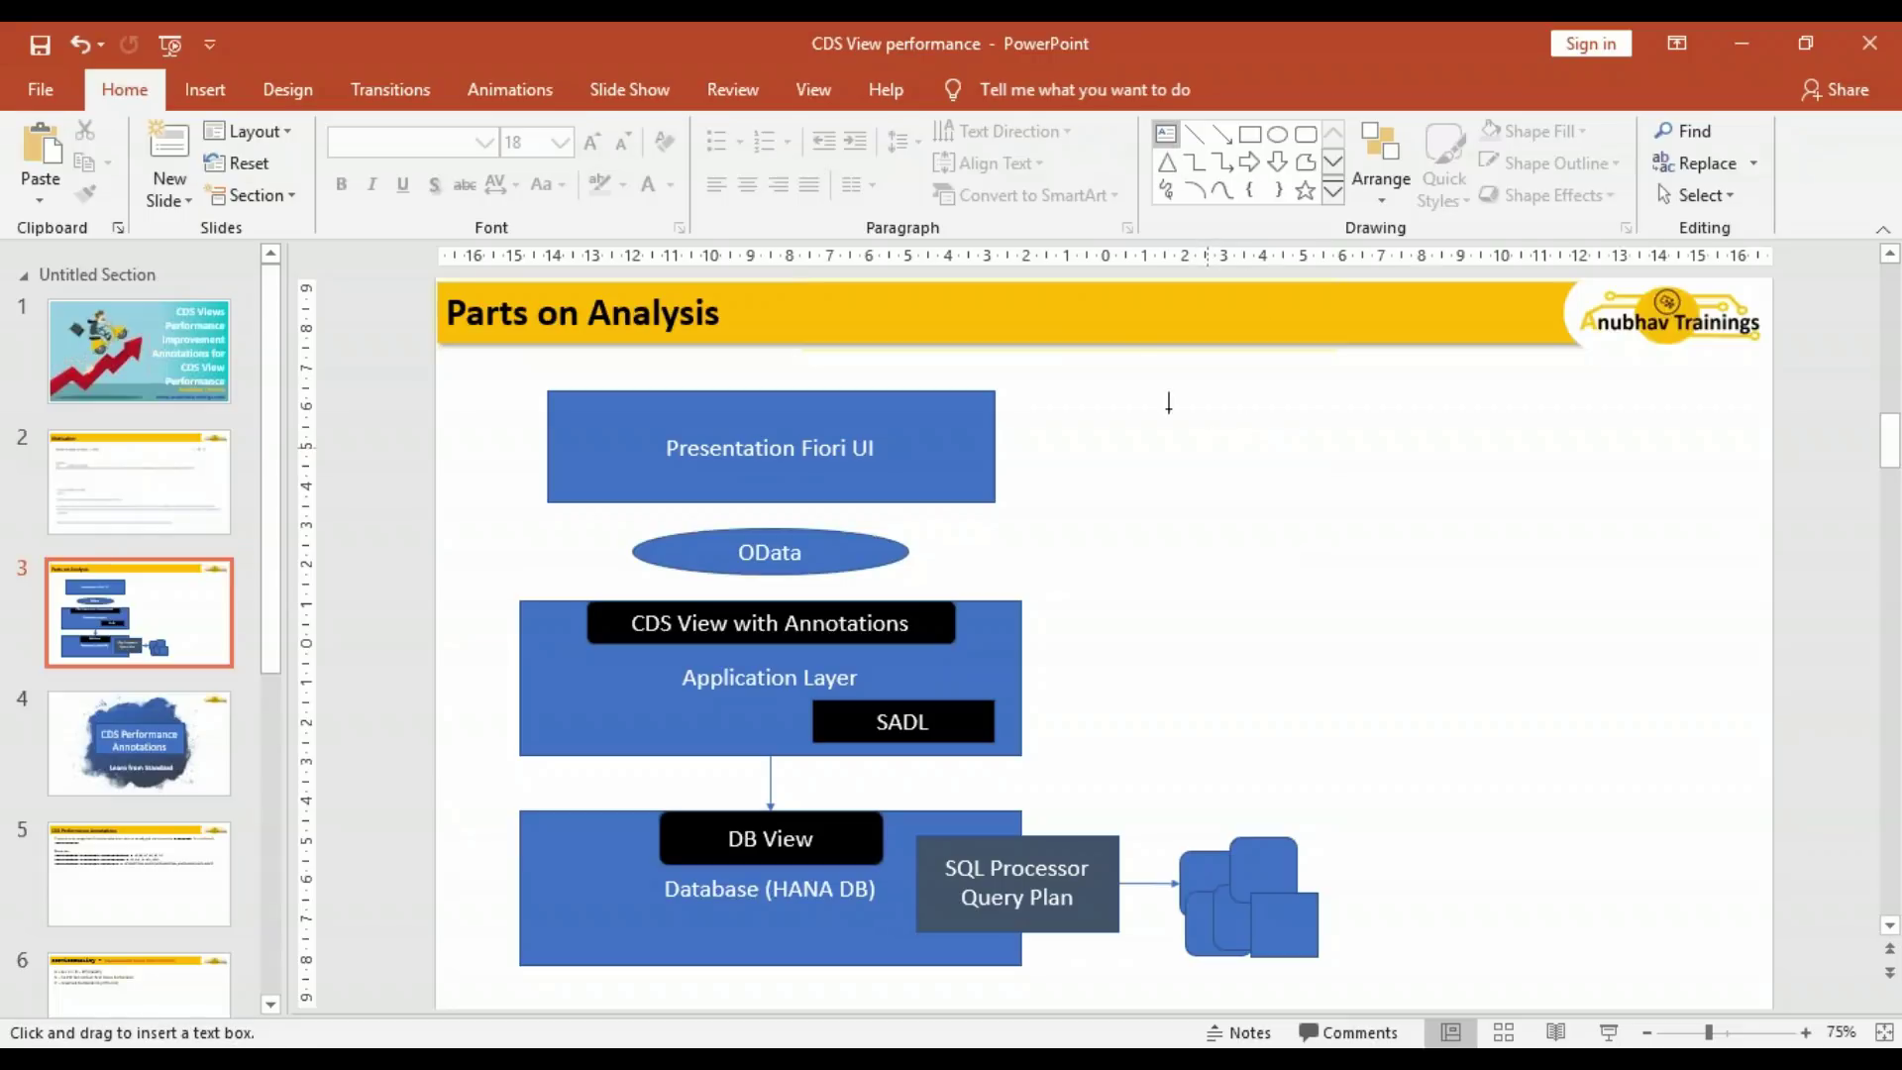
pyautogui.moveTo(1131, 353)
pyautogui.mouseDown()
pyautogui.moveTo(1383, 560)
pyautogui.moveTo(1759, 658)
pyautogui.mouseUp()
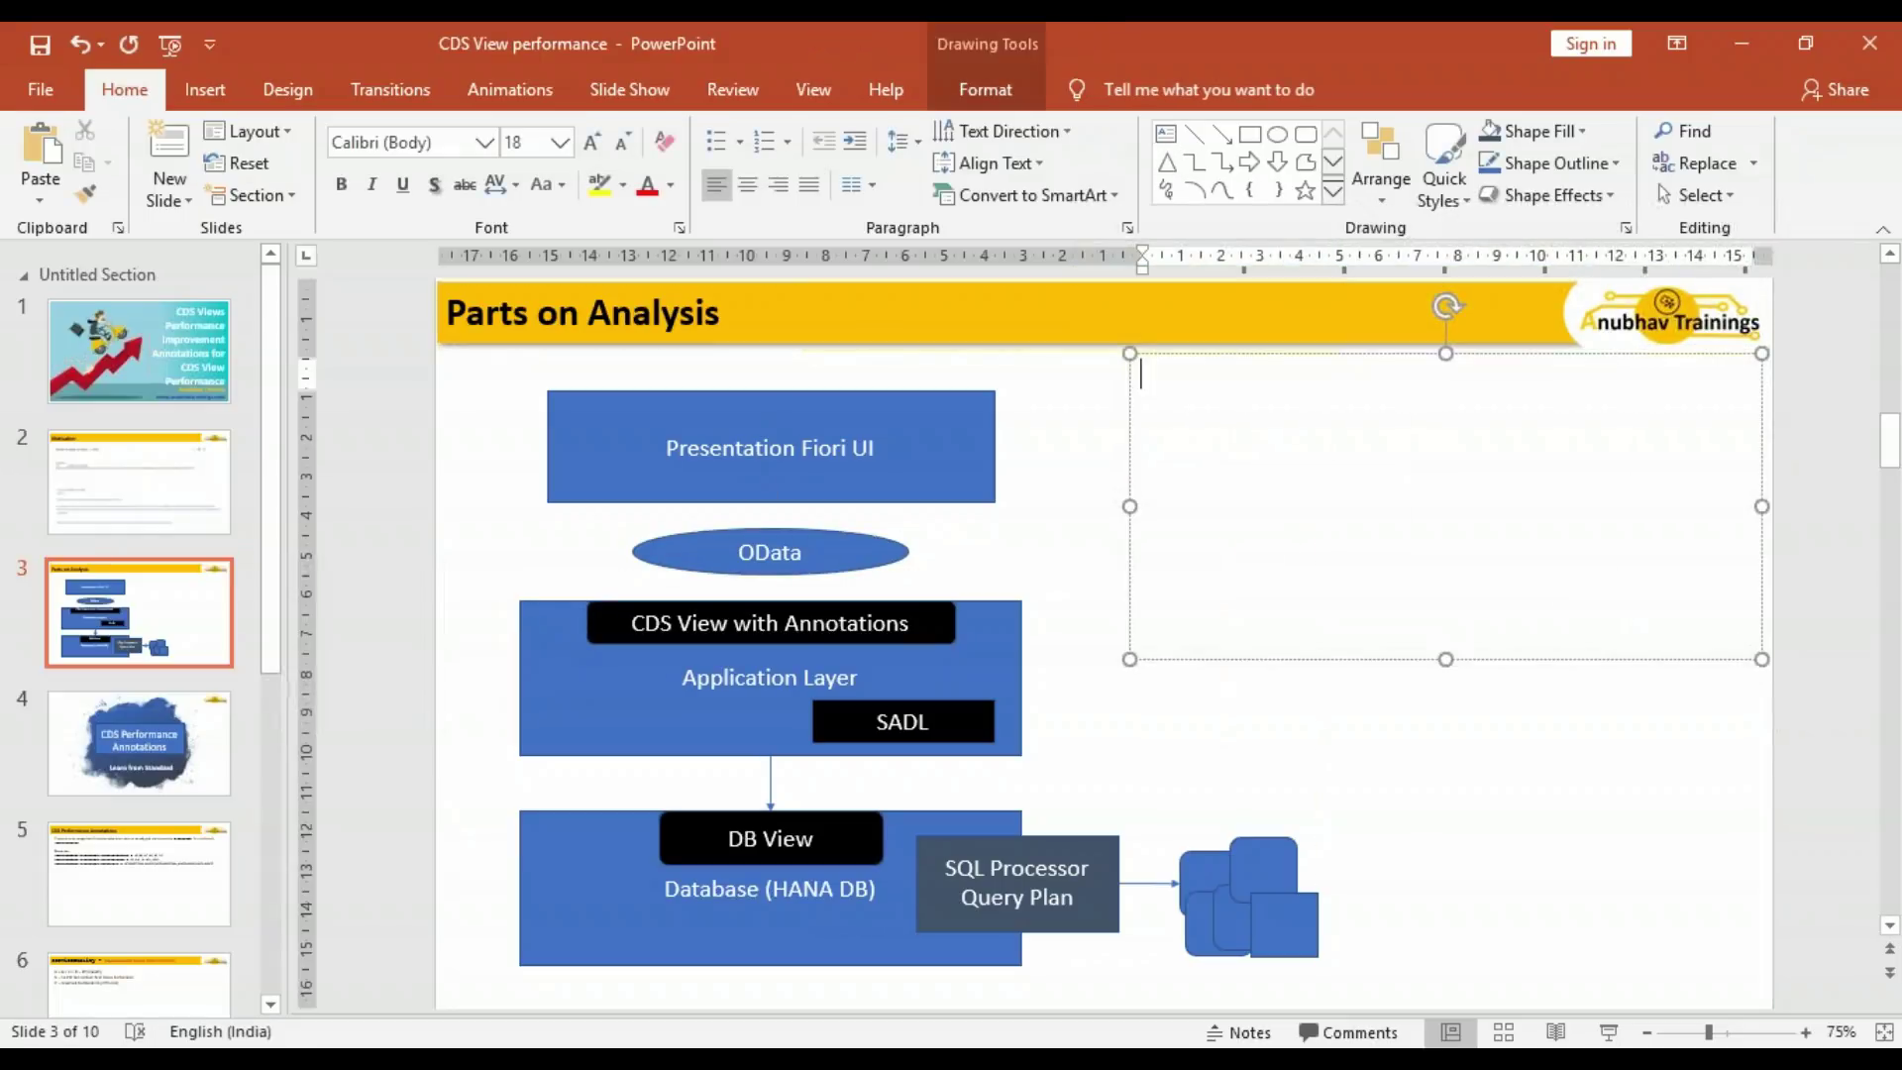
pyautogui.write('De')
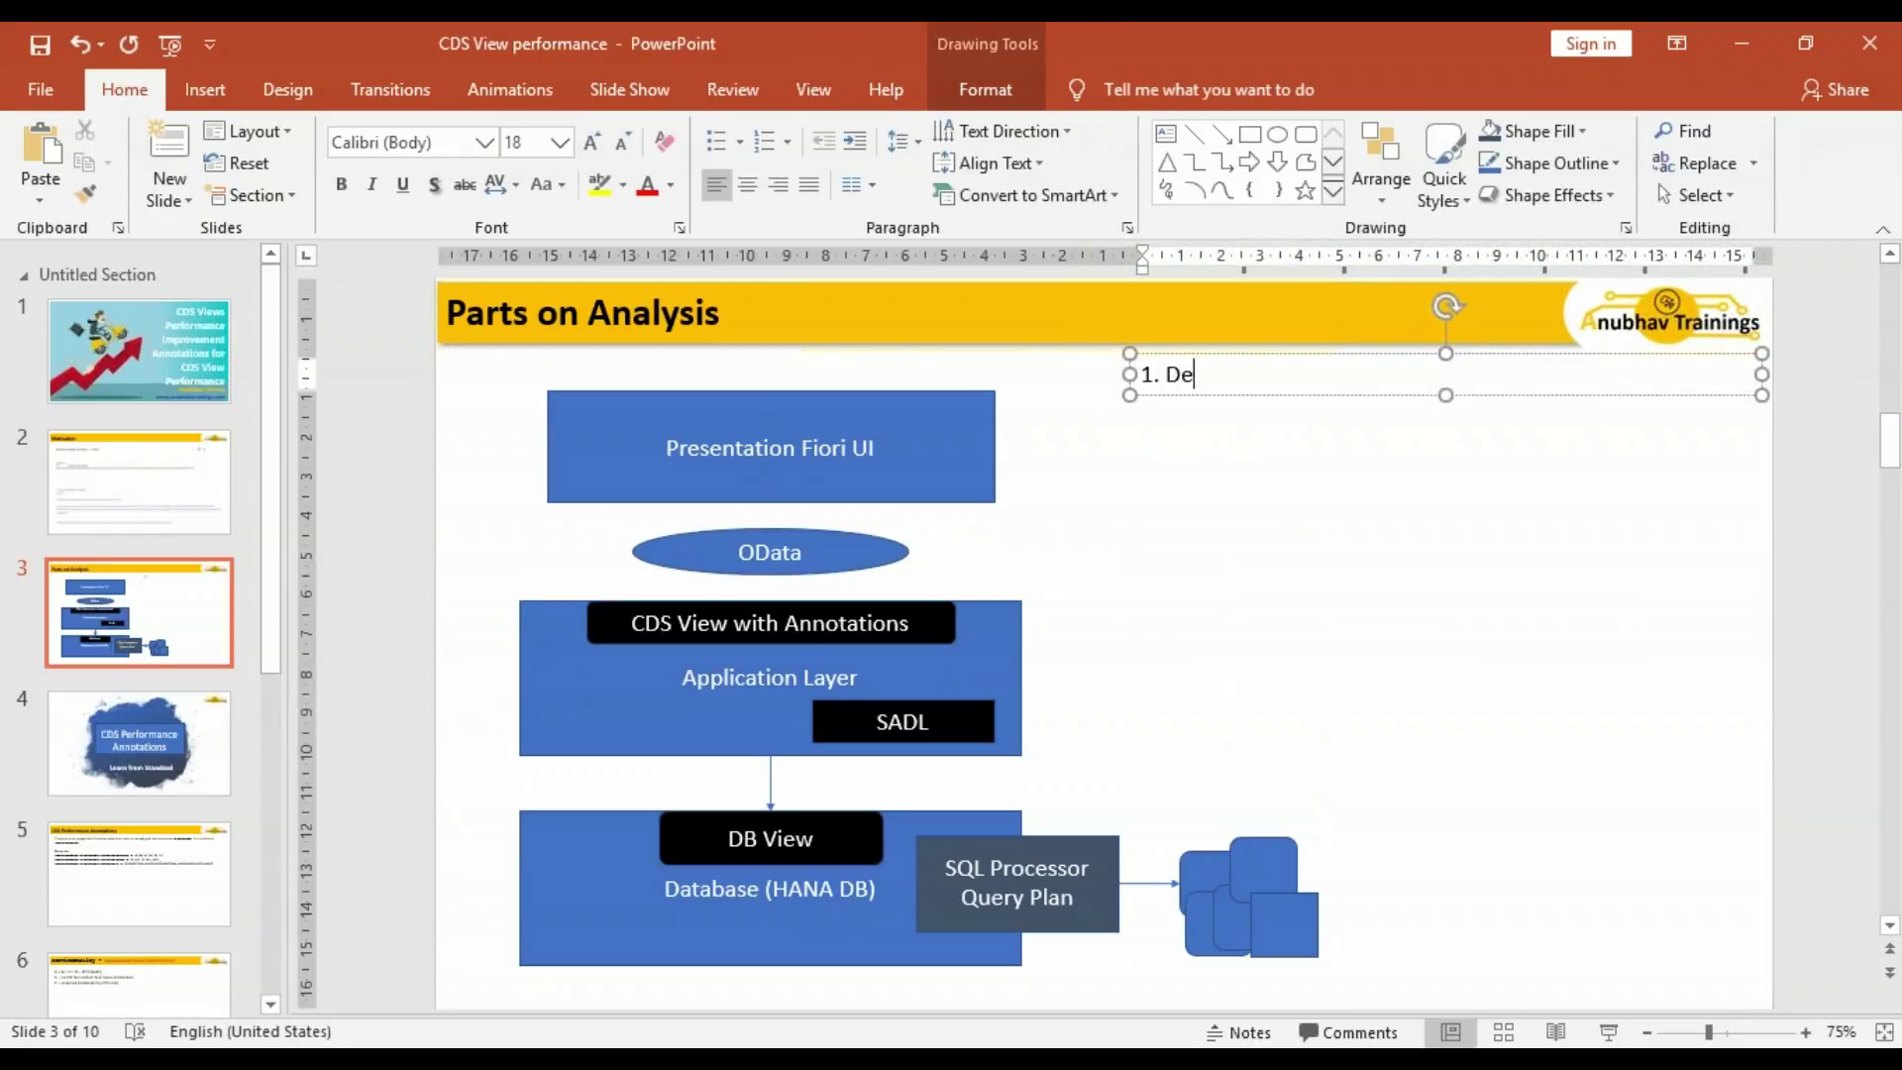
pyautogui.write('sign Time Depen')
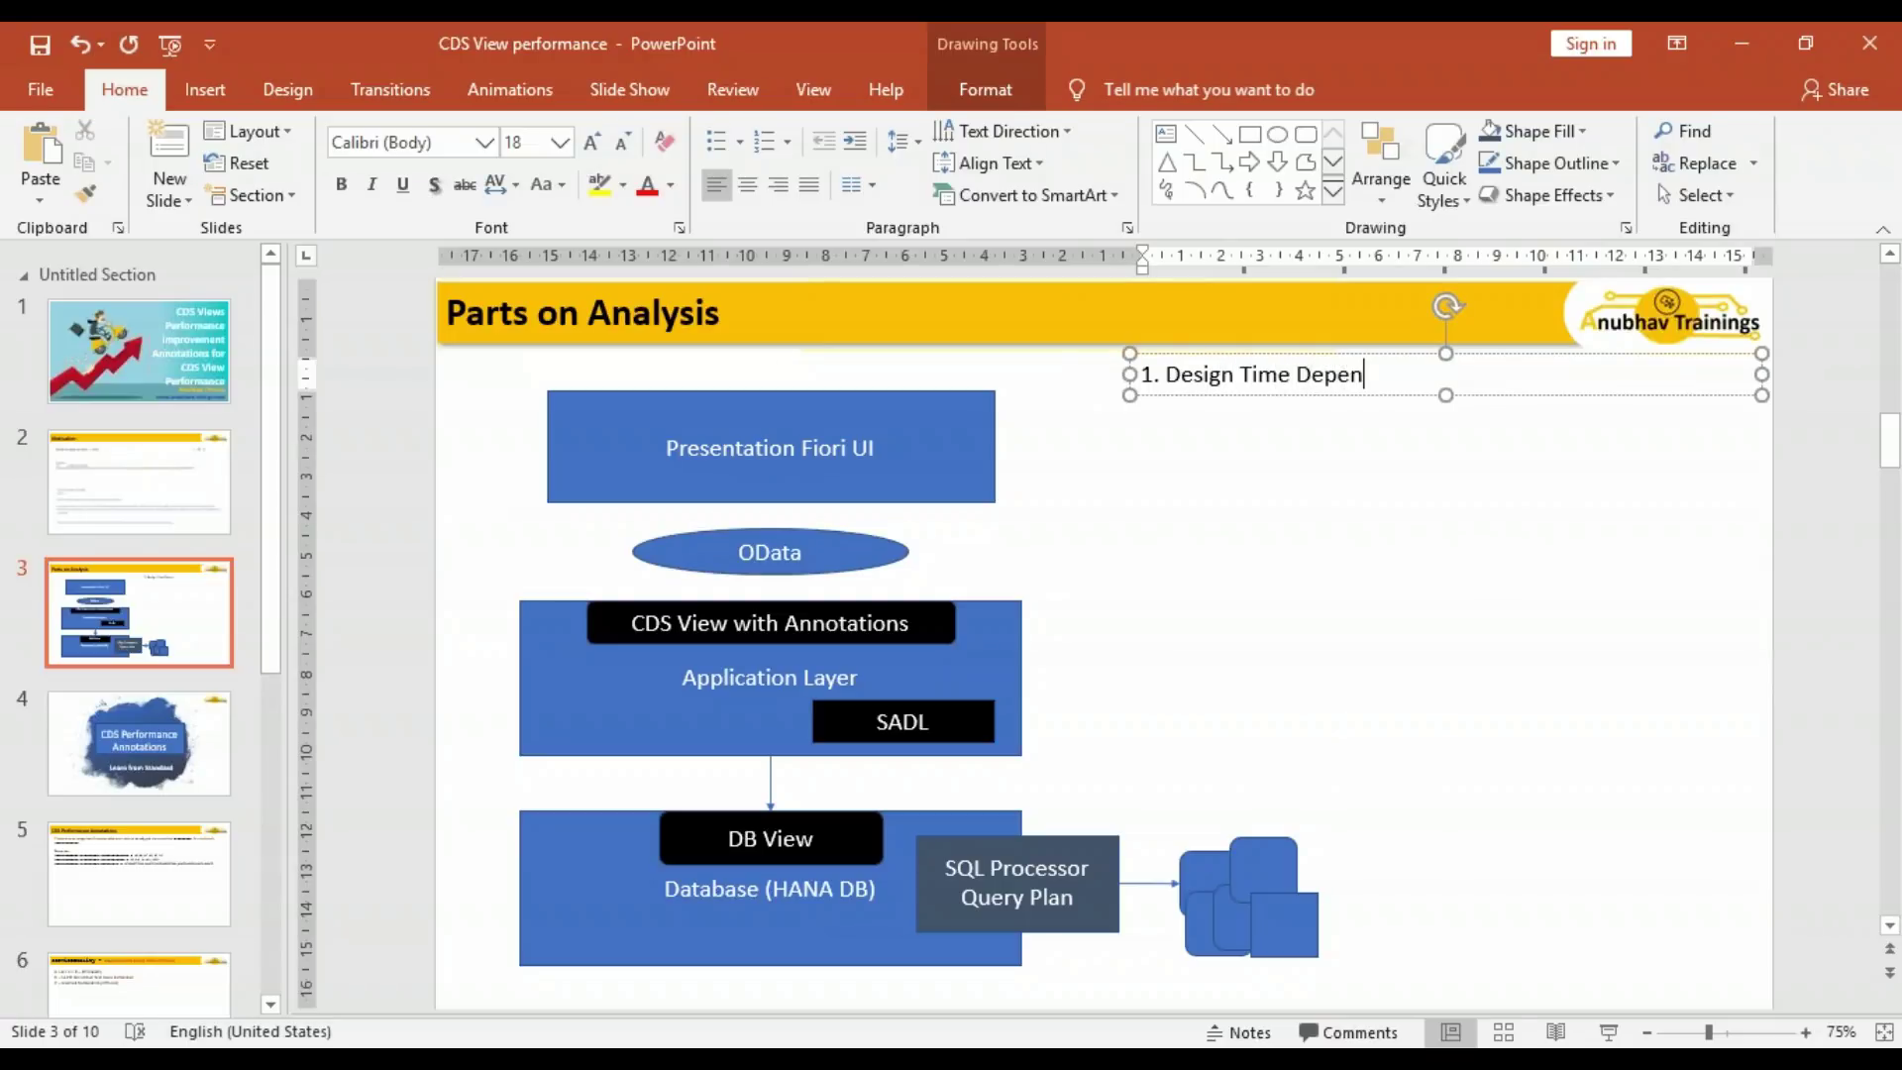
pyautogui.write('dencyb')
pyautogui.press('BackSpace')
pyautogui.write('-')
pyautogui.write('Help u')
pyautogui.press('BackSpace')
pyautogui.write('you to f')
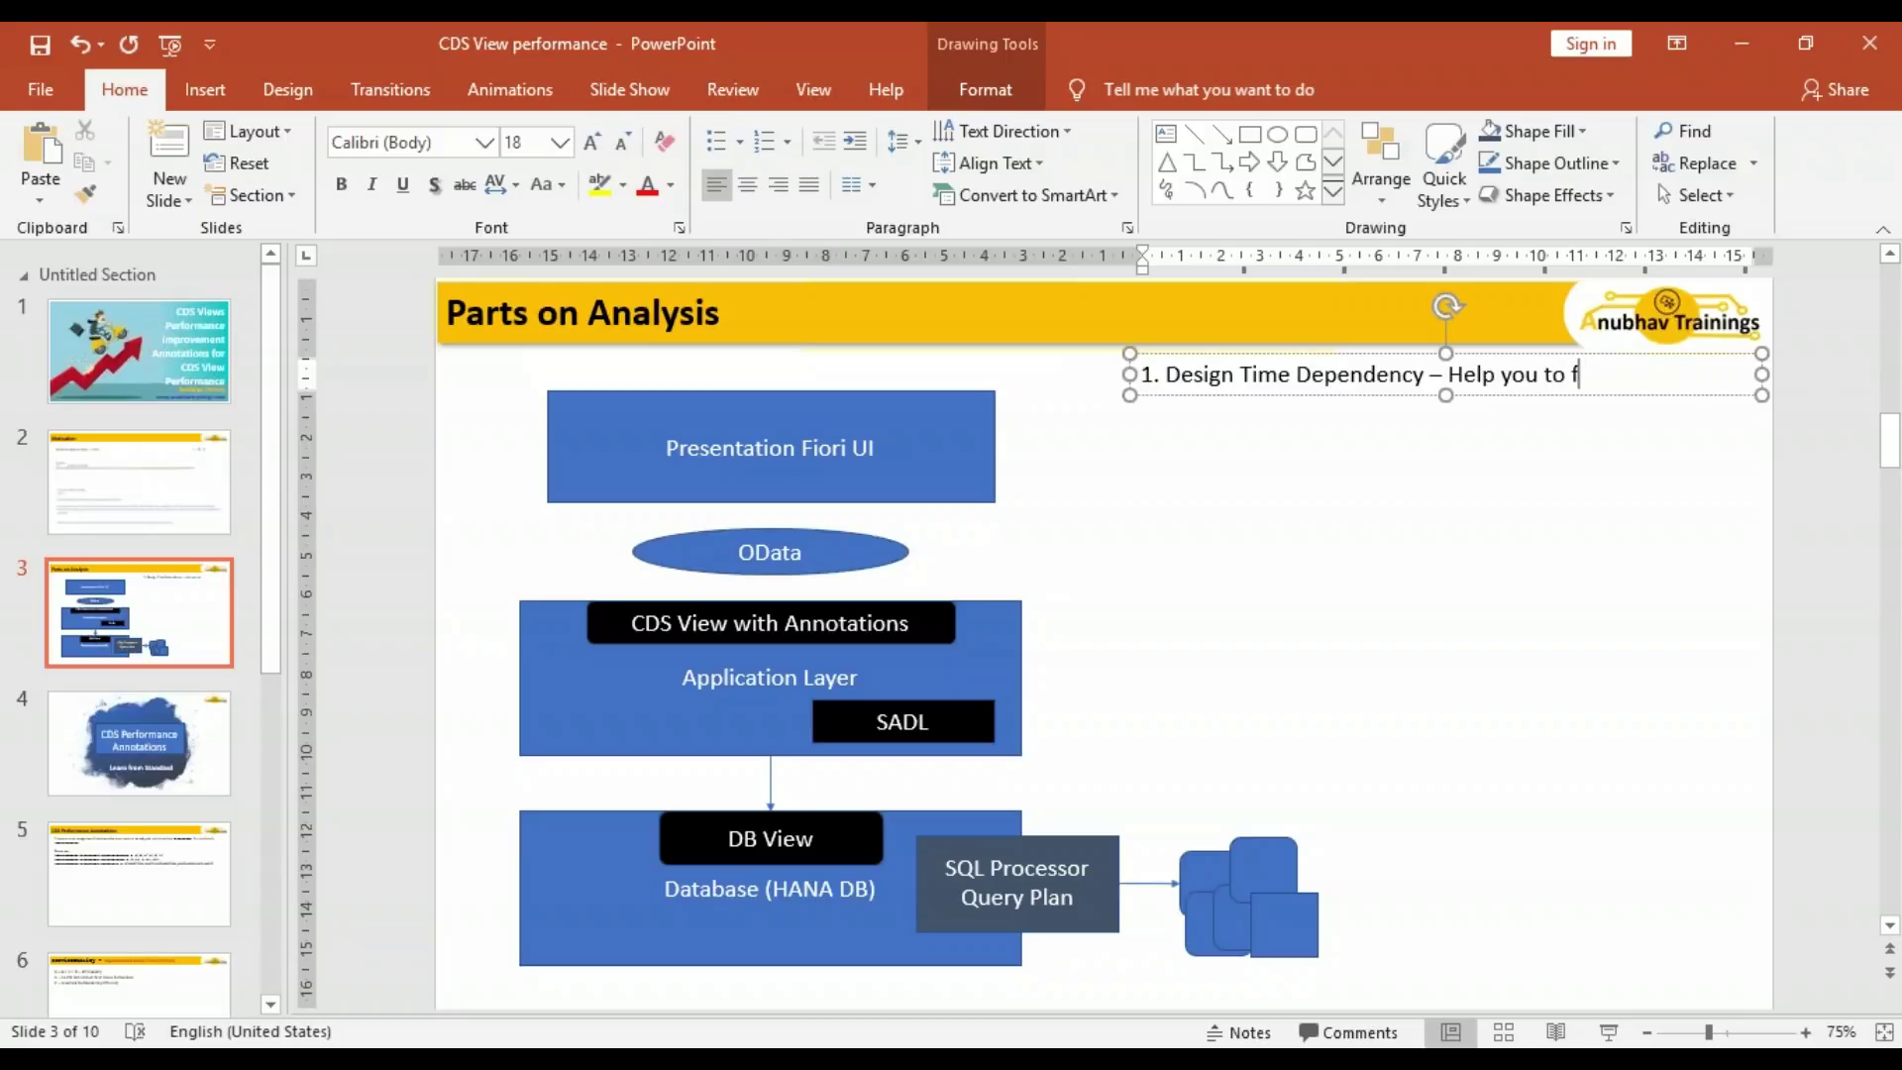
pyautogui.write('ind the tables involved.')
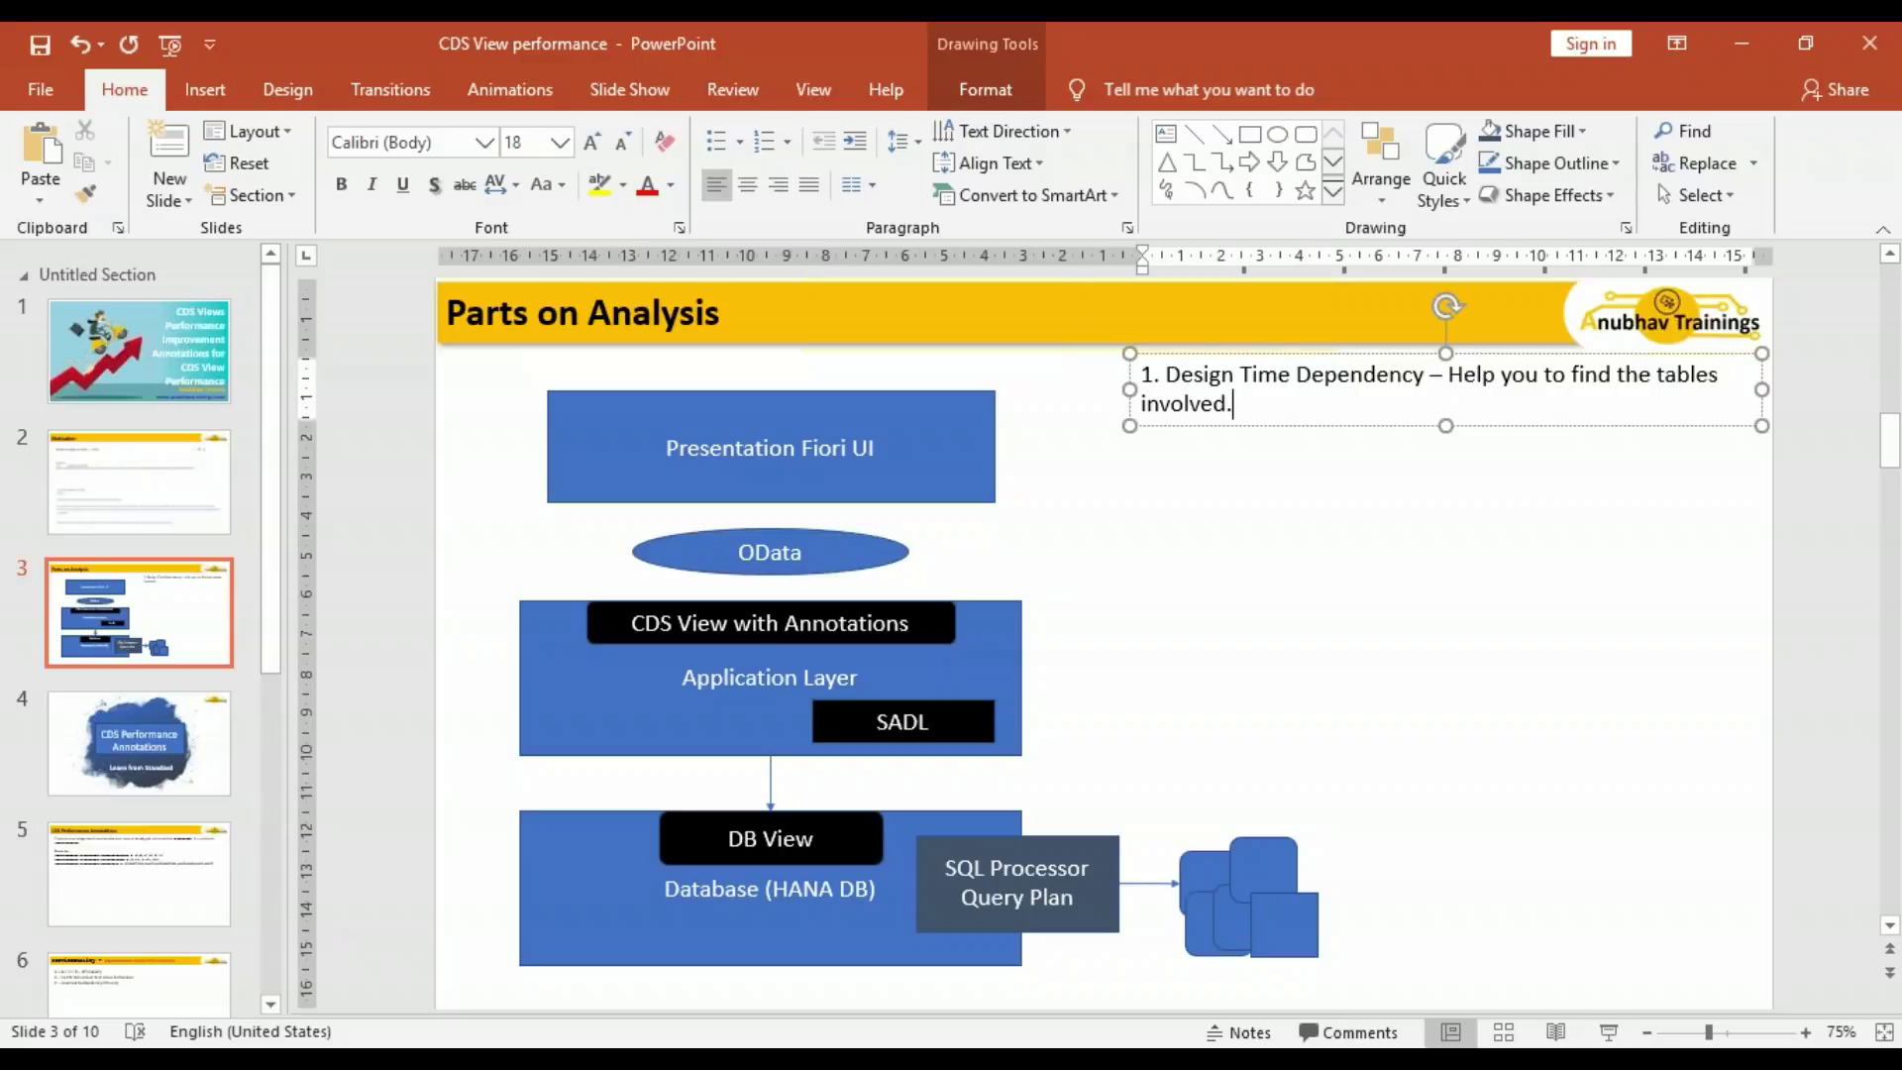
pyautogui.moveTo(1129, 389); pyautogui.dragTo(1018, 384)
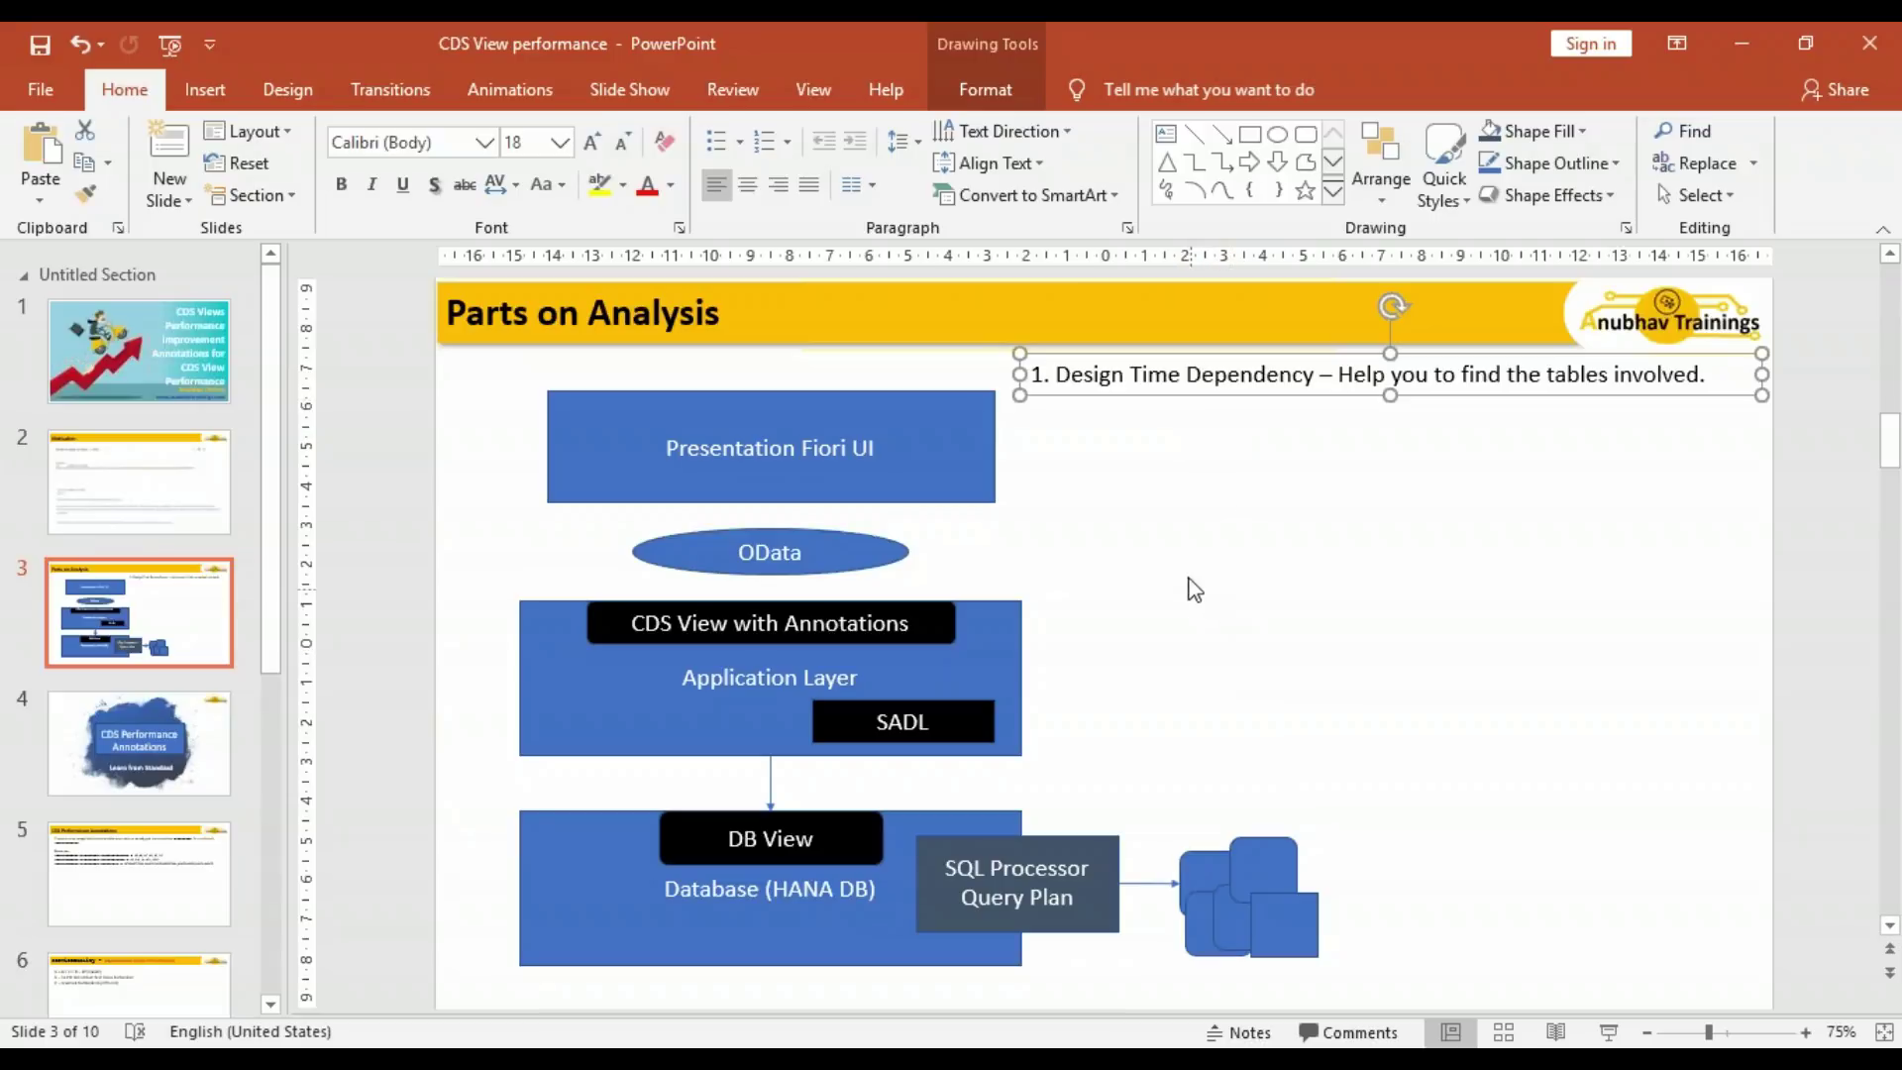
pyautogui.hotkey('alt', 'Tab')
# - Open the CDS Navigator for ZANUBHAV_C_IDOC_DASHBOARD, widen it, and run the Dependency Analyzer
pyautogui.click(995, 379)
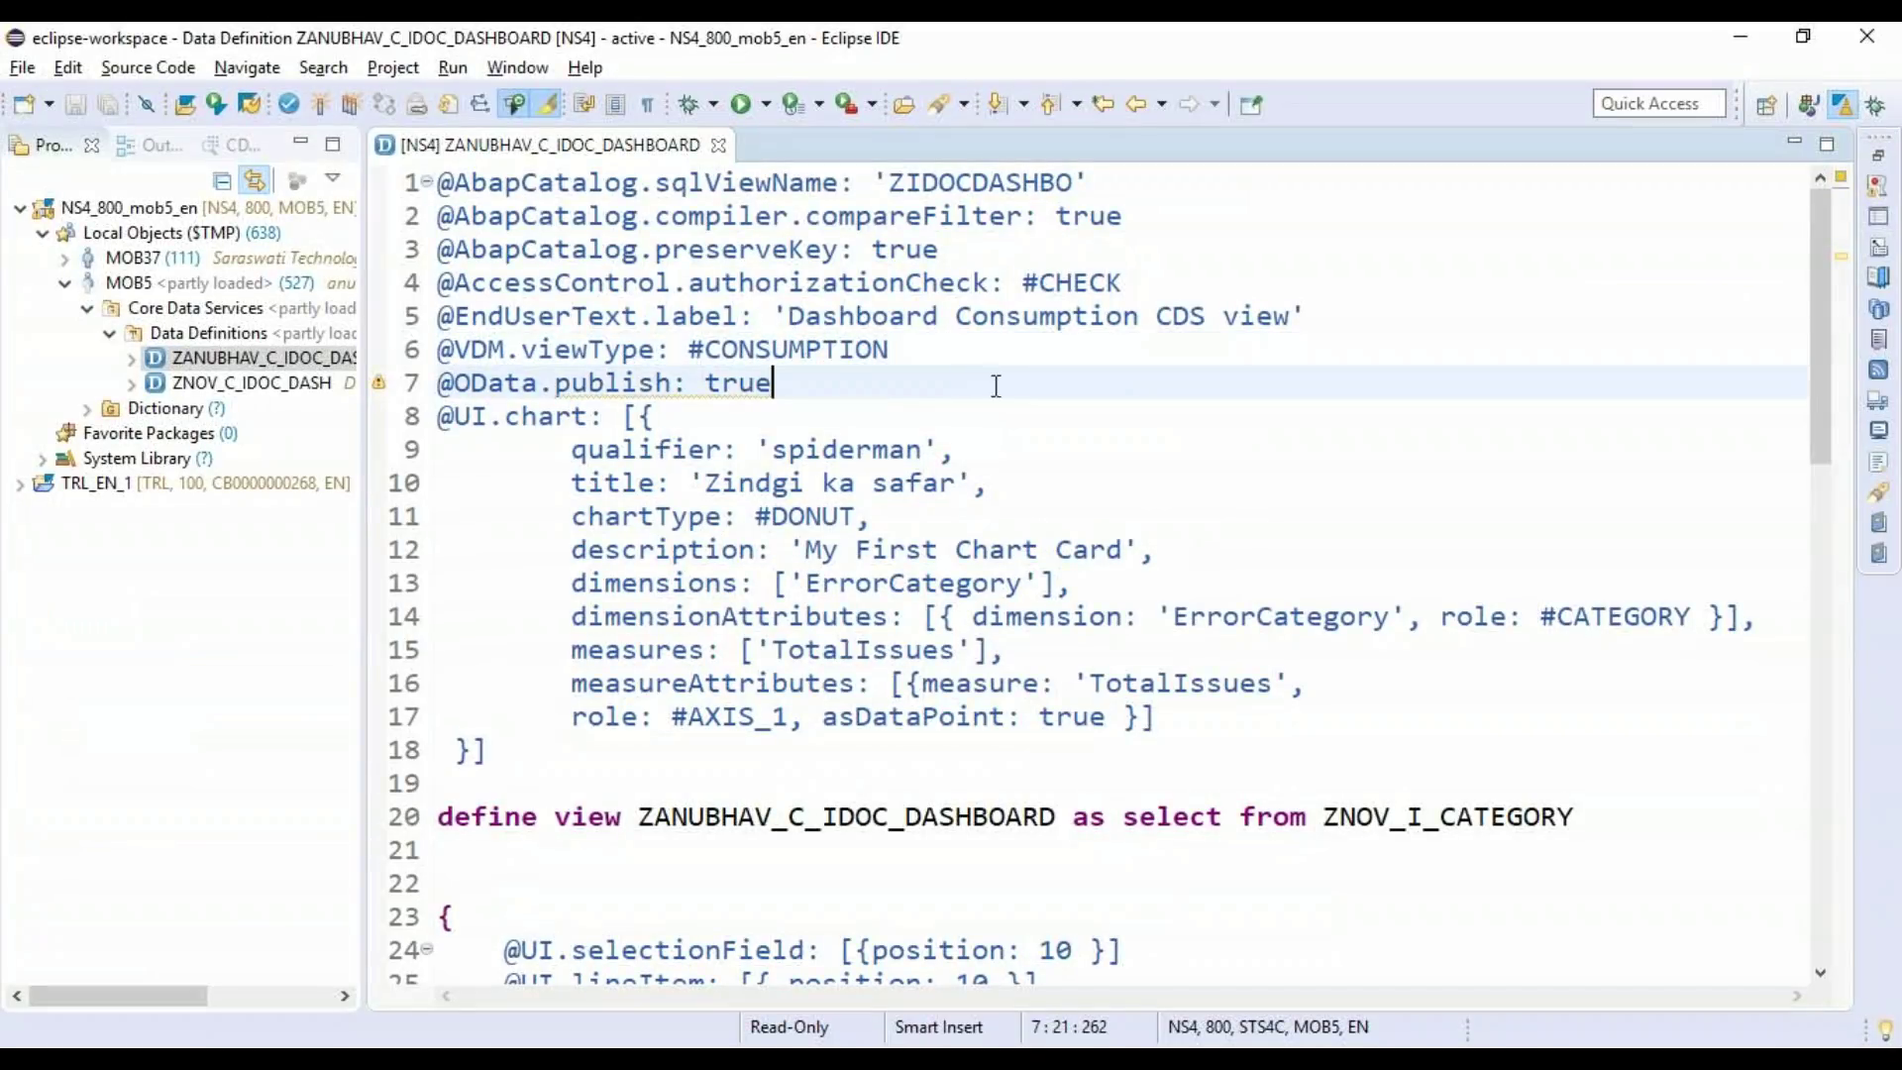
pyautogui.scroll(-5, 995, 404)
pyautogui.scroll(-10, 996, 404)
pyautogui.scroll(15, 1000, 436)
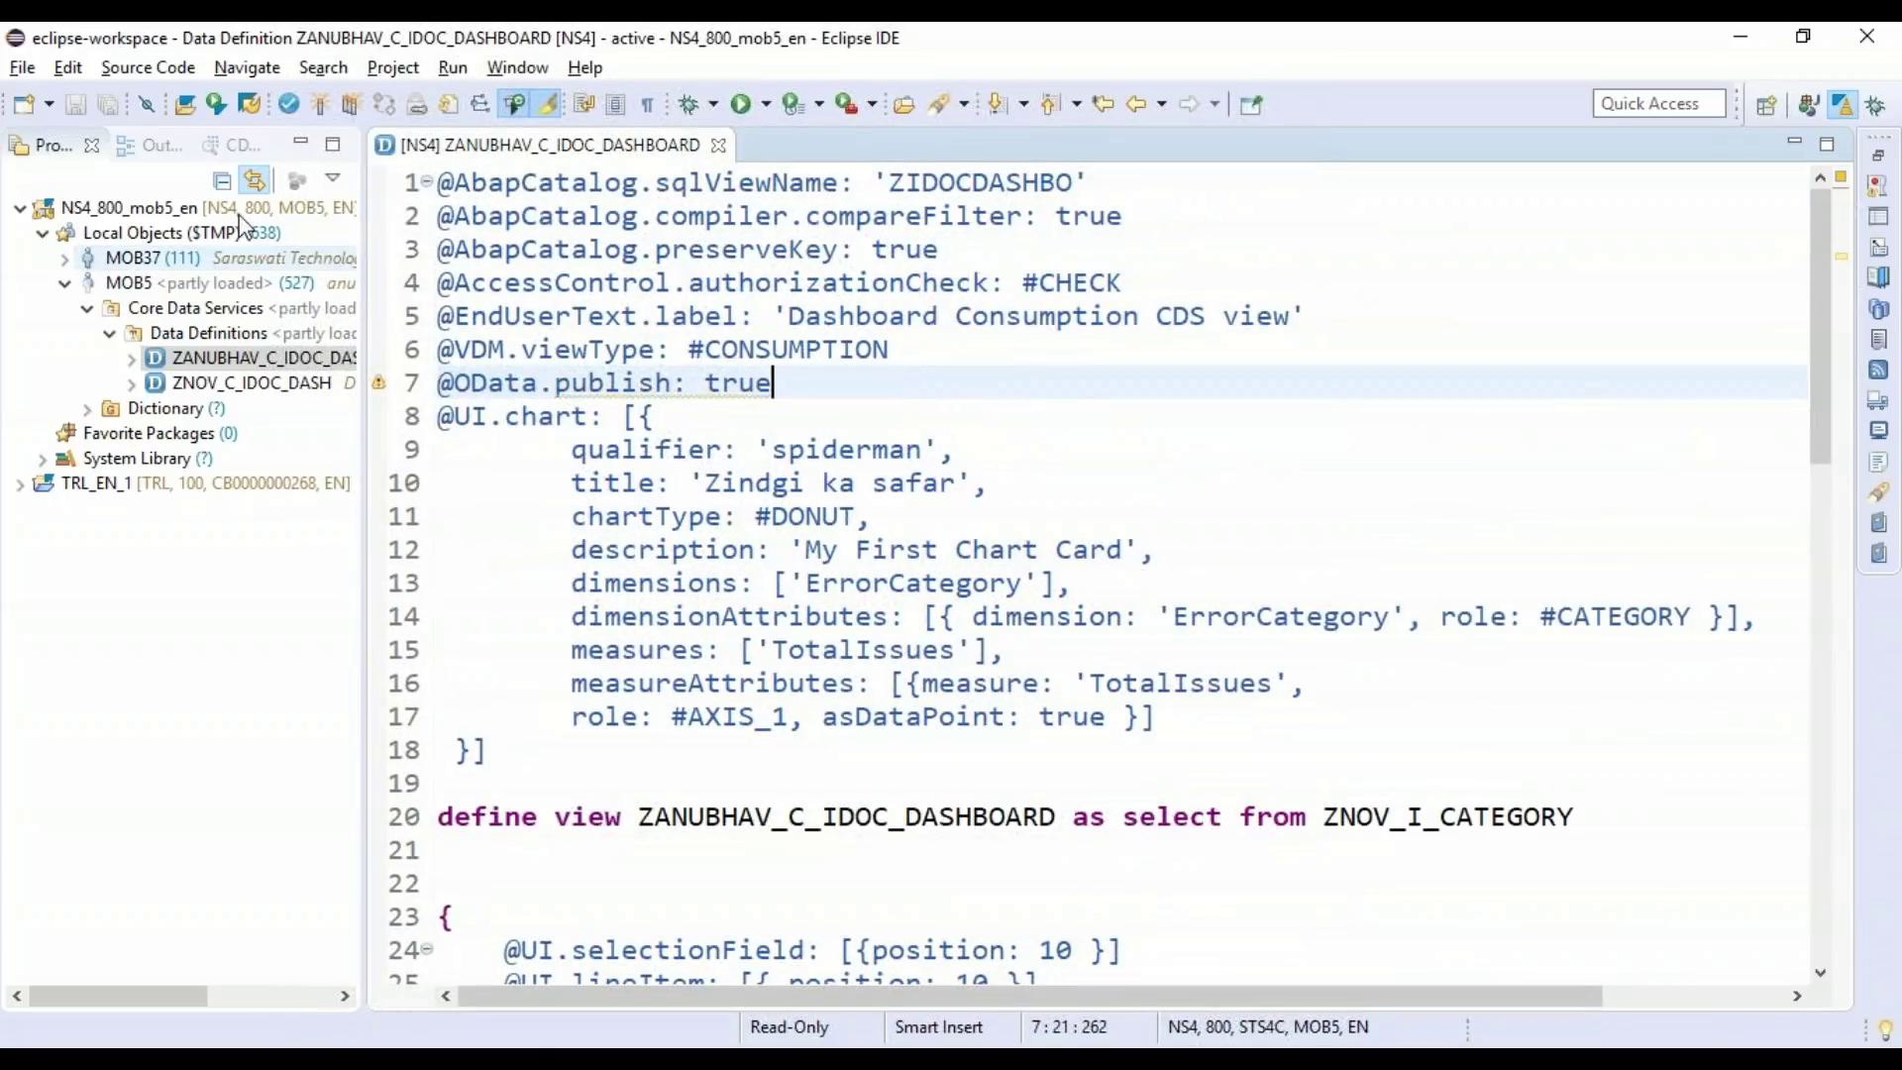
pyautogui.click(227, 155)
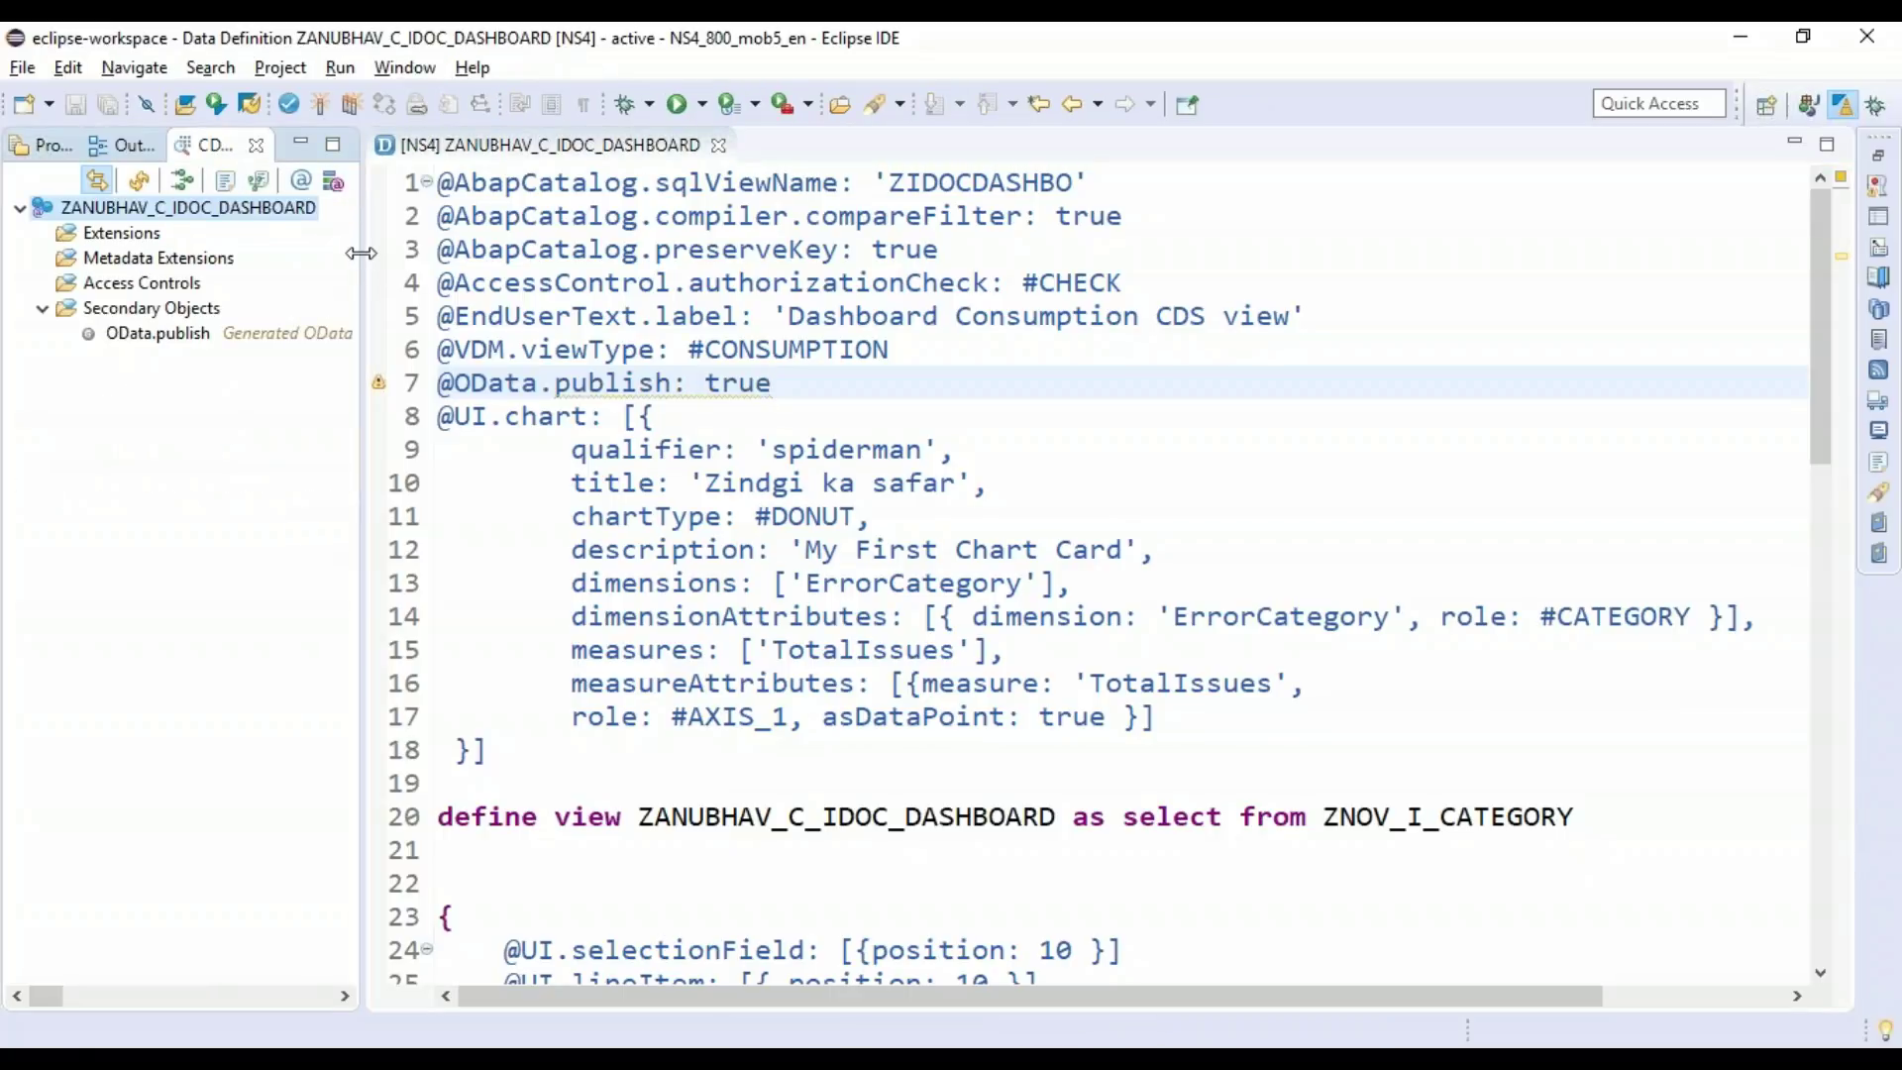
pyautogui.moveTo(364, 251); pyautogui.dragTo(492, 251)
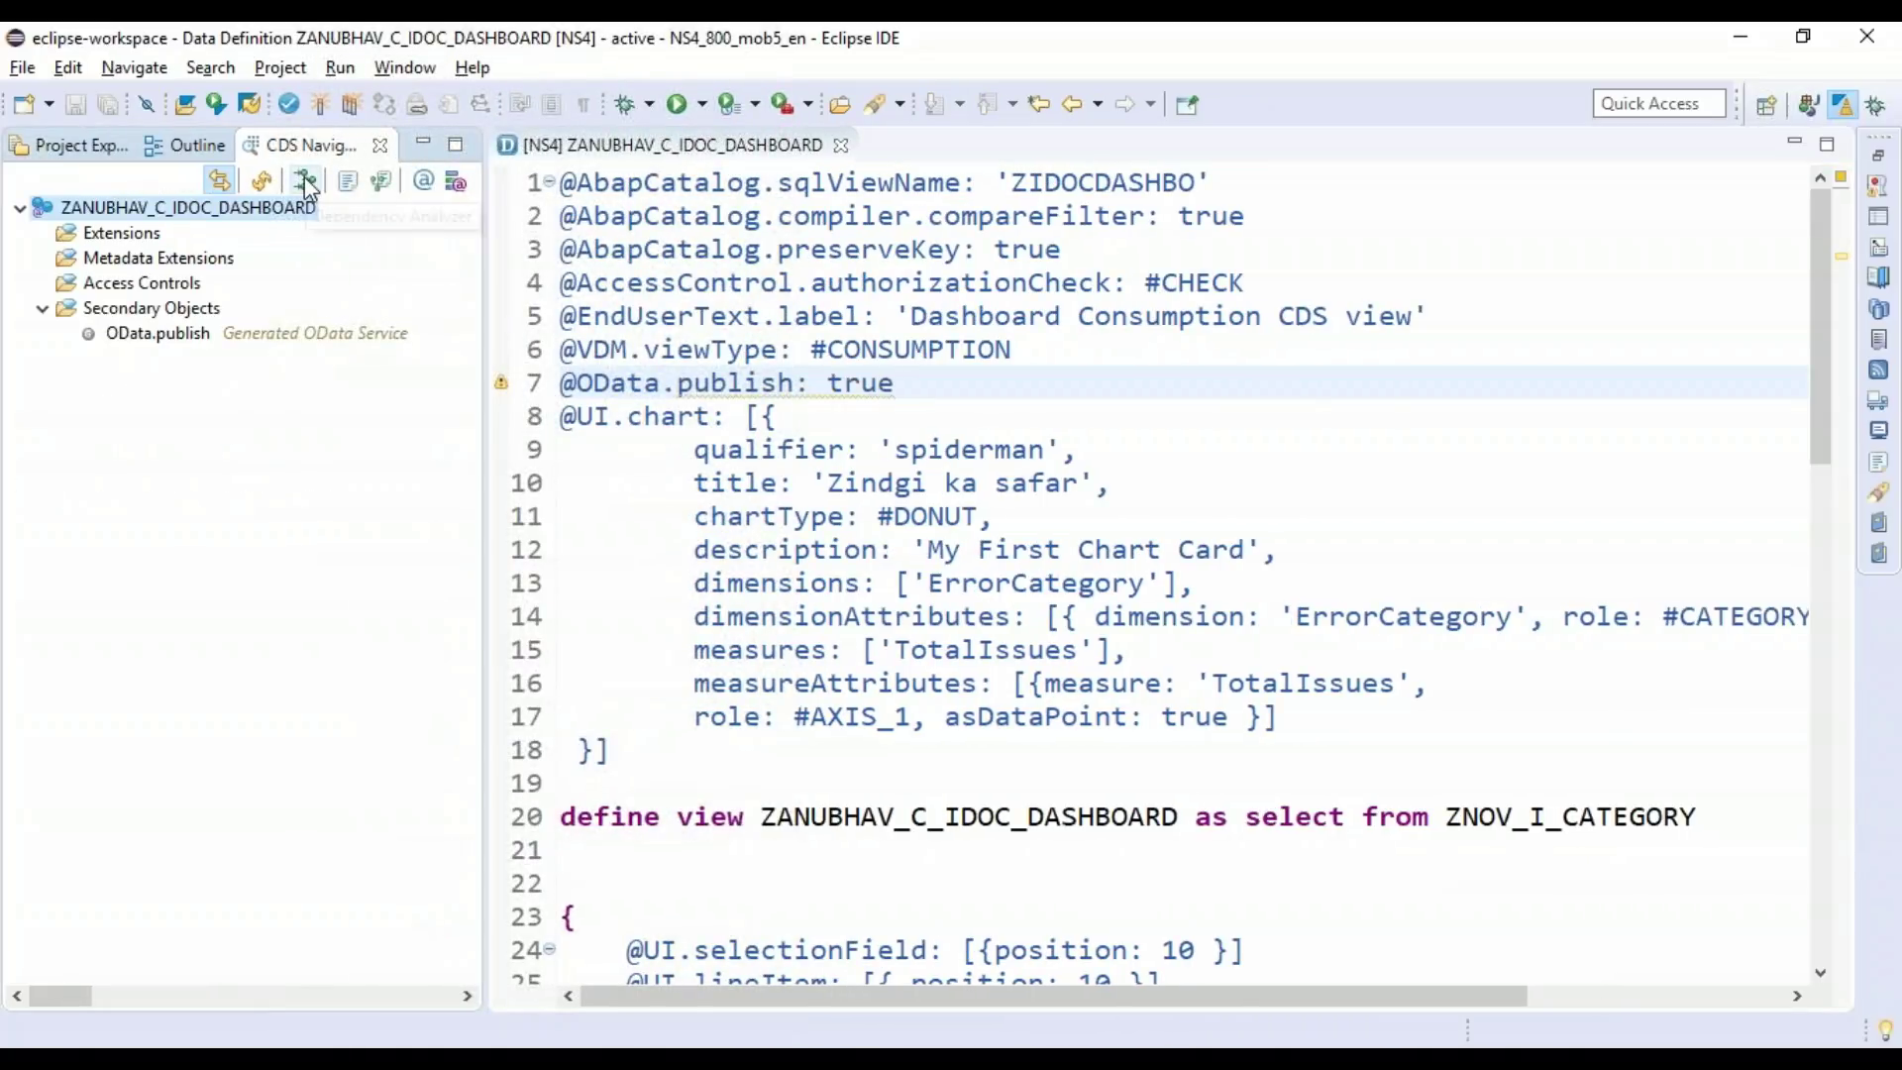
pyautogui.click(309, 186)
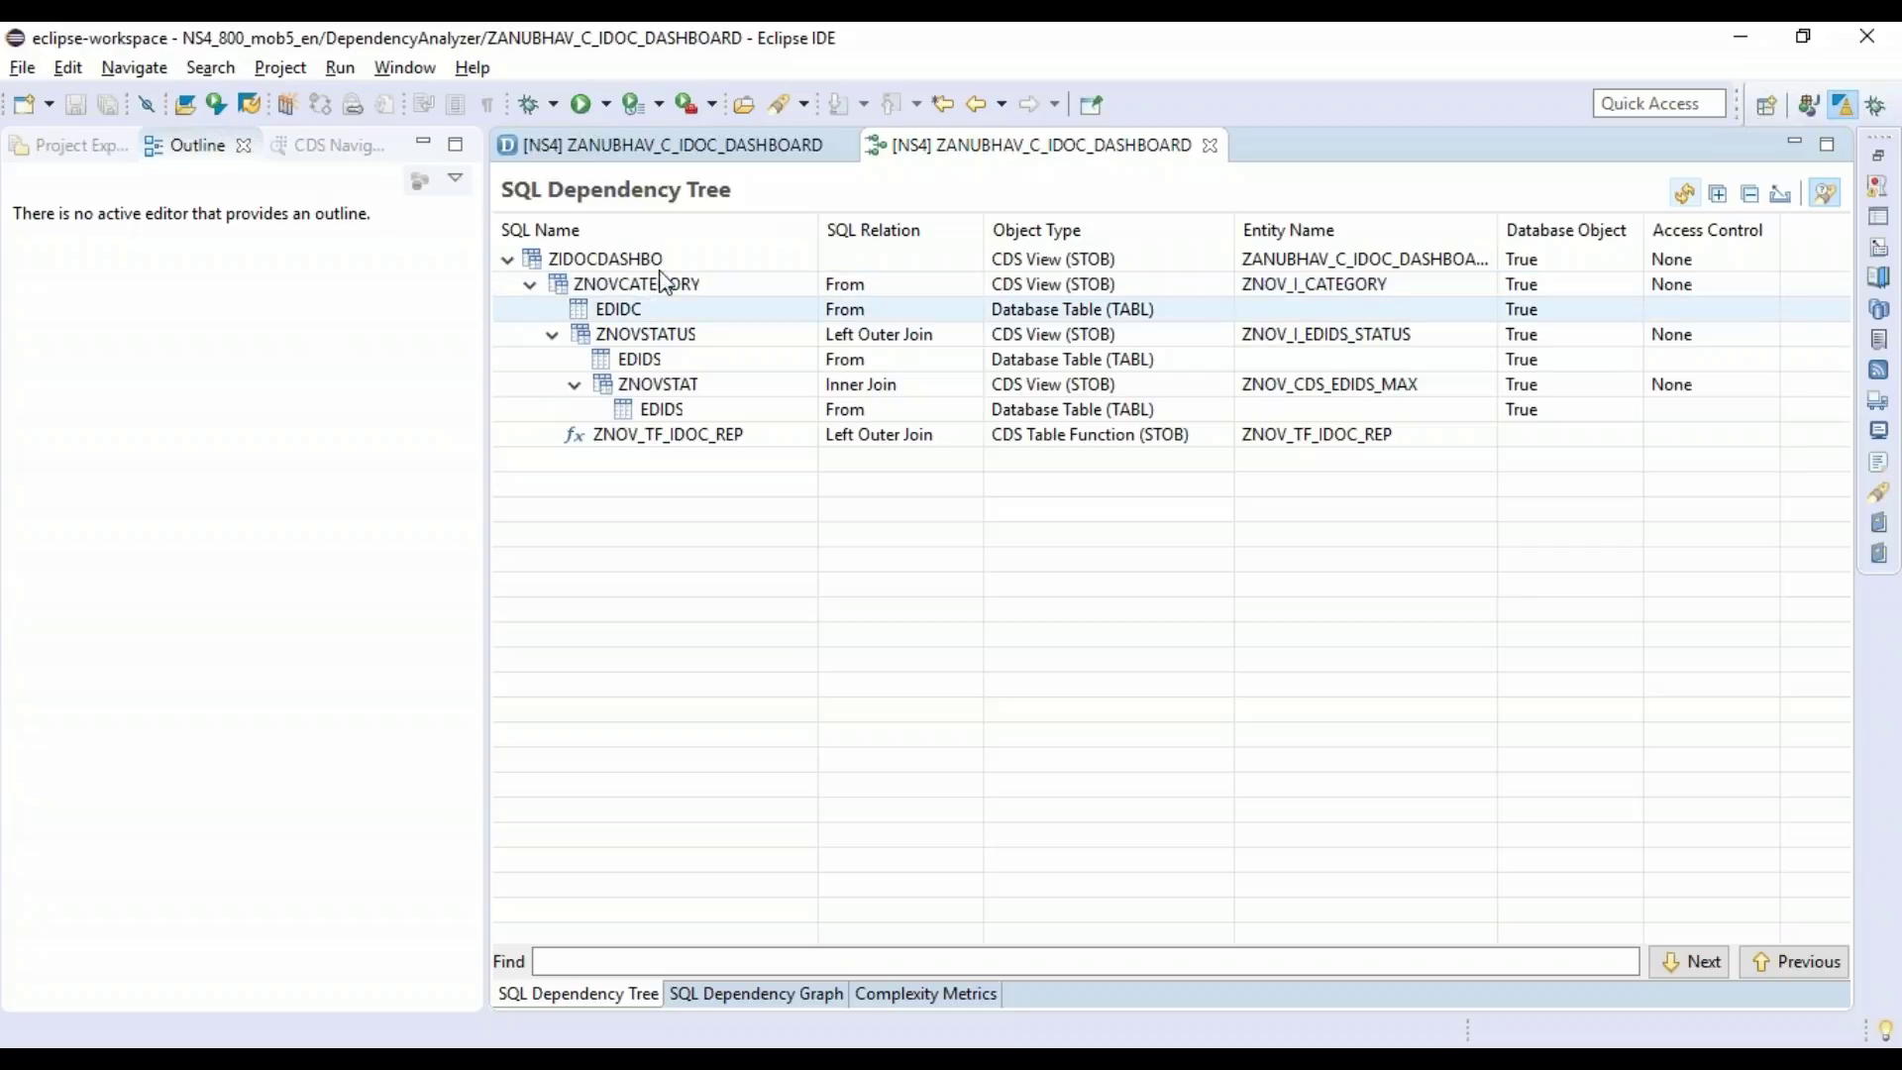
# - Browse the dependency tree, collapse and re-expand ZNOVSTATUS, then display the SQL Dependency Graph
pyautogui.click(651, 439)
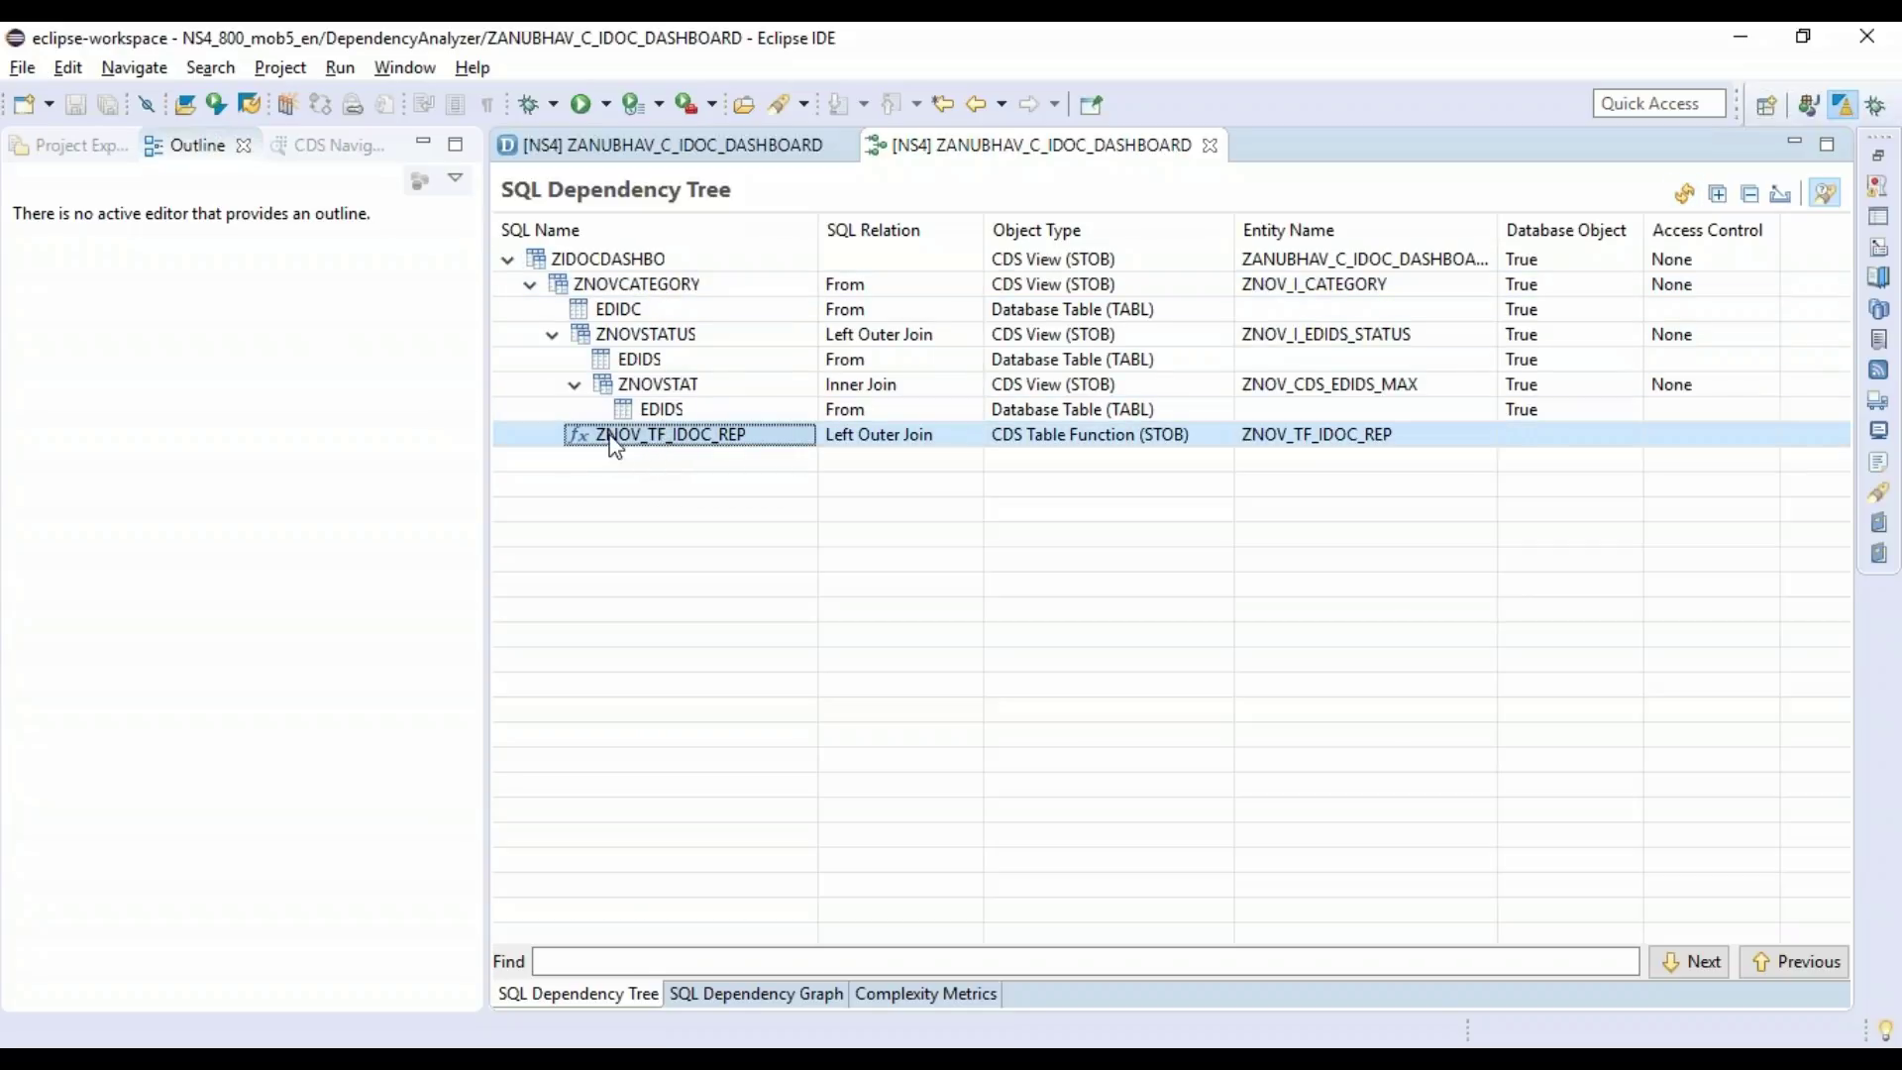
pyautogui.press('Up')
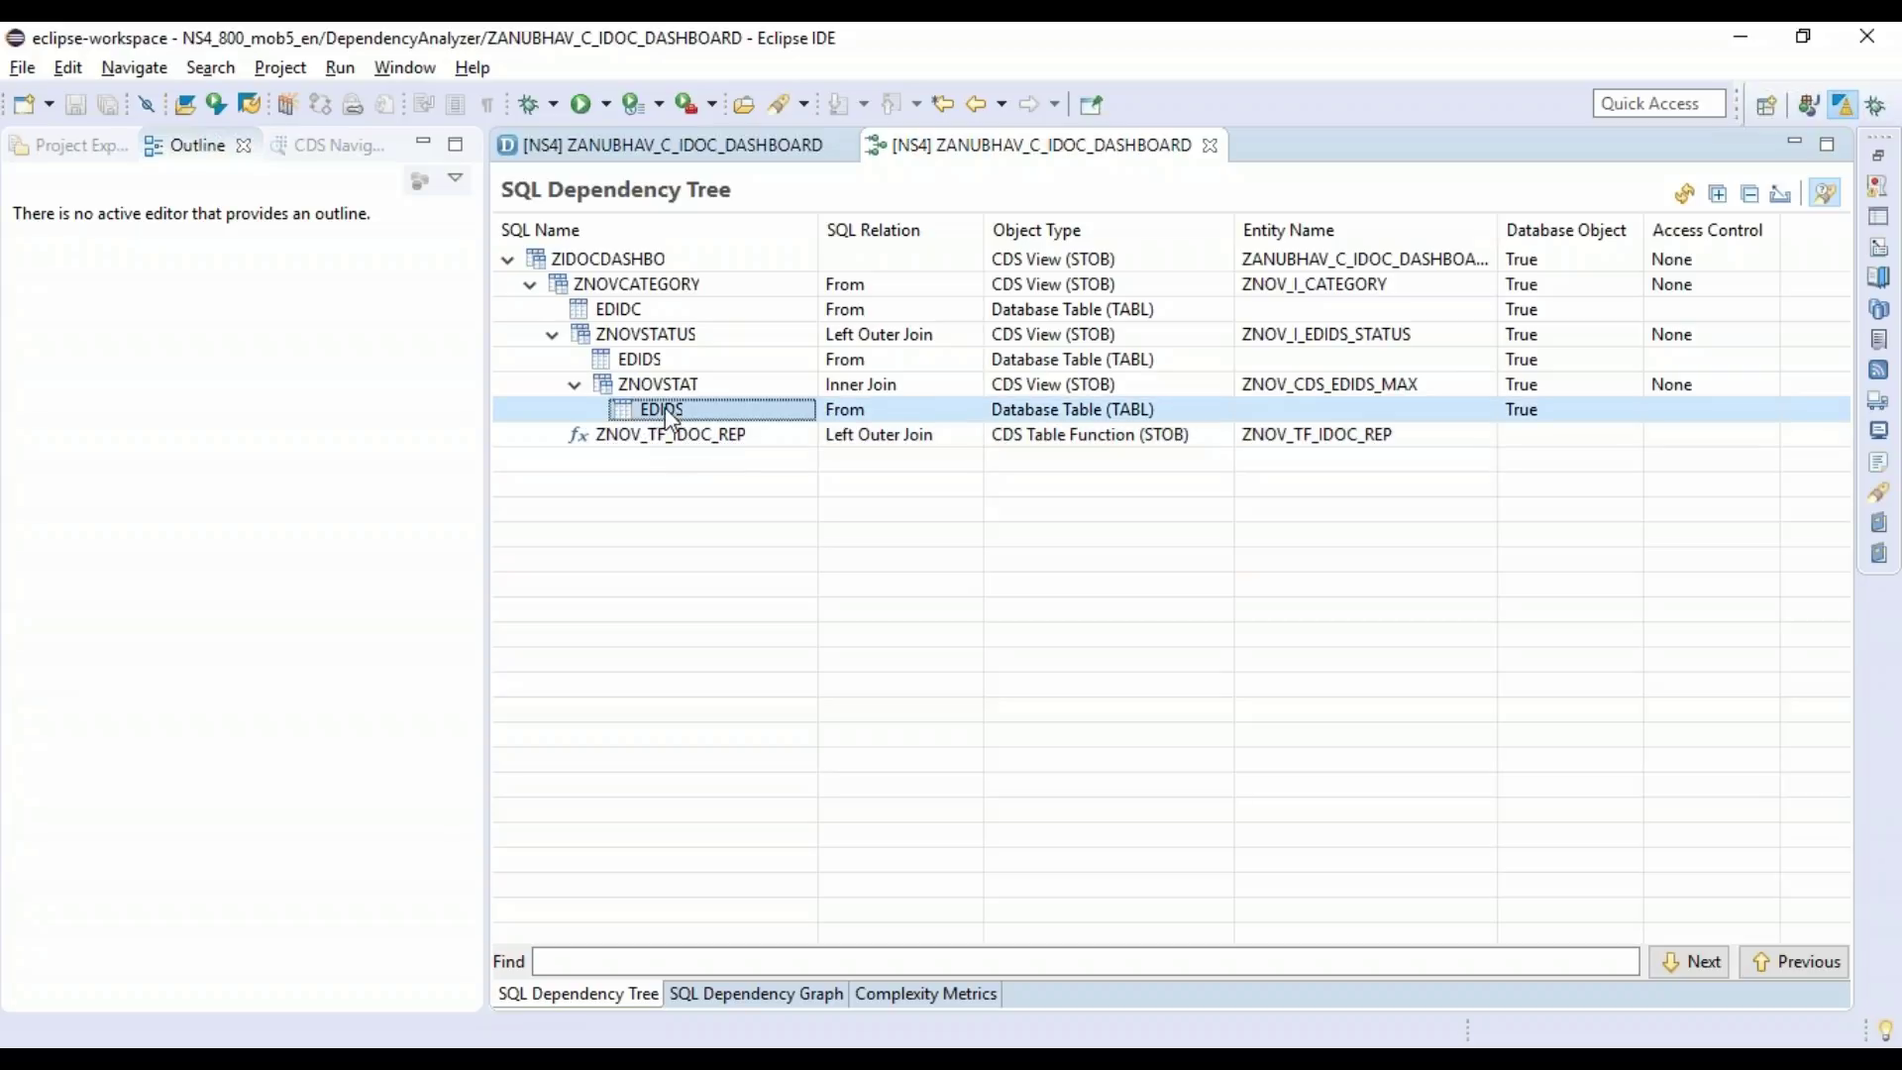
pyautogui.press('Up')
pyautogui.press('Up')
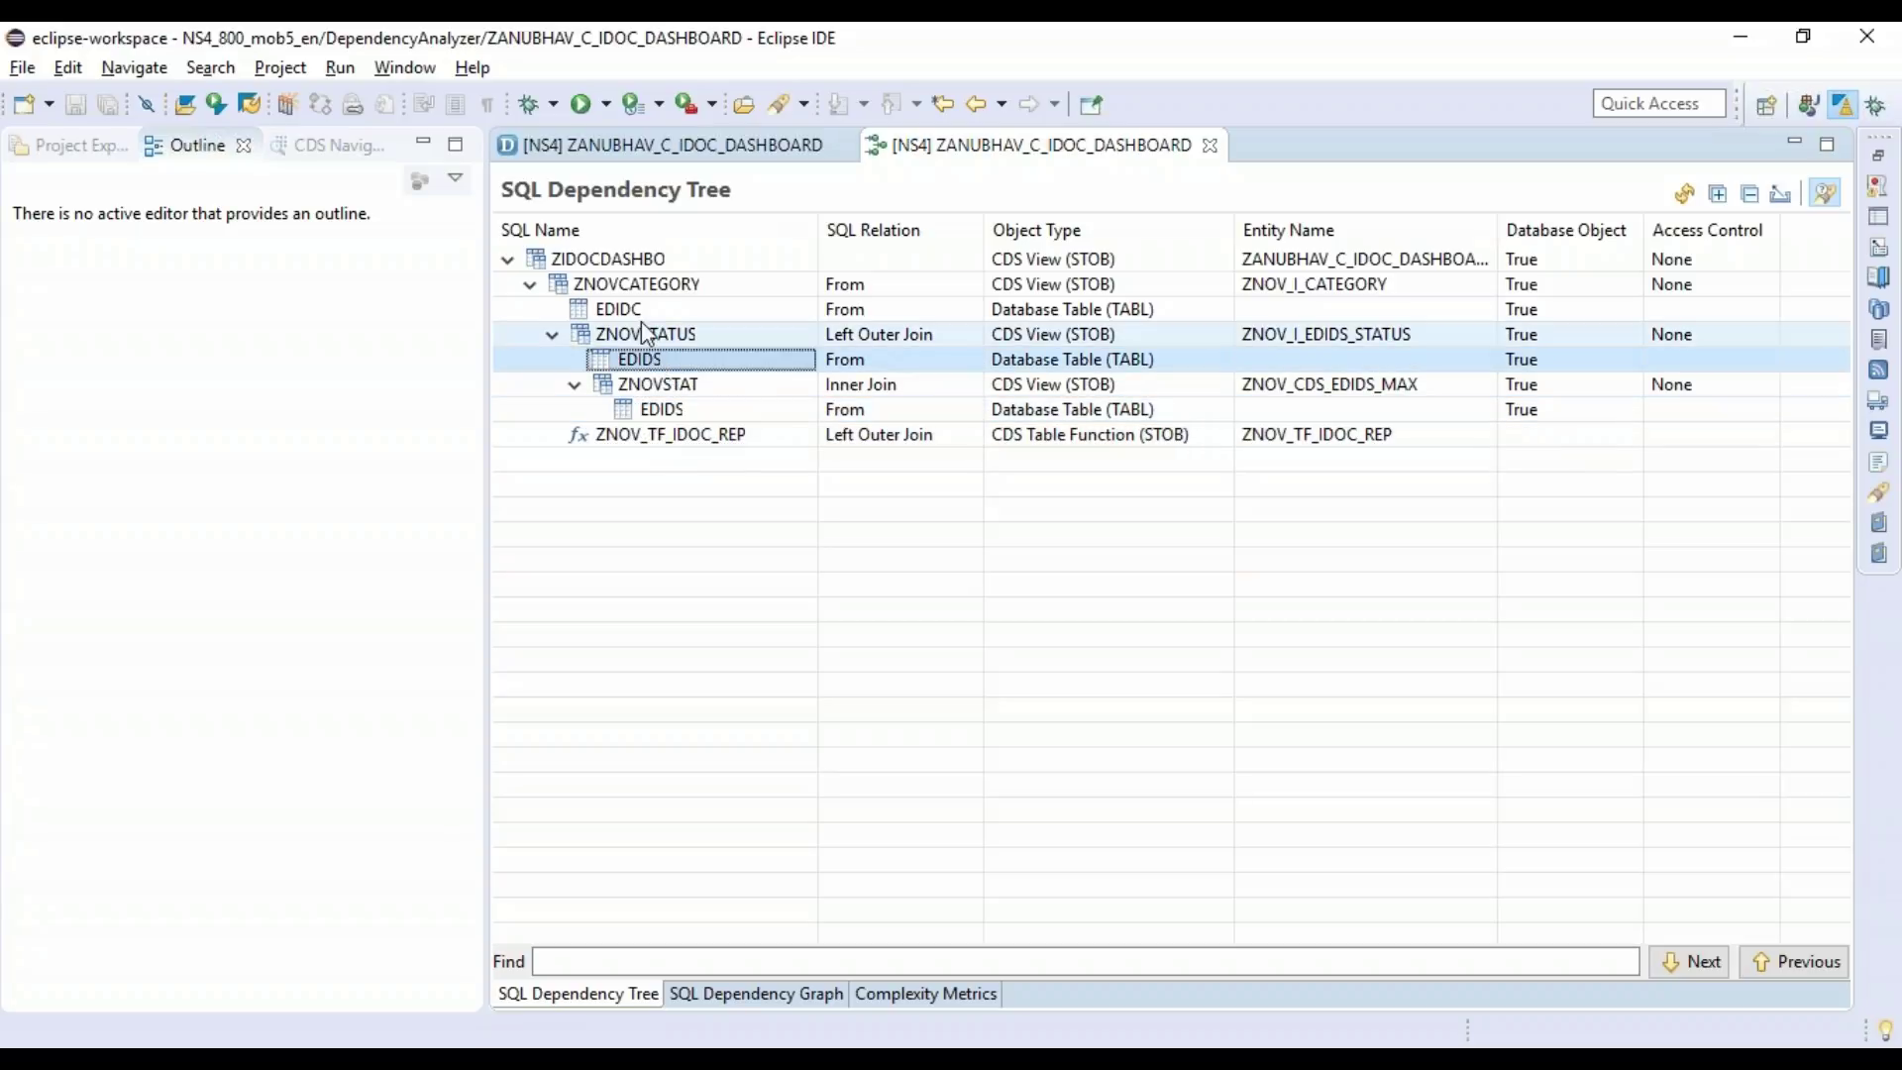
pyautogui.click(610, 309)
pyautogui.click(552, 336)
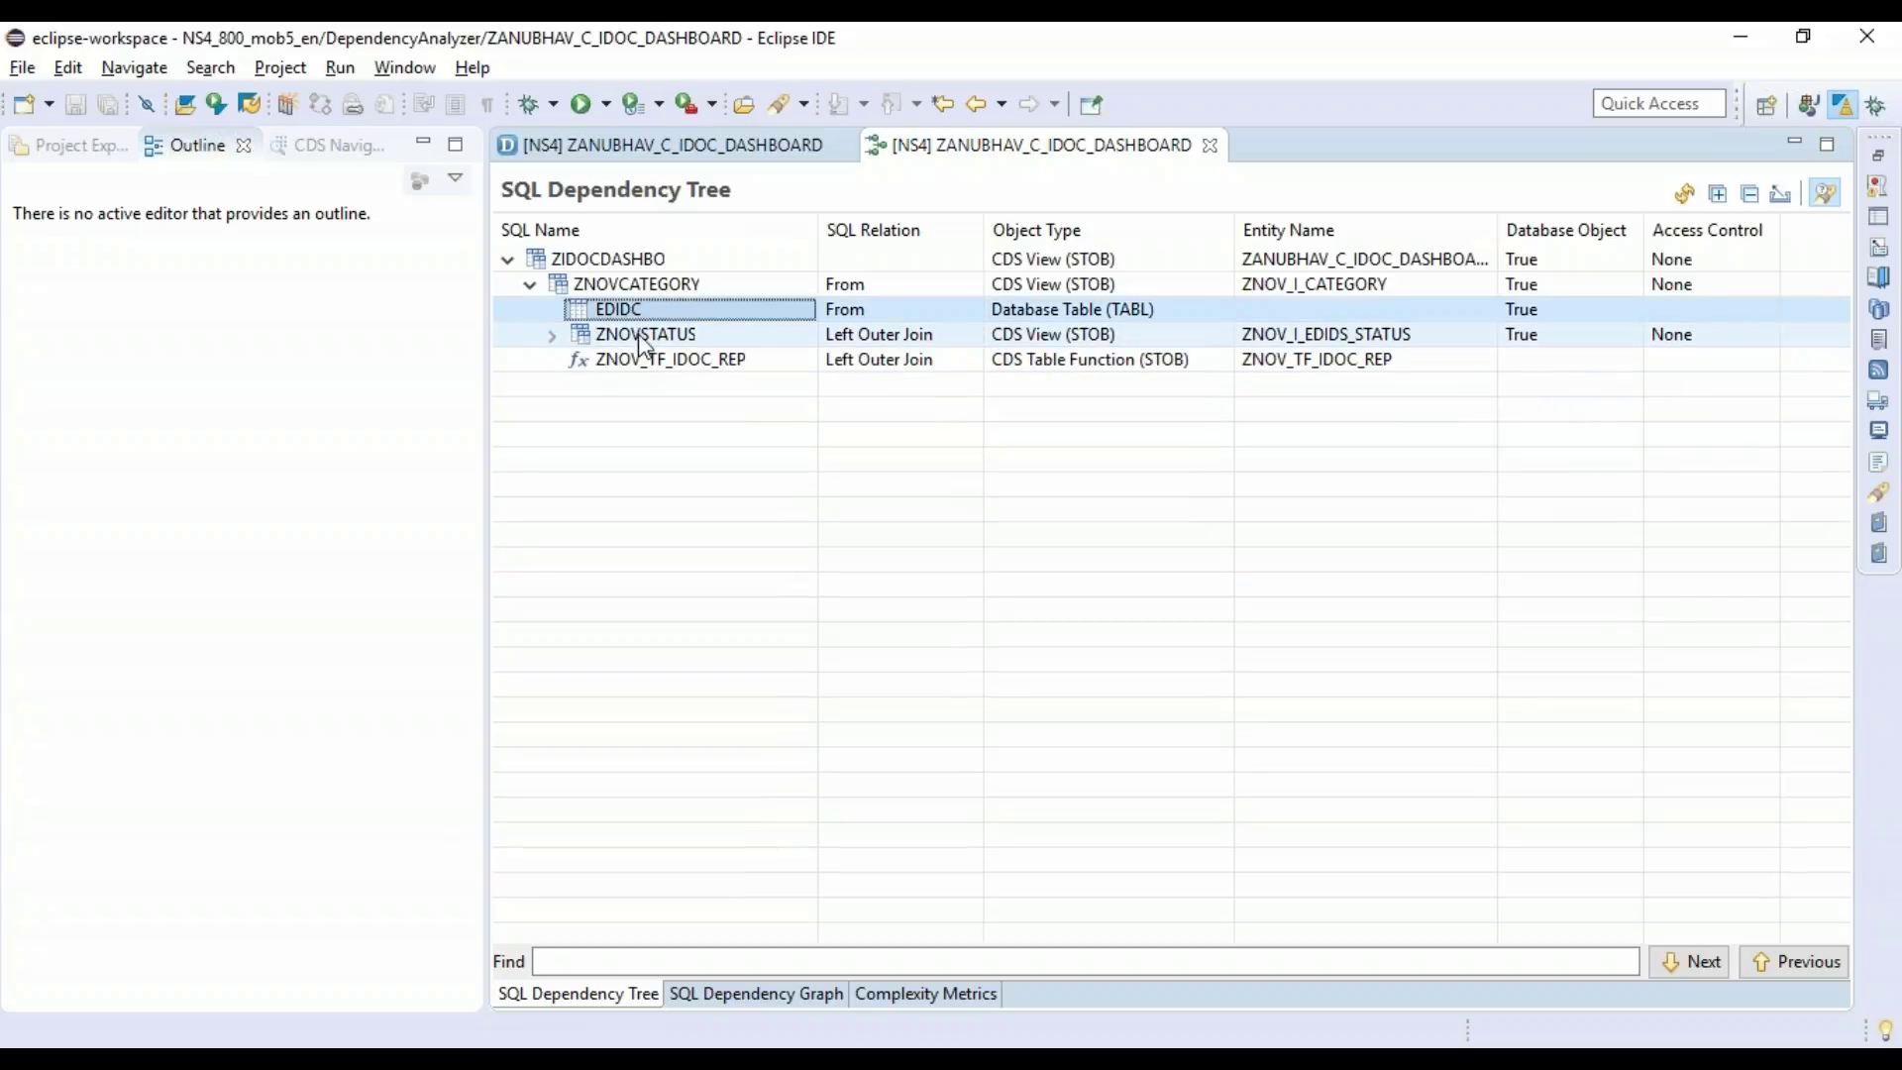
pyautogui.click(551, 337)
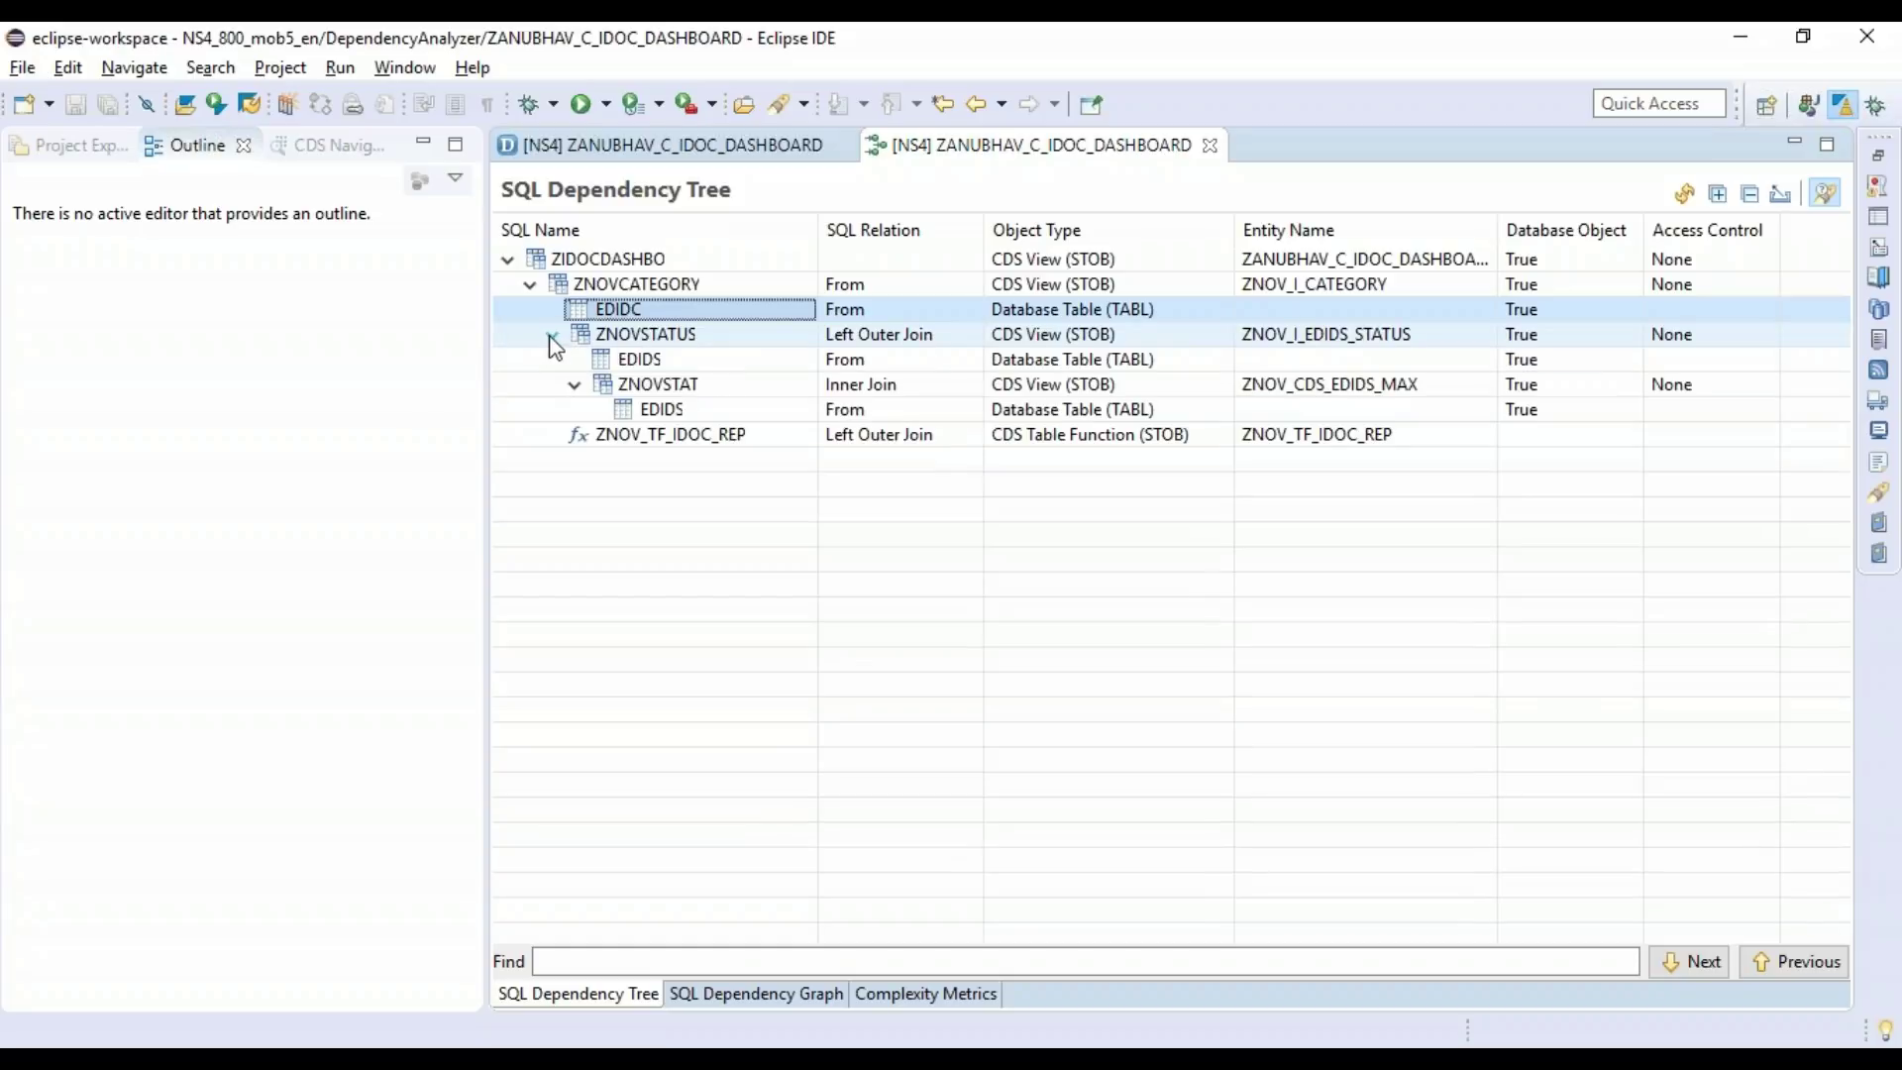
pyautogui.click(642, 336)
pyautogui.click(639, 313)
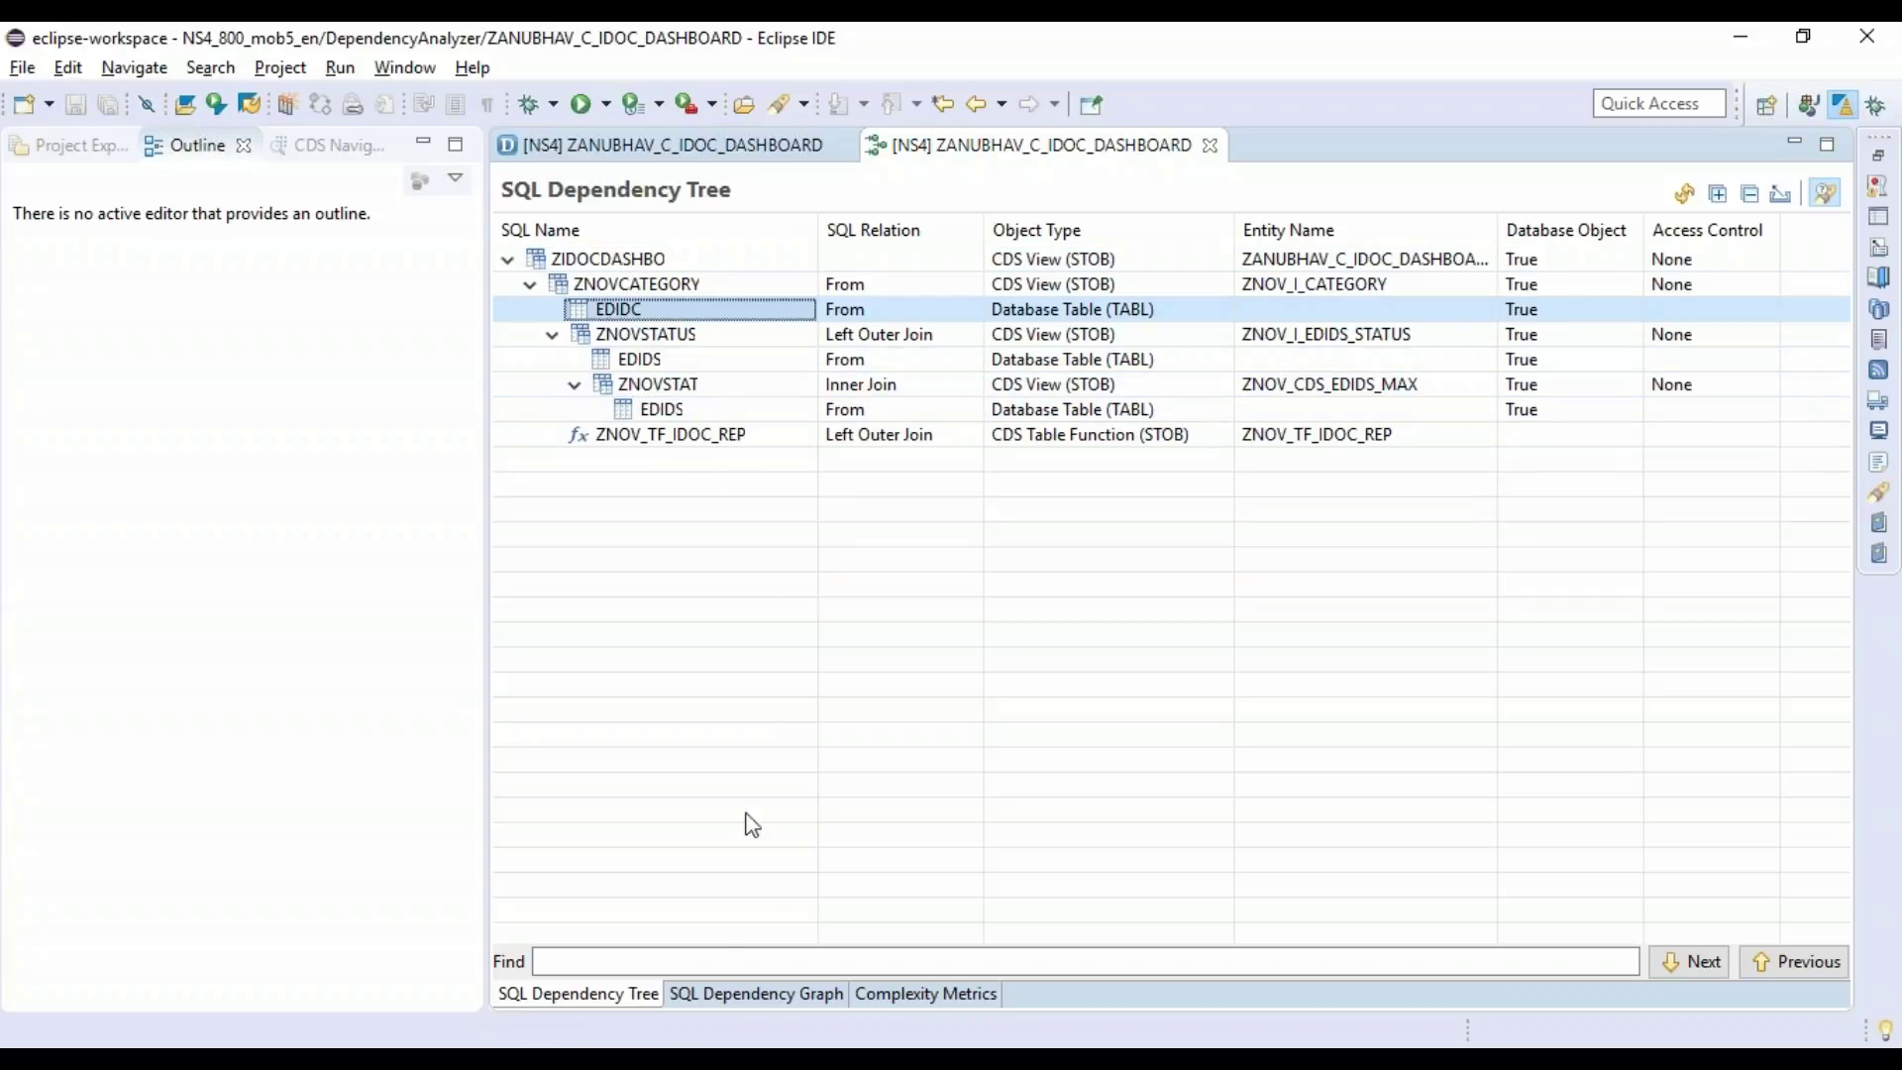
pyautogui.click(726, 999)
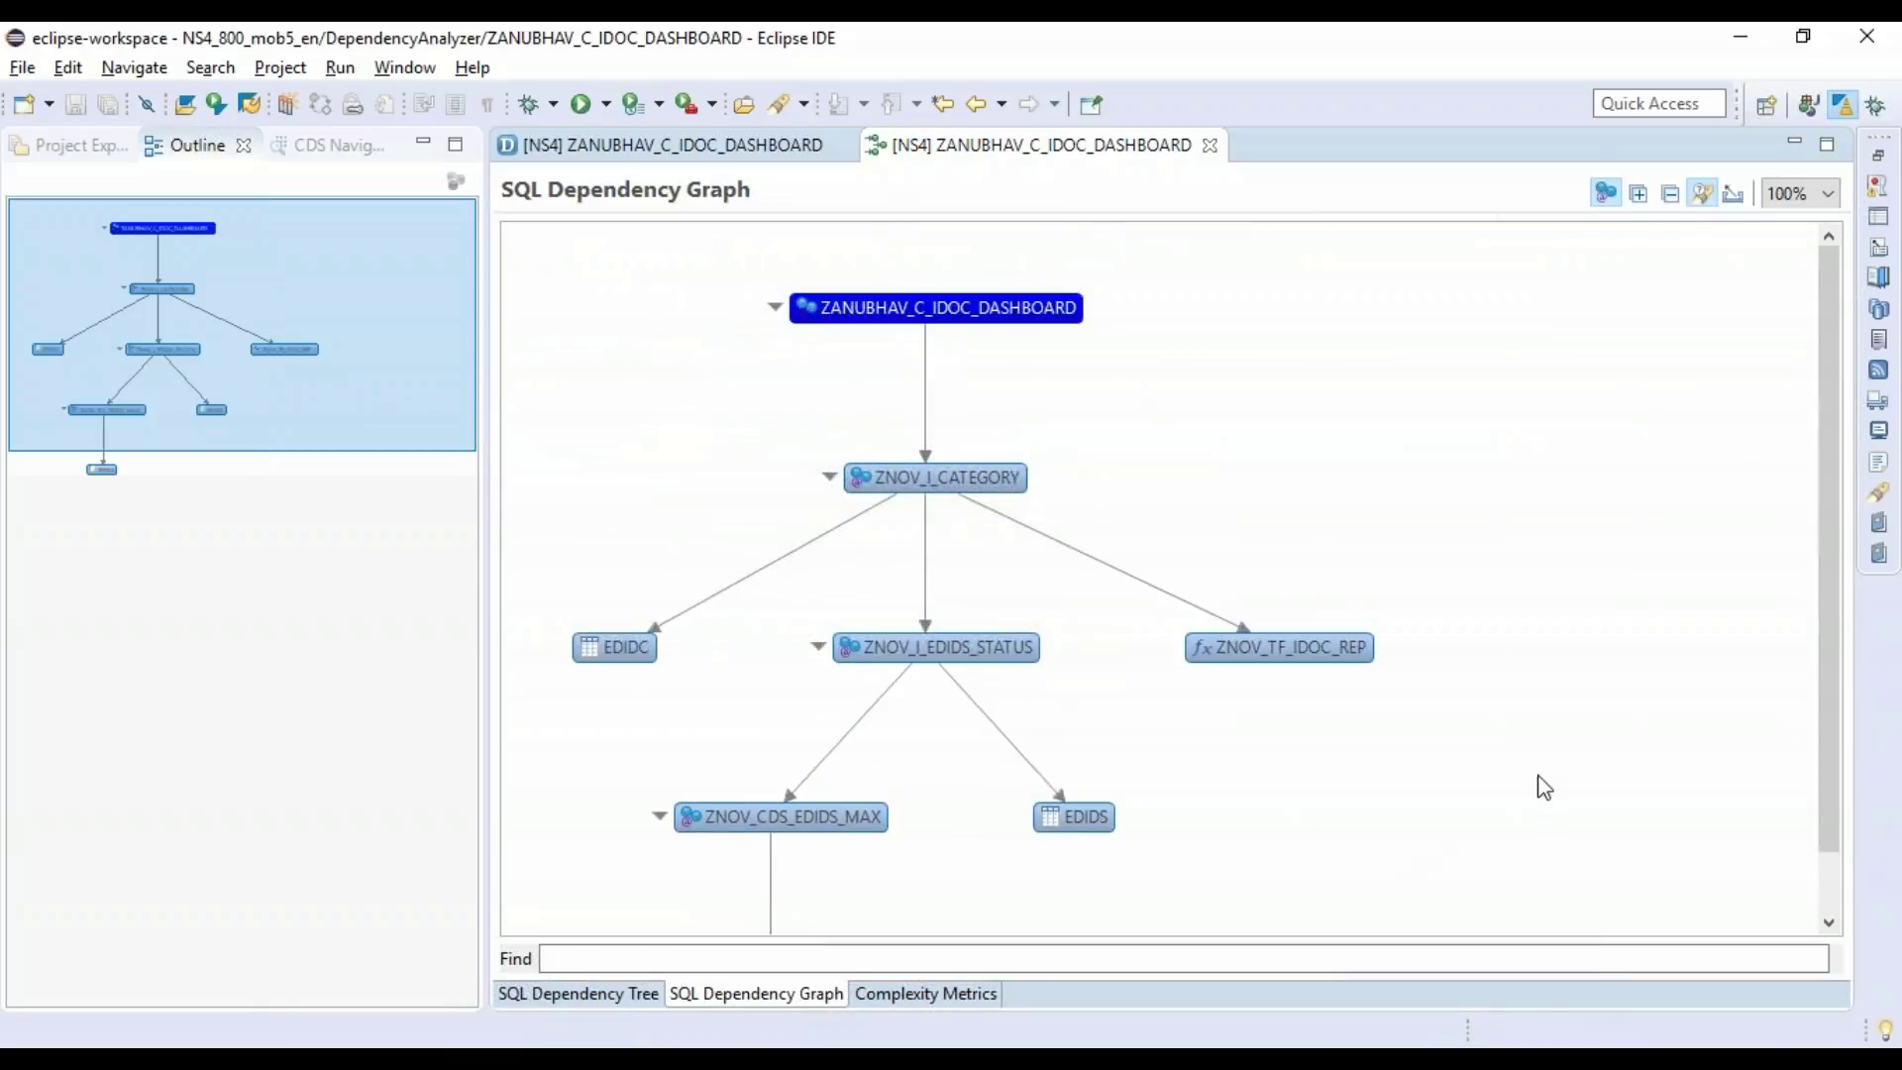
# - Highlight the EDIDS paths in the graph, ending on the EDIDS table under ZNOV_I_EDIDS_STATUS
pyautogui.scroll(-1, 1540, 785)
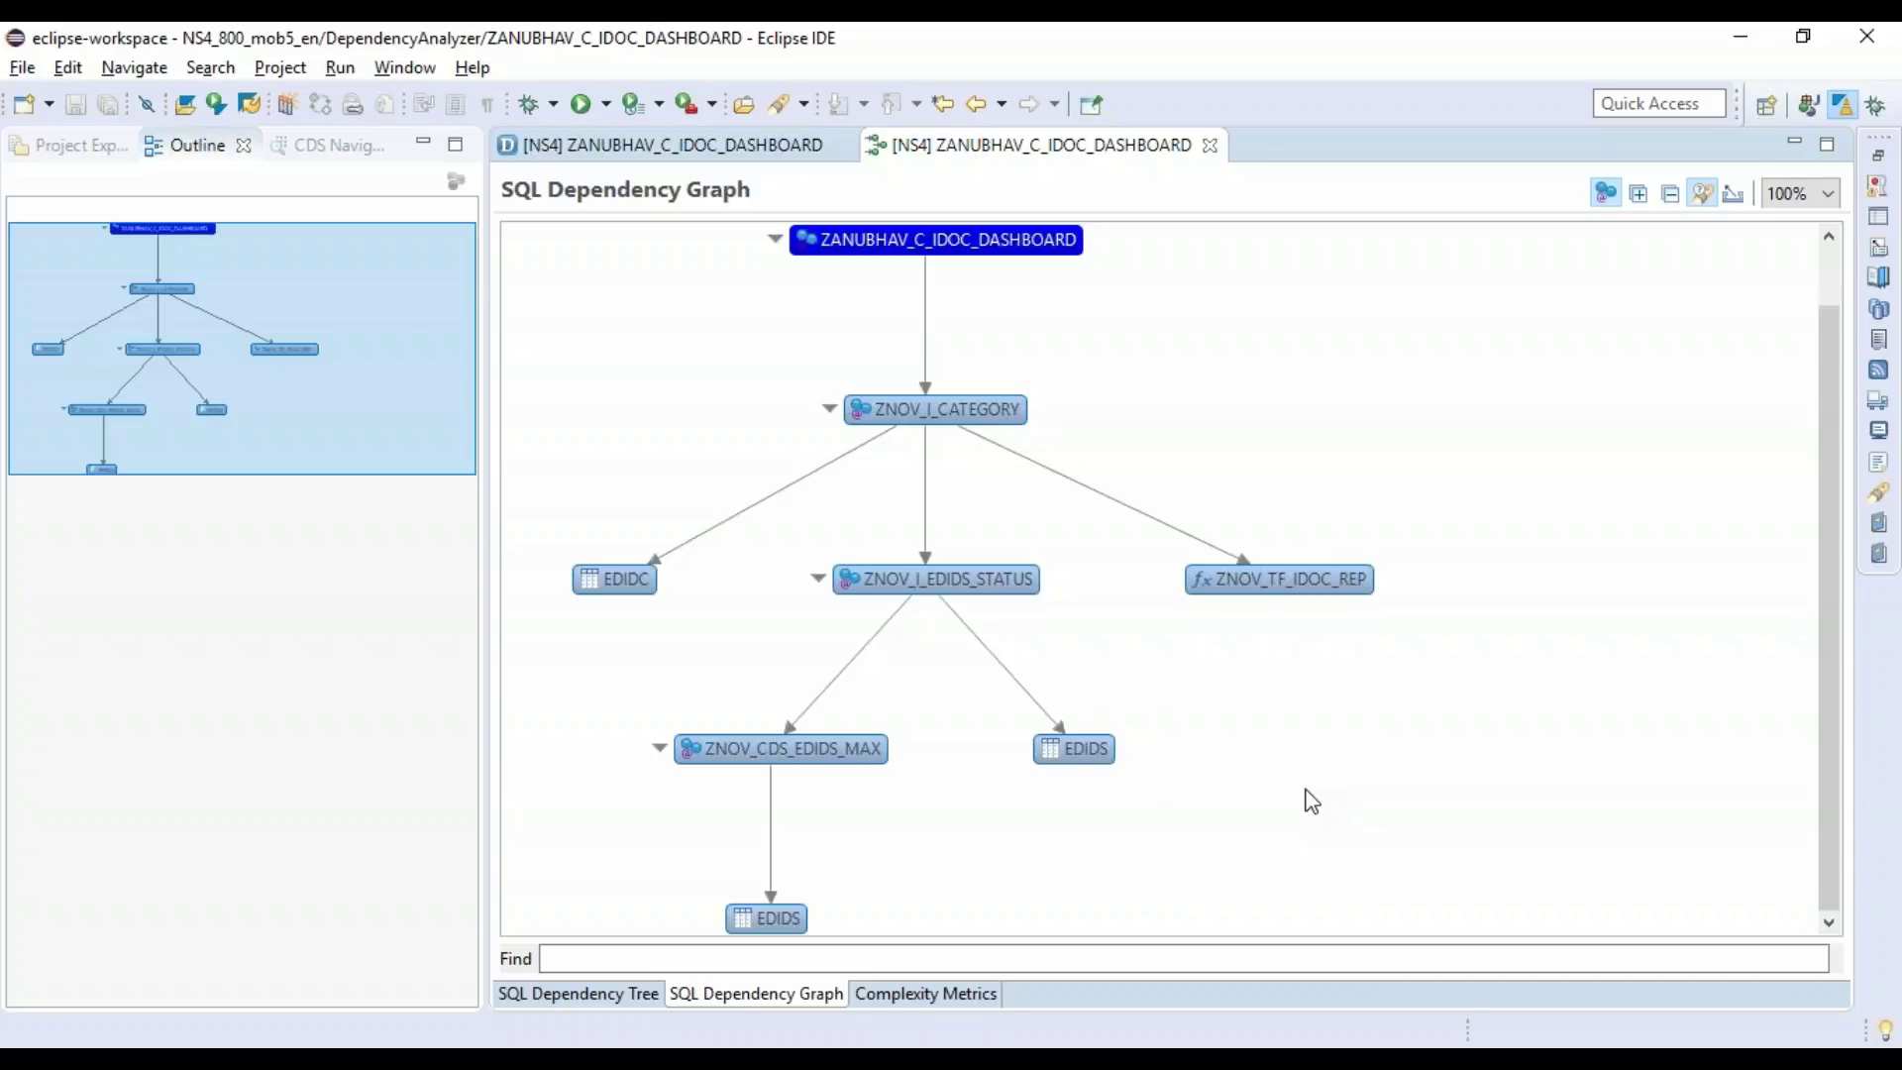
pyautogui.click(782, 918)
pyautogui.click(1088, 758)
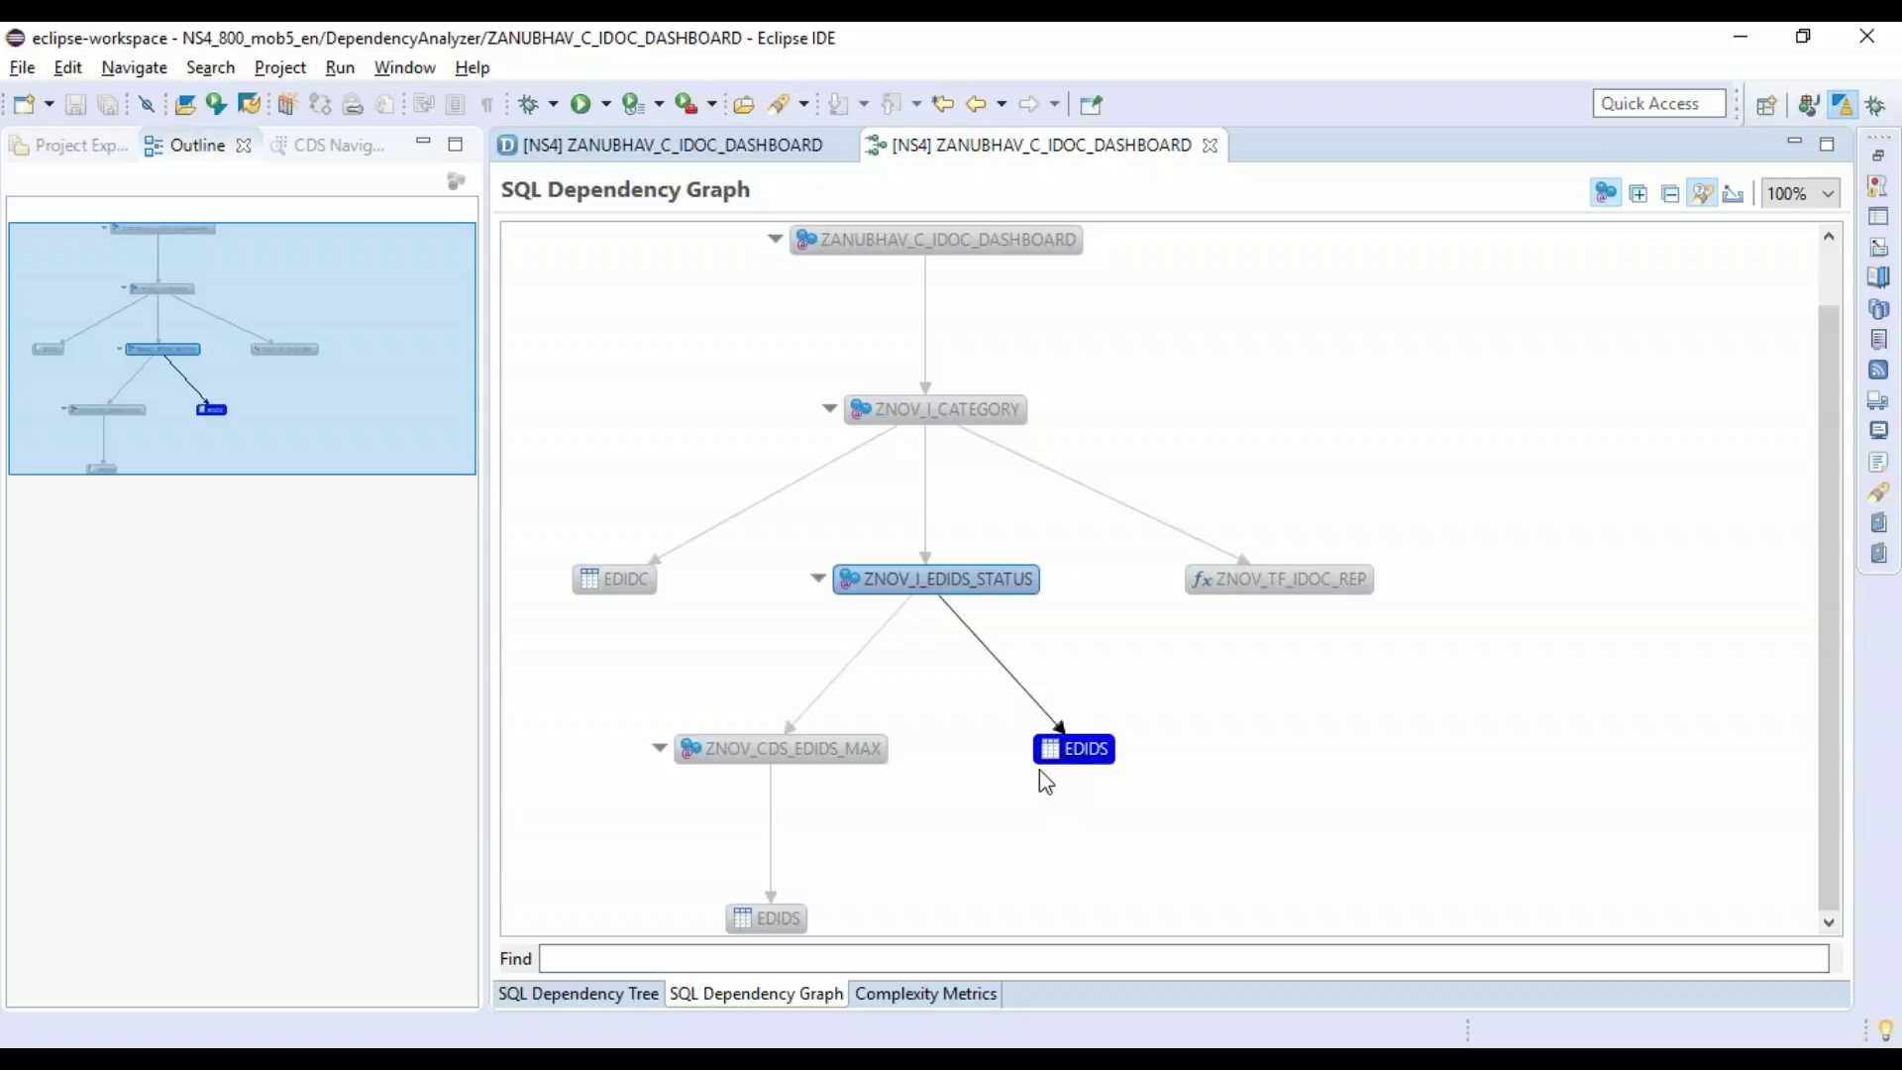
# - Review the ZANUBHAV_C_IDOC_DASHBOARD source in the data definition editor, then return to PowerPoint
pyautogui.click(716, 148)
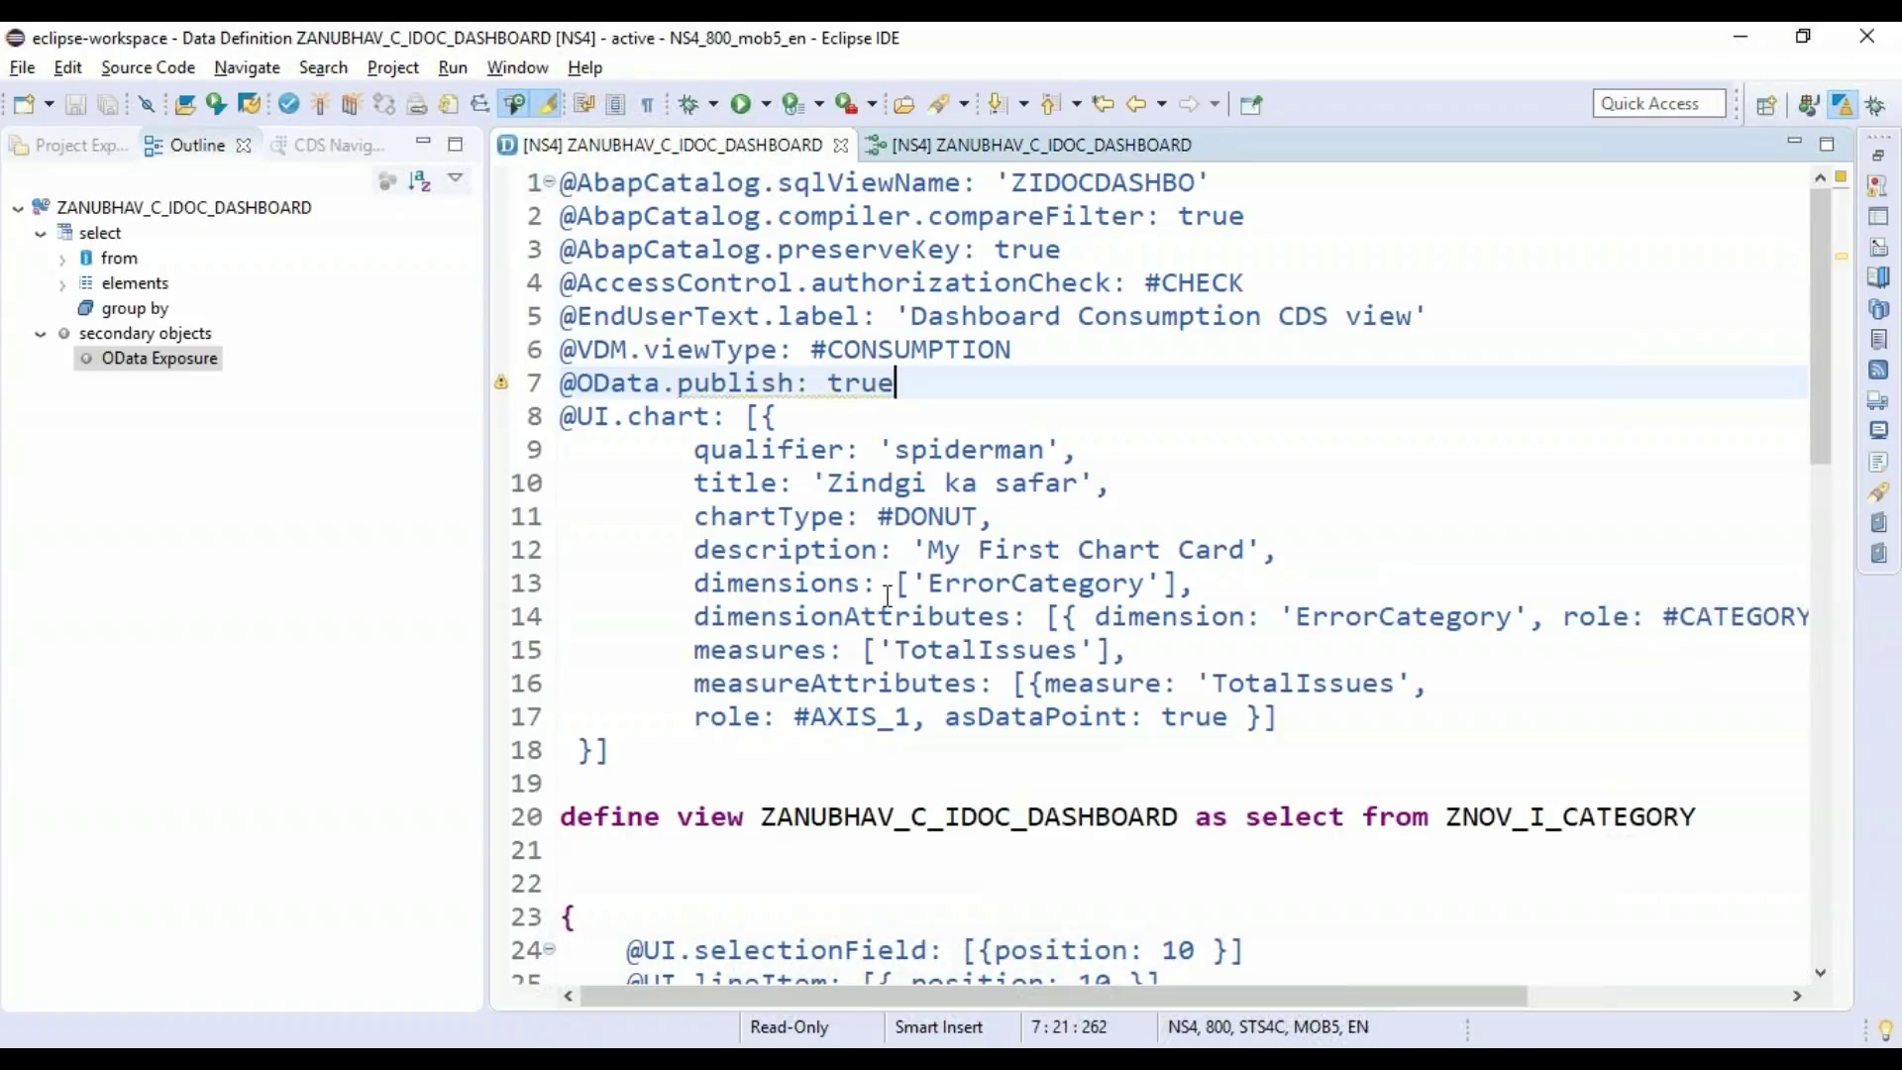
pyautogui.scroll(-7, 931, 830)
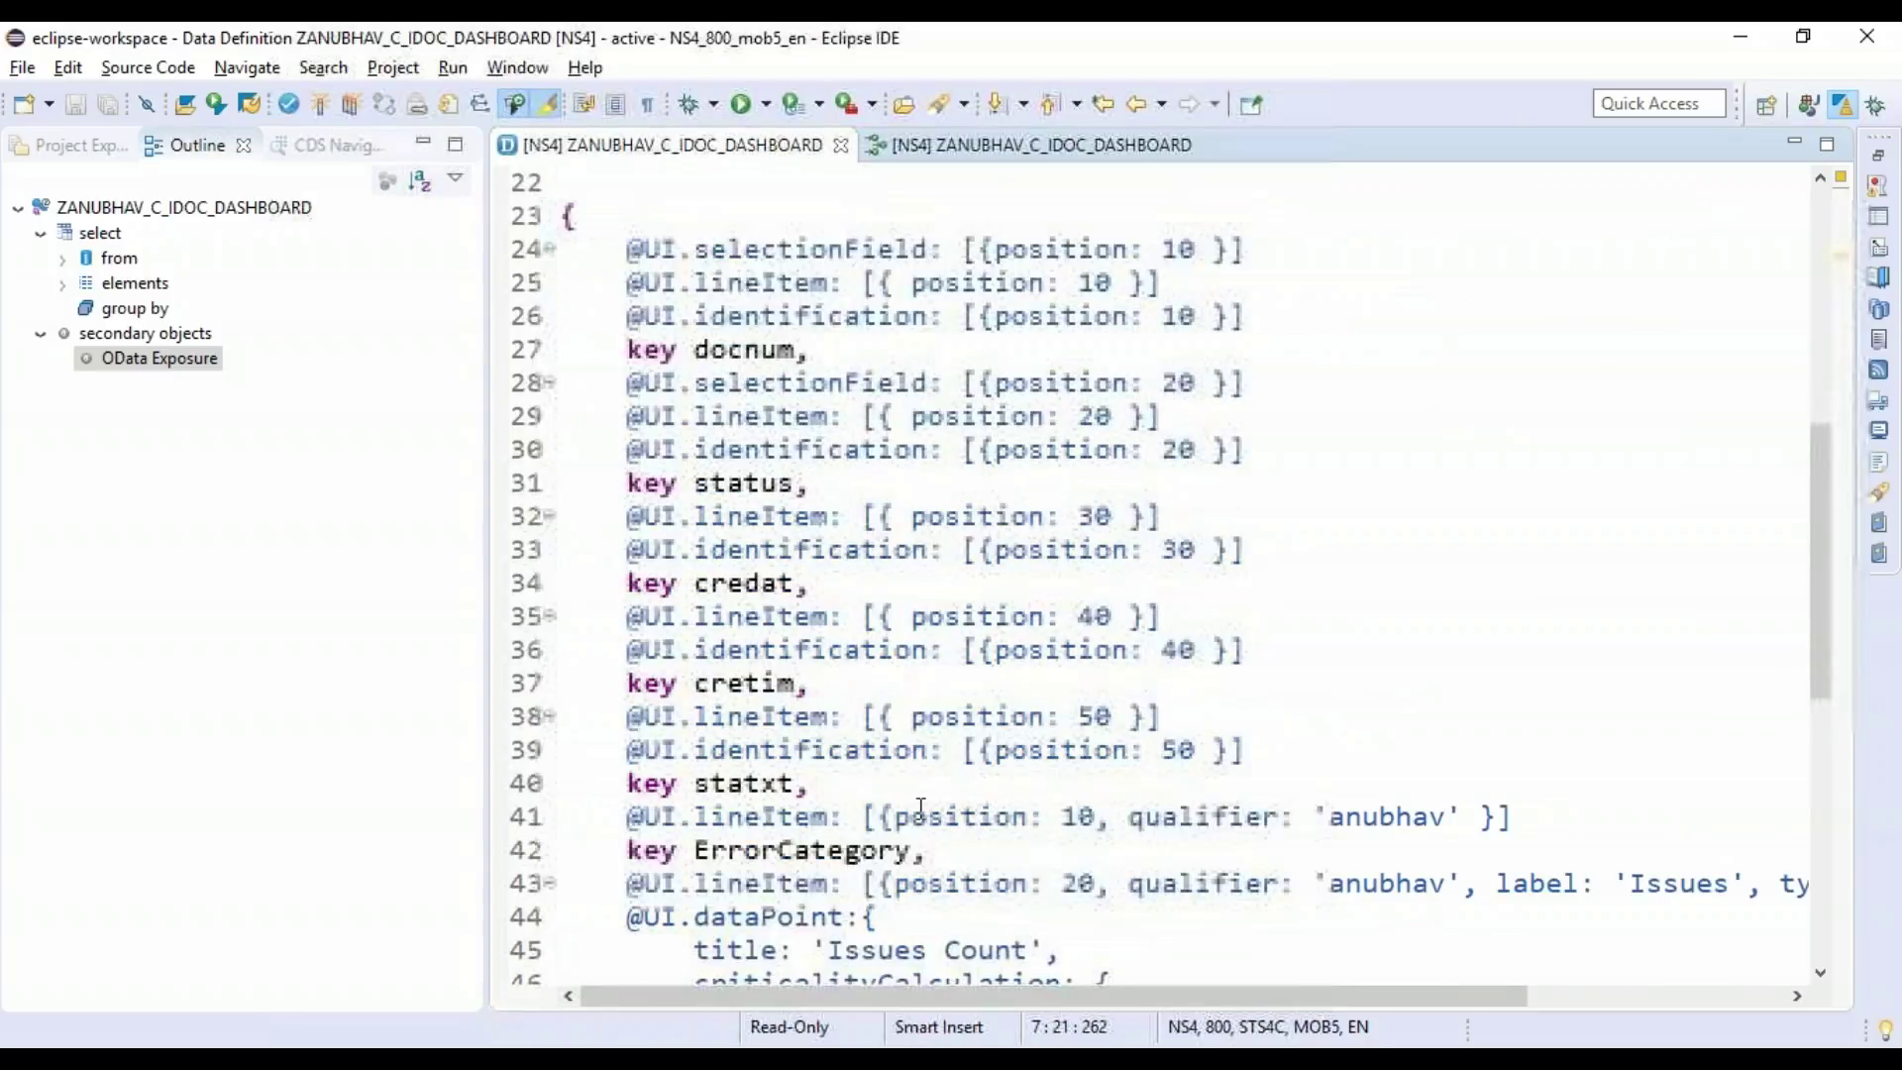
pyautogui.scroll(5, 921, 804)
pyautogui.scroll(2, 921, 804)
pyautogui.hotkey('alt', 'Tab')
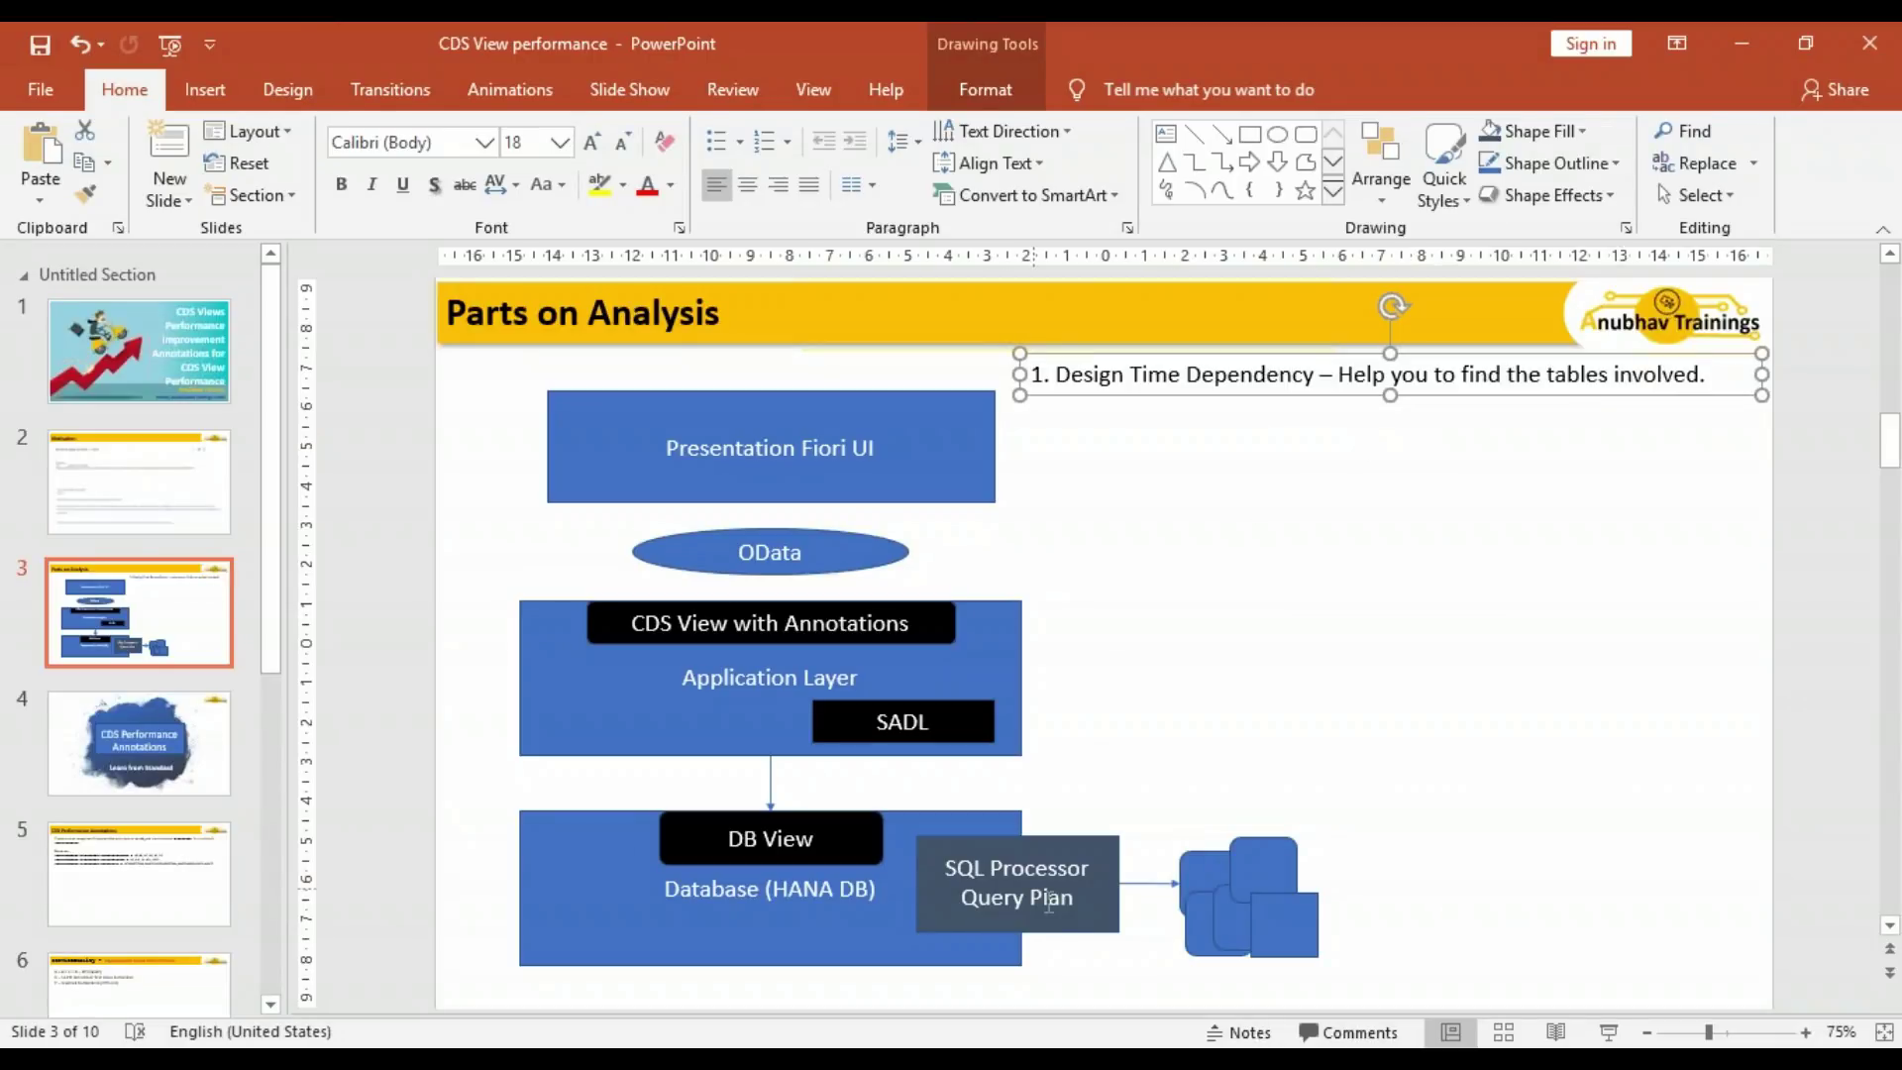
# - Highlight the words 'Query Plan' in the SQL Processor box on slide 3, then deselect it
pyautogui.click(1073, 919)
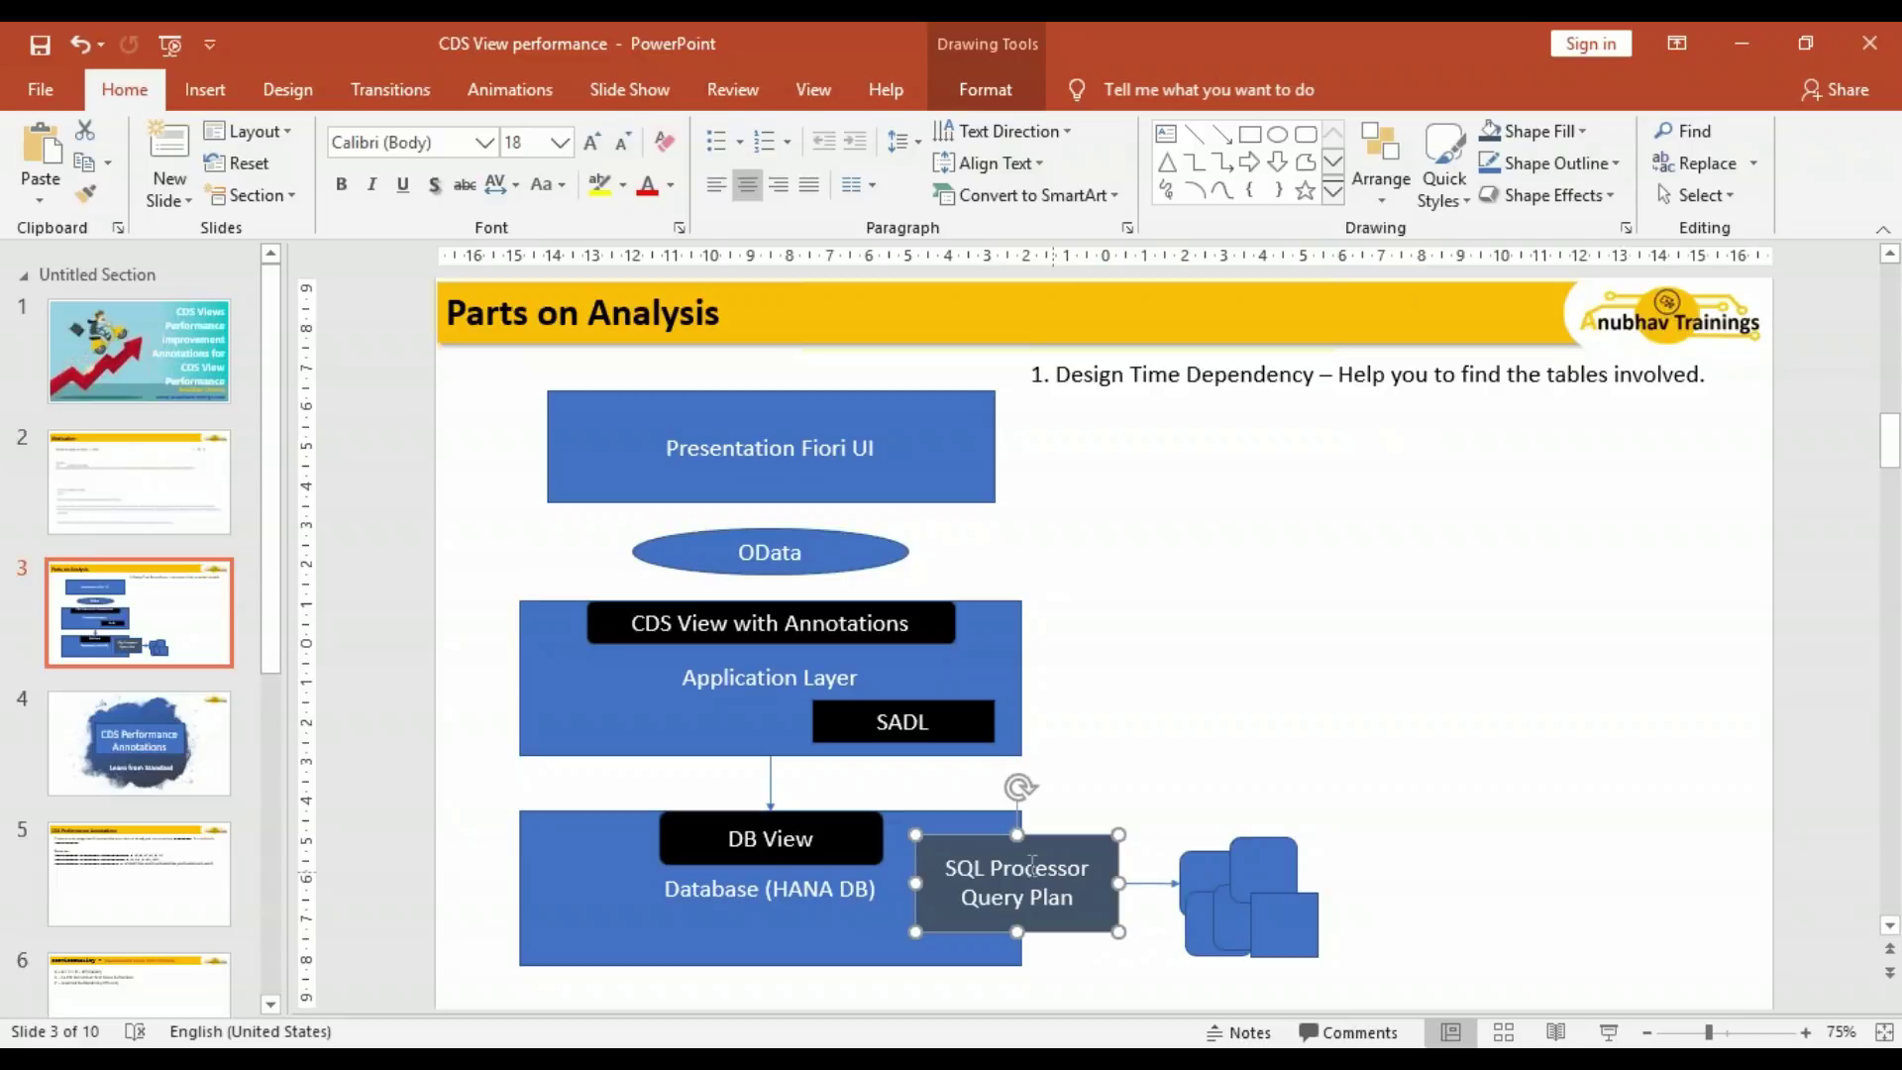
pyautogui.click(965, 897)
pyautogui.moveTo(965, 897); pyautogui.dragTo(1088, 884)
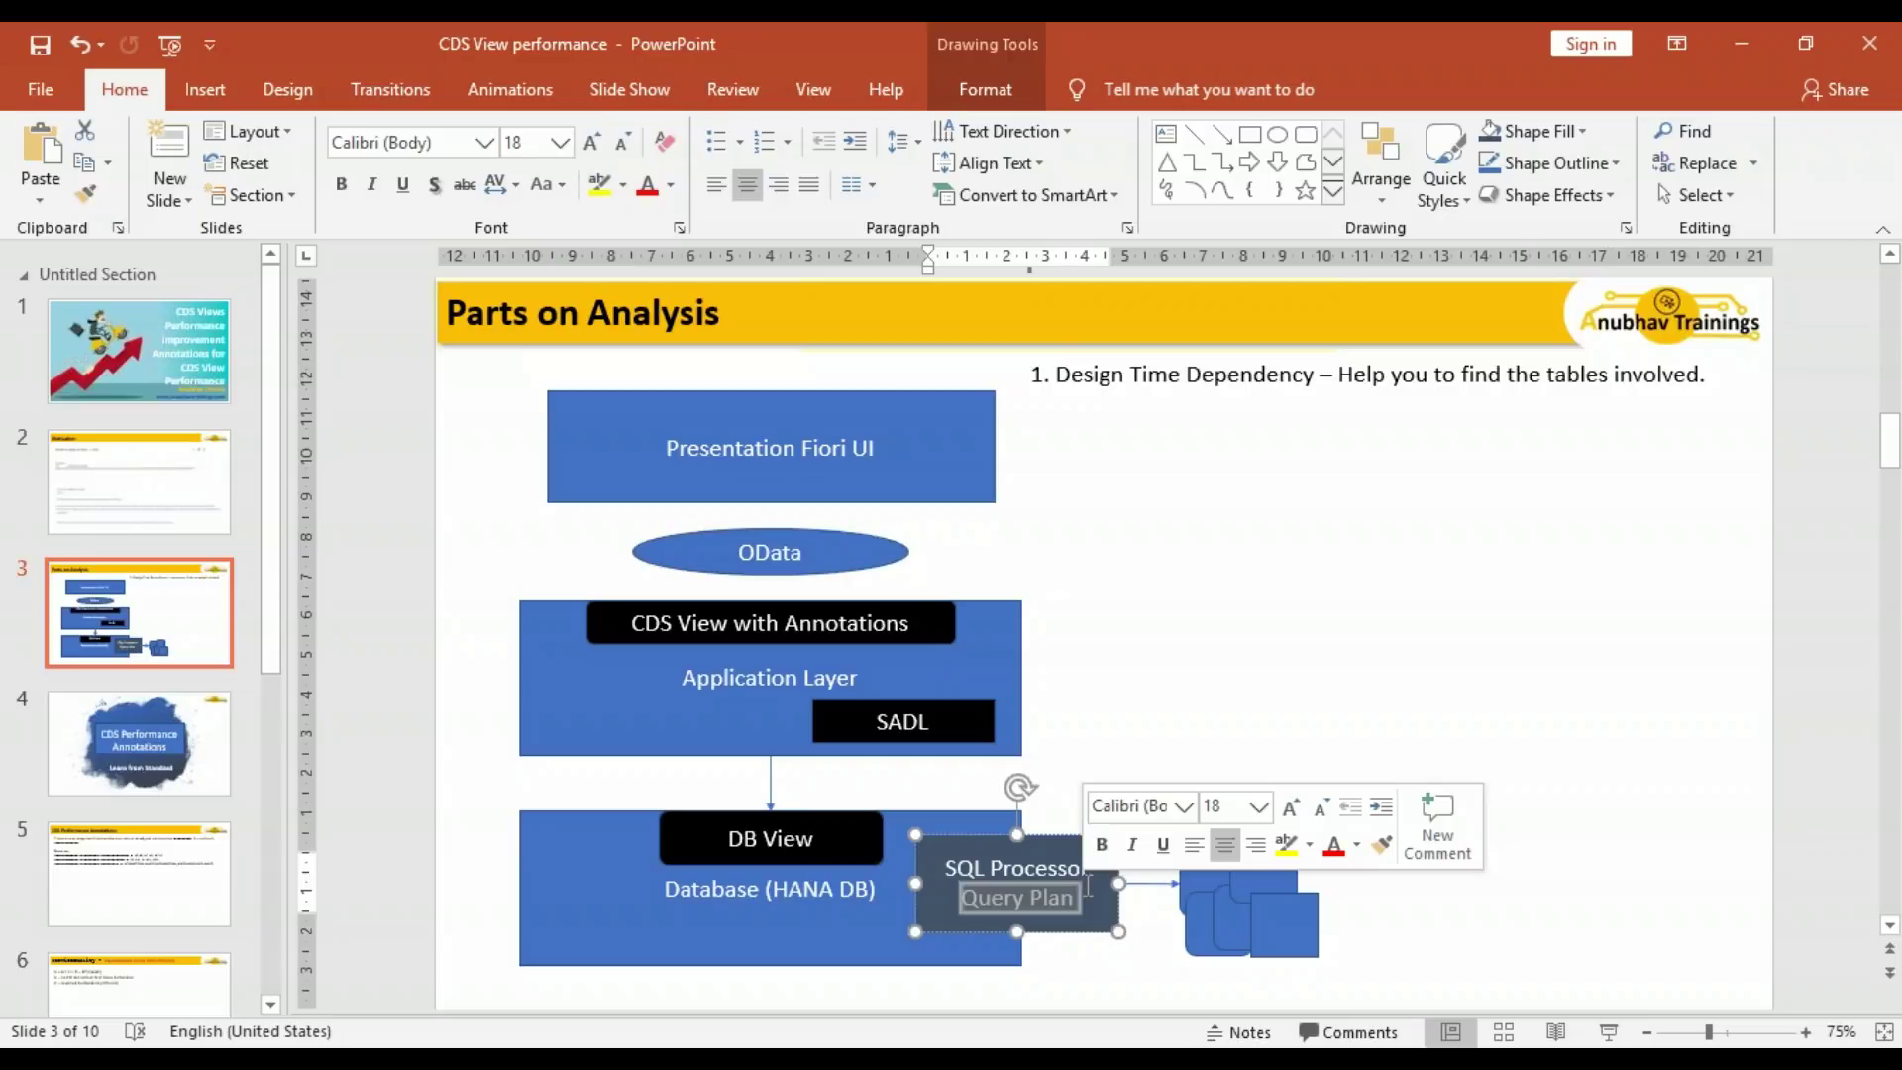
pyautogui.click(1111, 593)
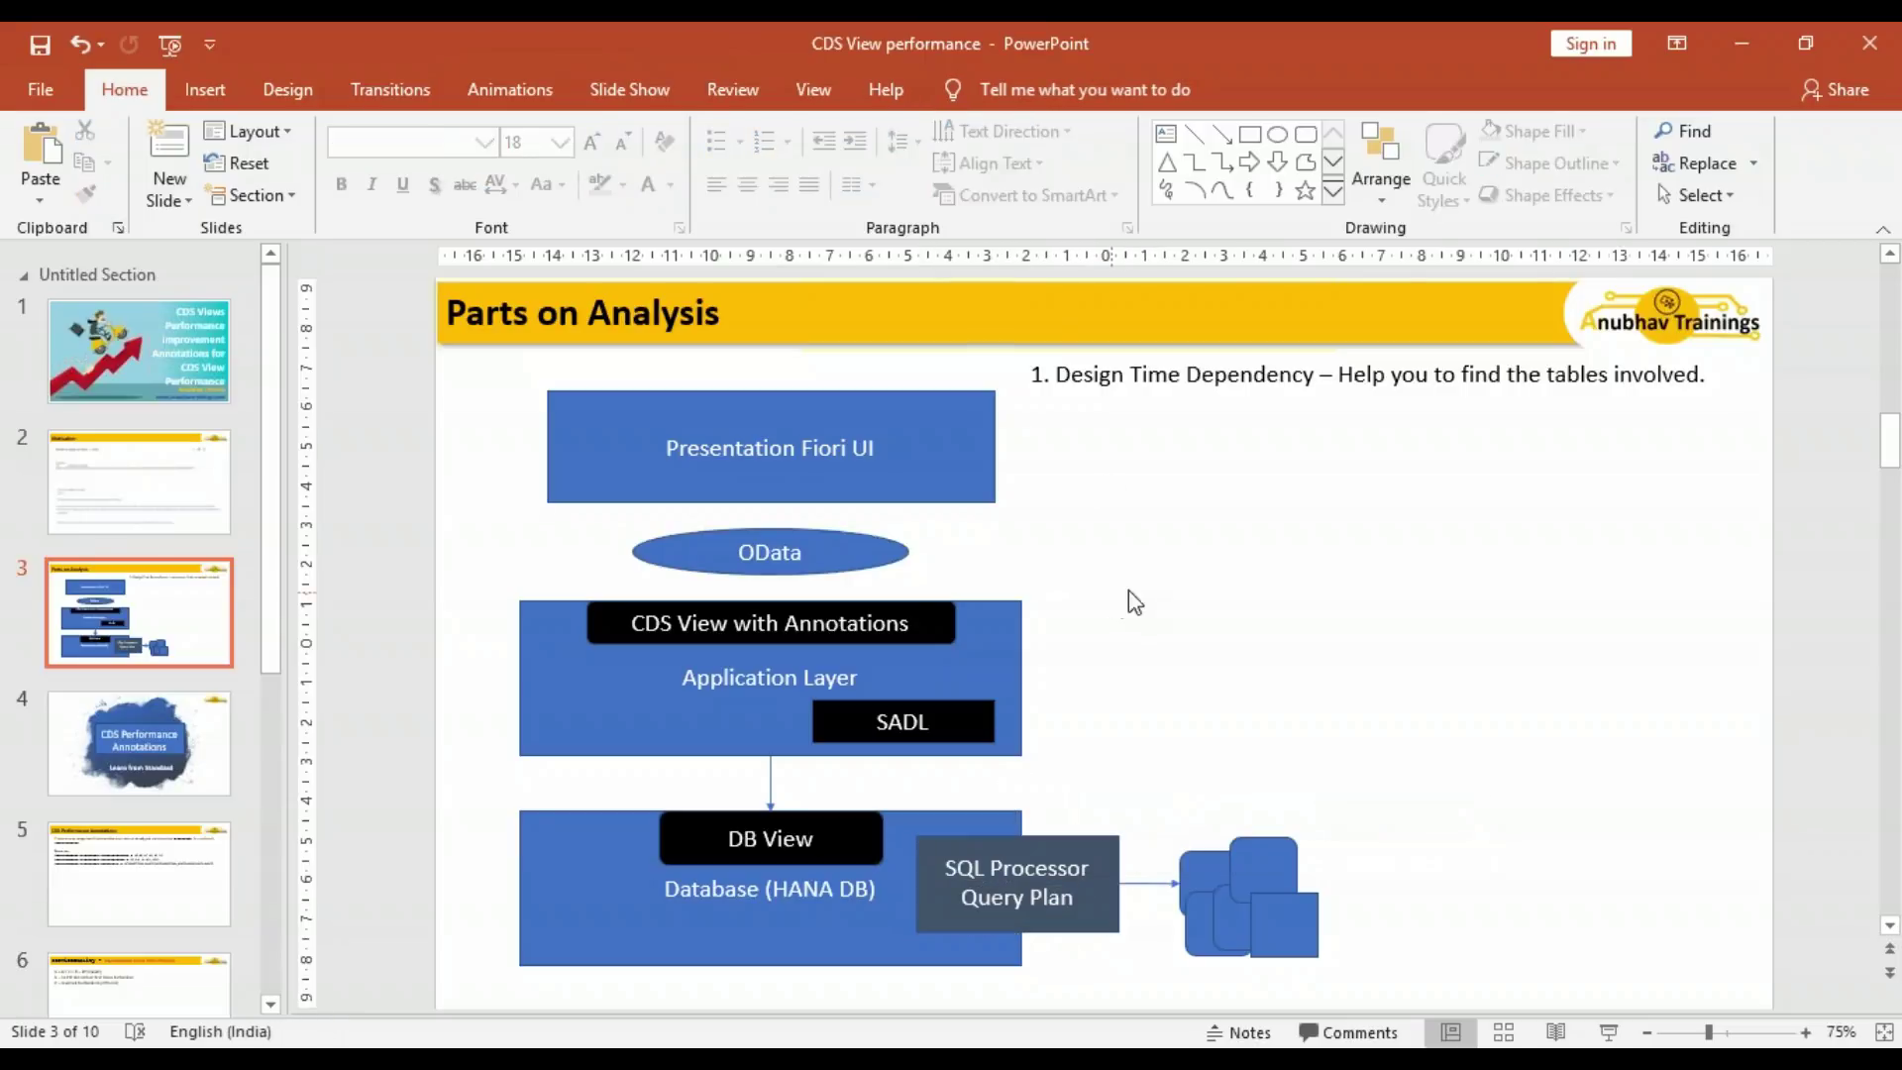
# - Add point 2: 'Runtime dependency and execution performance of all the dependent tables.'
pyautogui.click(1116, 371)
pyautogui.press('End')
pyautogui.press('Return')
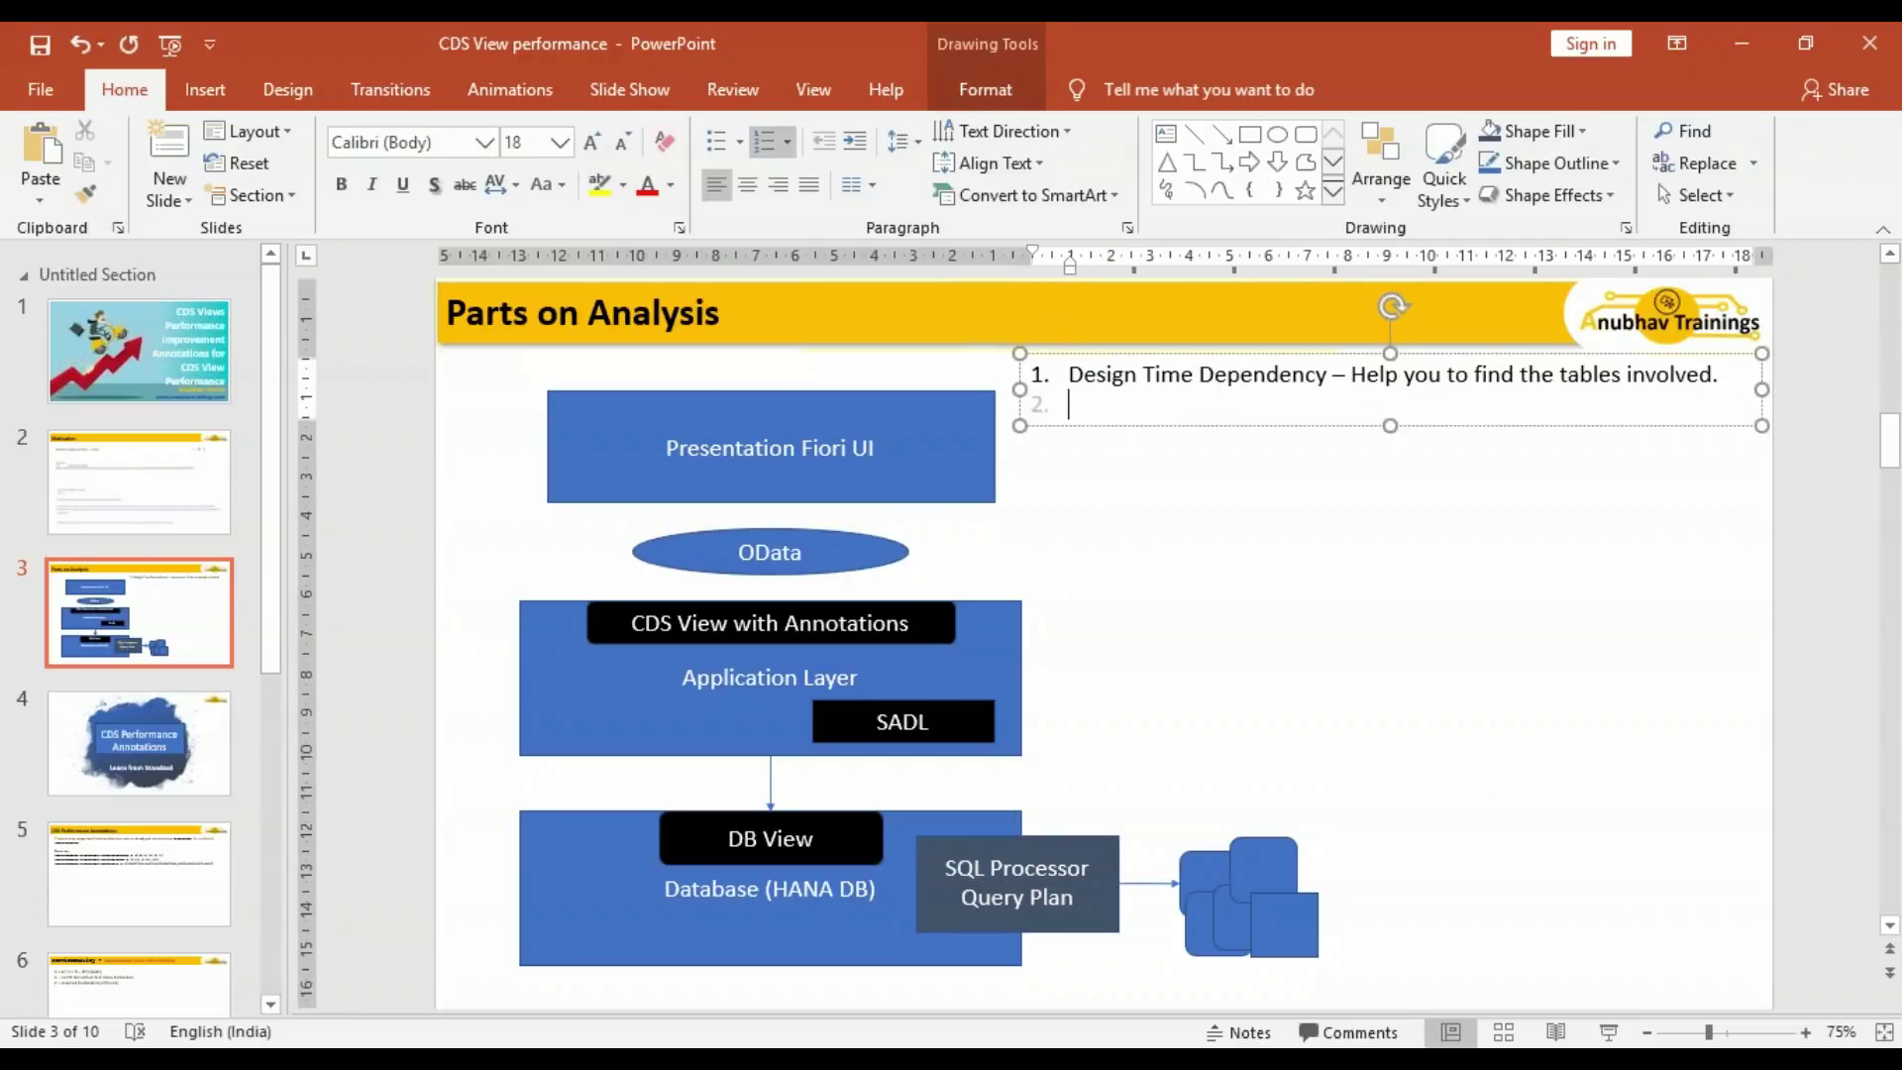
pyautogui.write('Runtim')
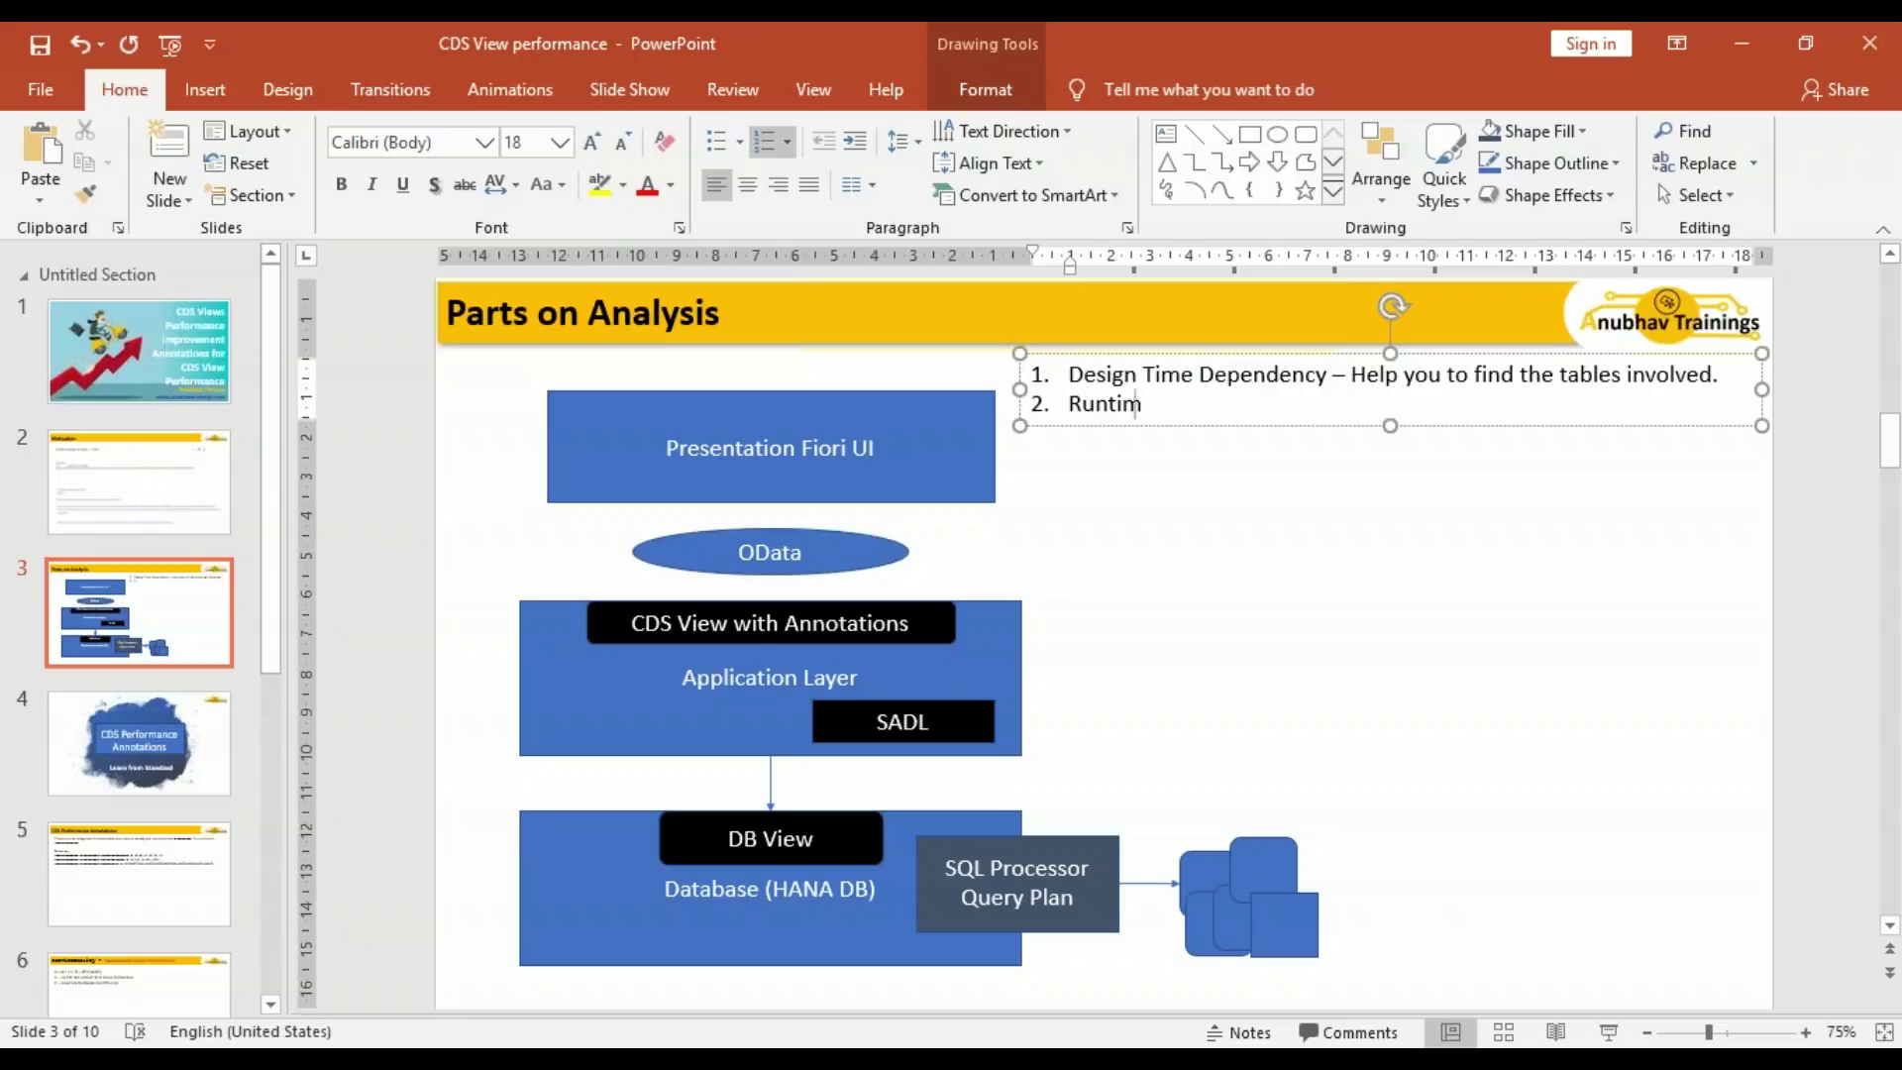
pyautogui.write('e dependency ')
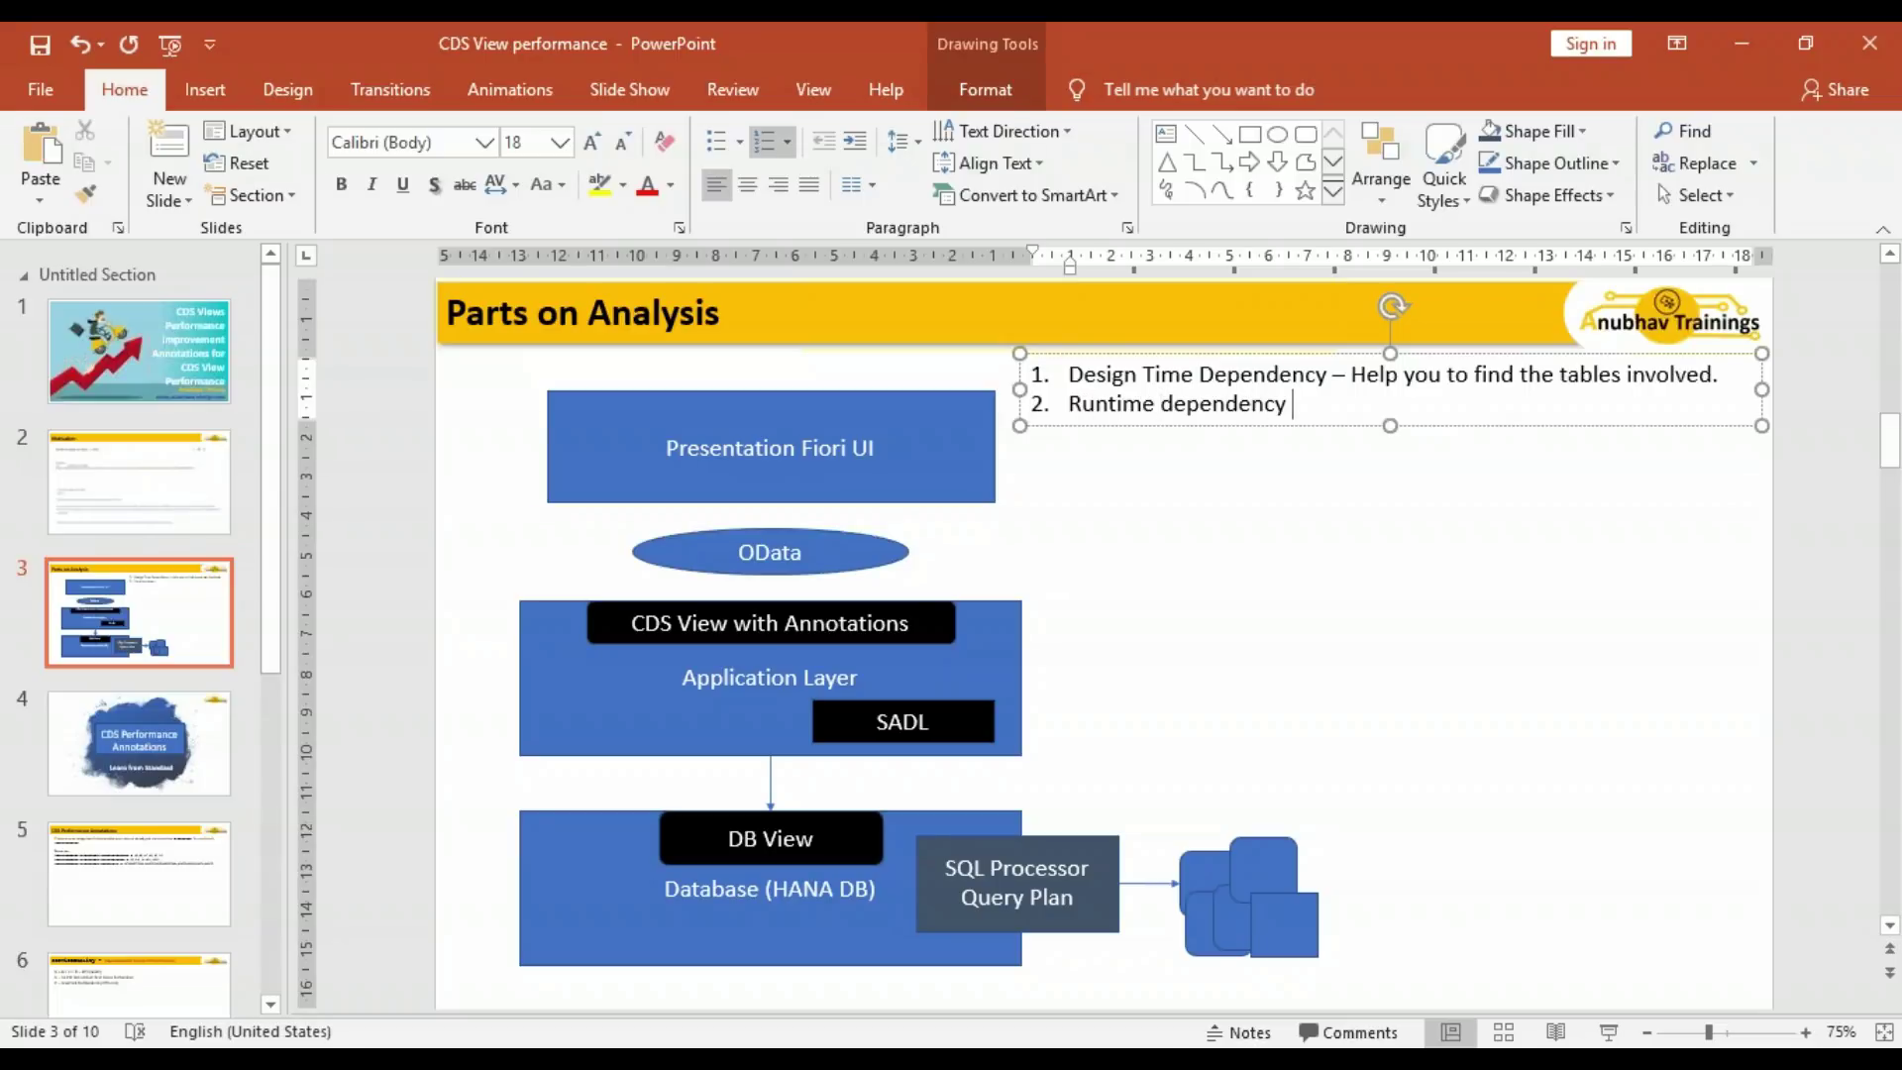
pyautogui.write('and execution')
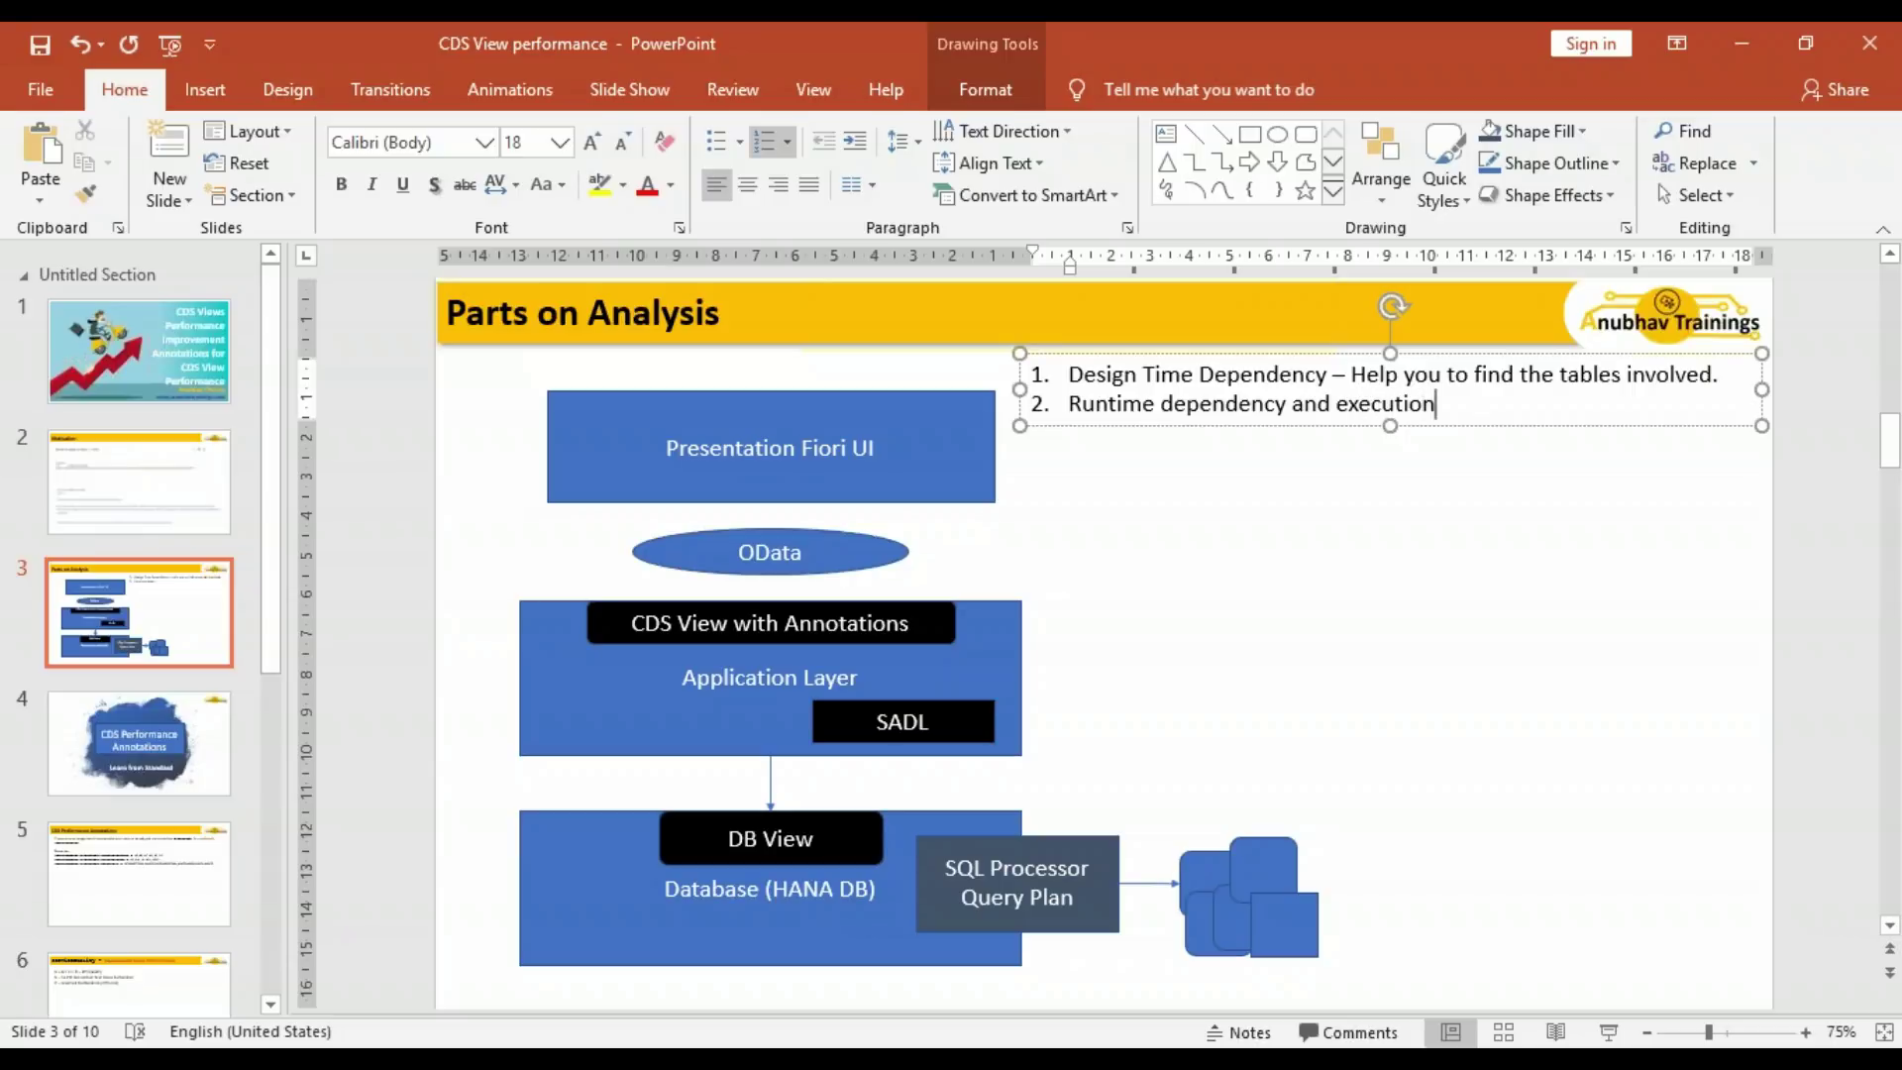
pyautogui.write(' performance')
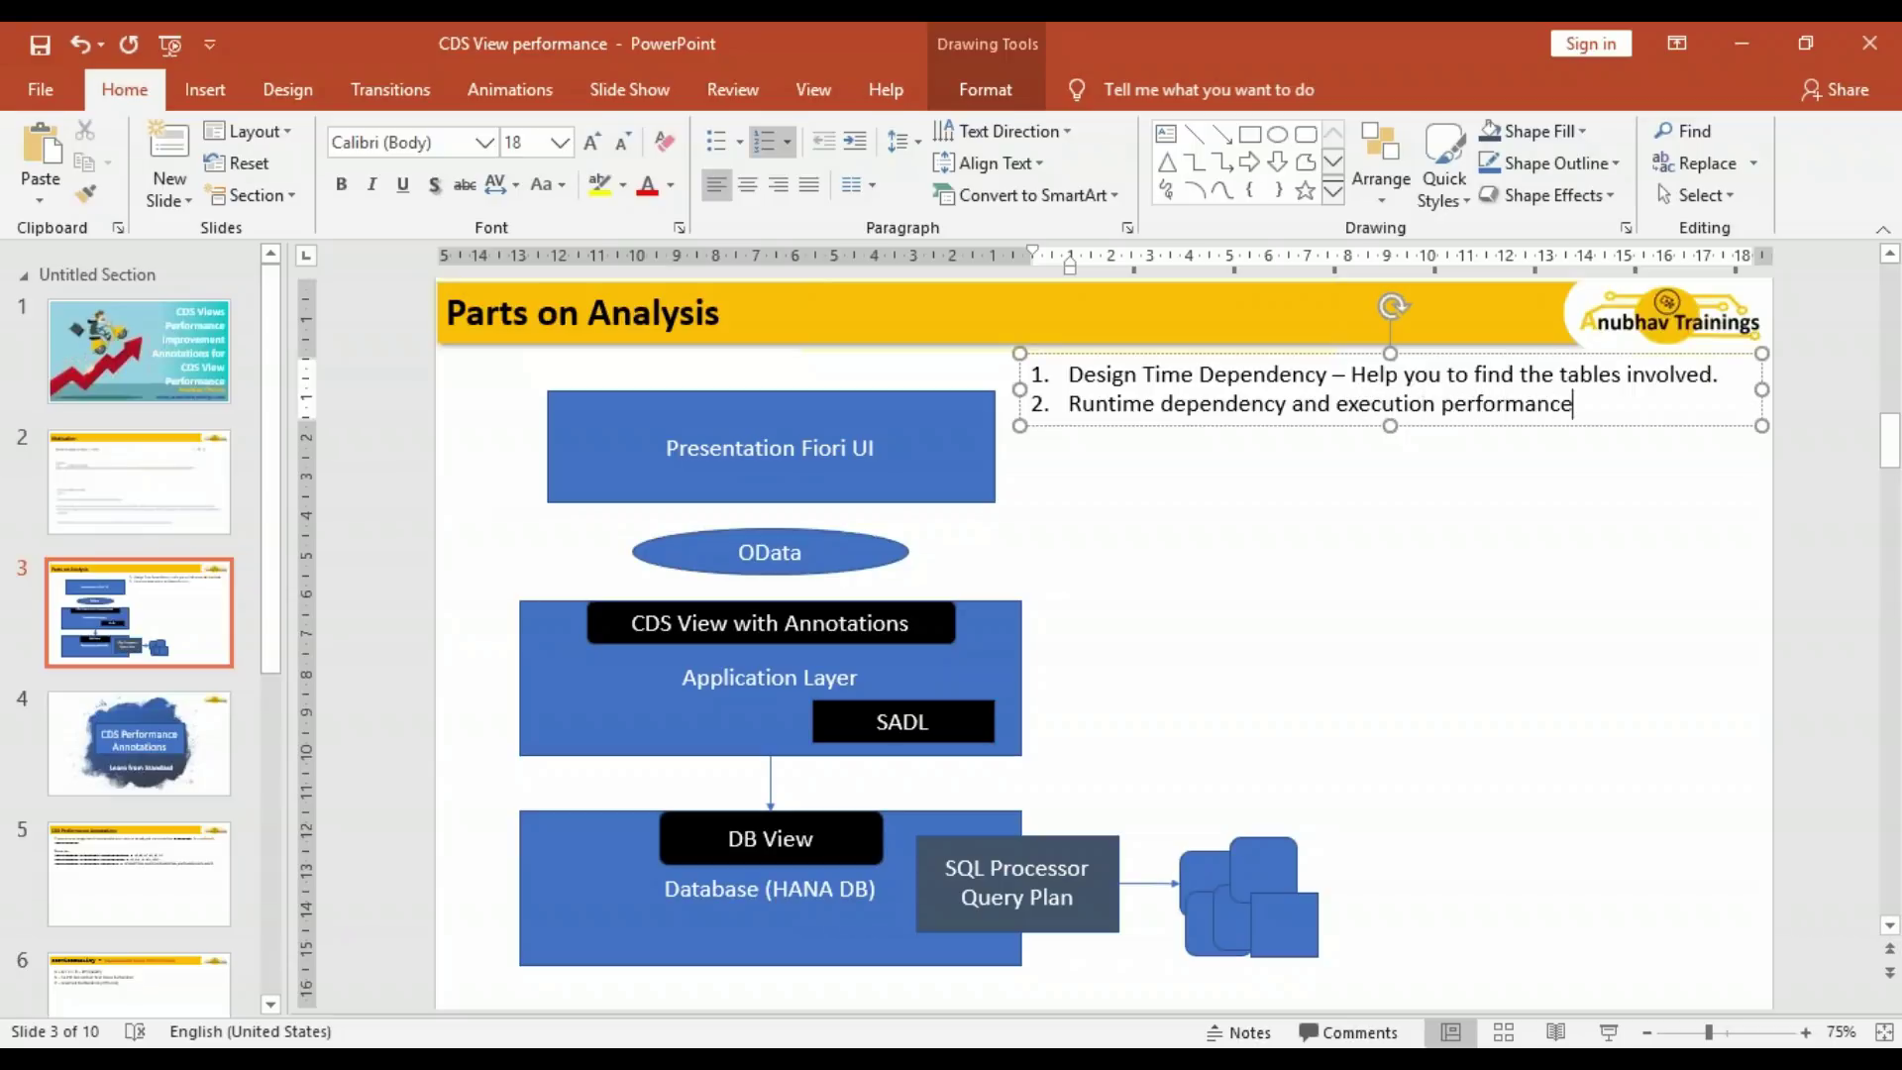
pyautogui.write(' of all the dependent ')
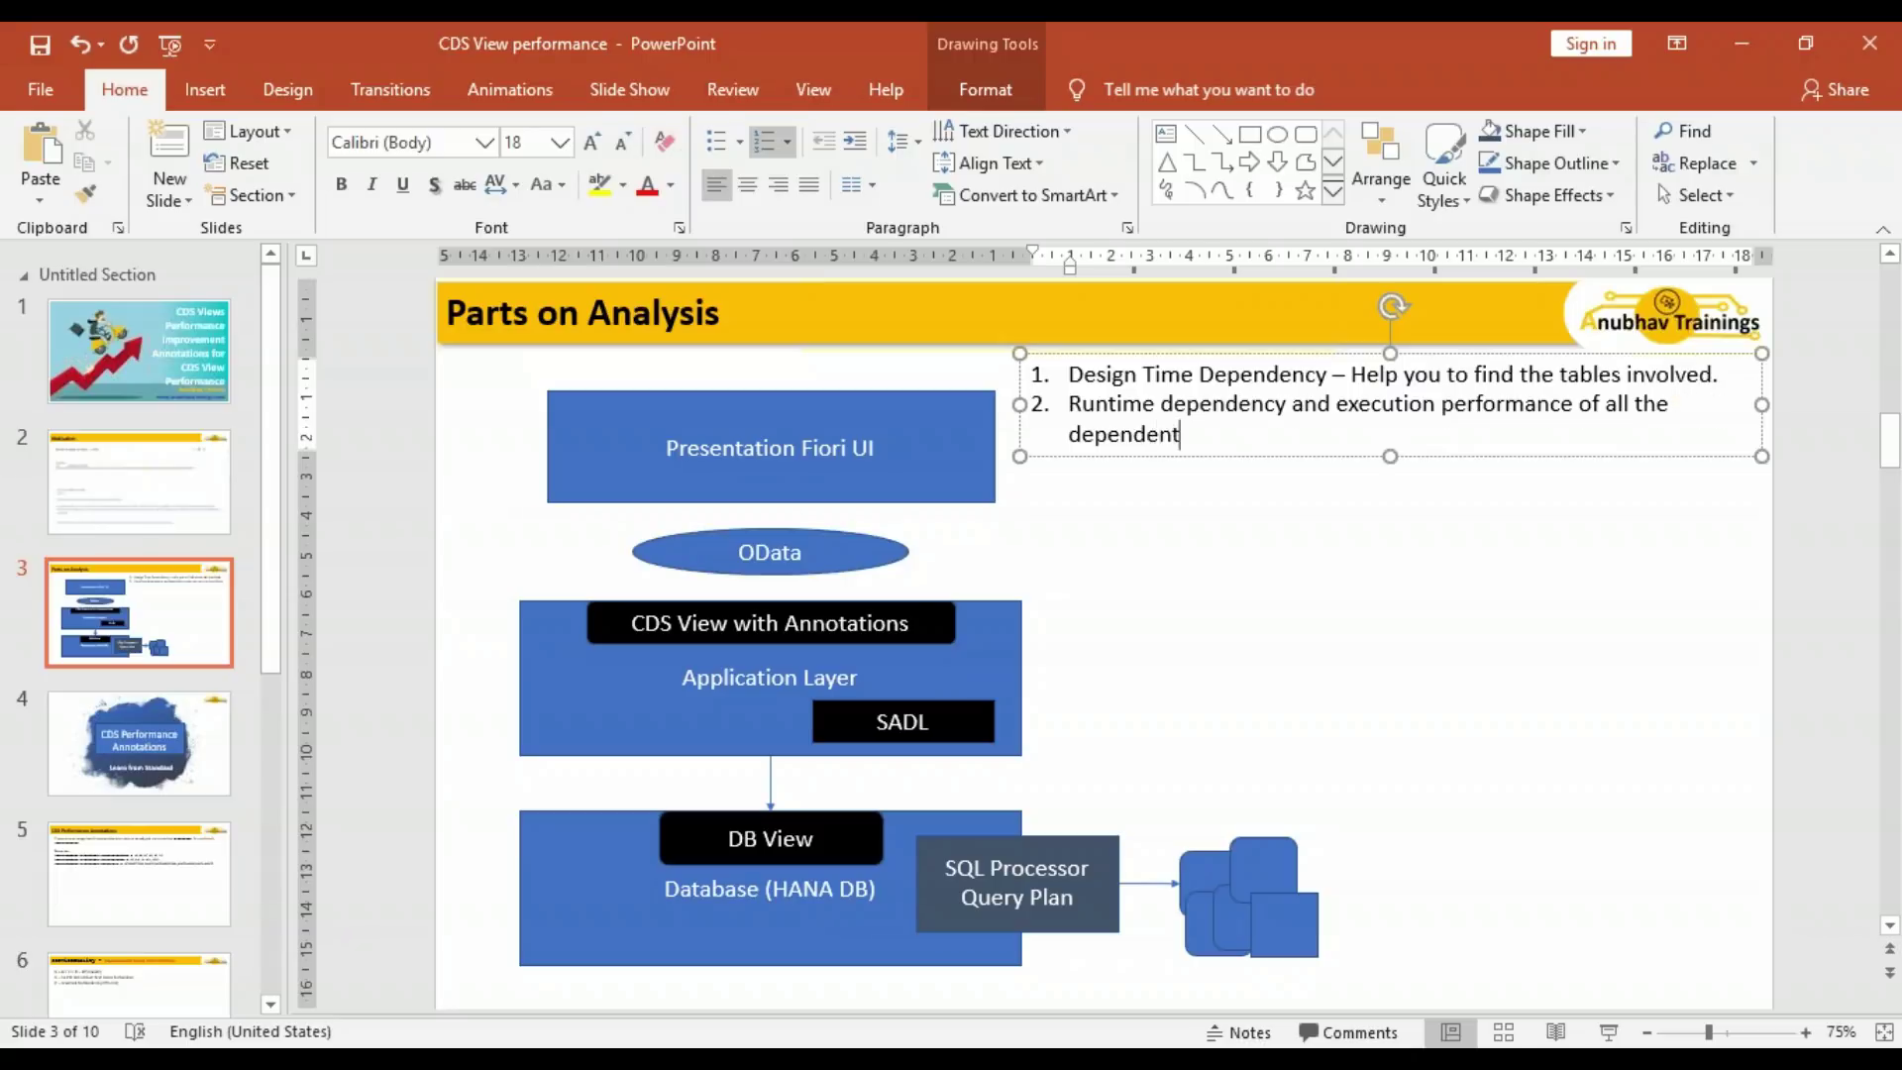
pyautogui.write('tables.')
# - Start a new unnumbered line below the two analysis points
pyautogui.click(1265, 502)
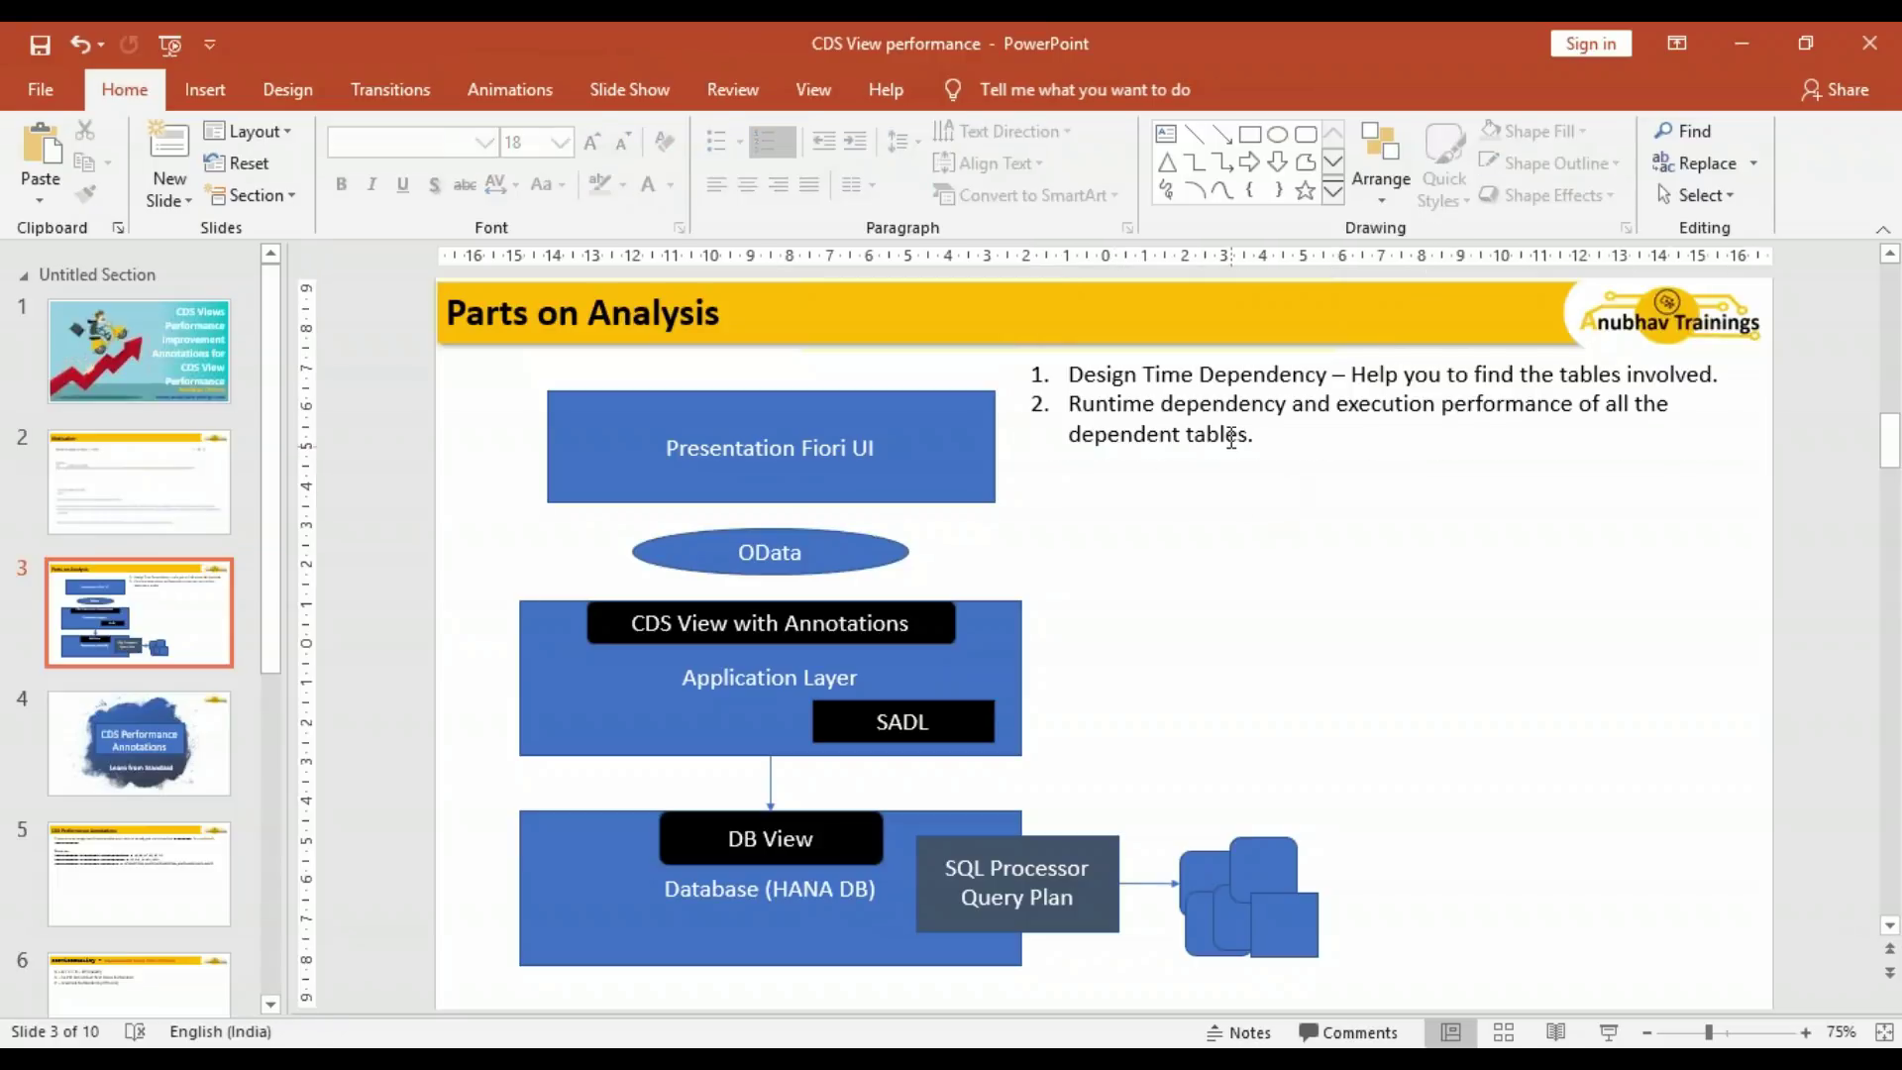
pyautogui.moveTo(1070, 406); pyautogui.dragTo(1288, 406)
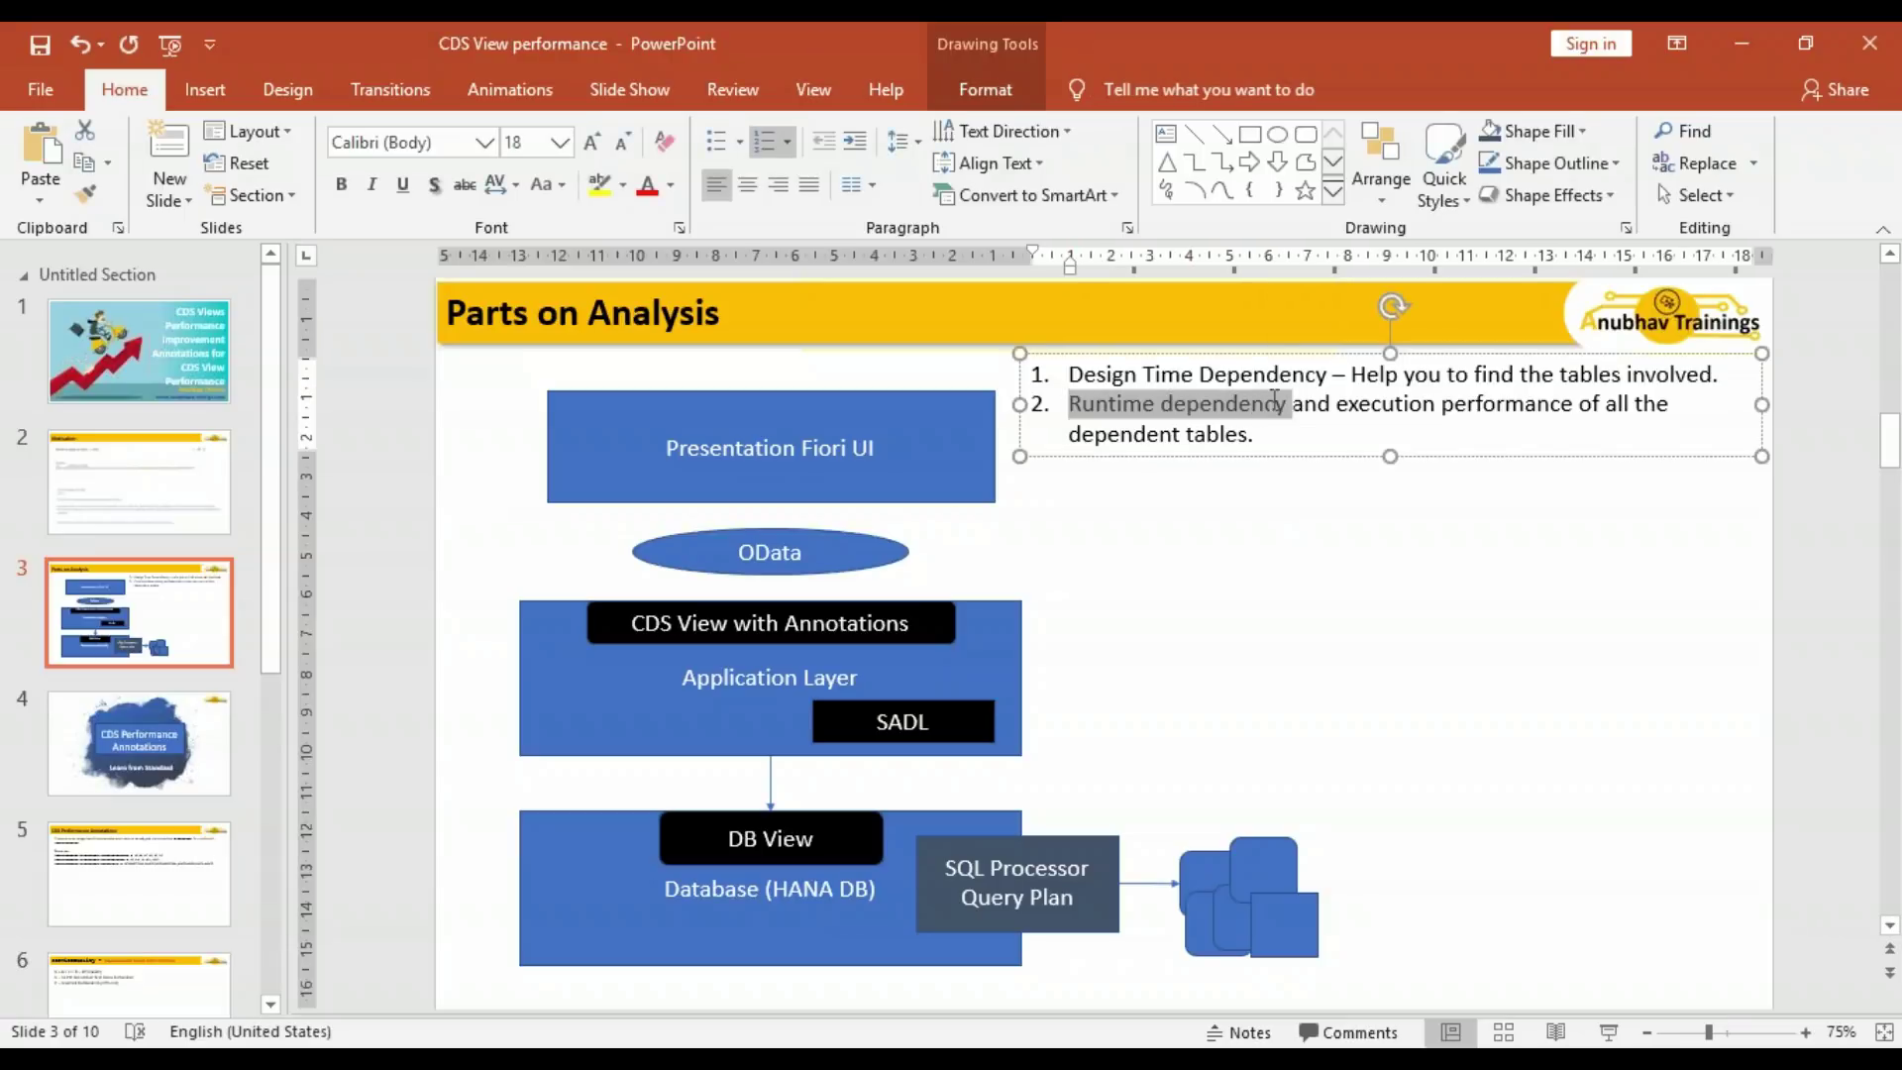
pyautogui.click(1378, 479)
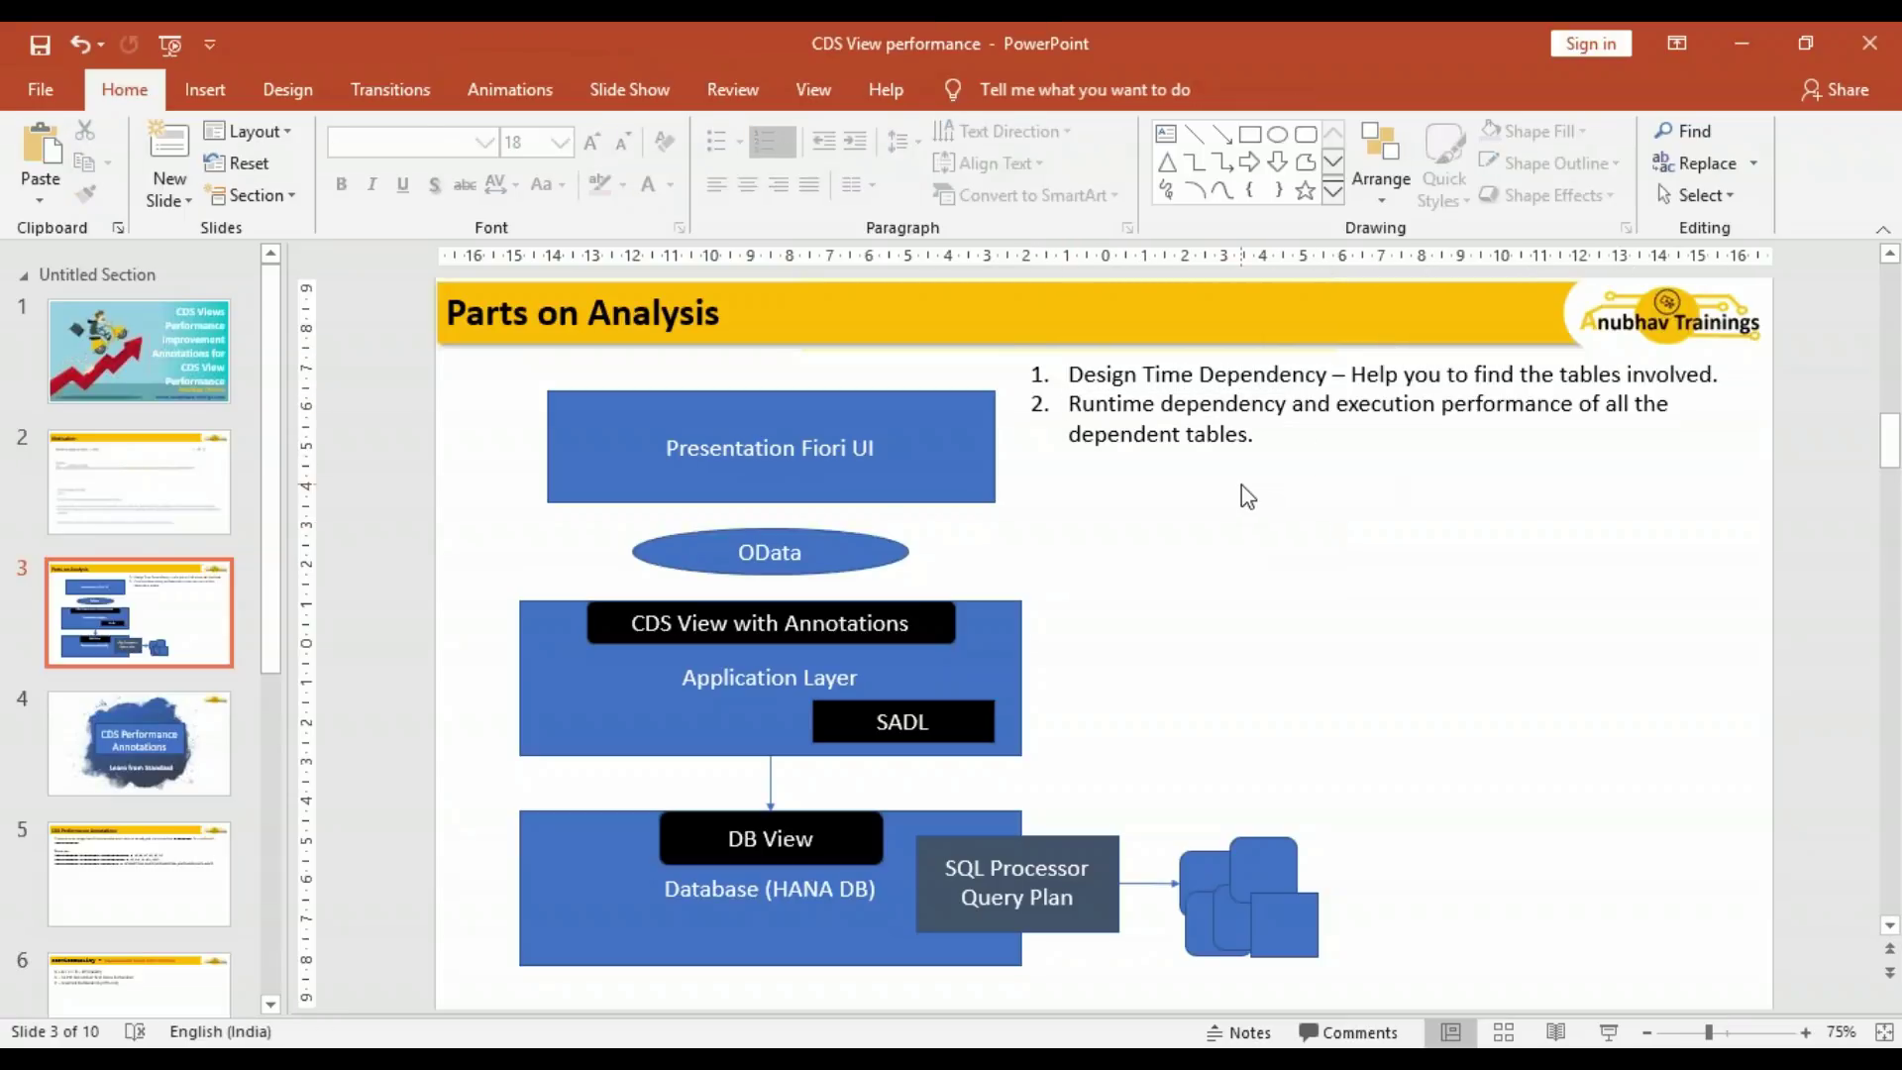
pyautogui.click(1265, 437)
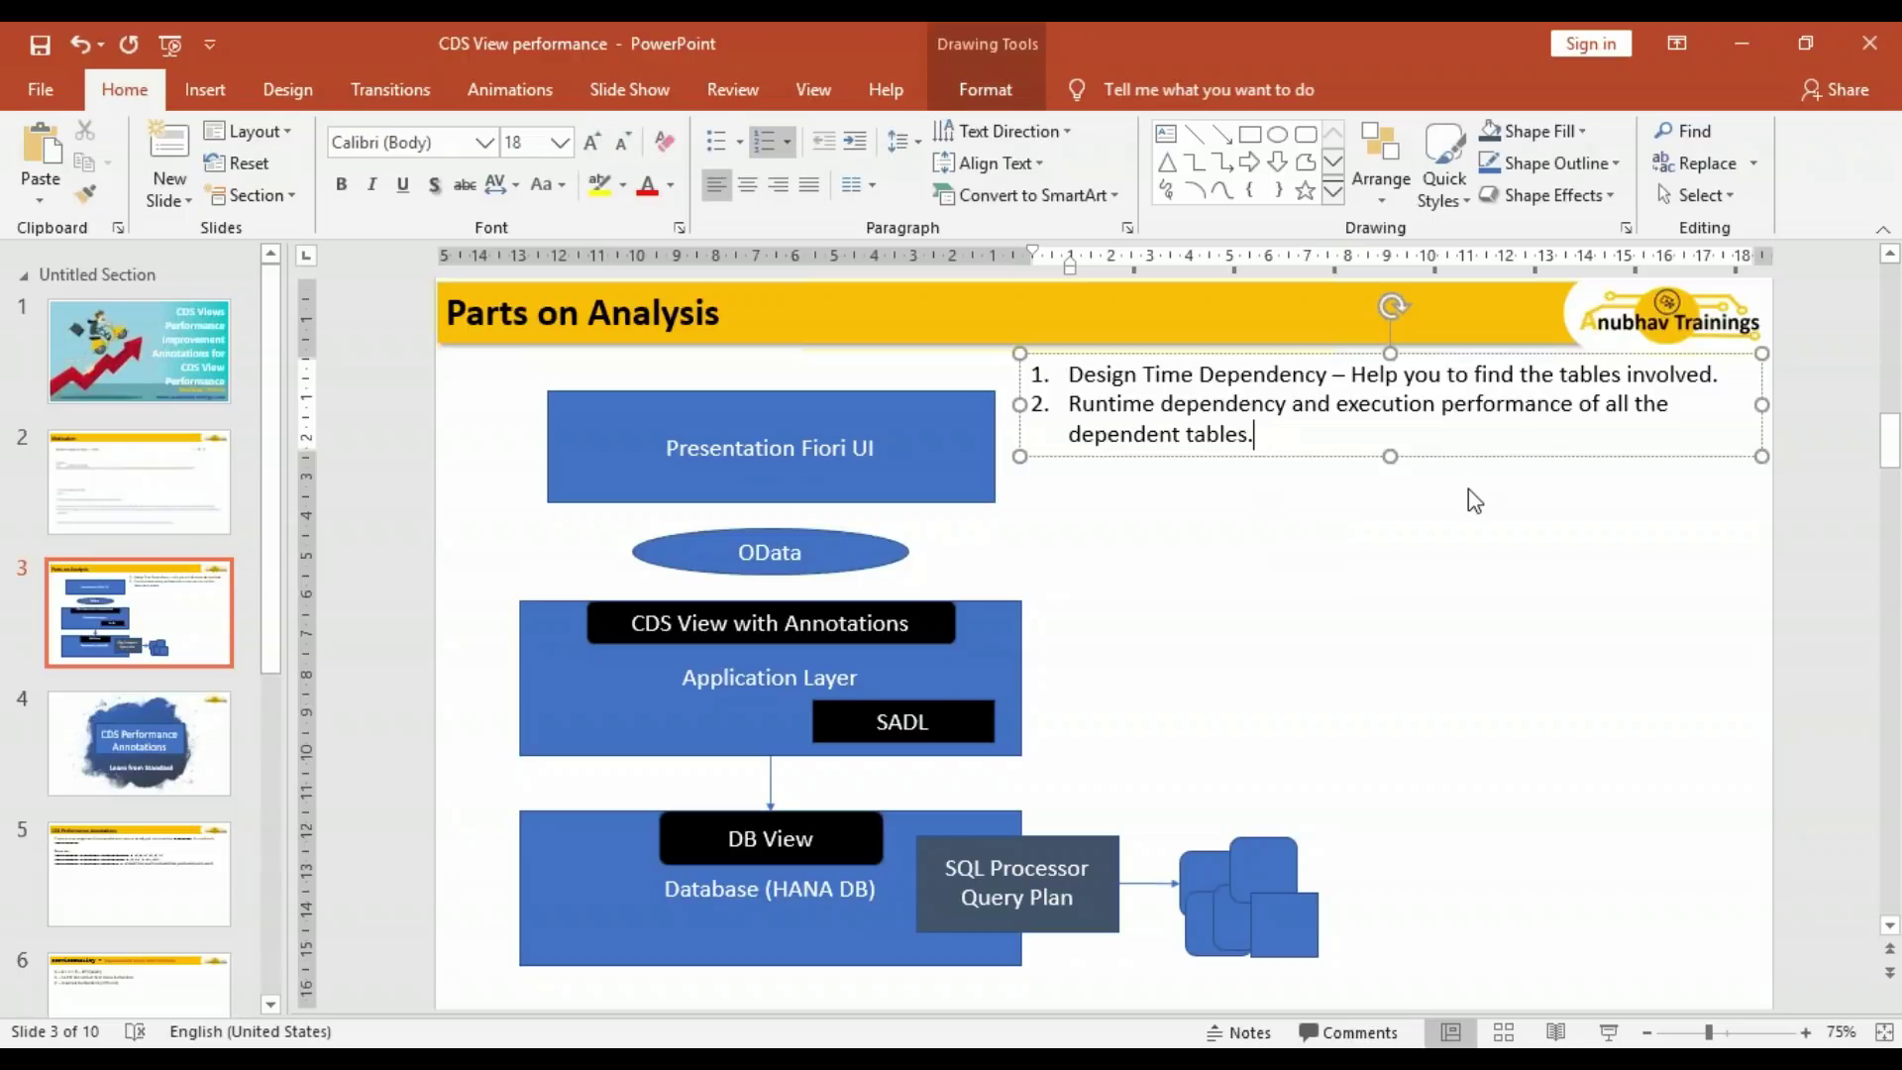
pyautogui.press('Return')
pyautogui.press('BackSpace')
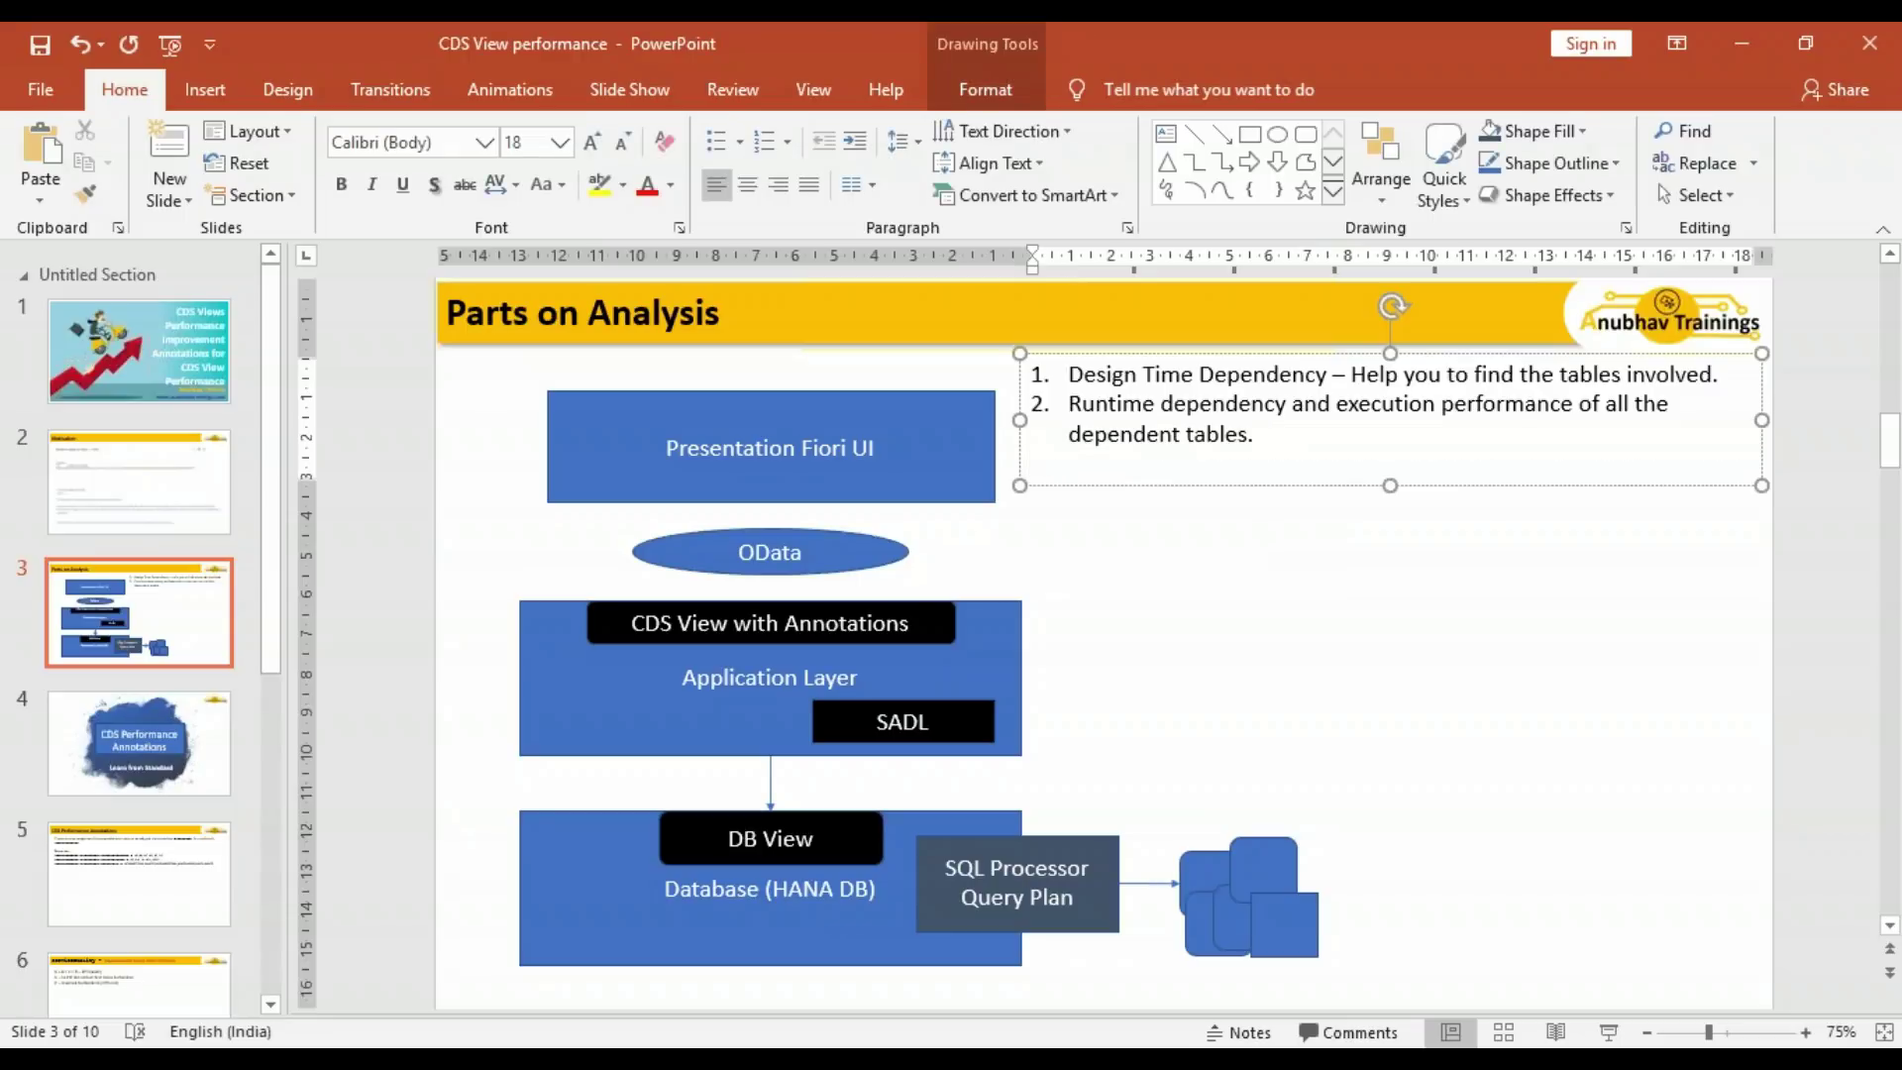
# - Type 'ST05 - SQL Performance Trace tools' on the unnumbered line under the list
pyautogui.write('ST05 - SQL')
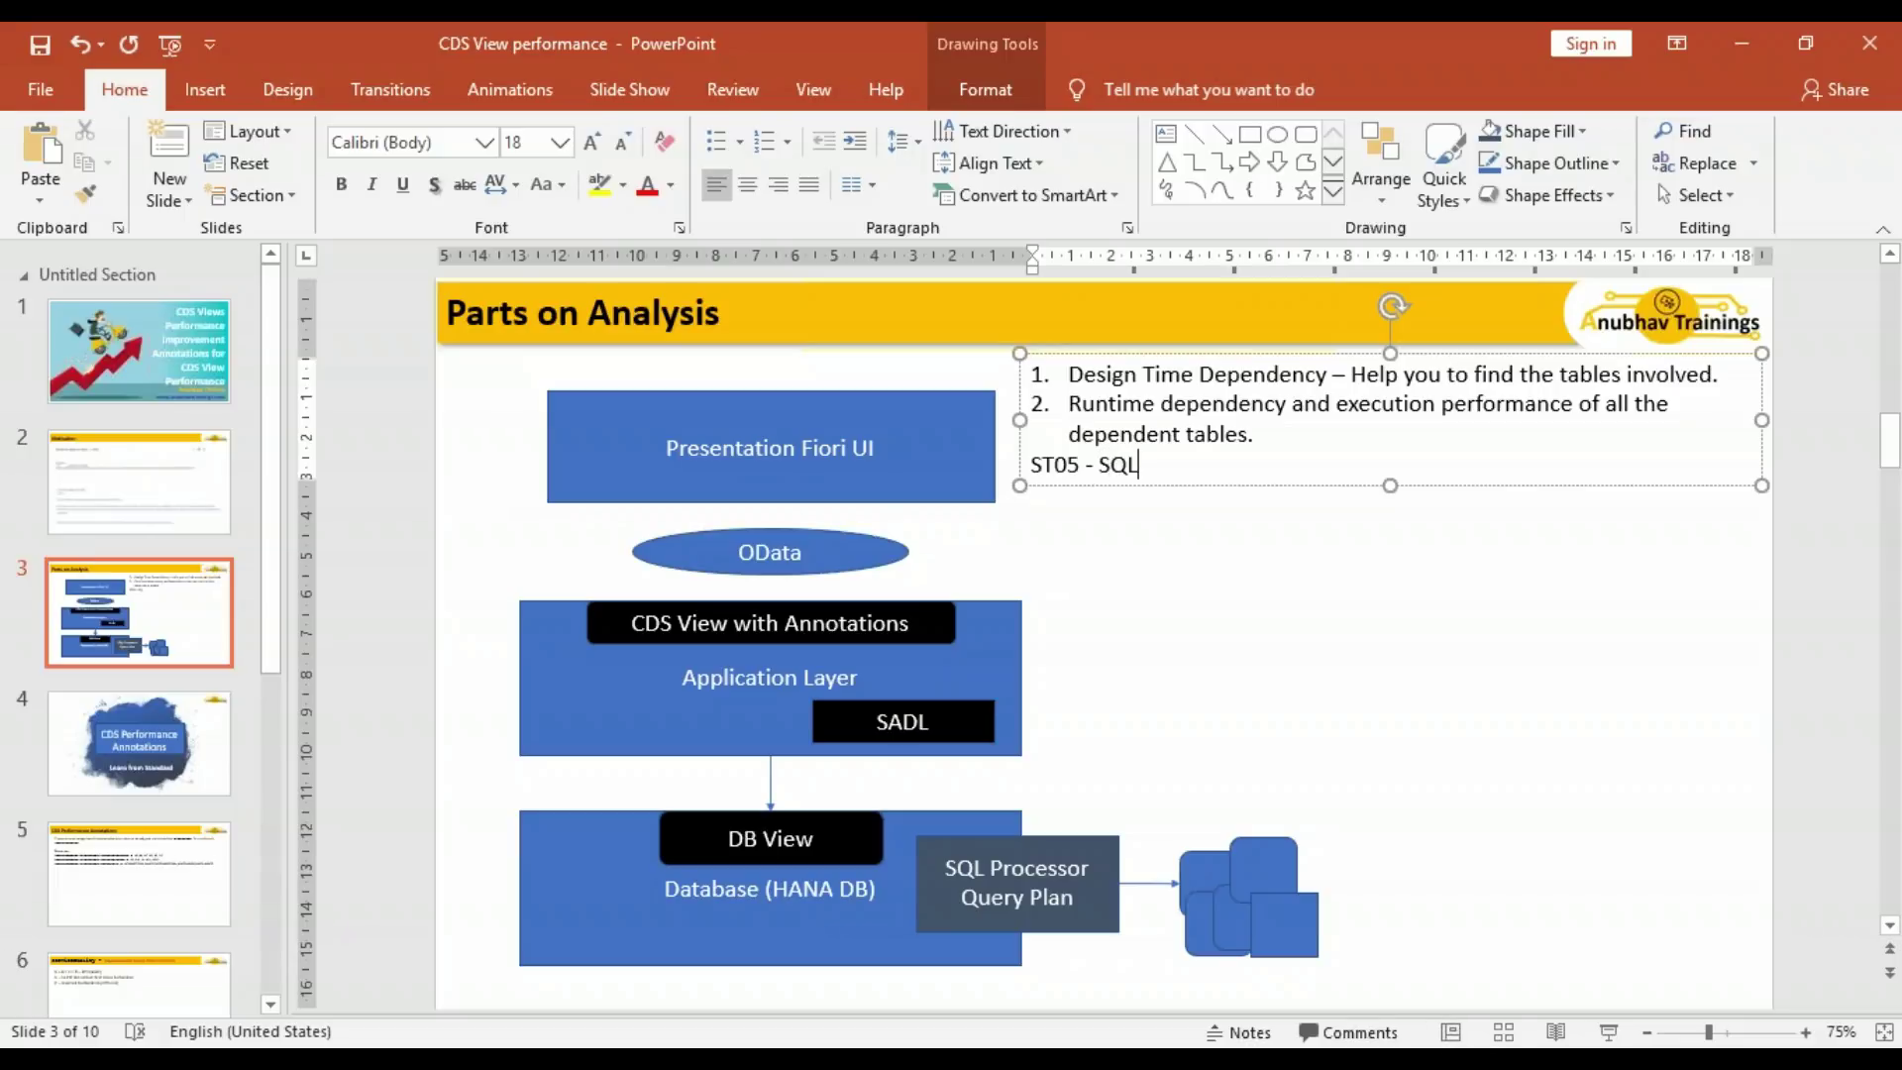
pyautogui.write(' Performance Trac')
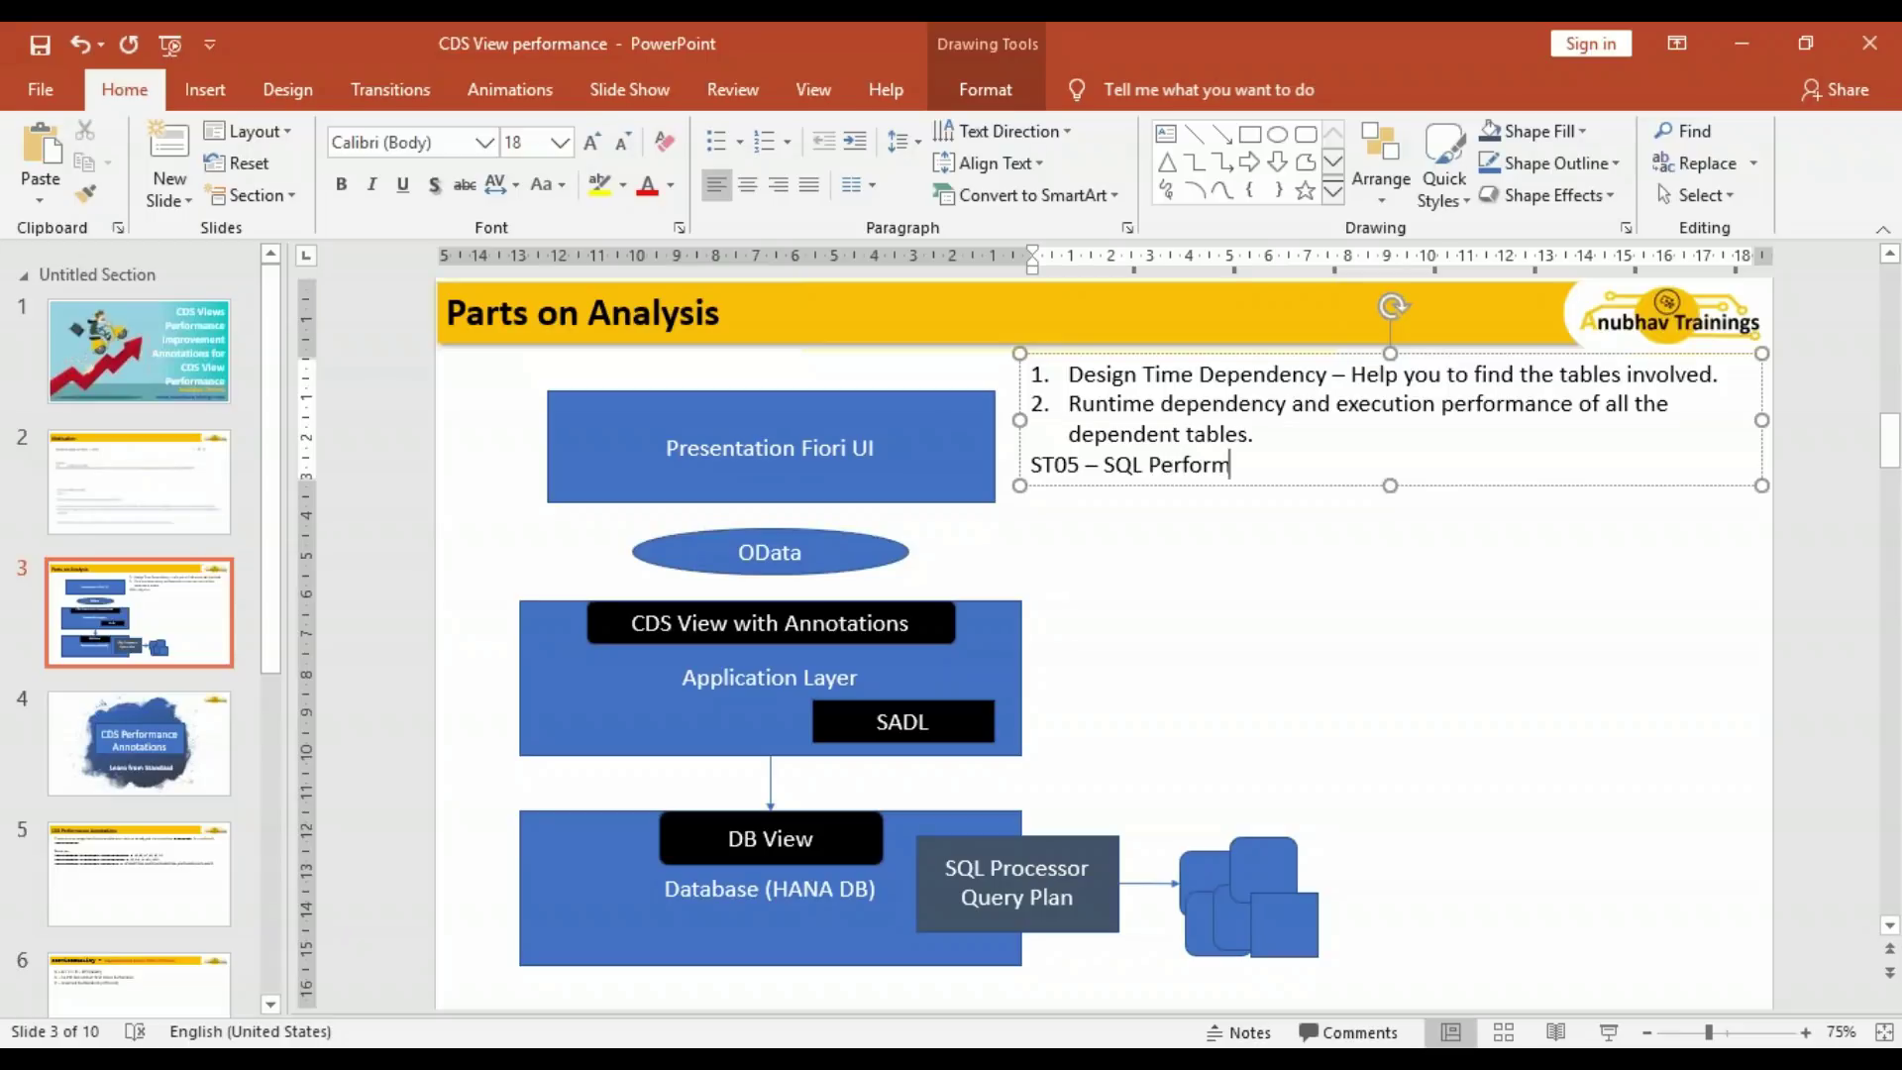
pyautogui.write('e tools')
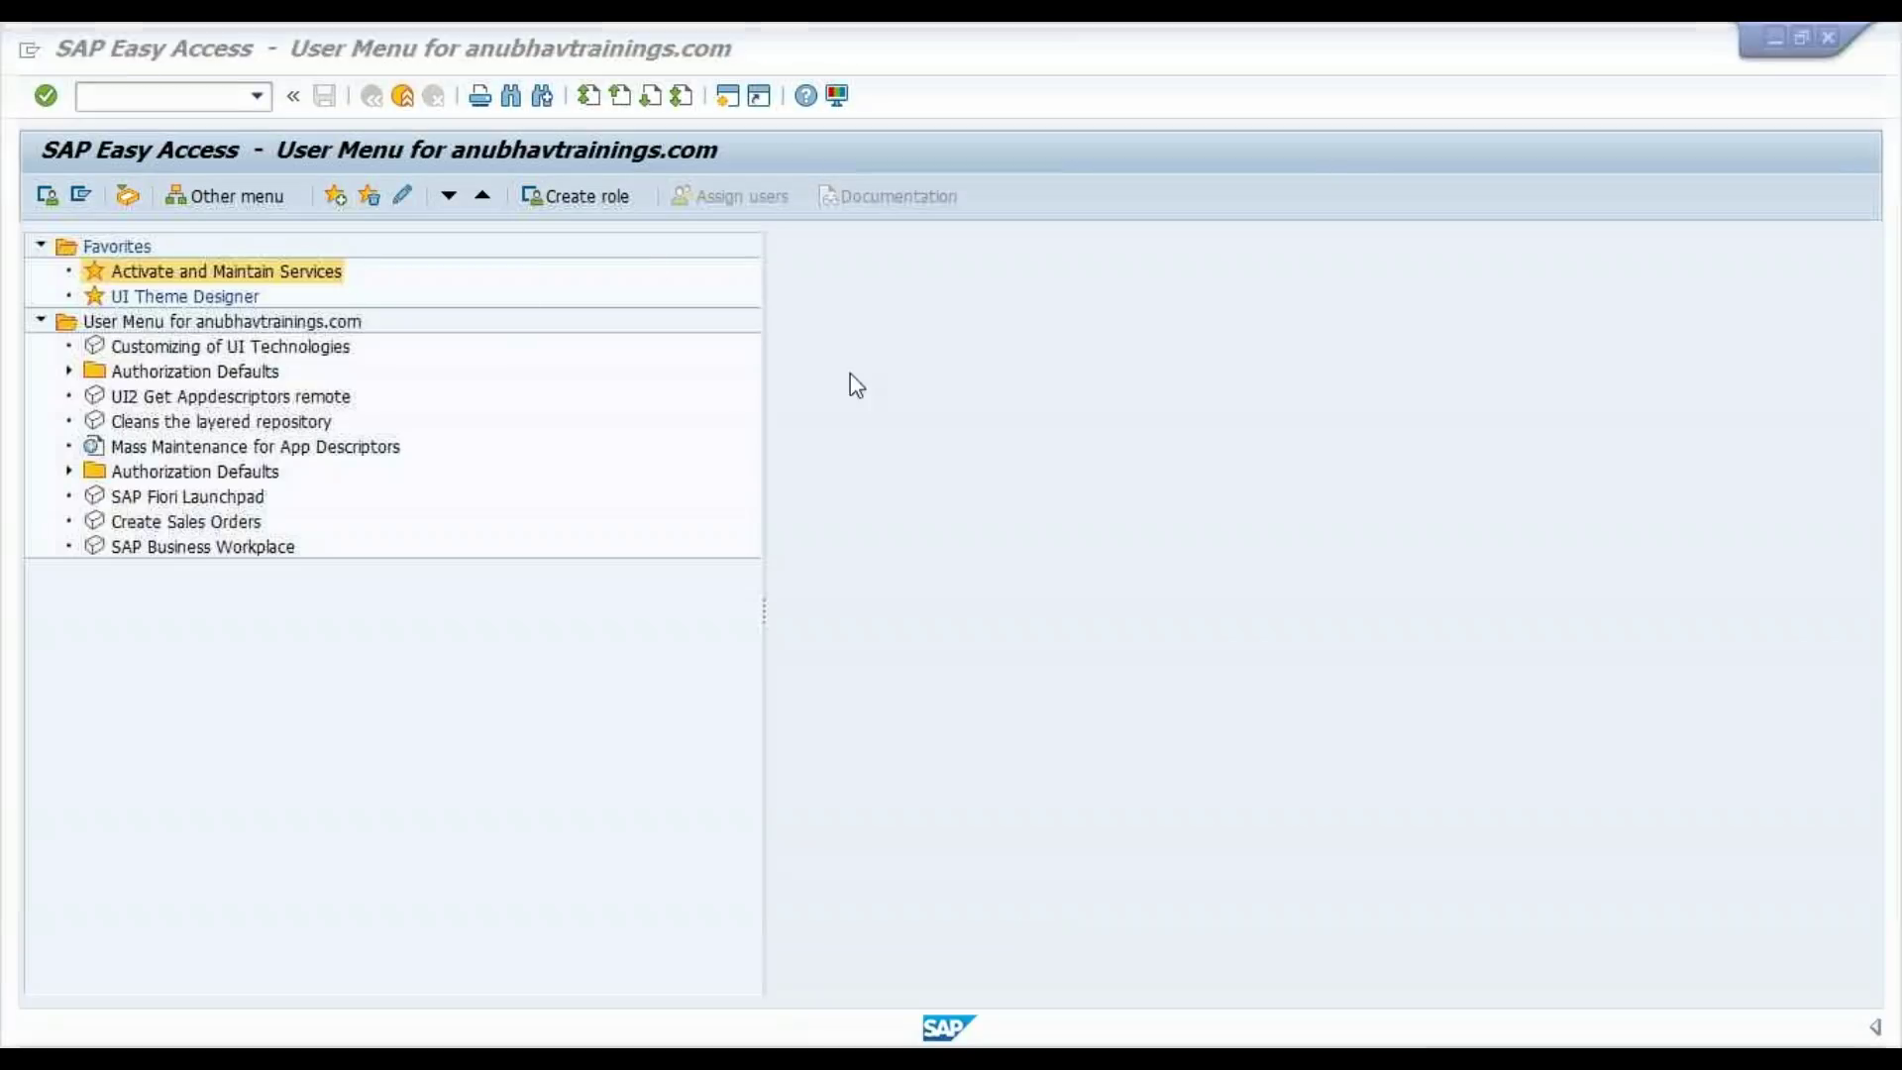
# - Open transaction ST05 in the SAP GUI window
pyautogui.click(1010, 1040)
pyautogui.click(199, 95)
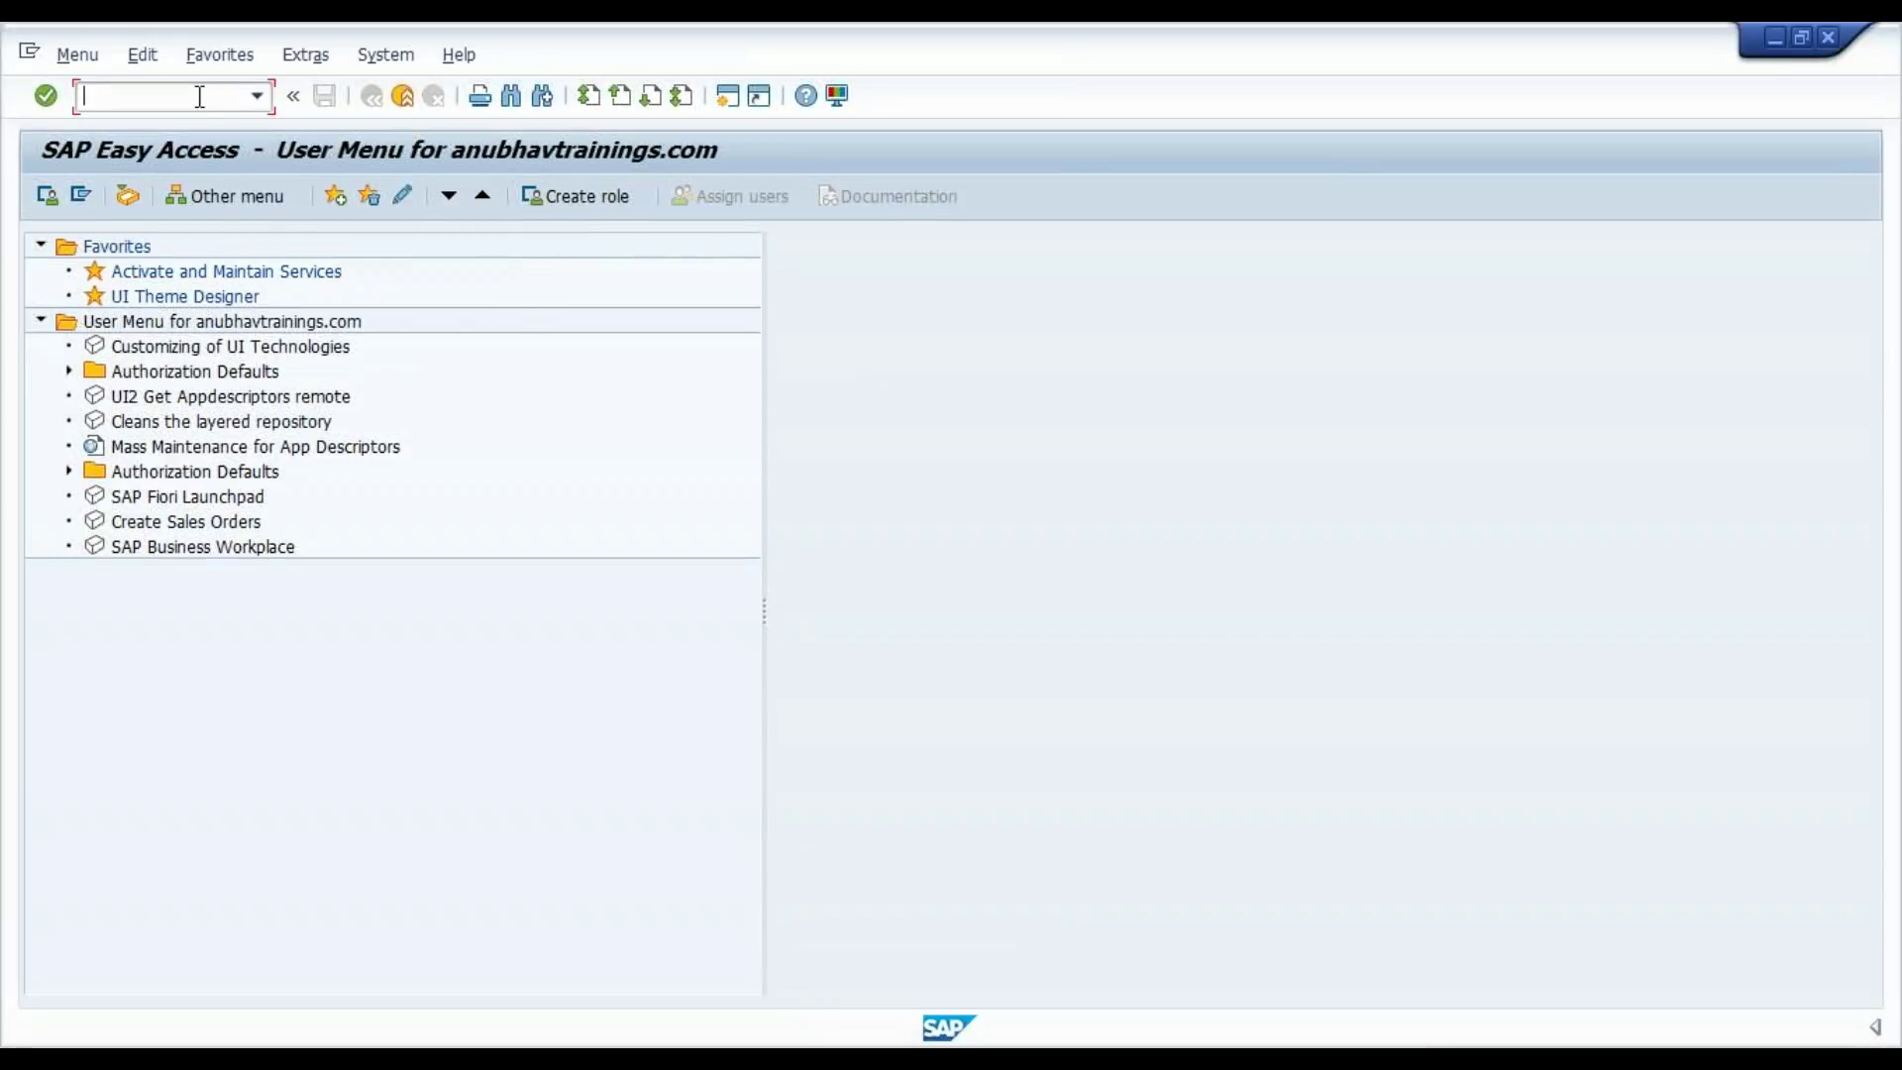
pyautogui.write('st05')
pyautogui.press('Return')
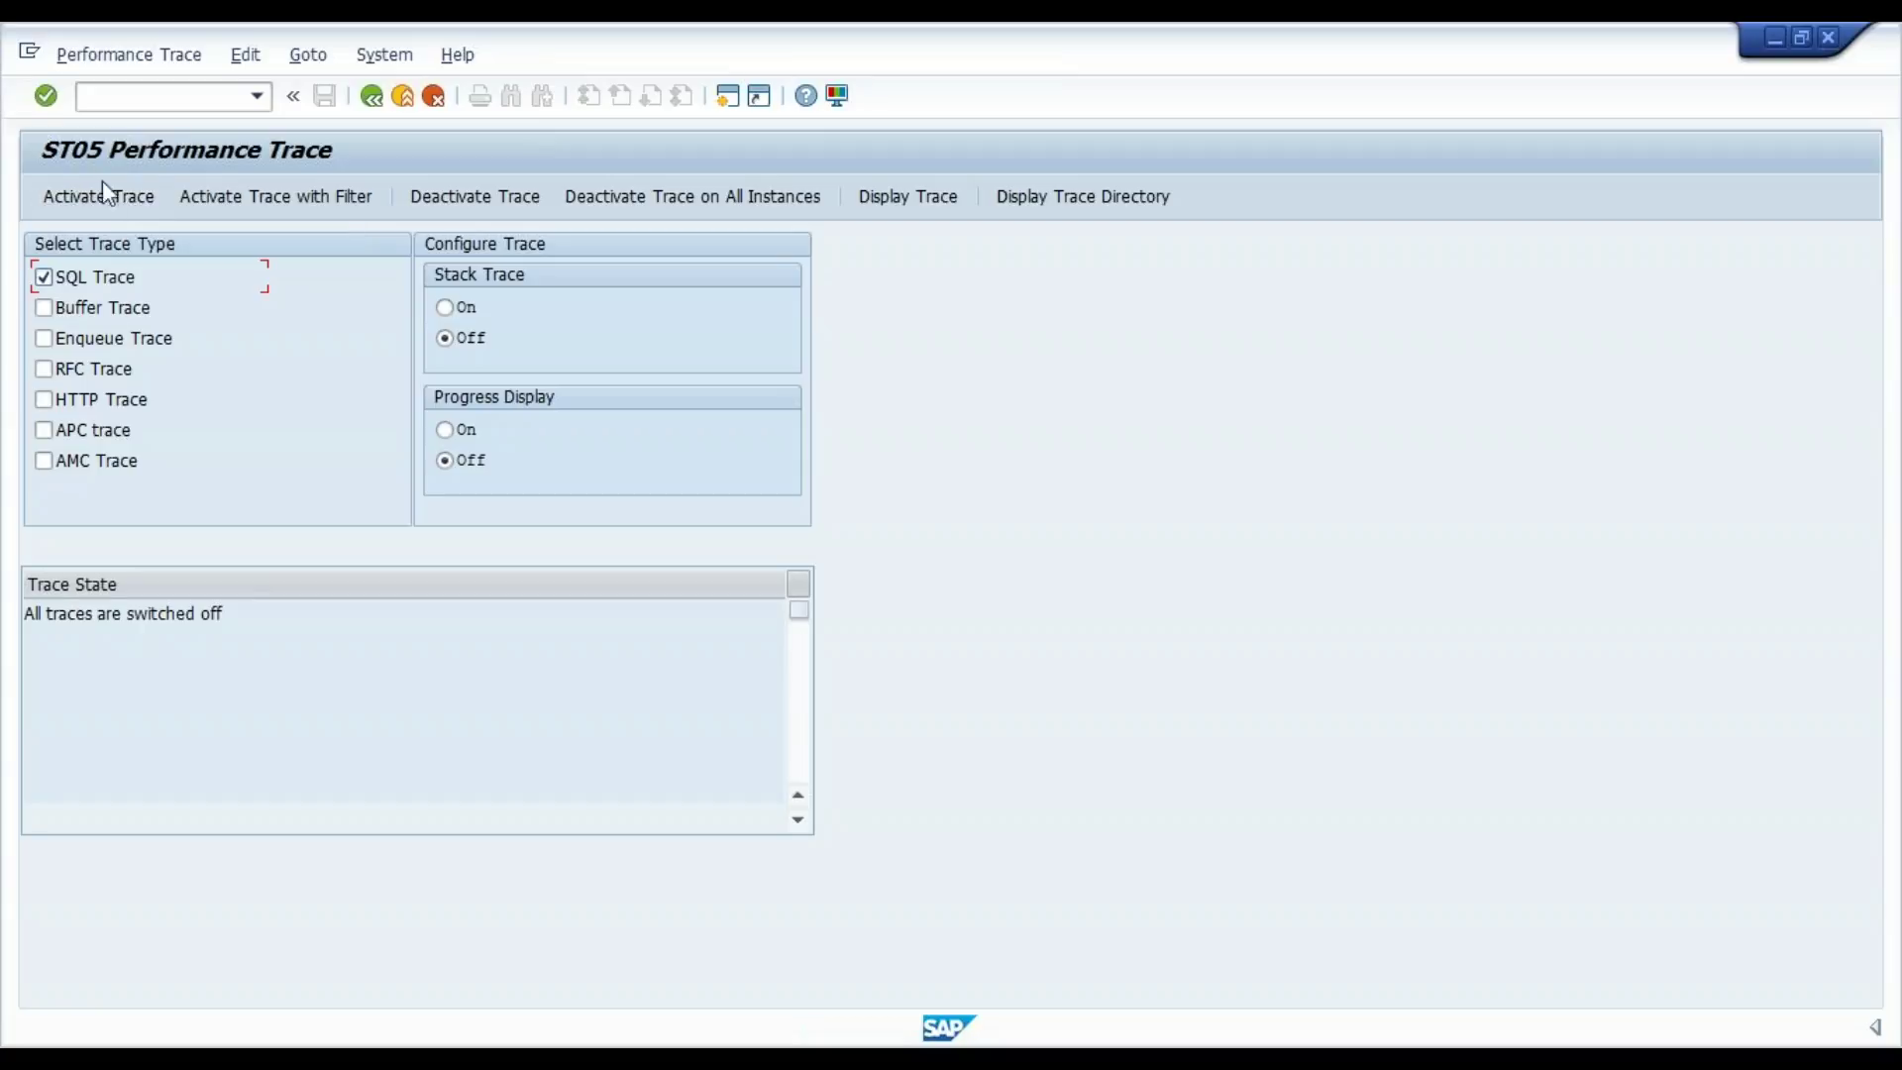
# - Activate the SQL trace with a user filter, then return to the Eclipse CDS source
pyautogui.click(111, 204)
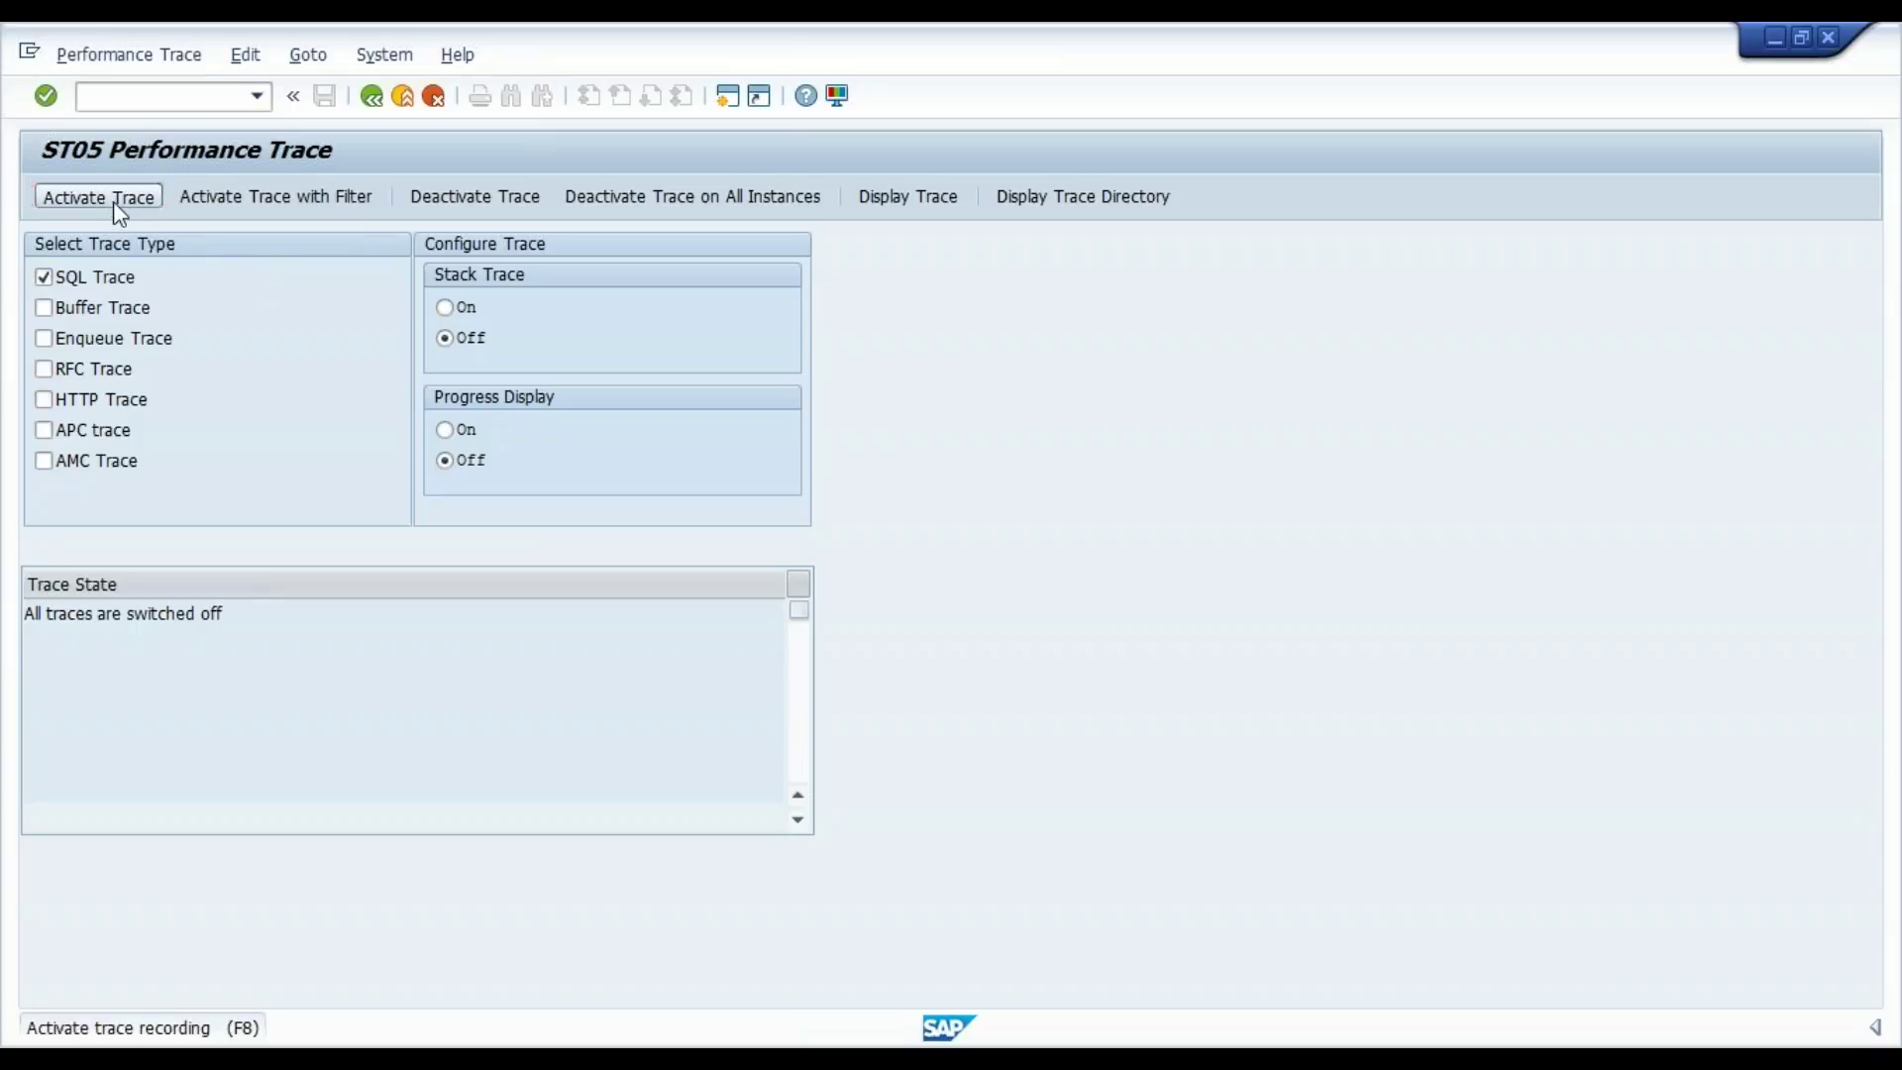
pyautogui.moveTo(129, 642); pyautogui.dragTo(443, 642)
pyautogui.click(484, 692)
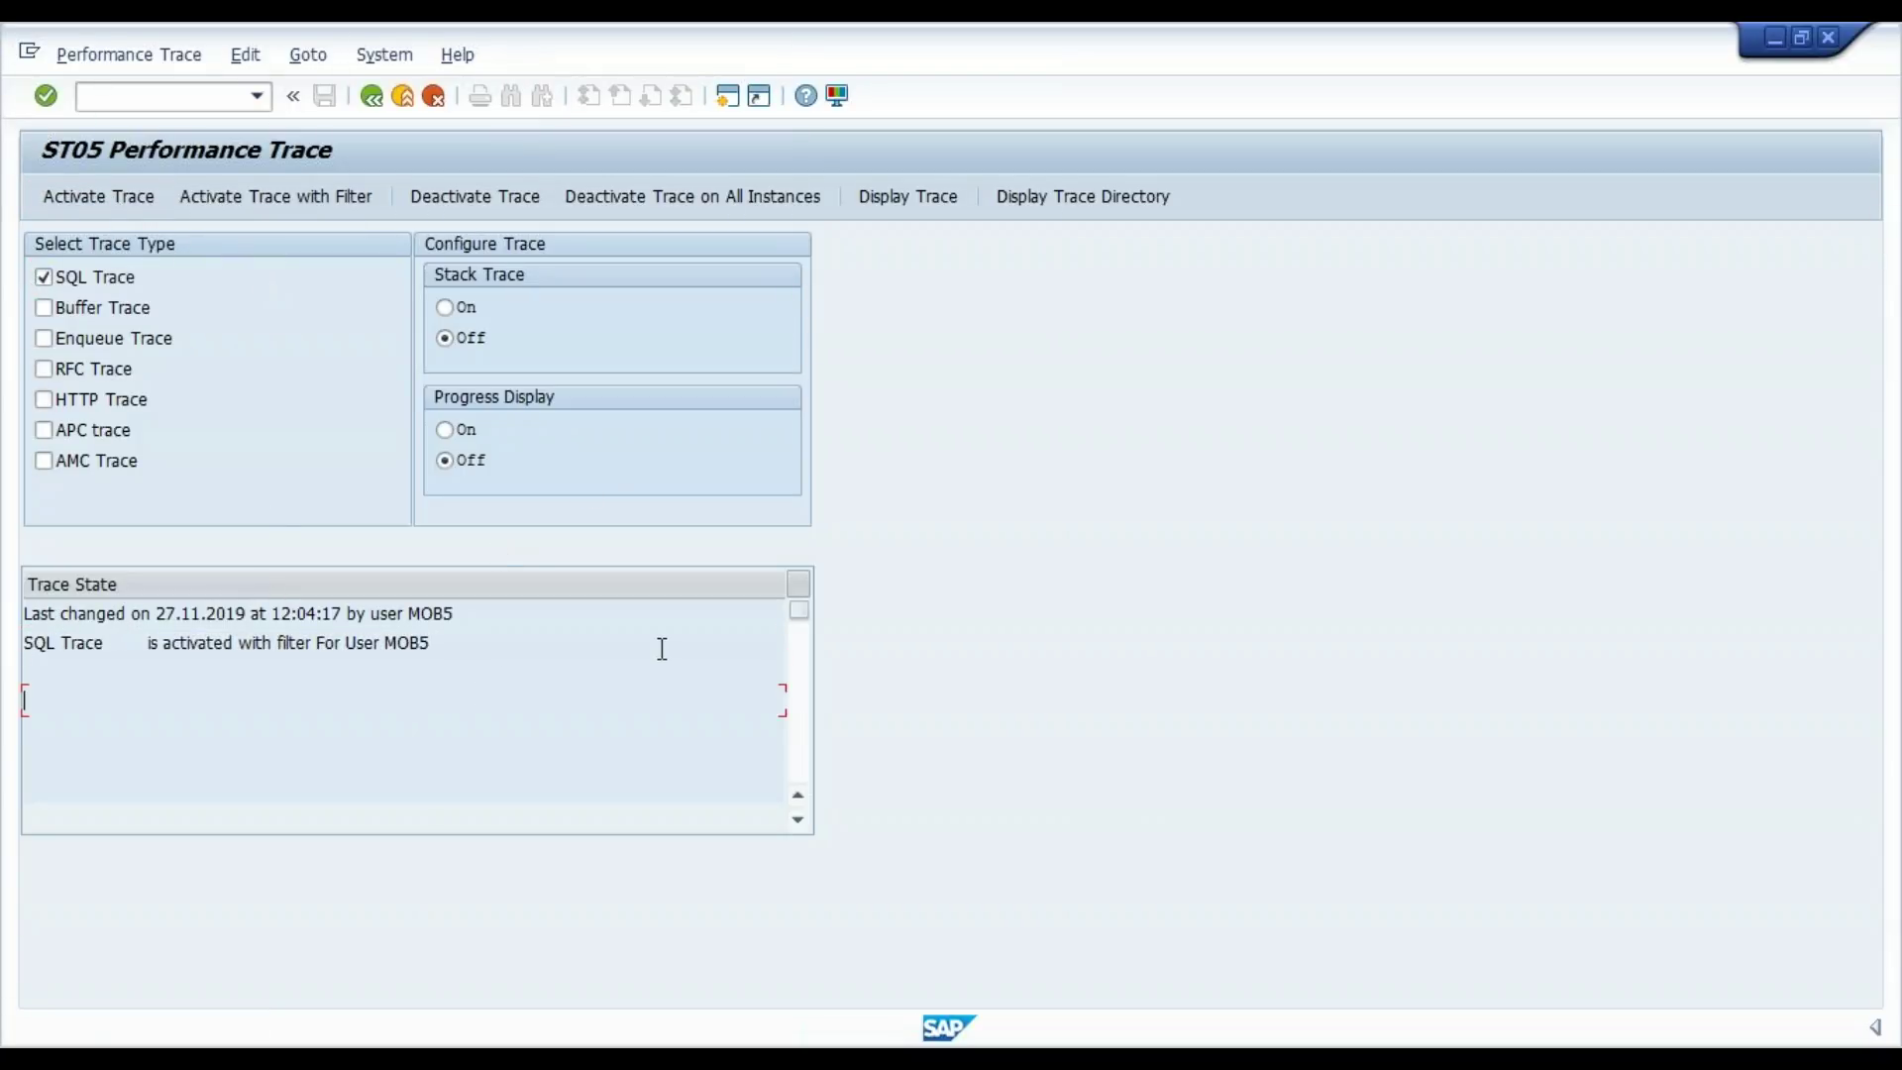
pyautogui.click(1141, 1045)
pyautogui.click(1065, 449)
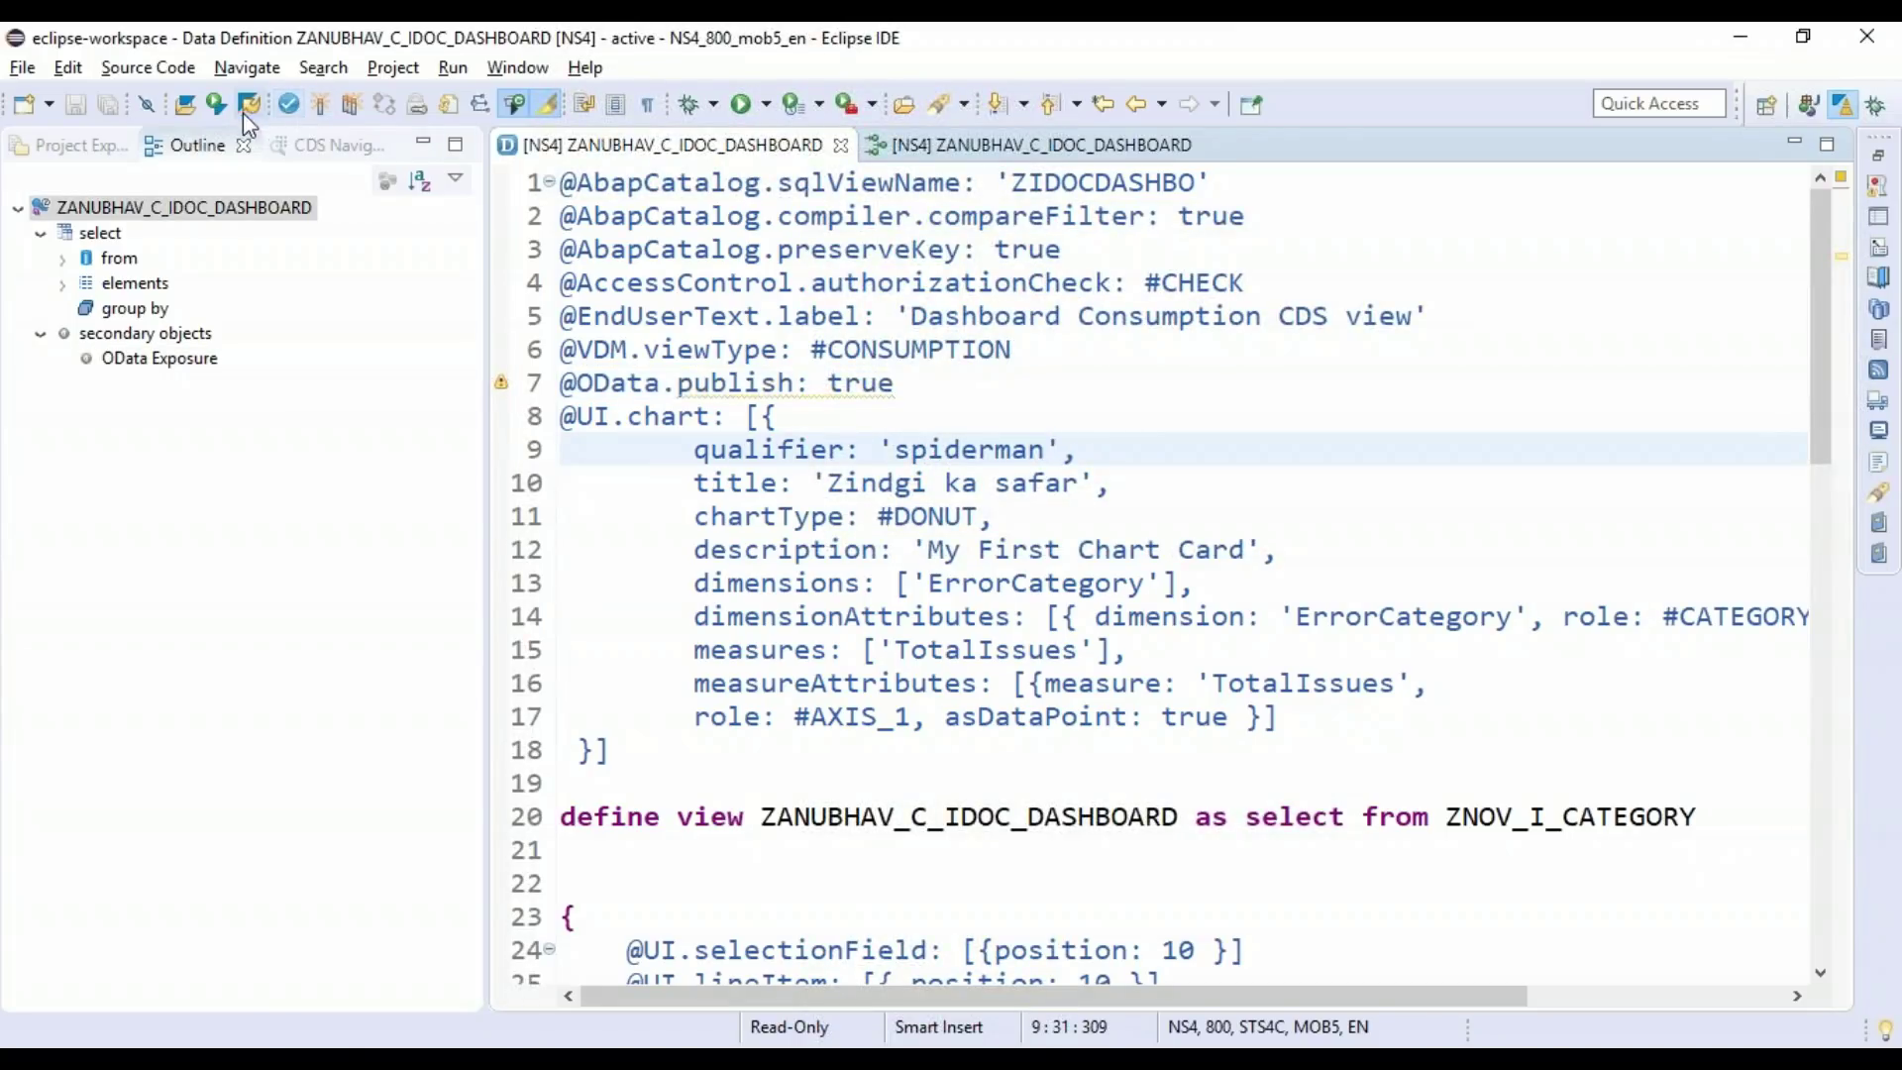
# - Run the CDS view data preview (100 rows), then deactivate the ST05 trace on all instances
pyautogui.click(877, 315)
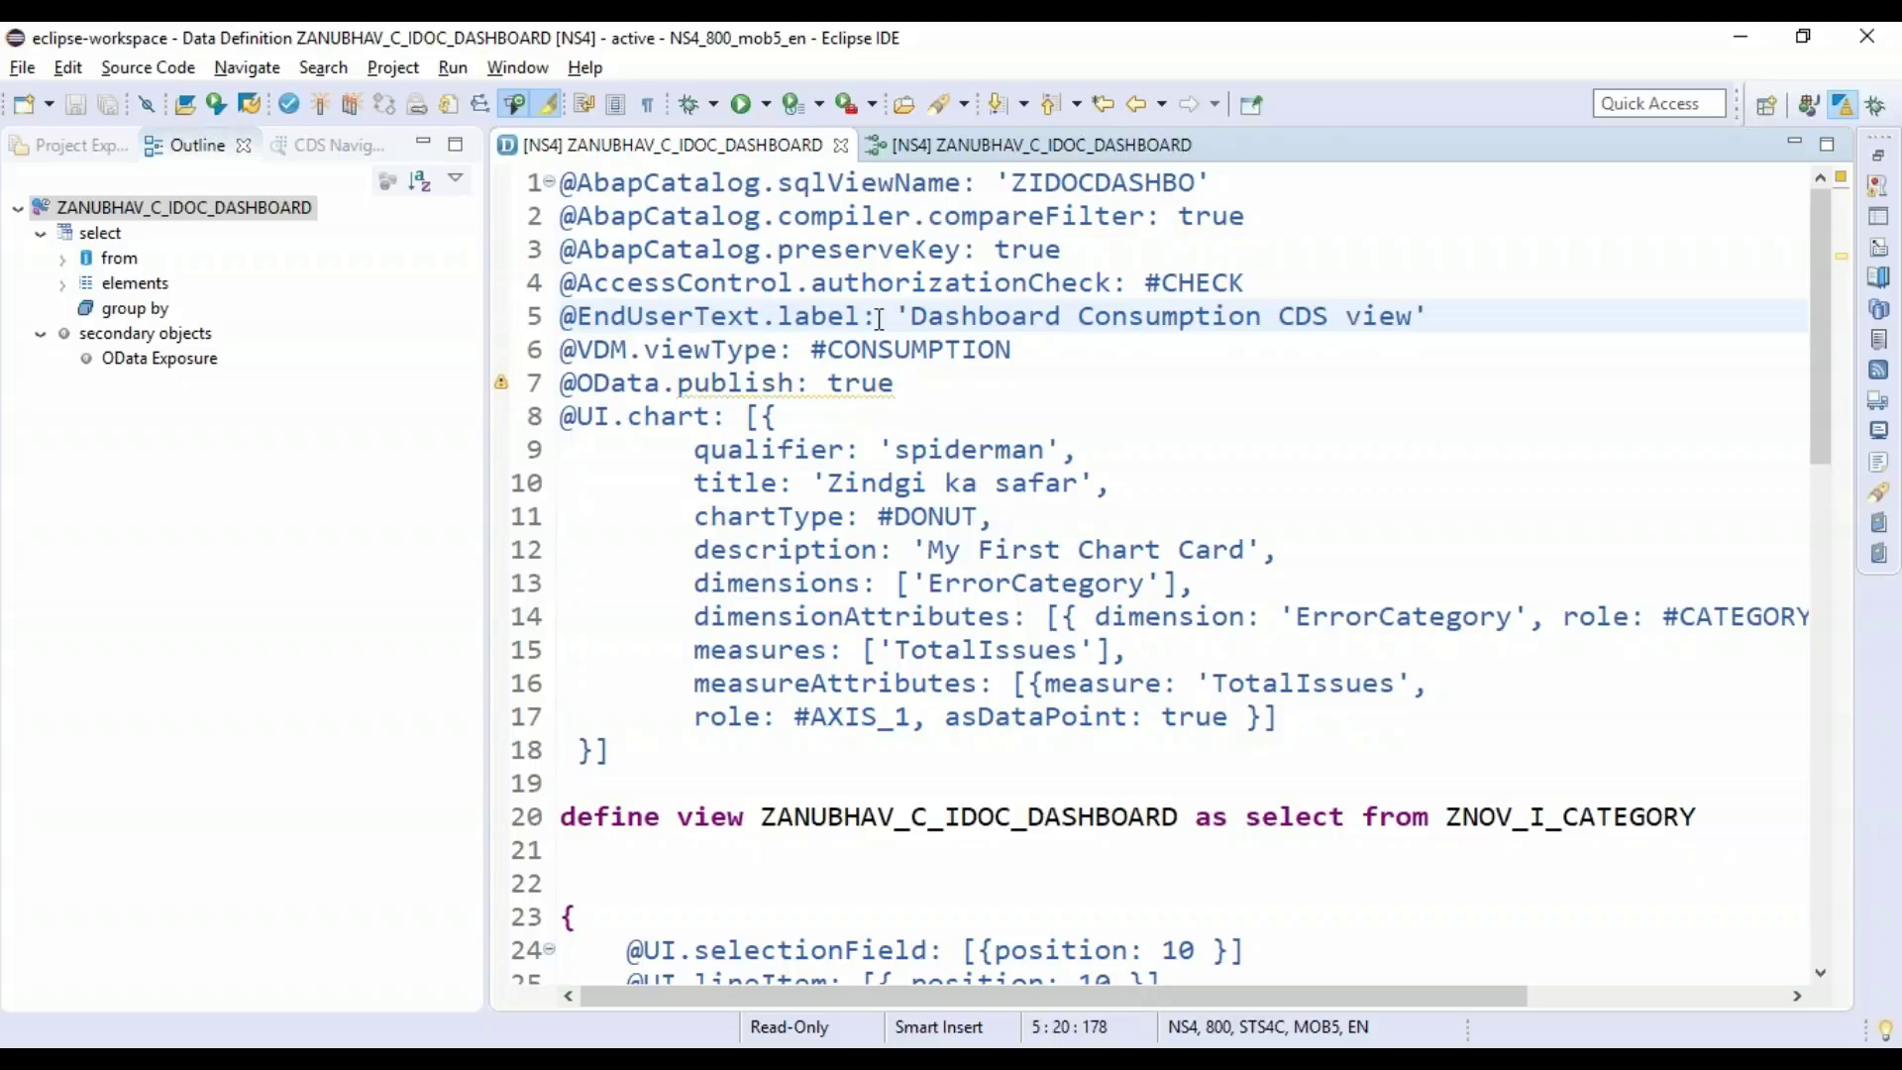
pyautogui.press('F8')
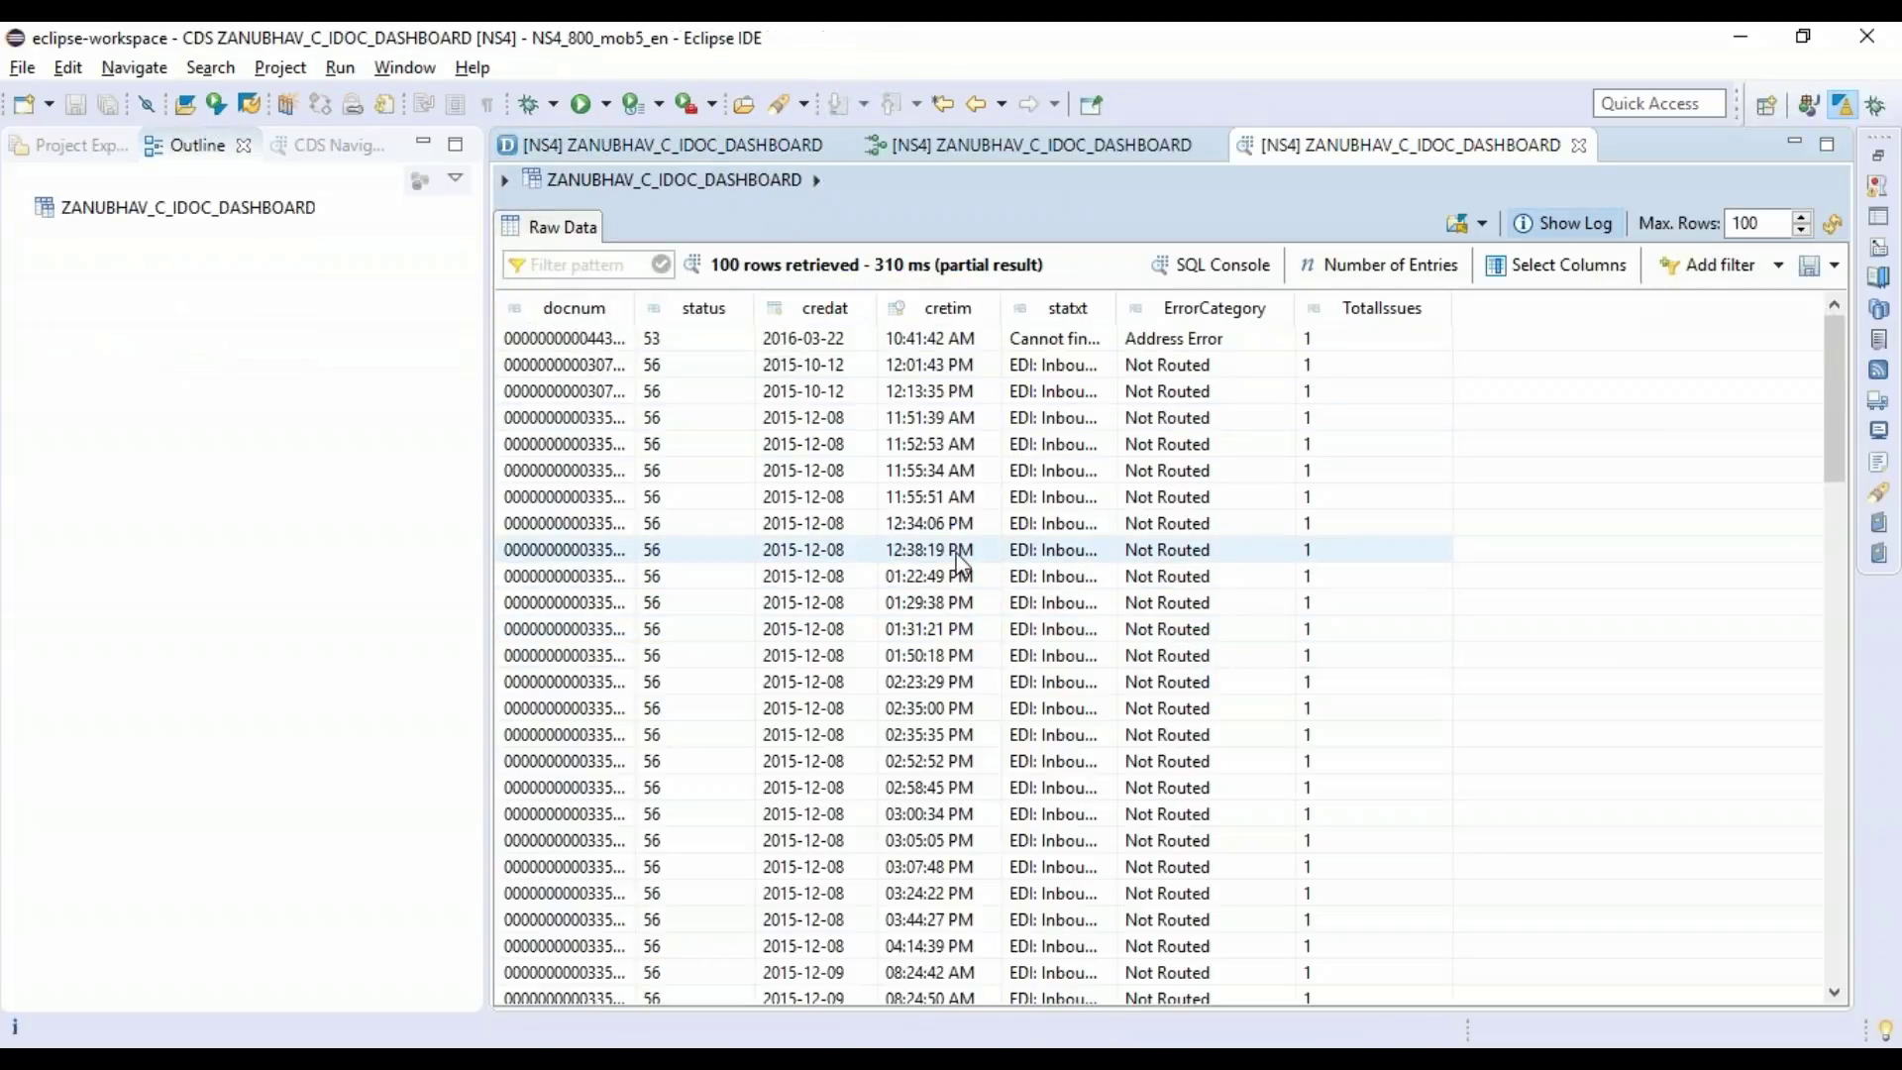
pyautogui.hotkey('alt', 'Tab')
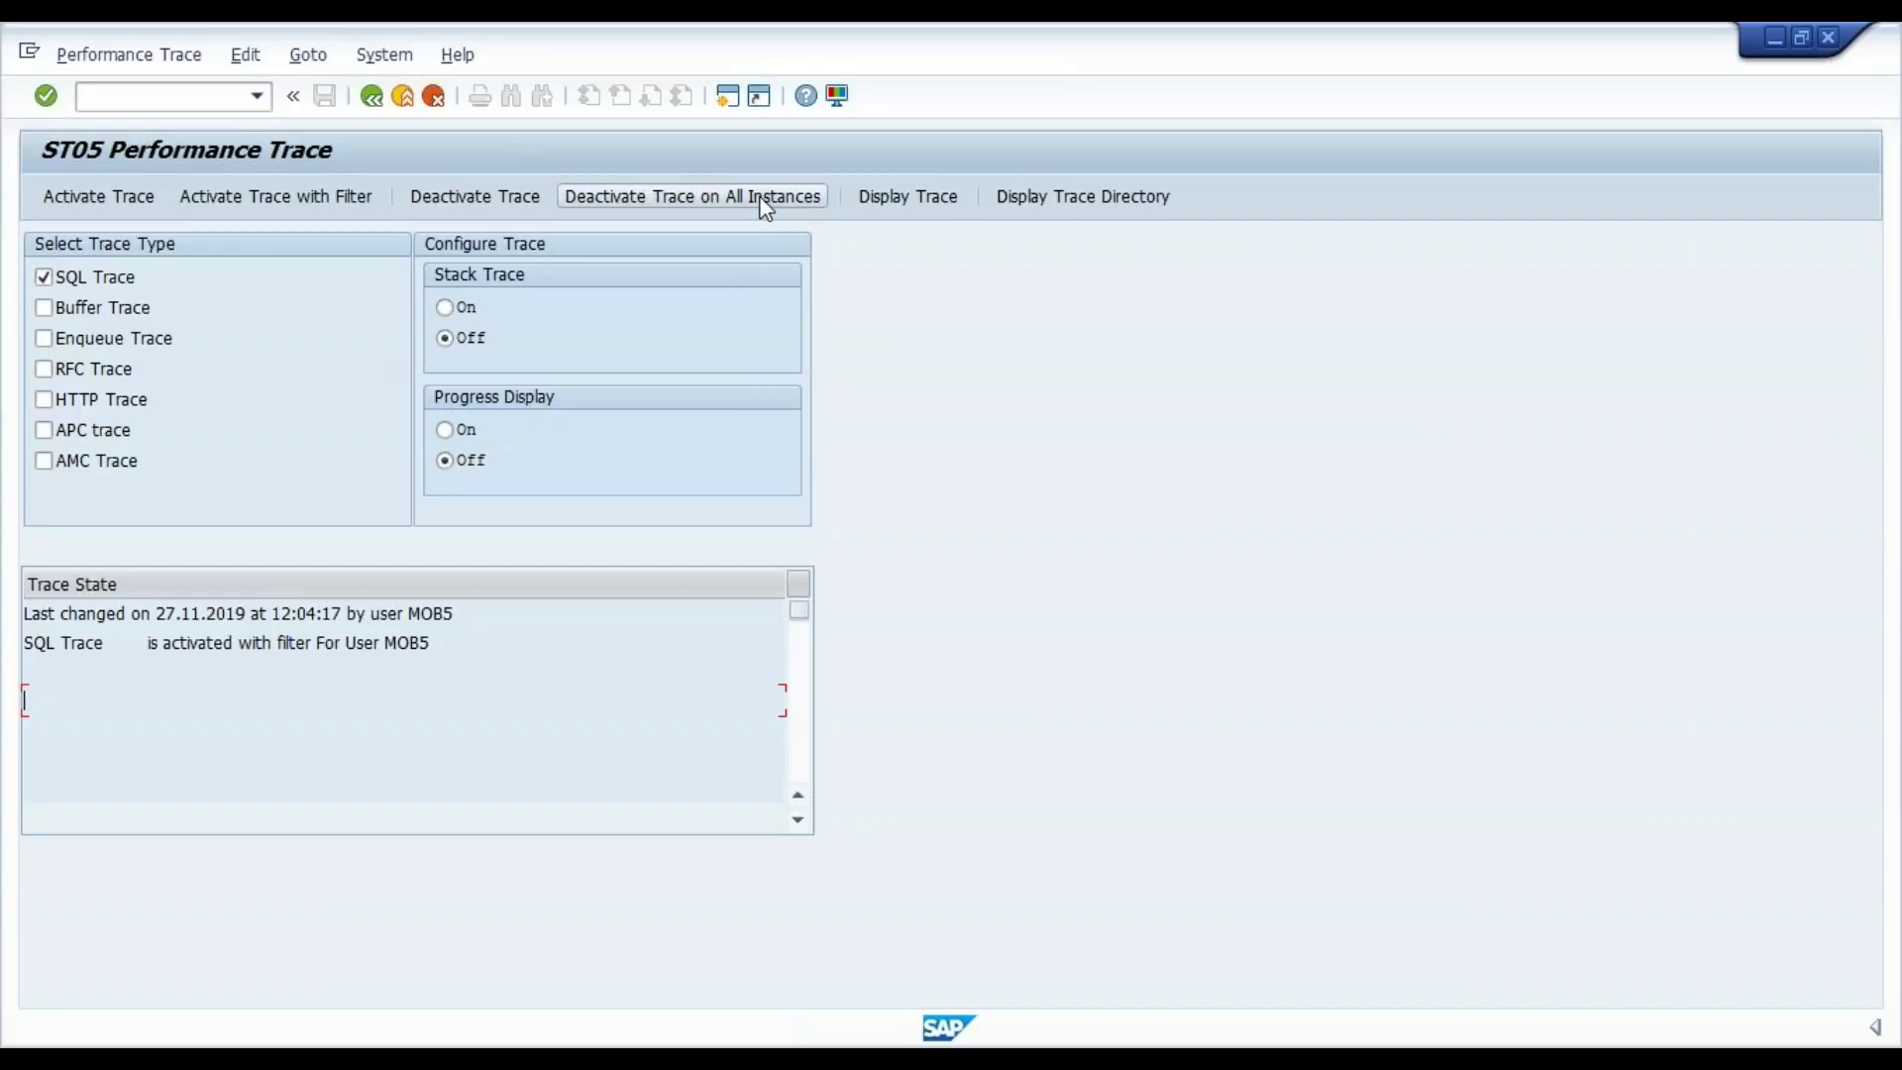
pyautogui.click(767, 202)
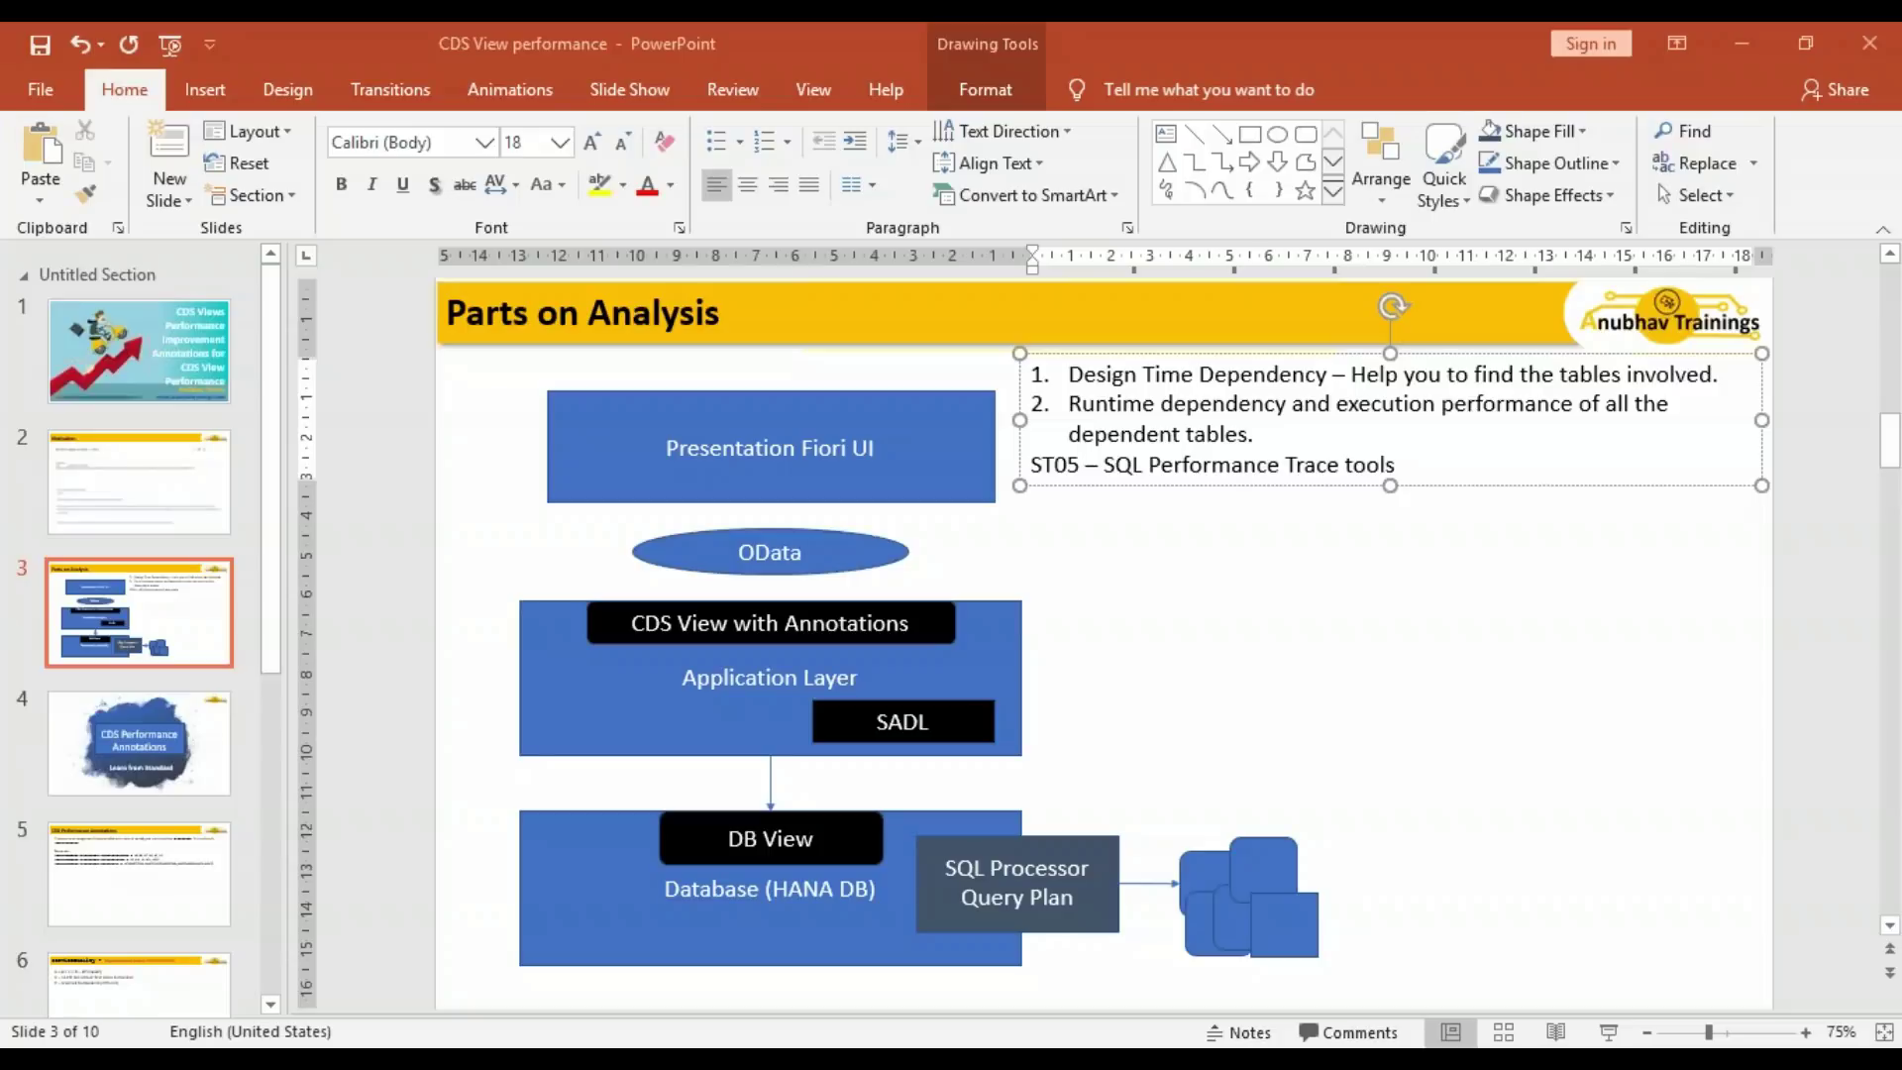
pyautogui.hotkey('alt', 'Tab')
pyautogui.click(959, 627)
pyautogui.click(951, 718)
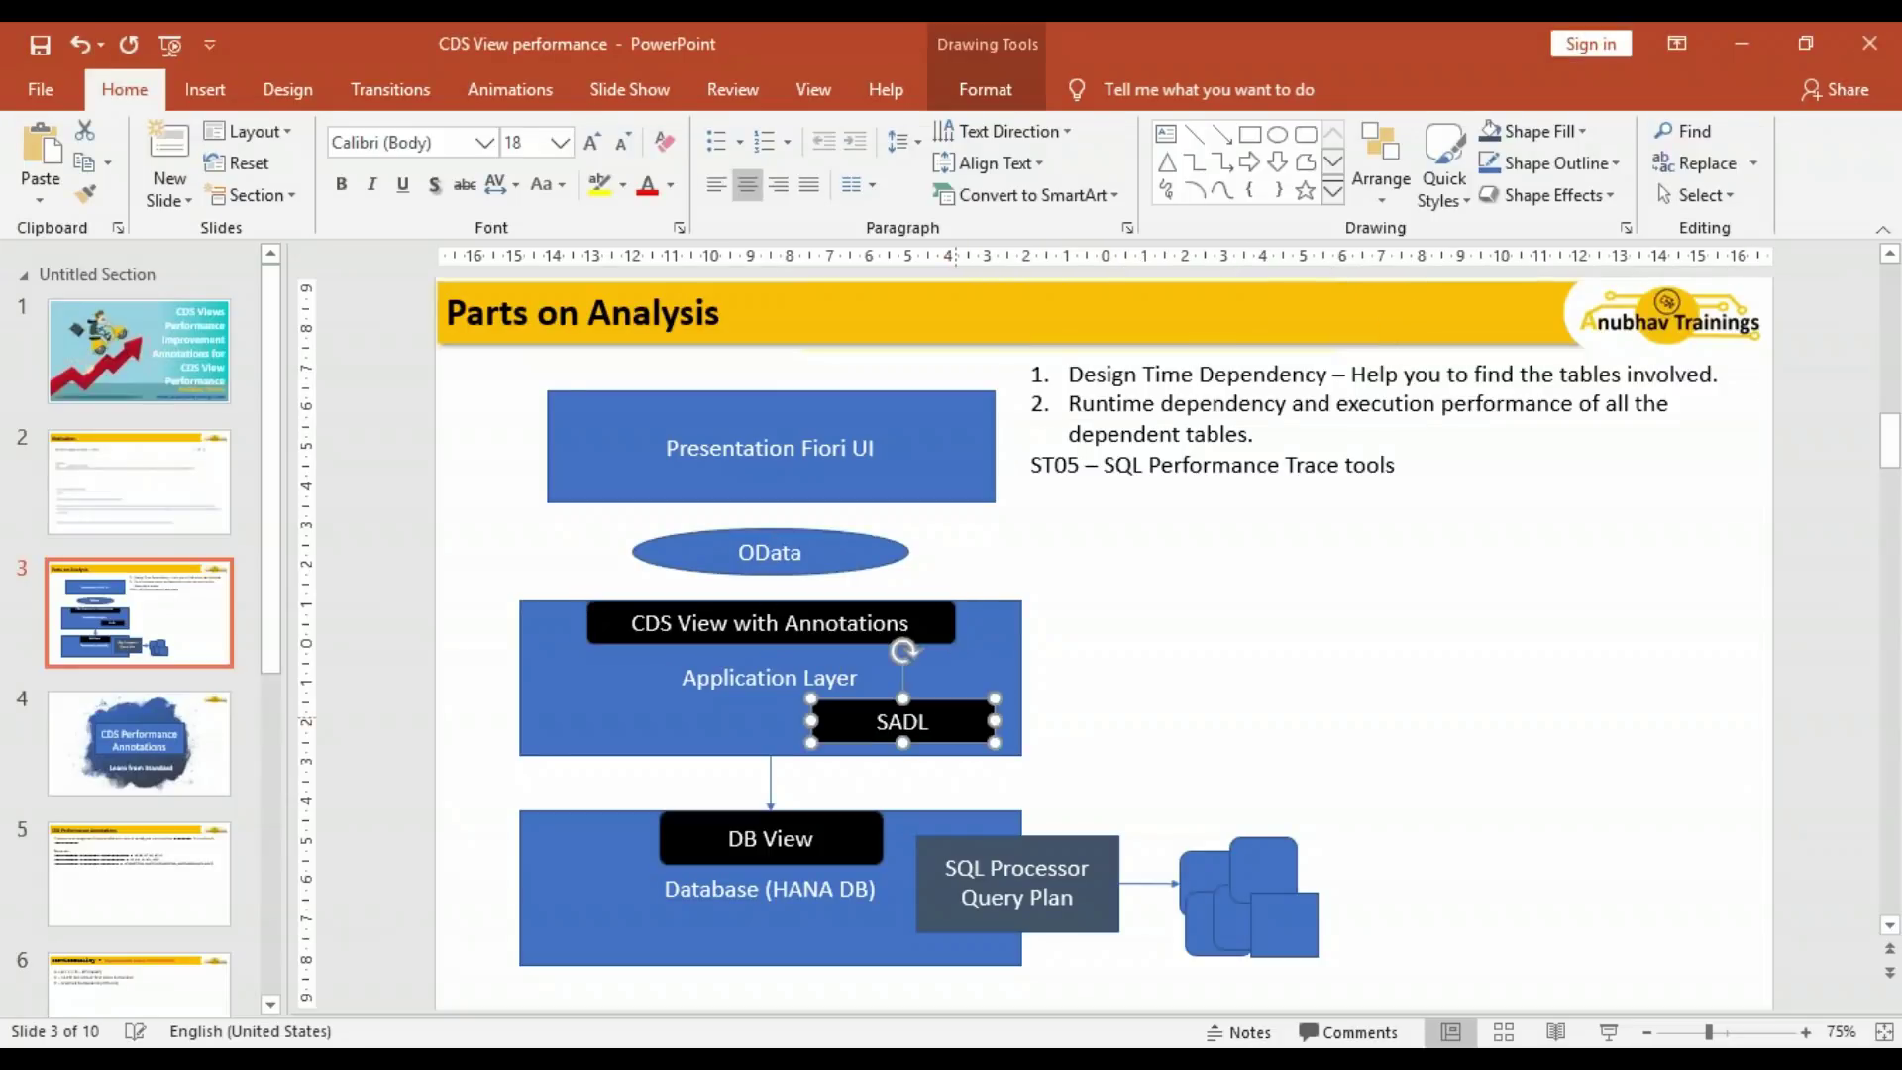
pyautogui.click(860, 839)
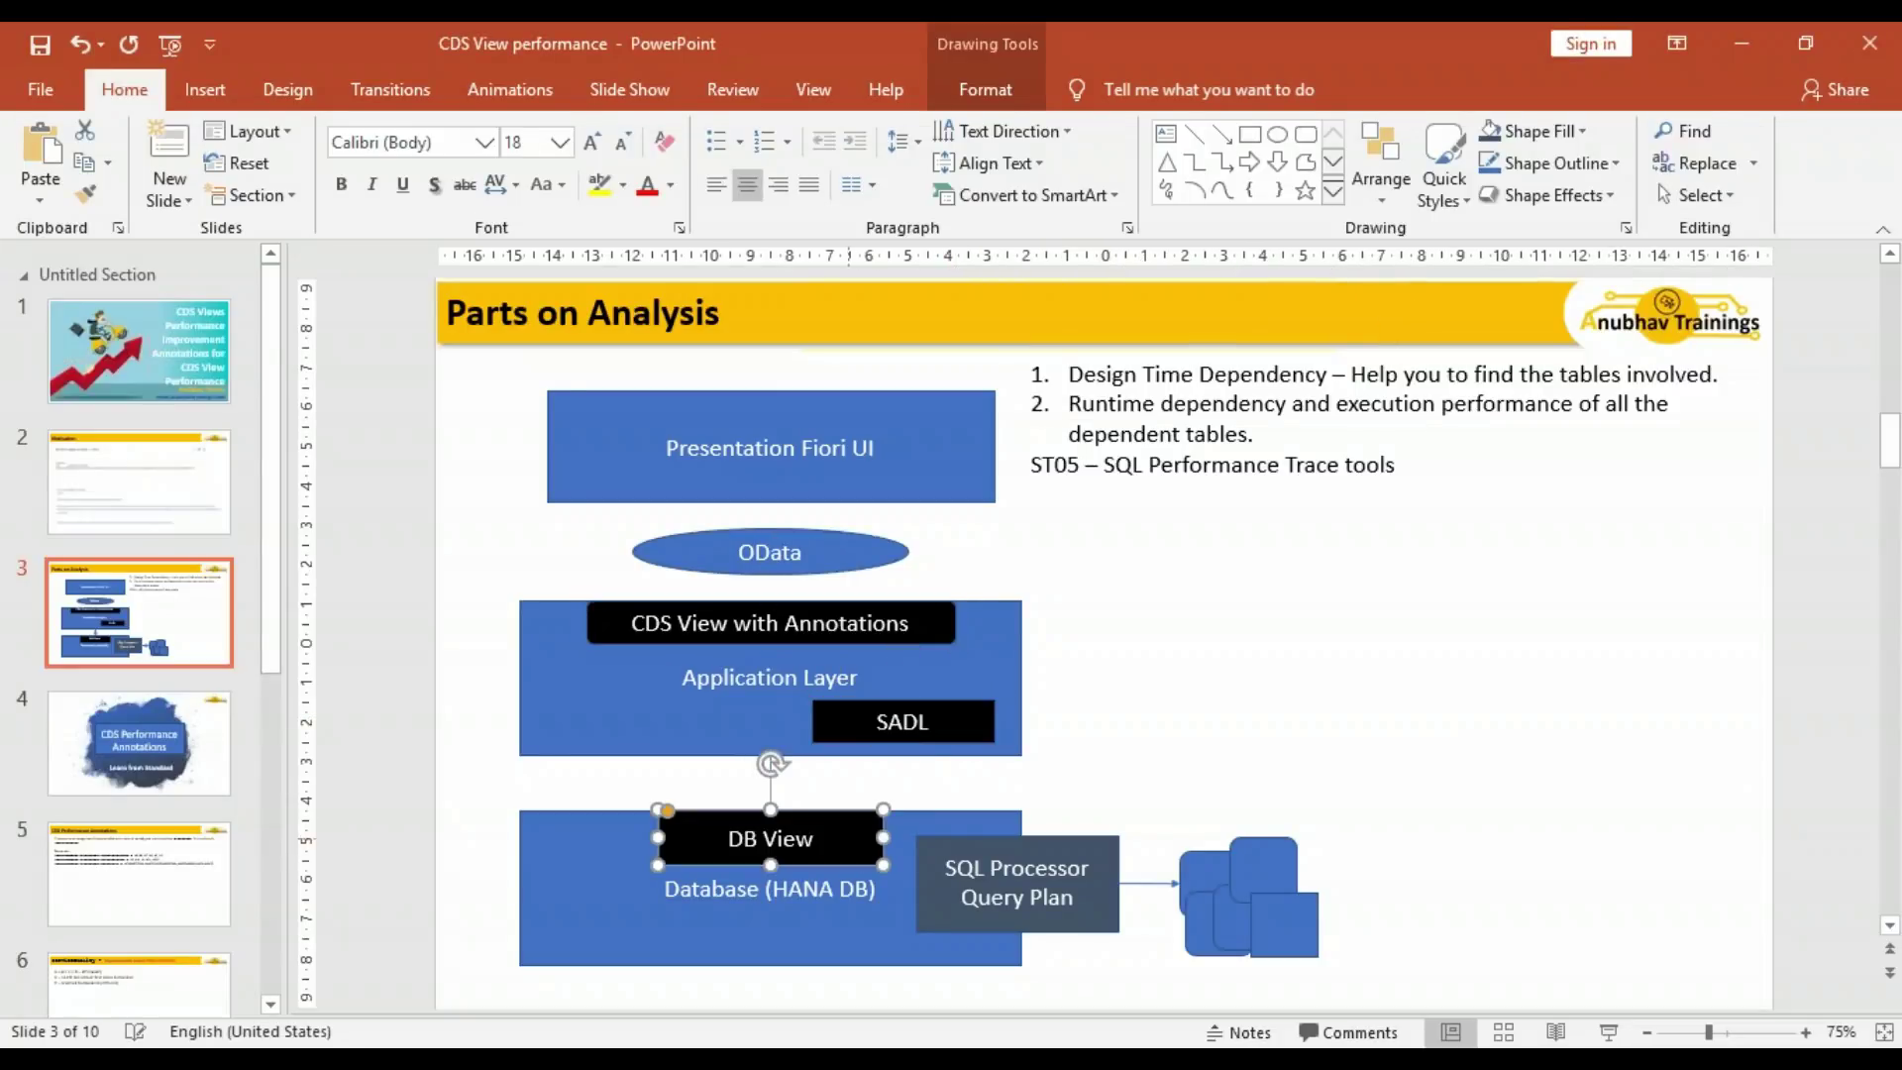
pyautogui.click(921, 885)
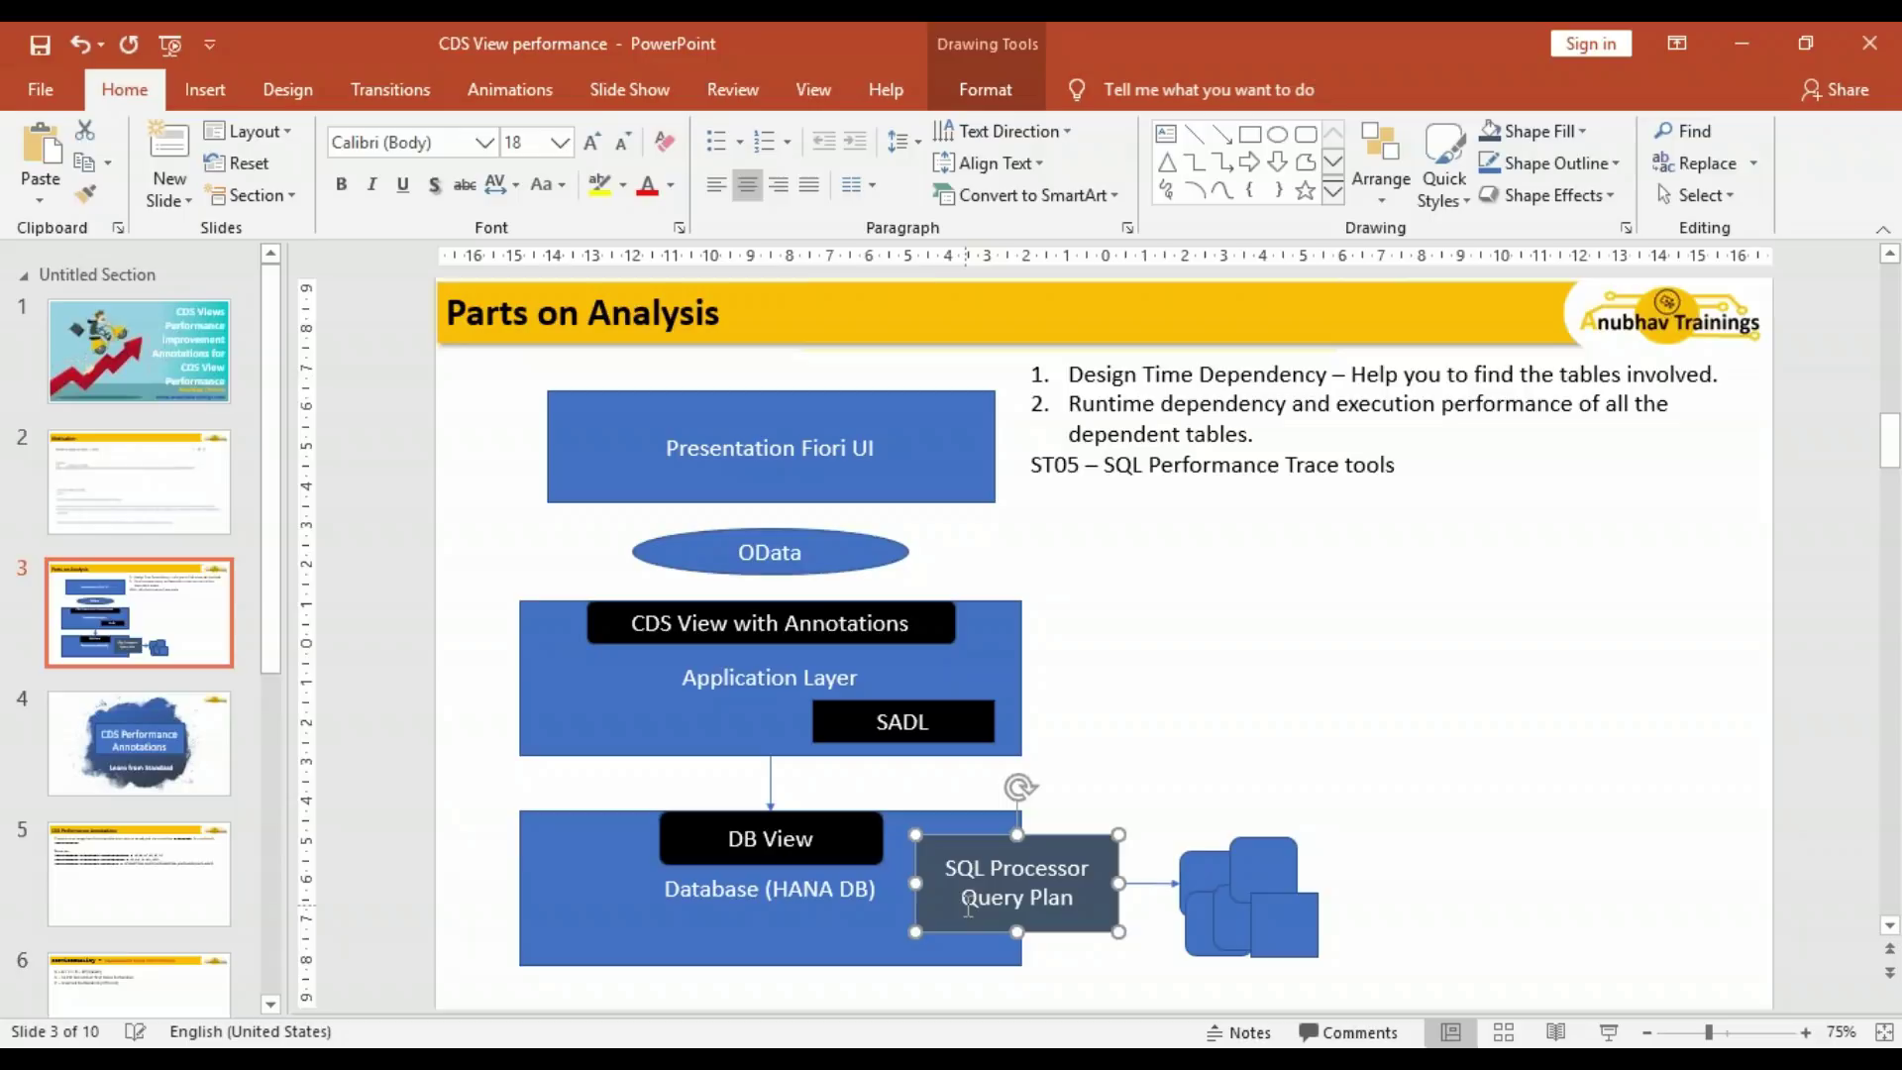
pyautogui.moveTo(967, 906); pyautogui.dragTo(1078, 903)
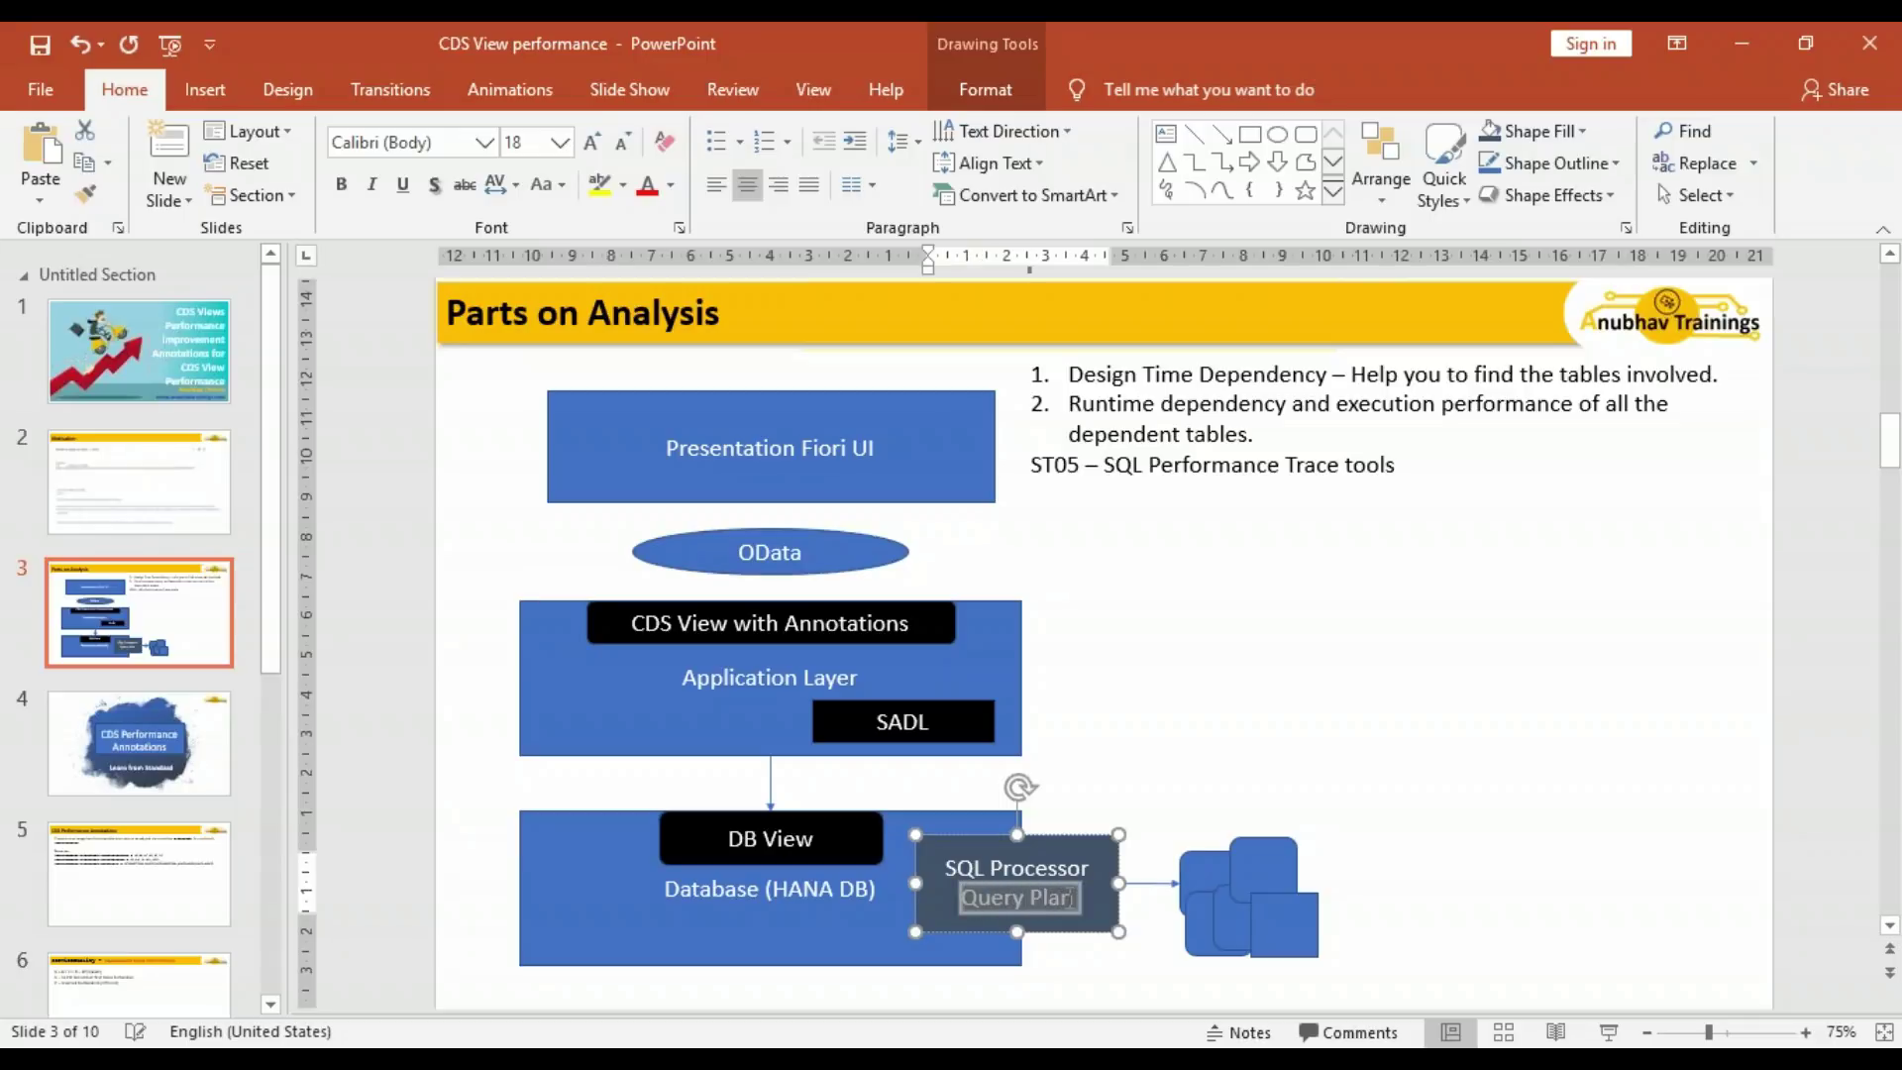
pyautogui.click(1097, 965)
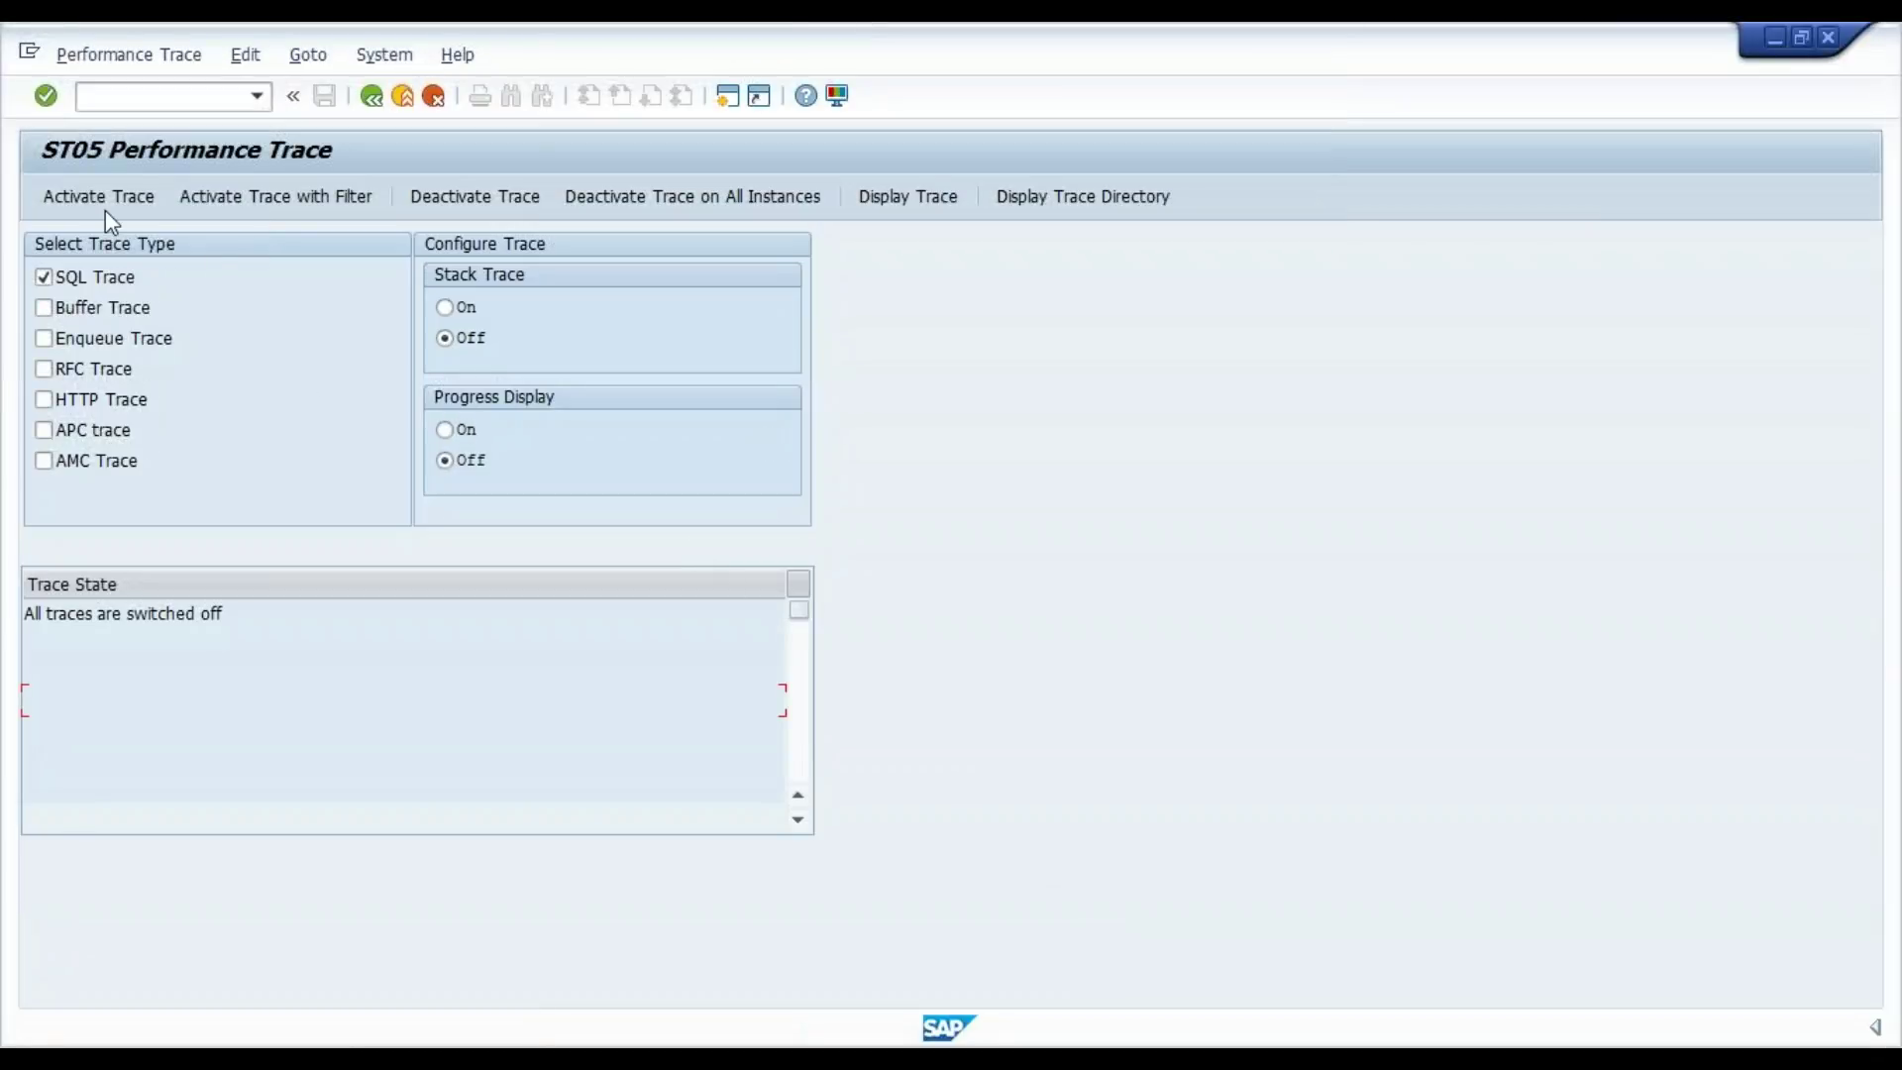
# - Filter the ST05 trace display by object name, pasting the IDoc dashboard view name from Eclipse
pyautogui.click(937, 201)
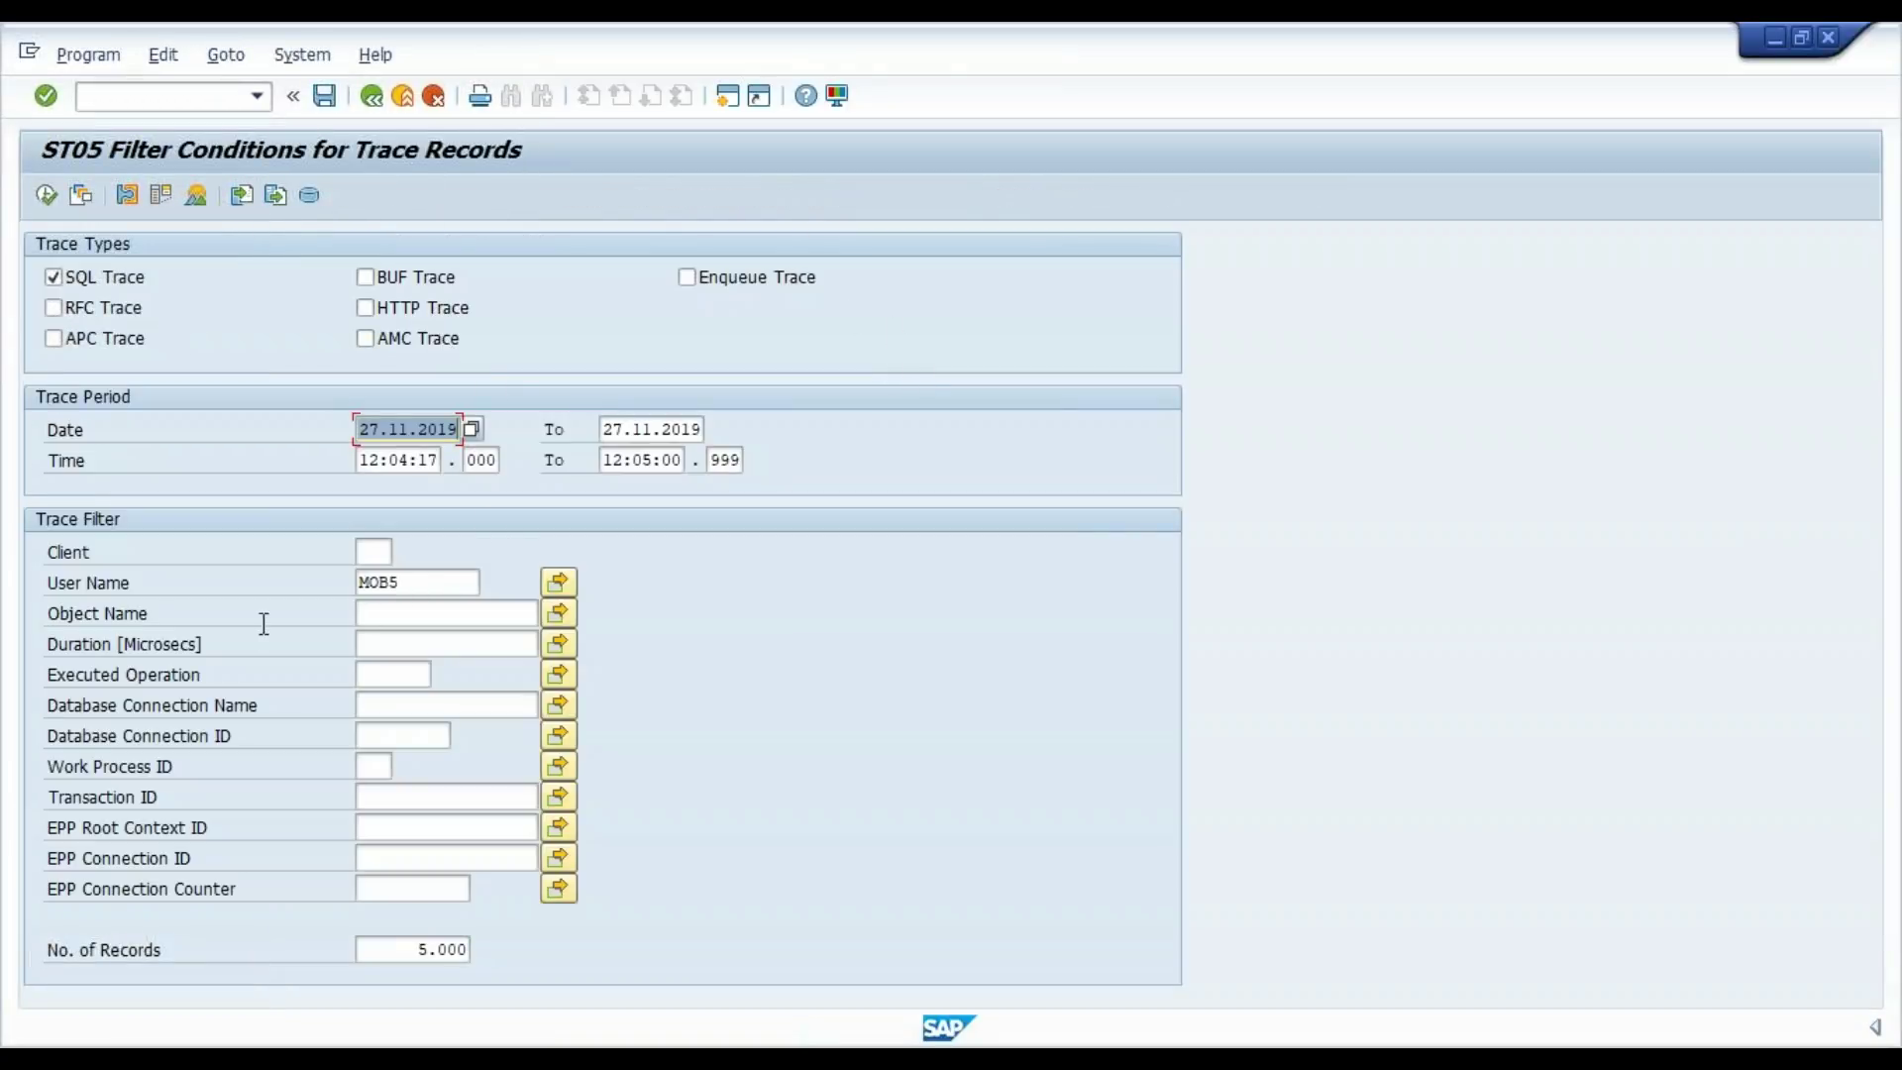
pyautogui.click(380, 619)
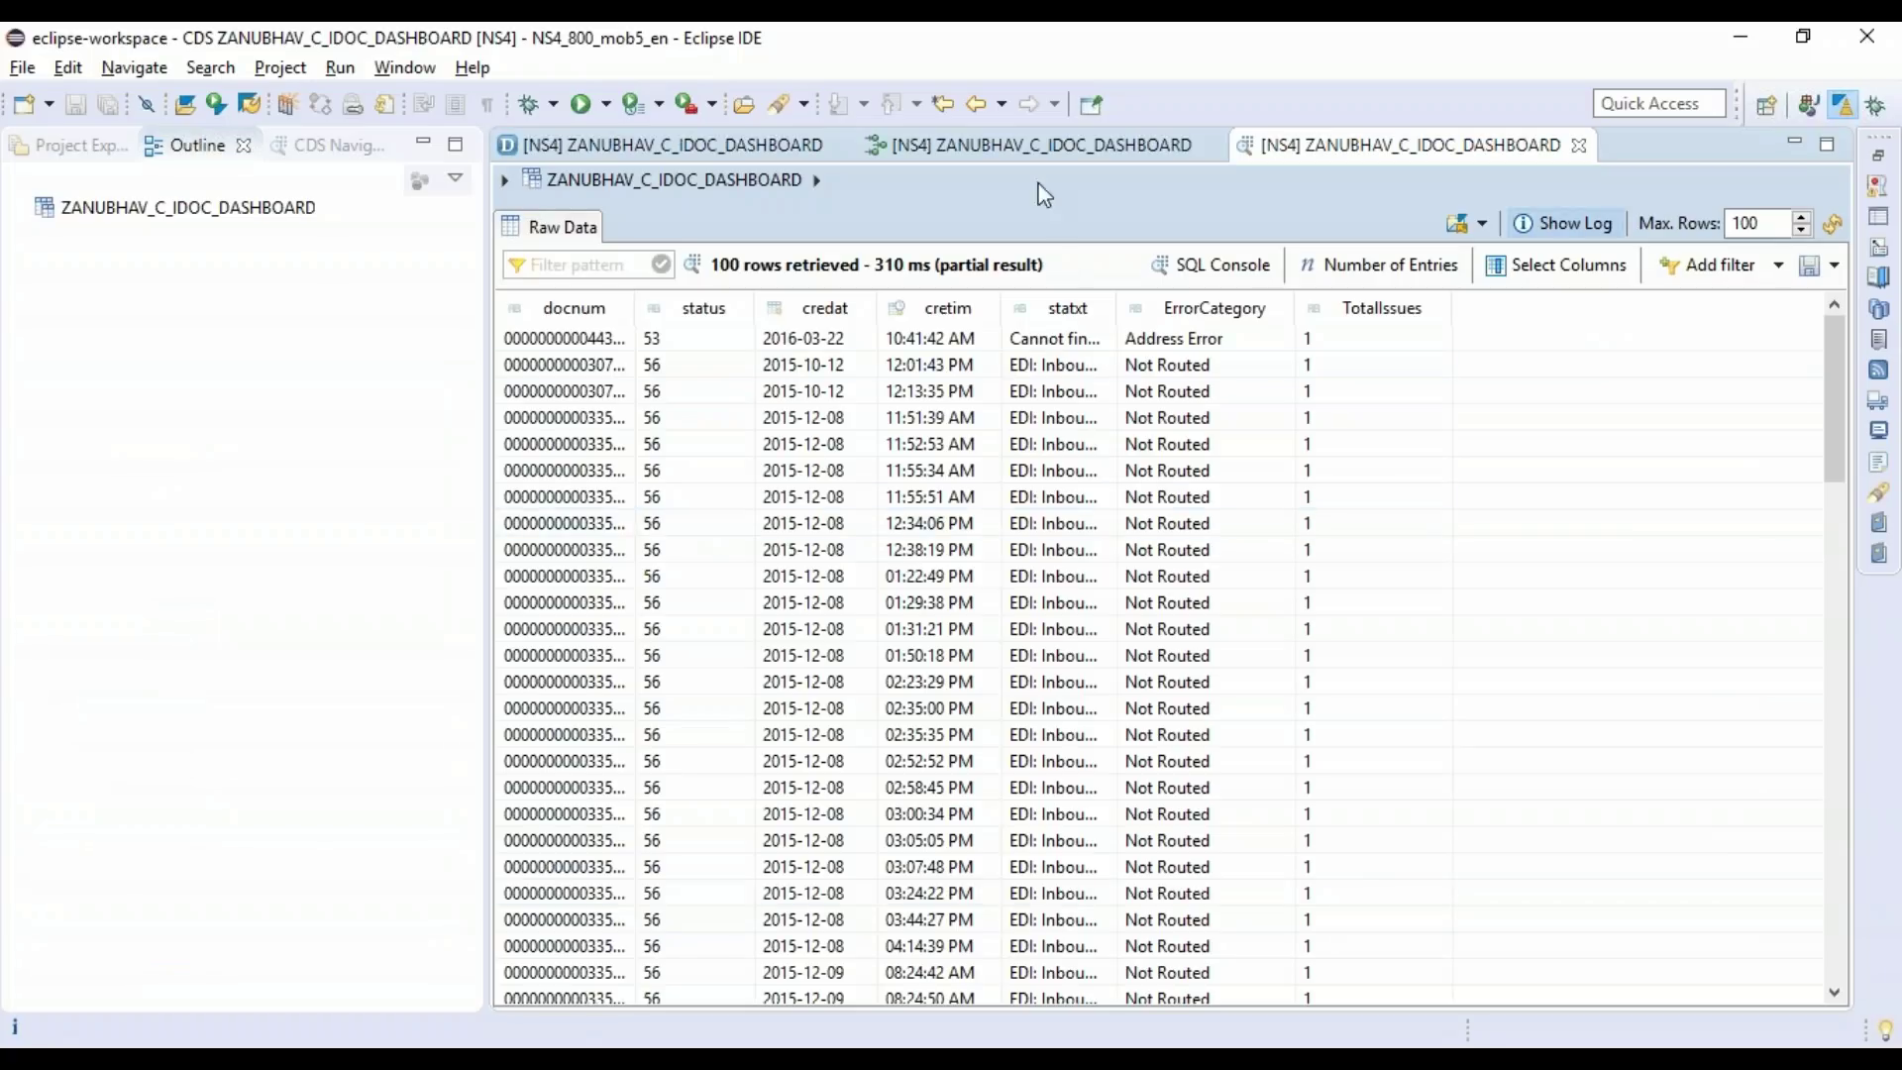
pyautogui.hotkey('ctrl', 'F6')
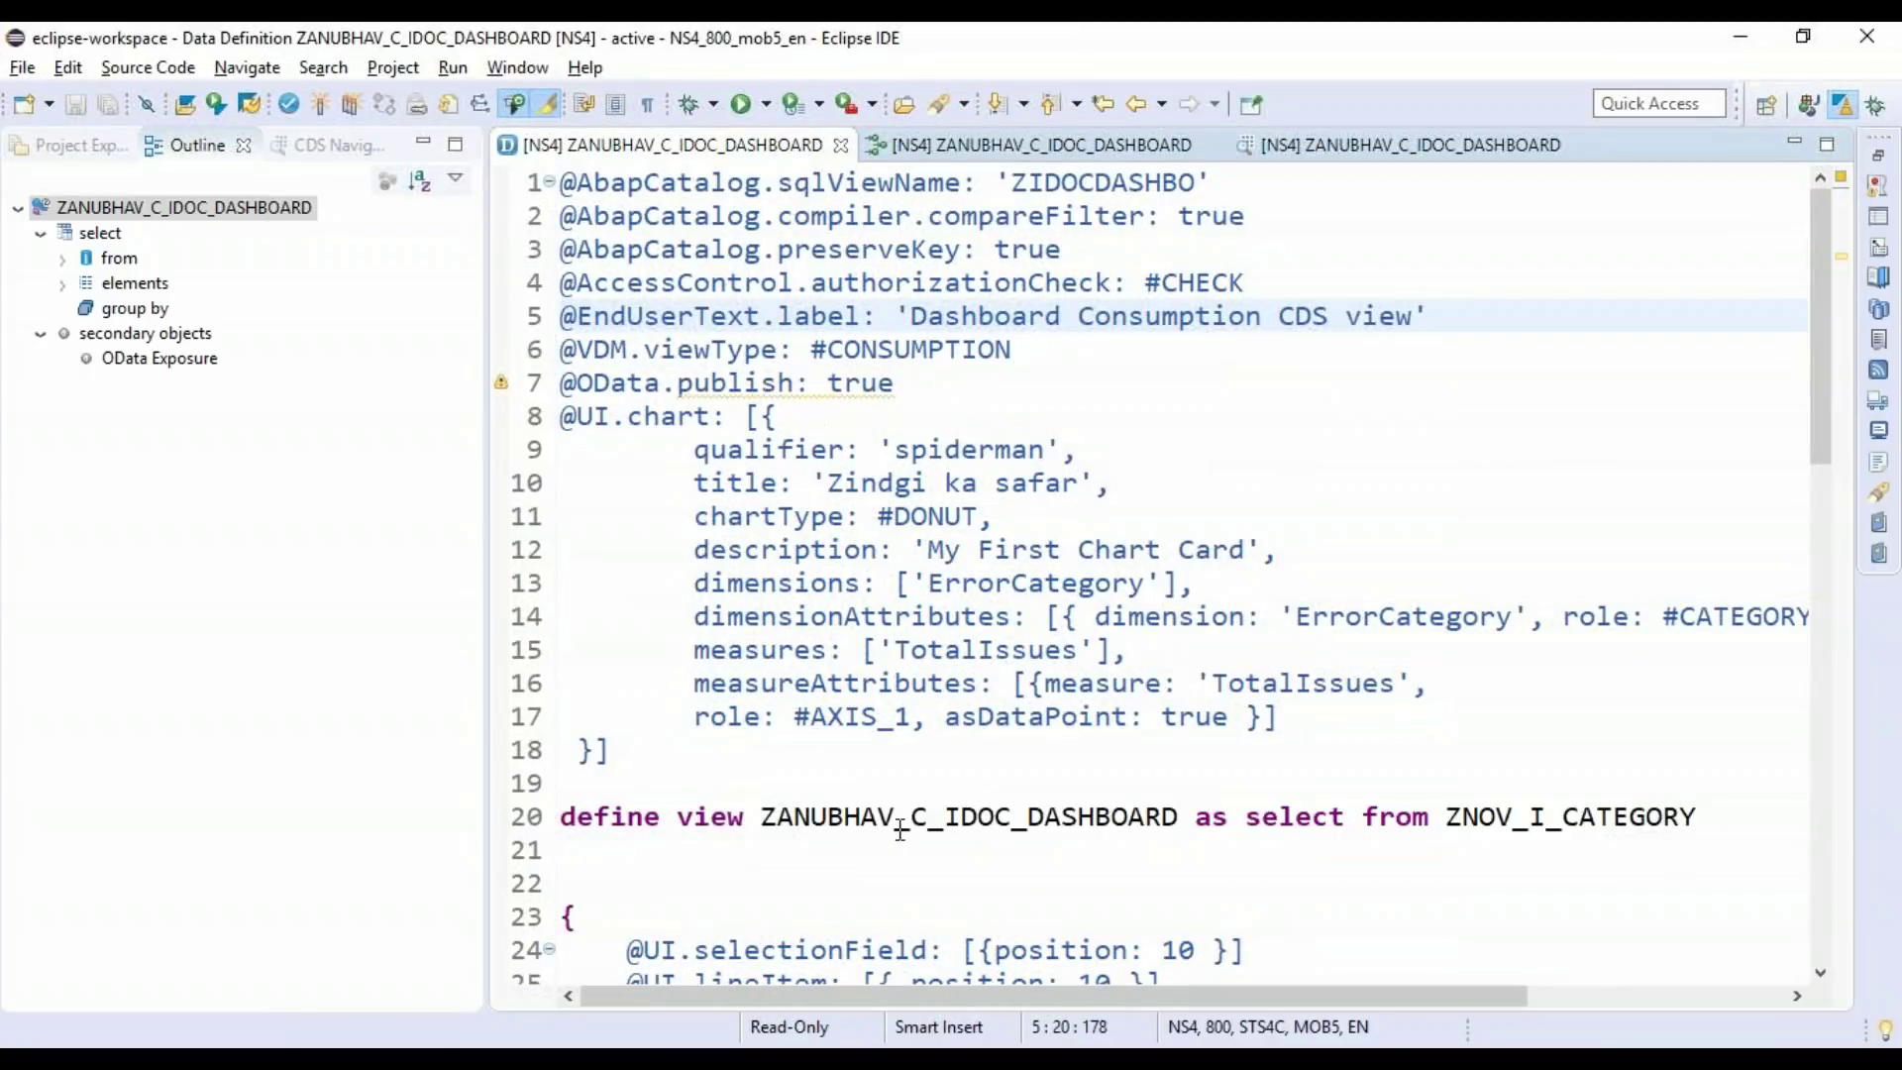
pyautogui.doubleClick(910, 816)
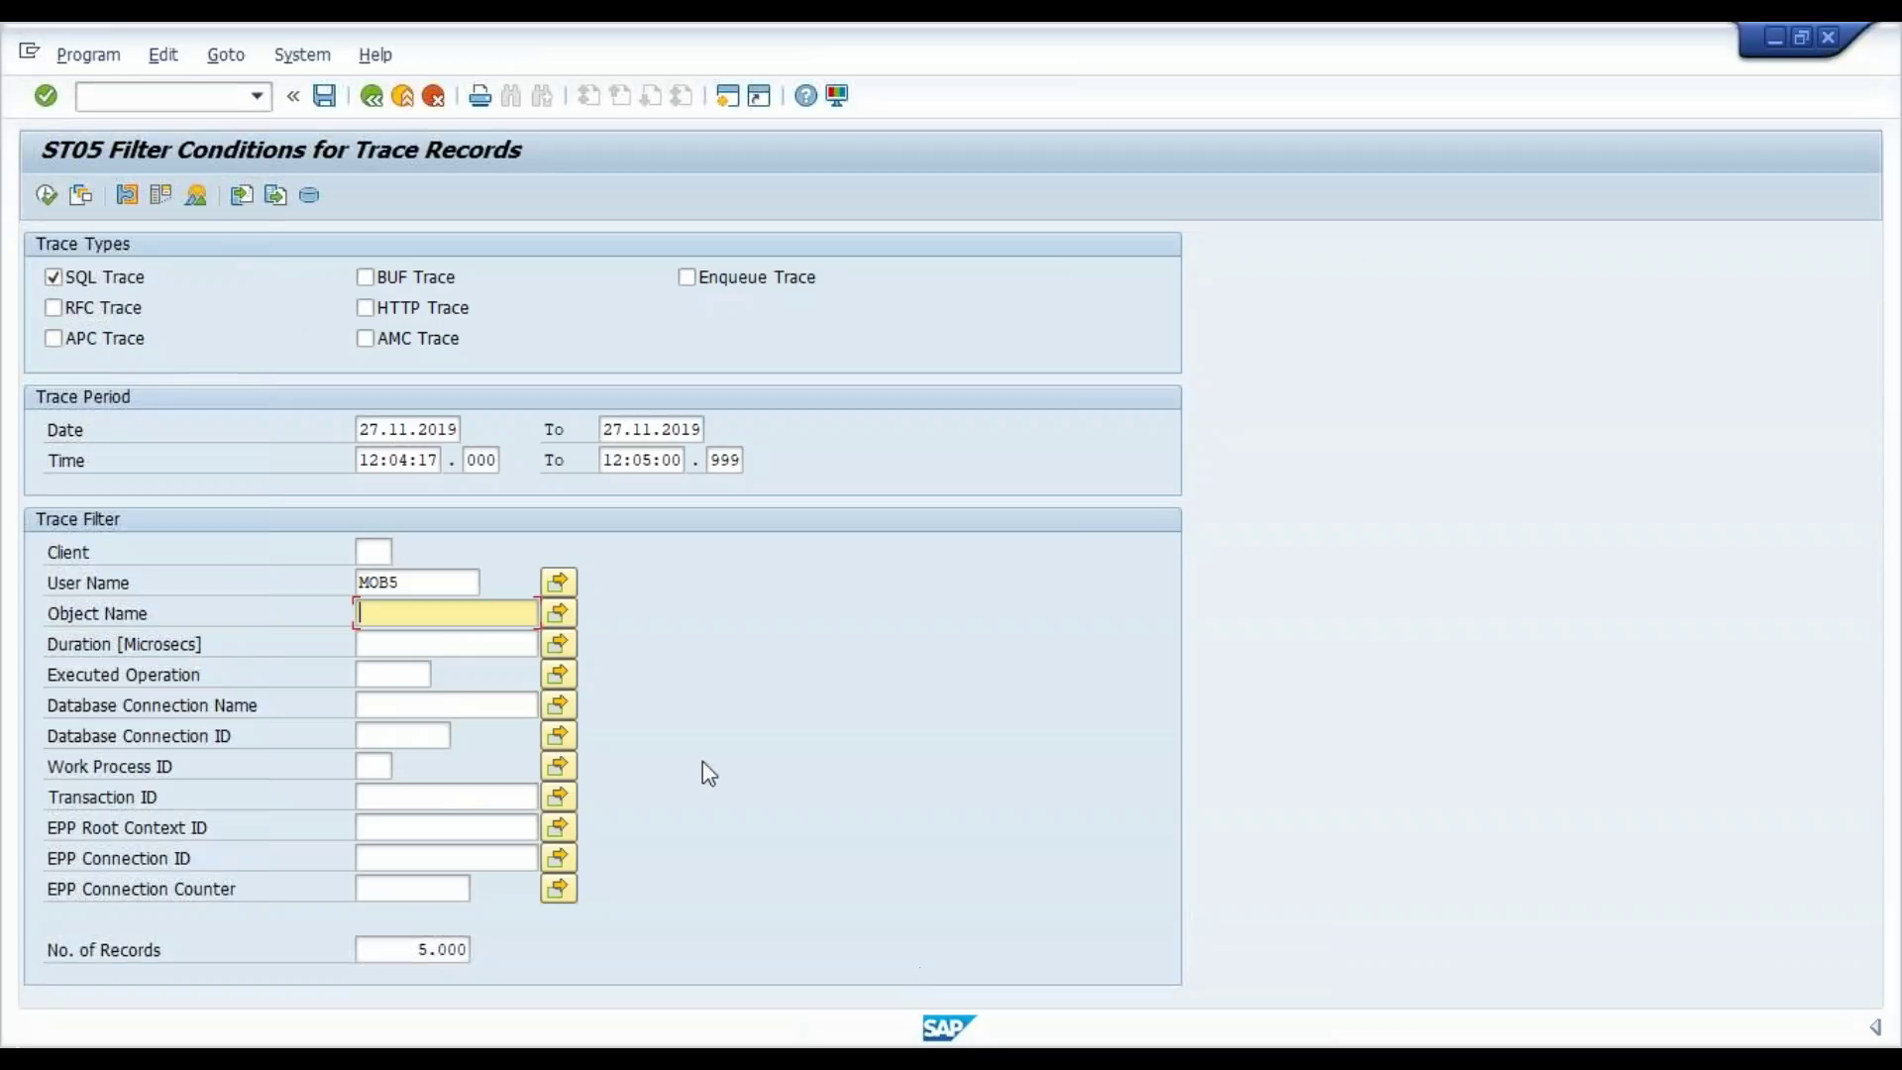
pyautogui.write('ZANUBHAV_C_IDOC_DASHBOARD')
# - Display the filtered trace and inspect the SELECT record's 309.906 duration and the totals row
pyautogui.click(45, 191)
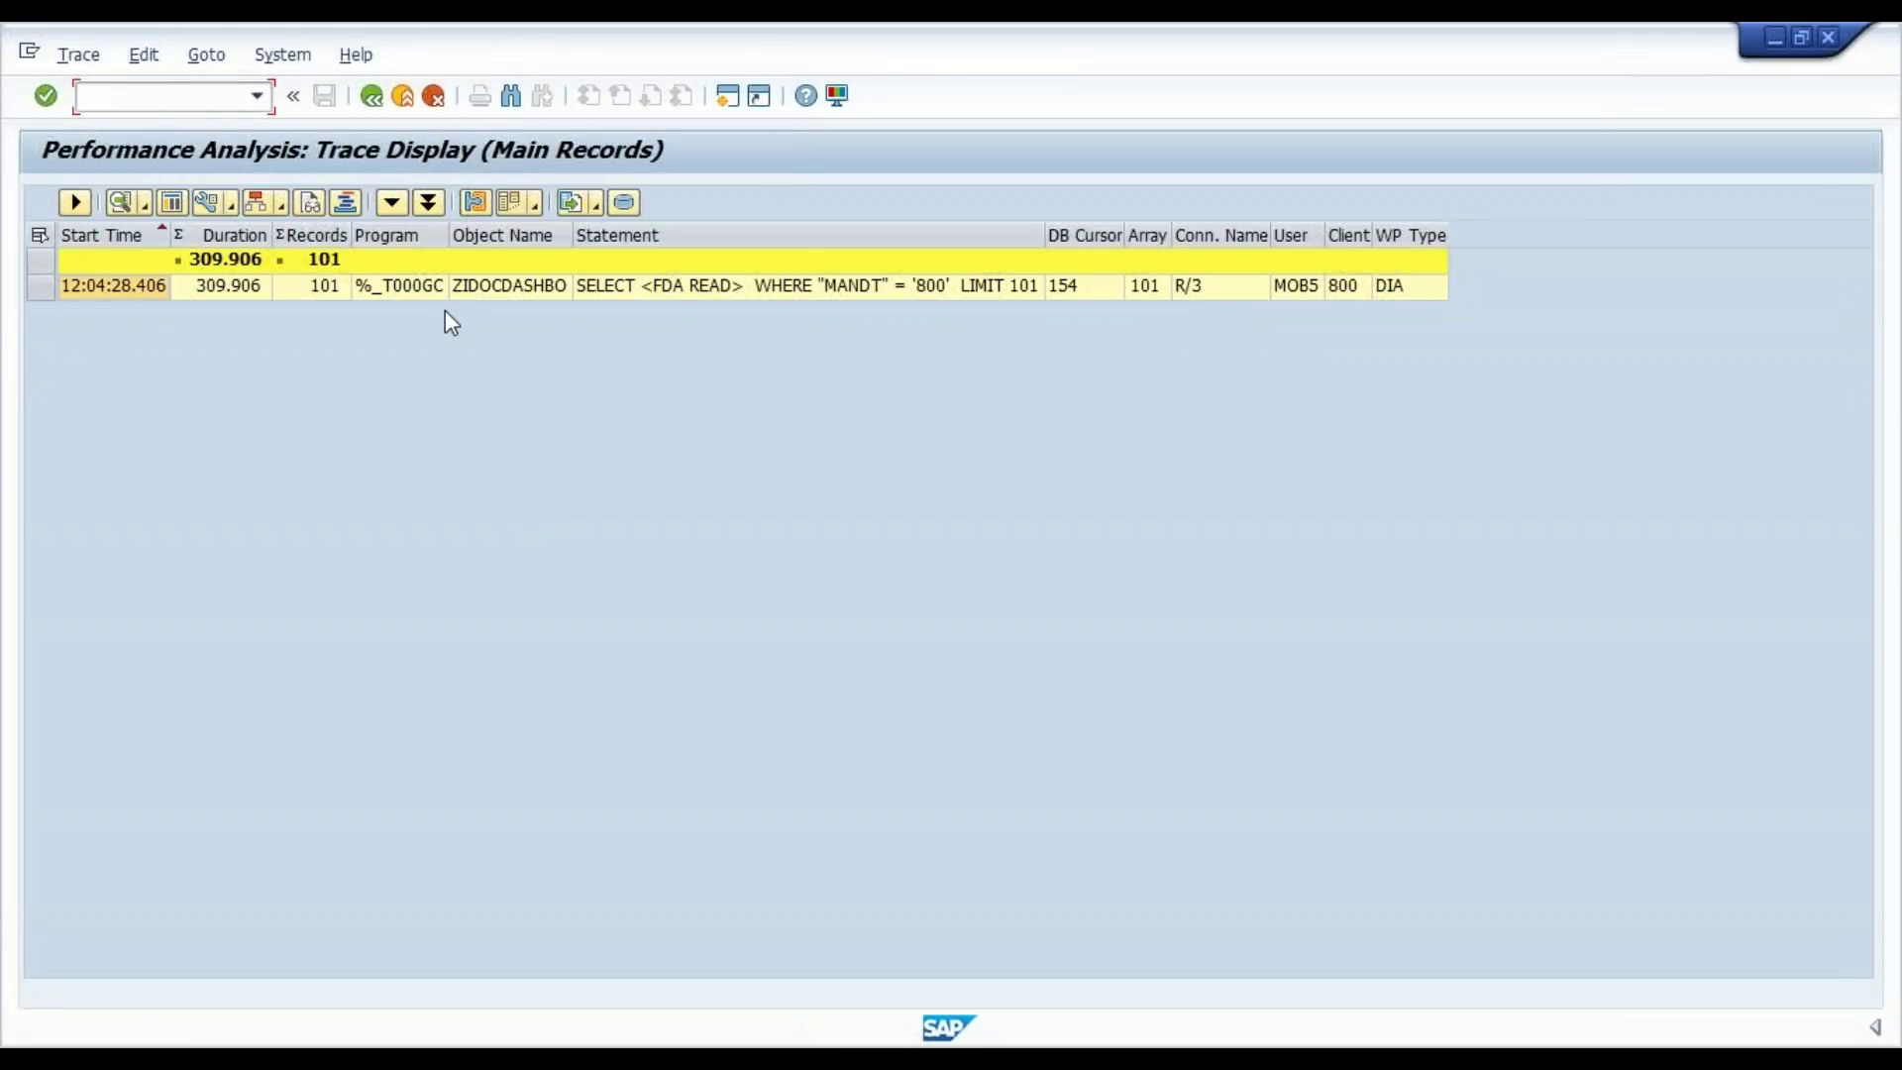
pyautogui.click(223, 295)
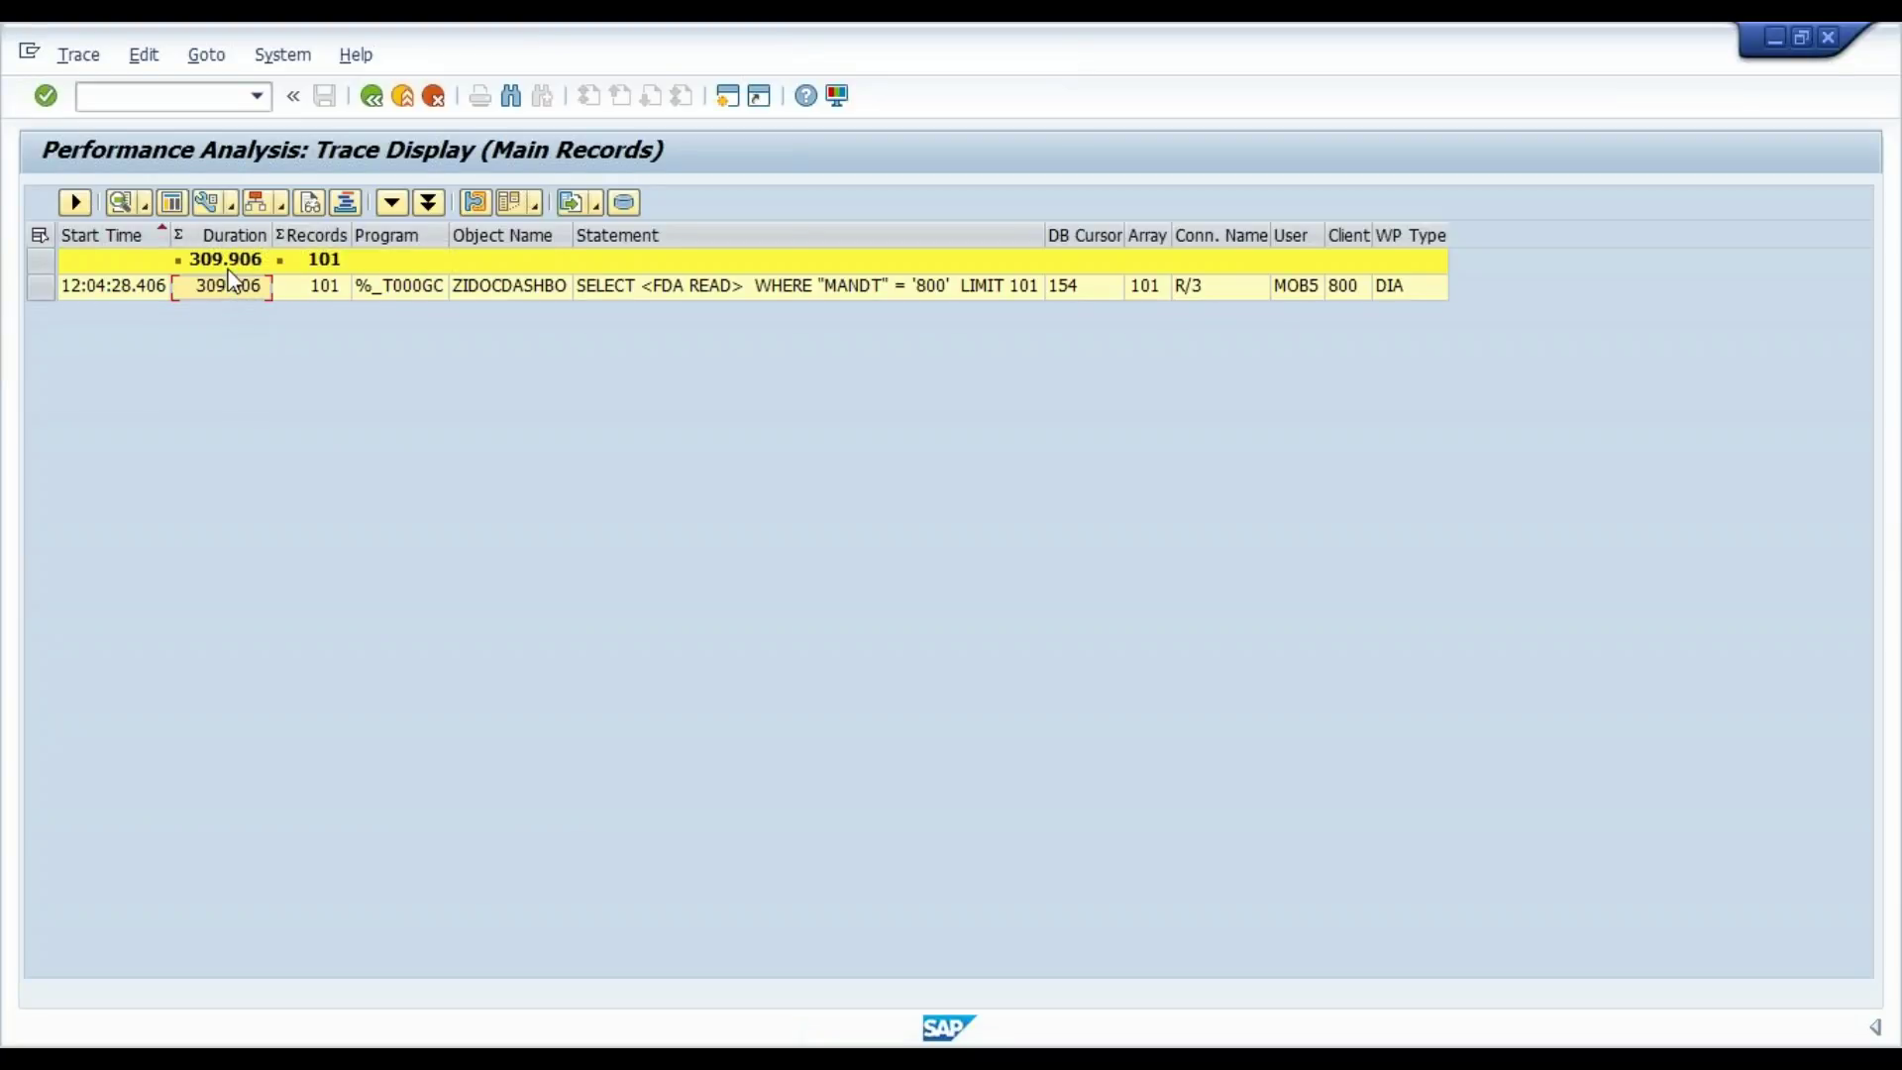
pyautogui.click(229, 267)
pyautogui.click(245, 285)
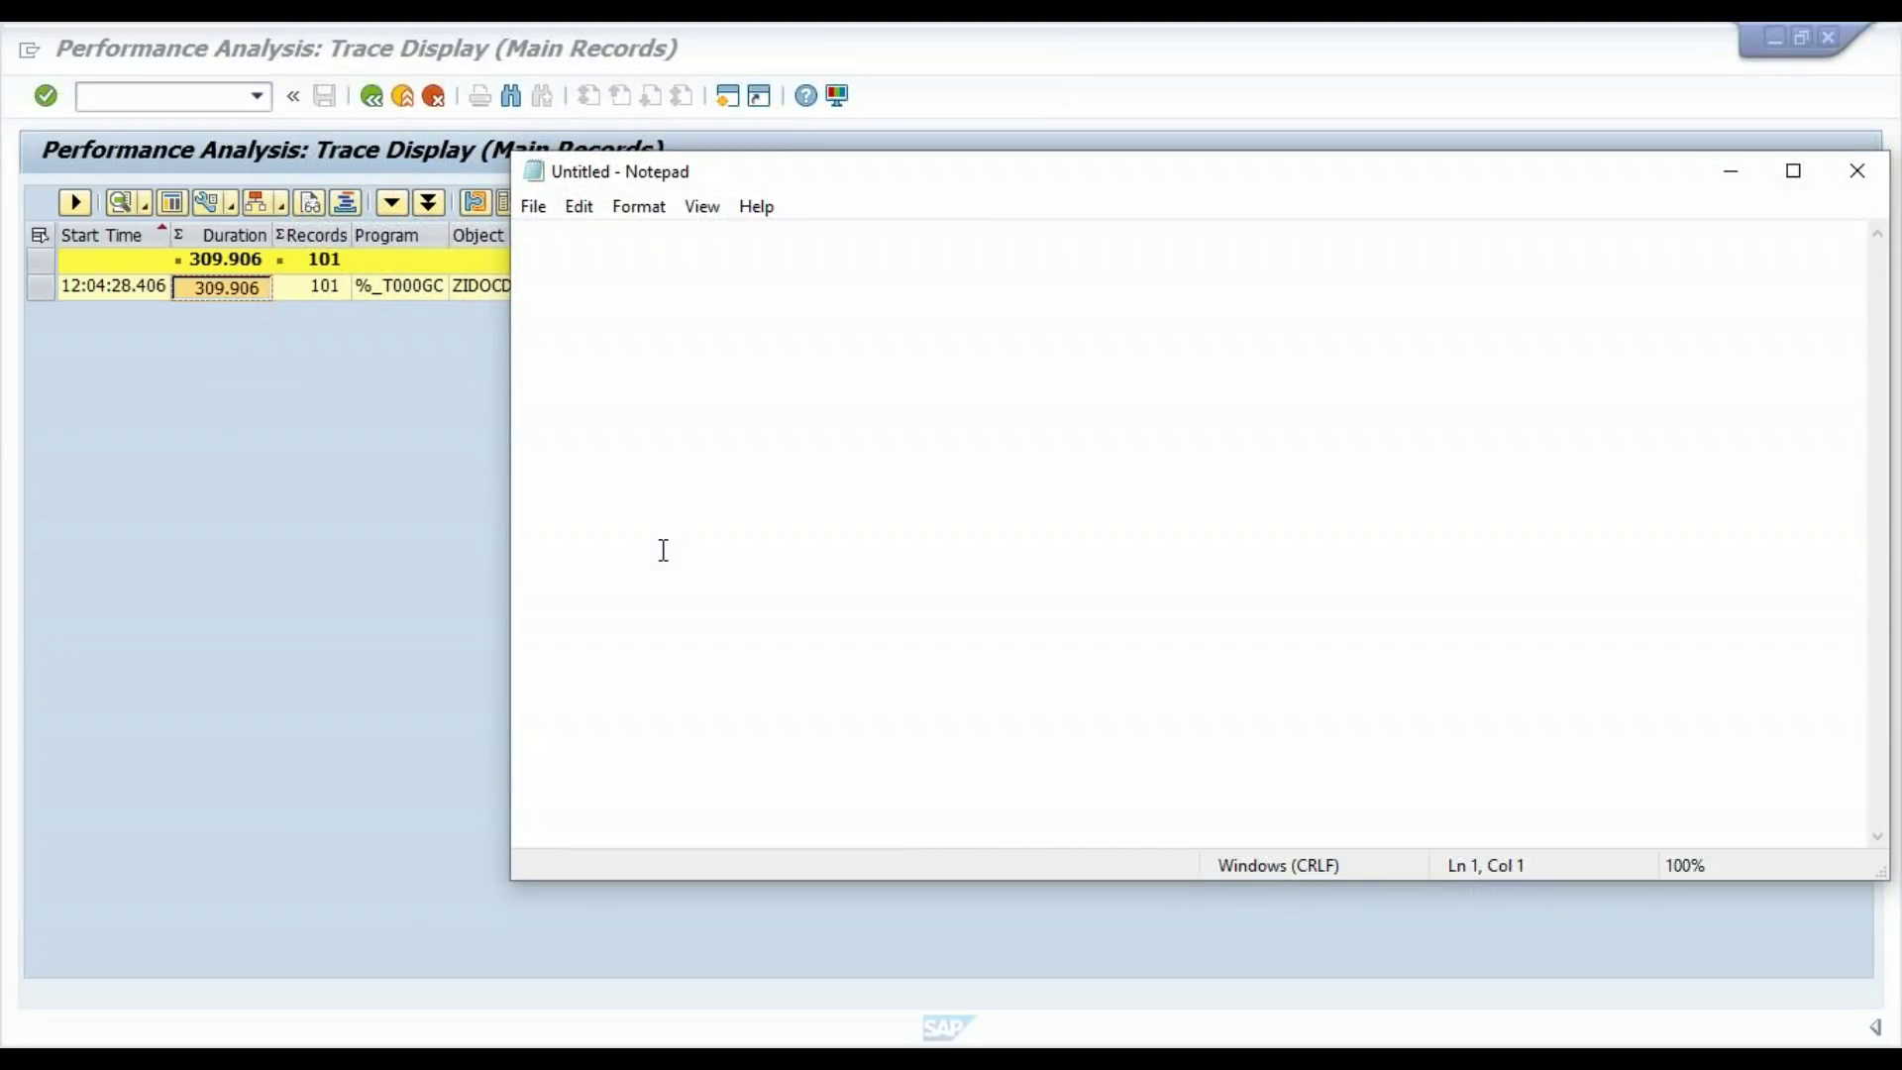
# - Add the line 'duration : 309.906' to the Notepad note and return to the SAP trace display
pyautogui.write('duration :')
pyautogui.write('309.906')
pyautogui.press('Return')
pyautogui.hotkey('alt', 'Tab')
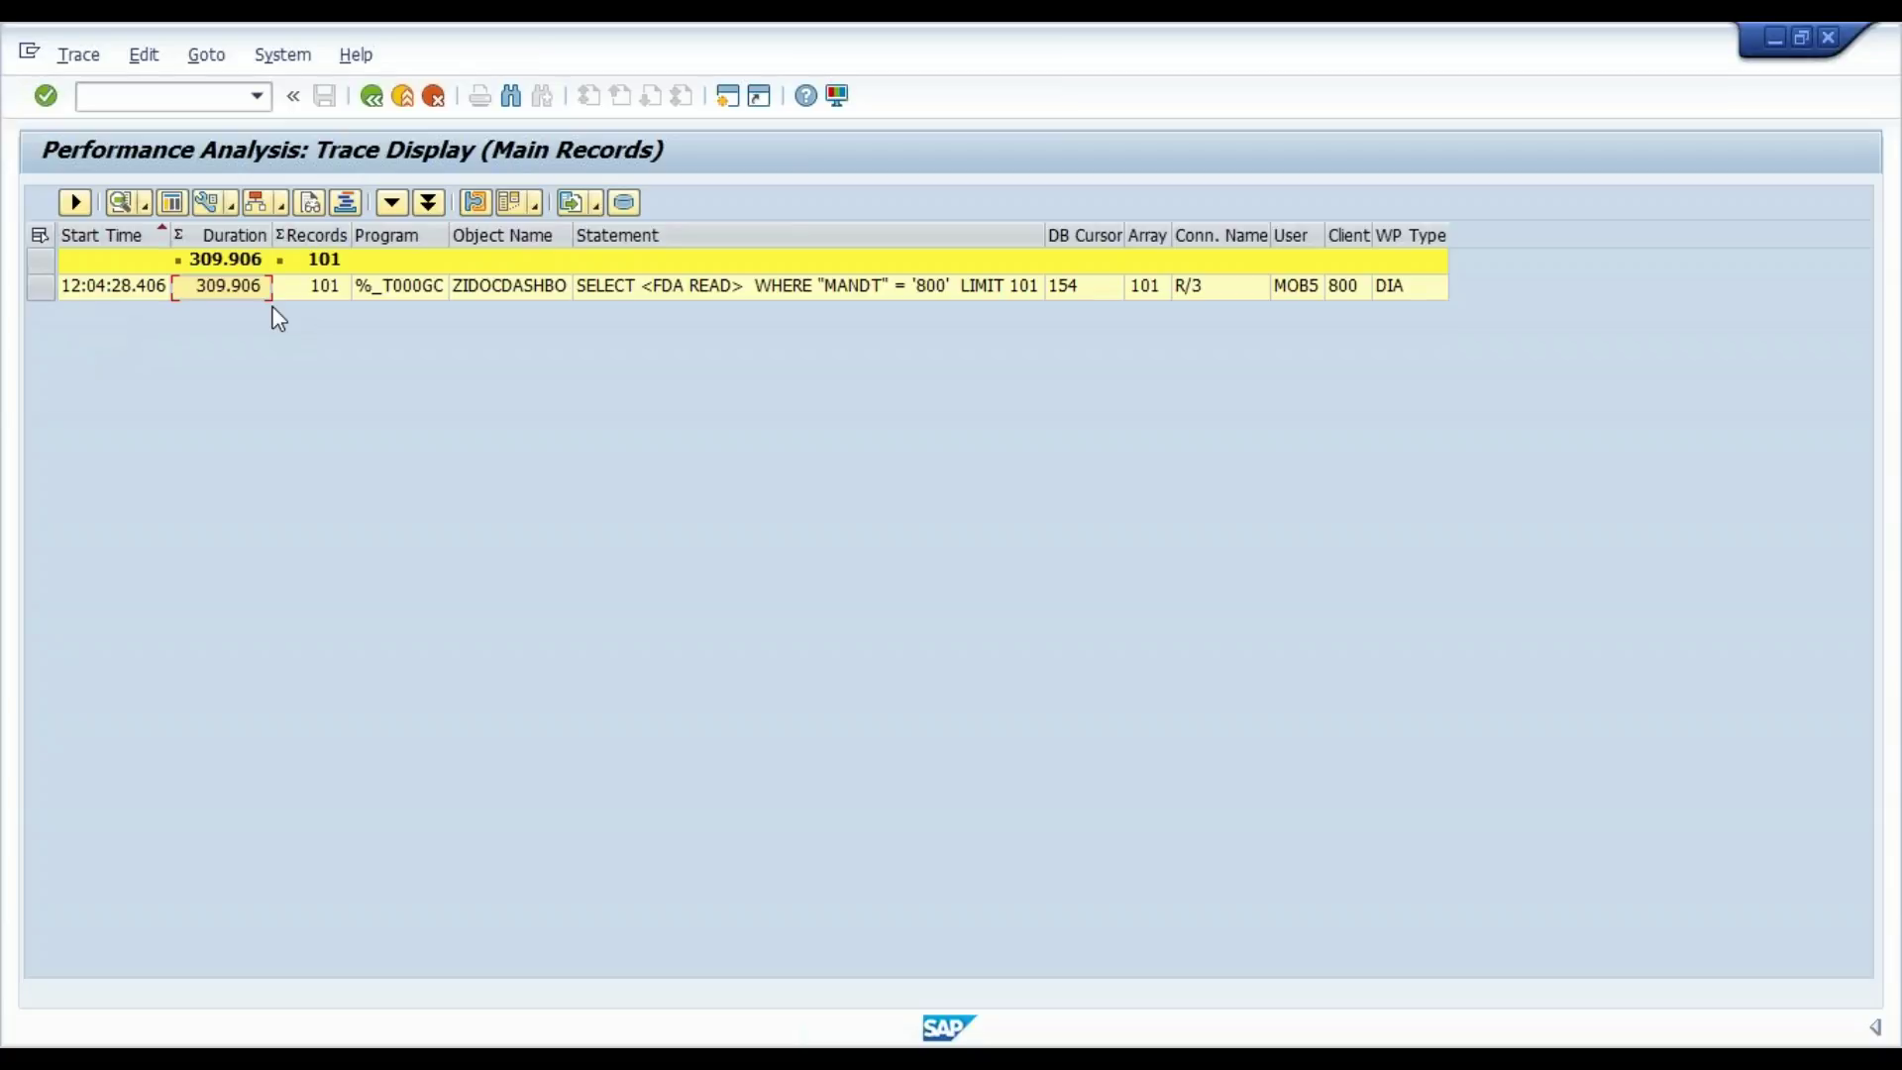
# - Show the selected trace record's execution plan and launch its Graphical Explain in DBA Cockpit
pyautogui.click(40, 287)
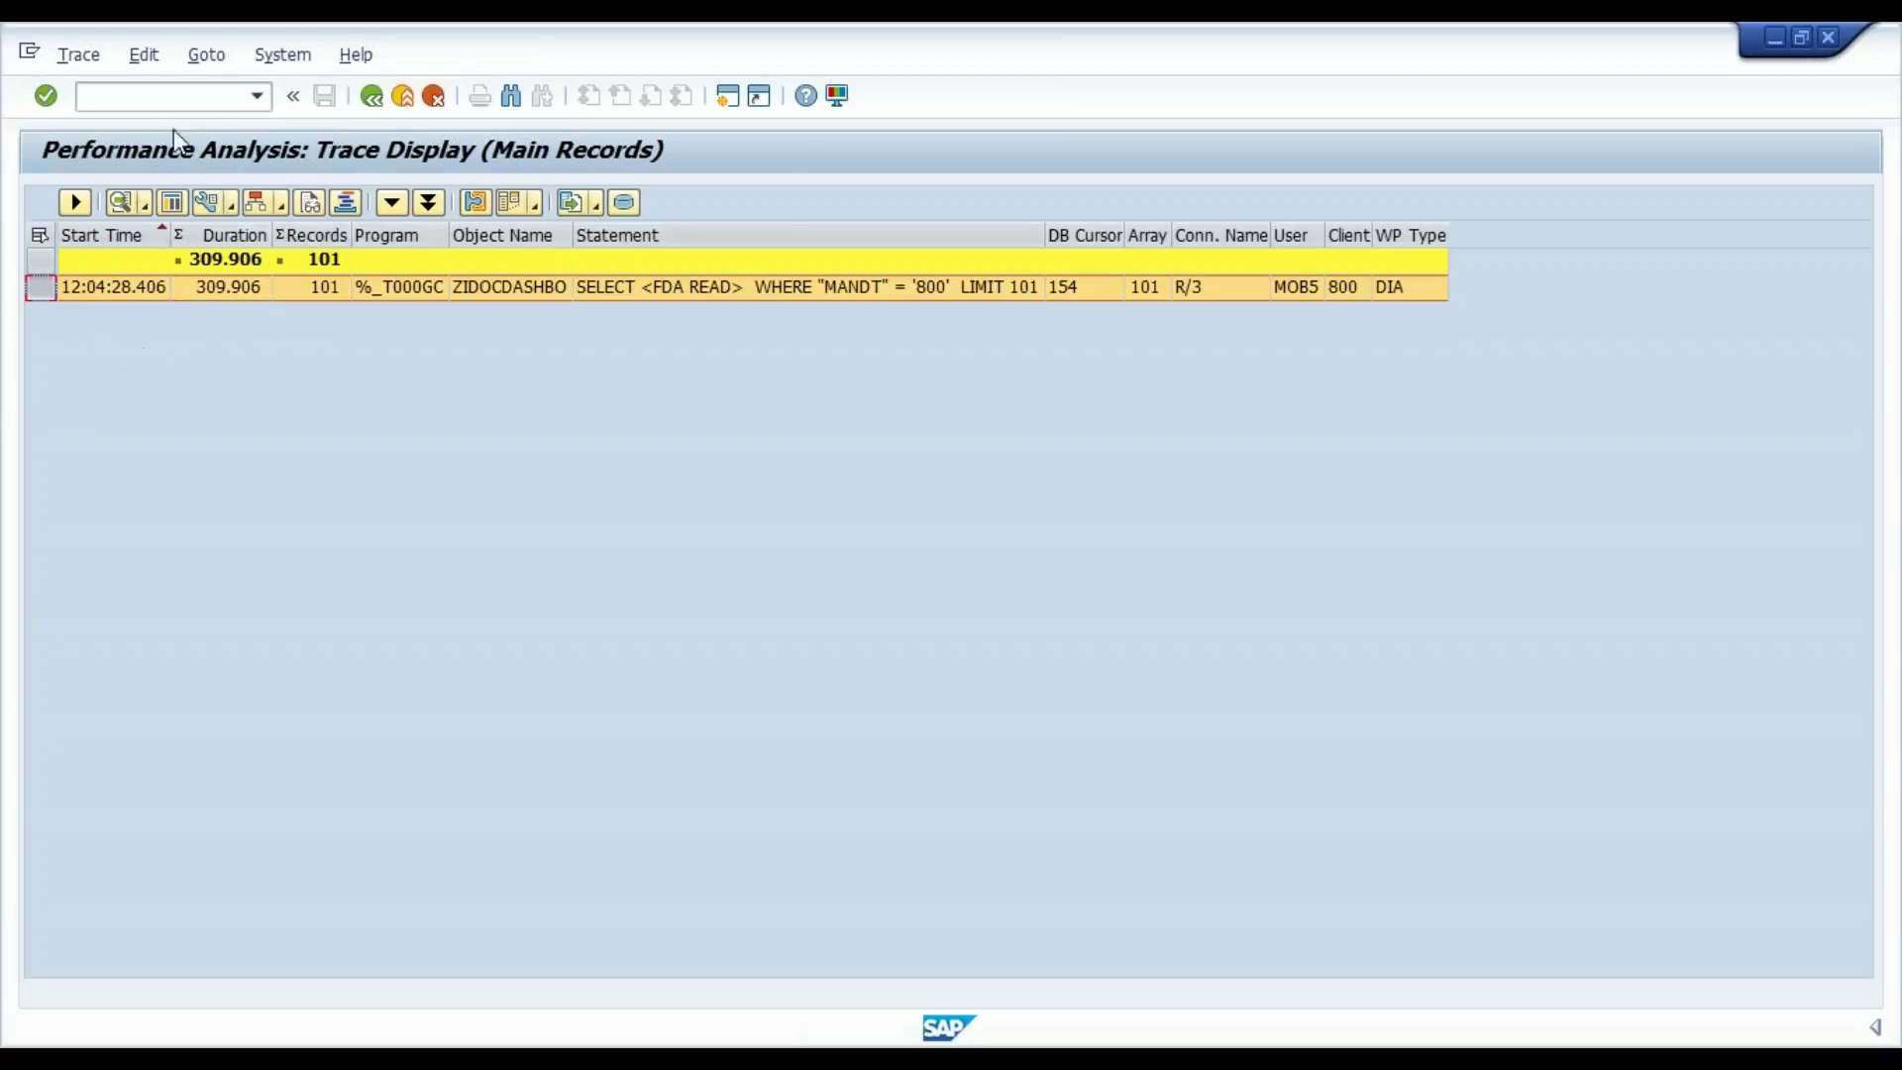
pyautogui.click(139, 66)
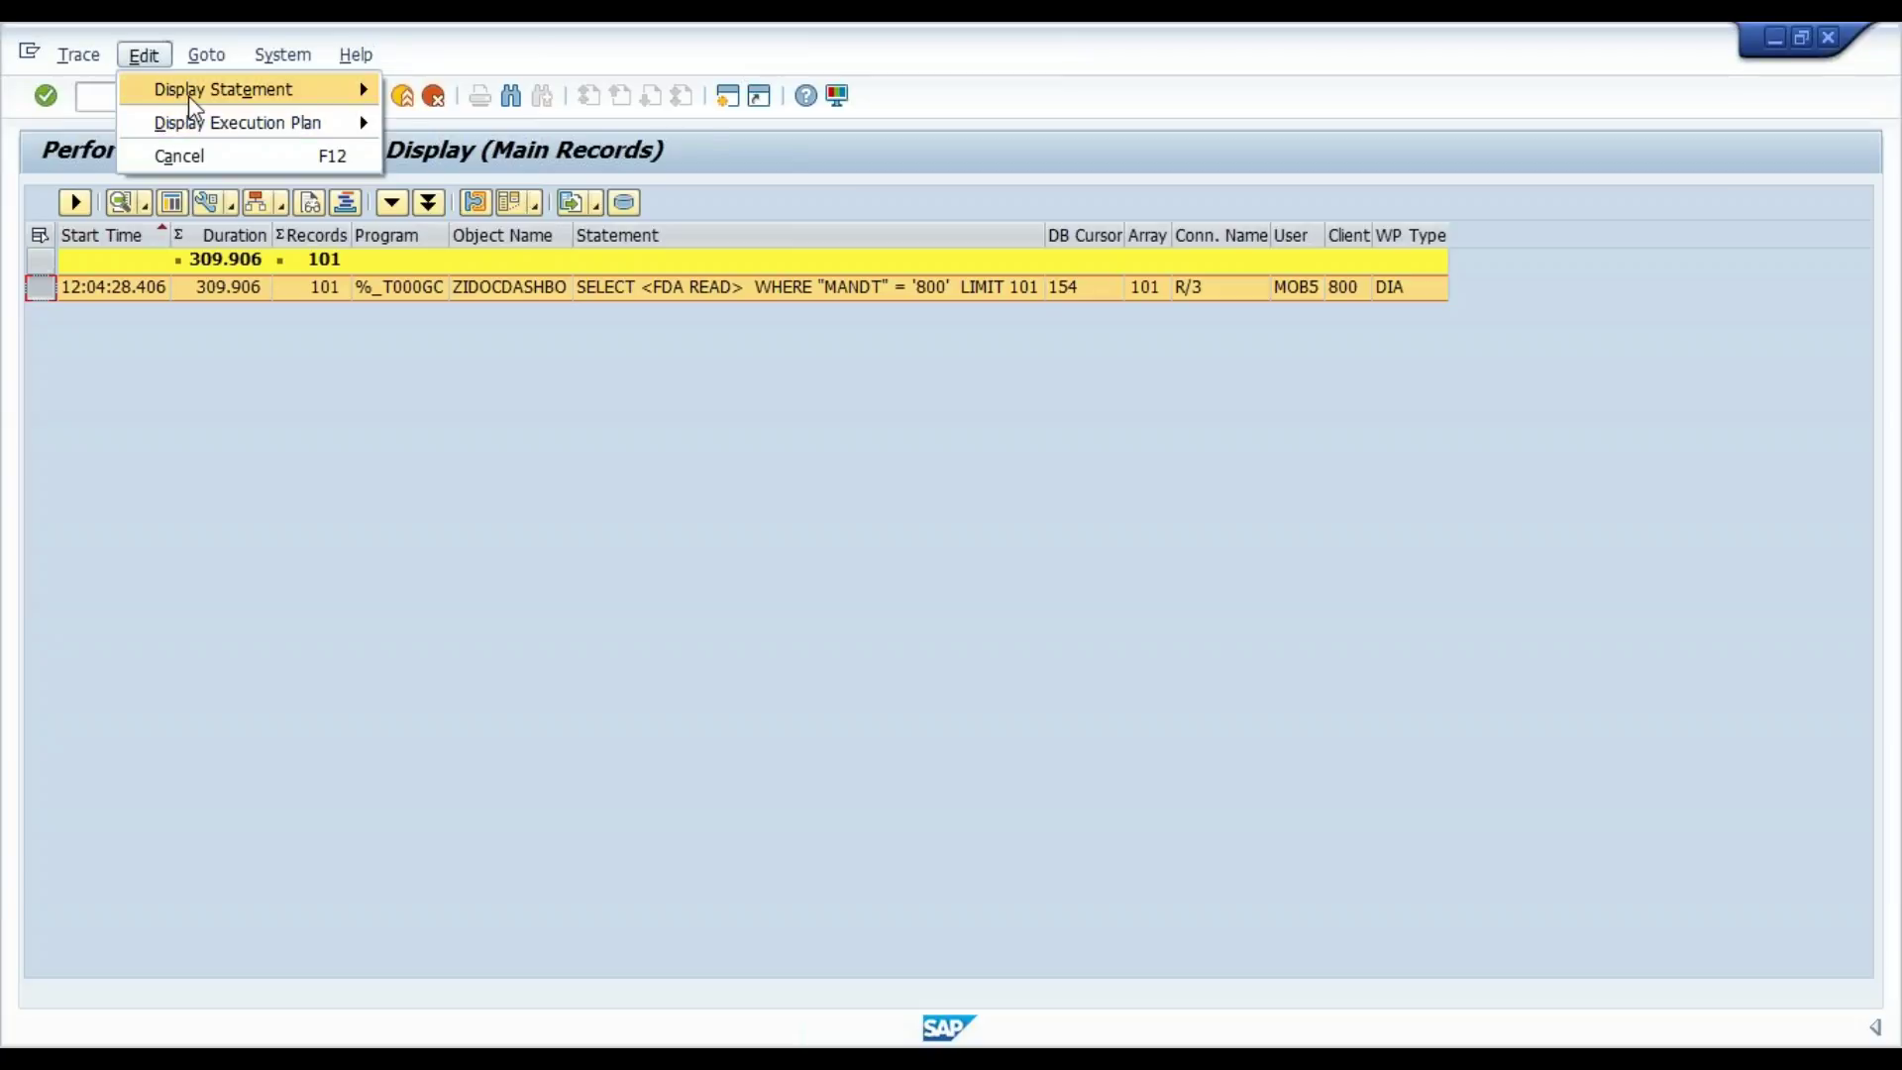
pyautogui.moveTo(195, 127)
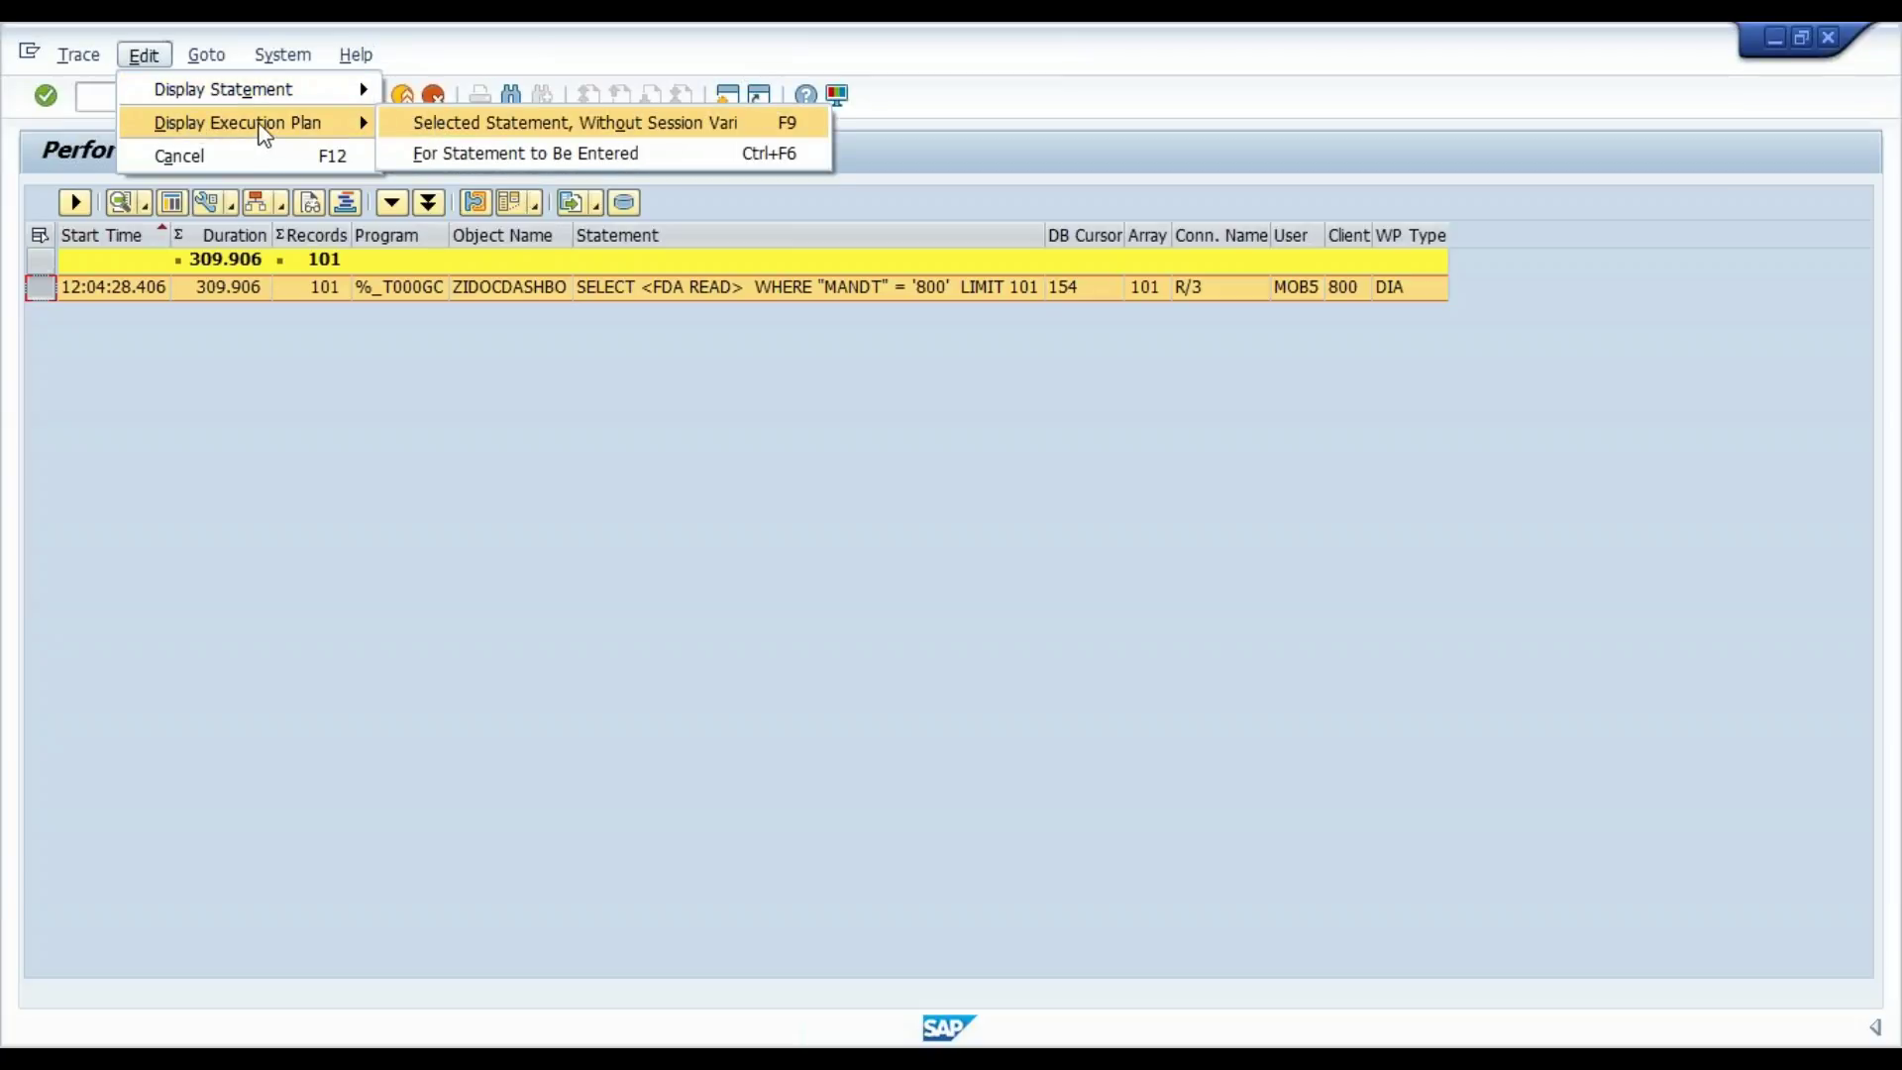
pyautogui.click(478, 121)
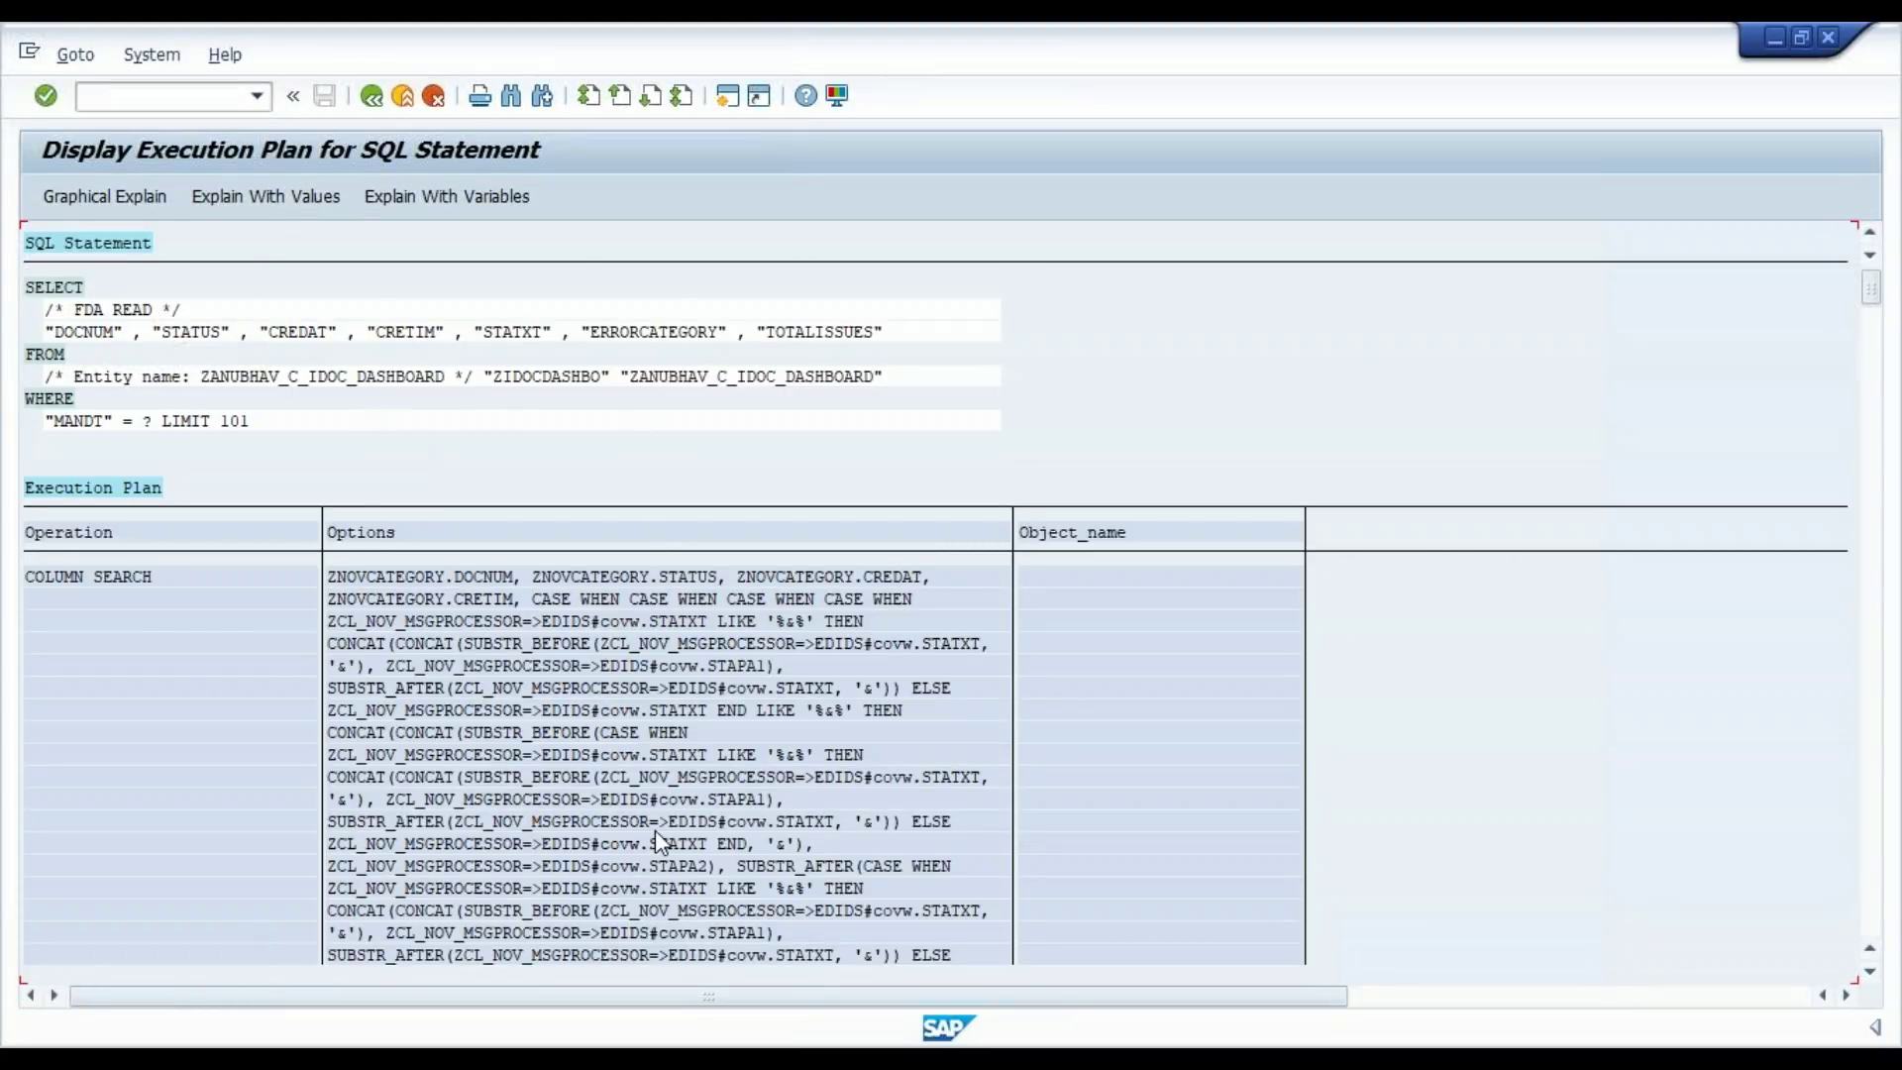
pyautogui.click(127, 203)
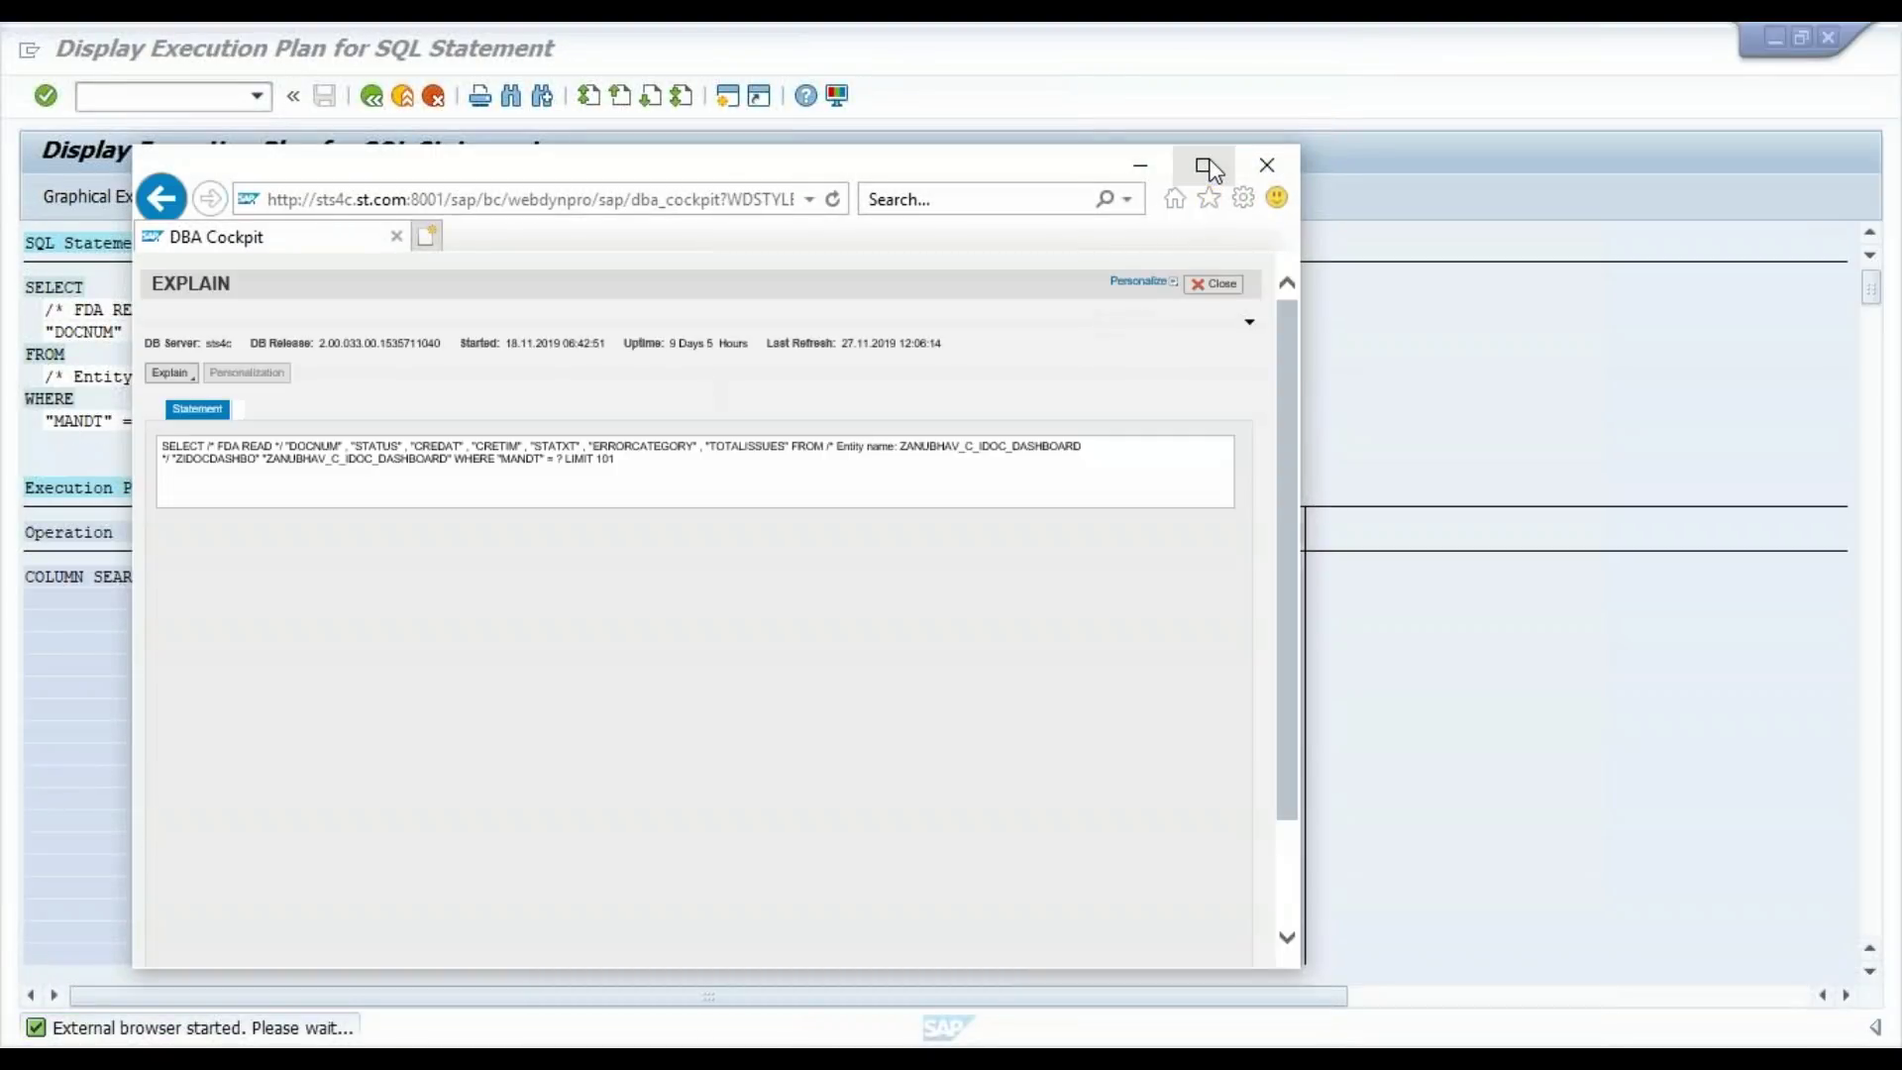
# - Maximize DBA Cockpit and run Explain Query Plan to build the COLUMN SEARCH (#1) to JOIN (#4) tree
pyautogui.click(1203, 165)
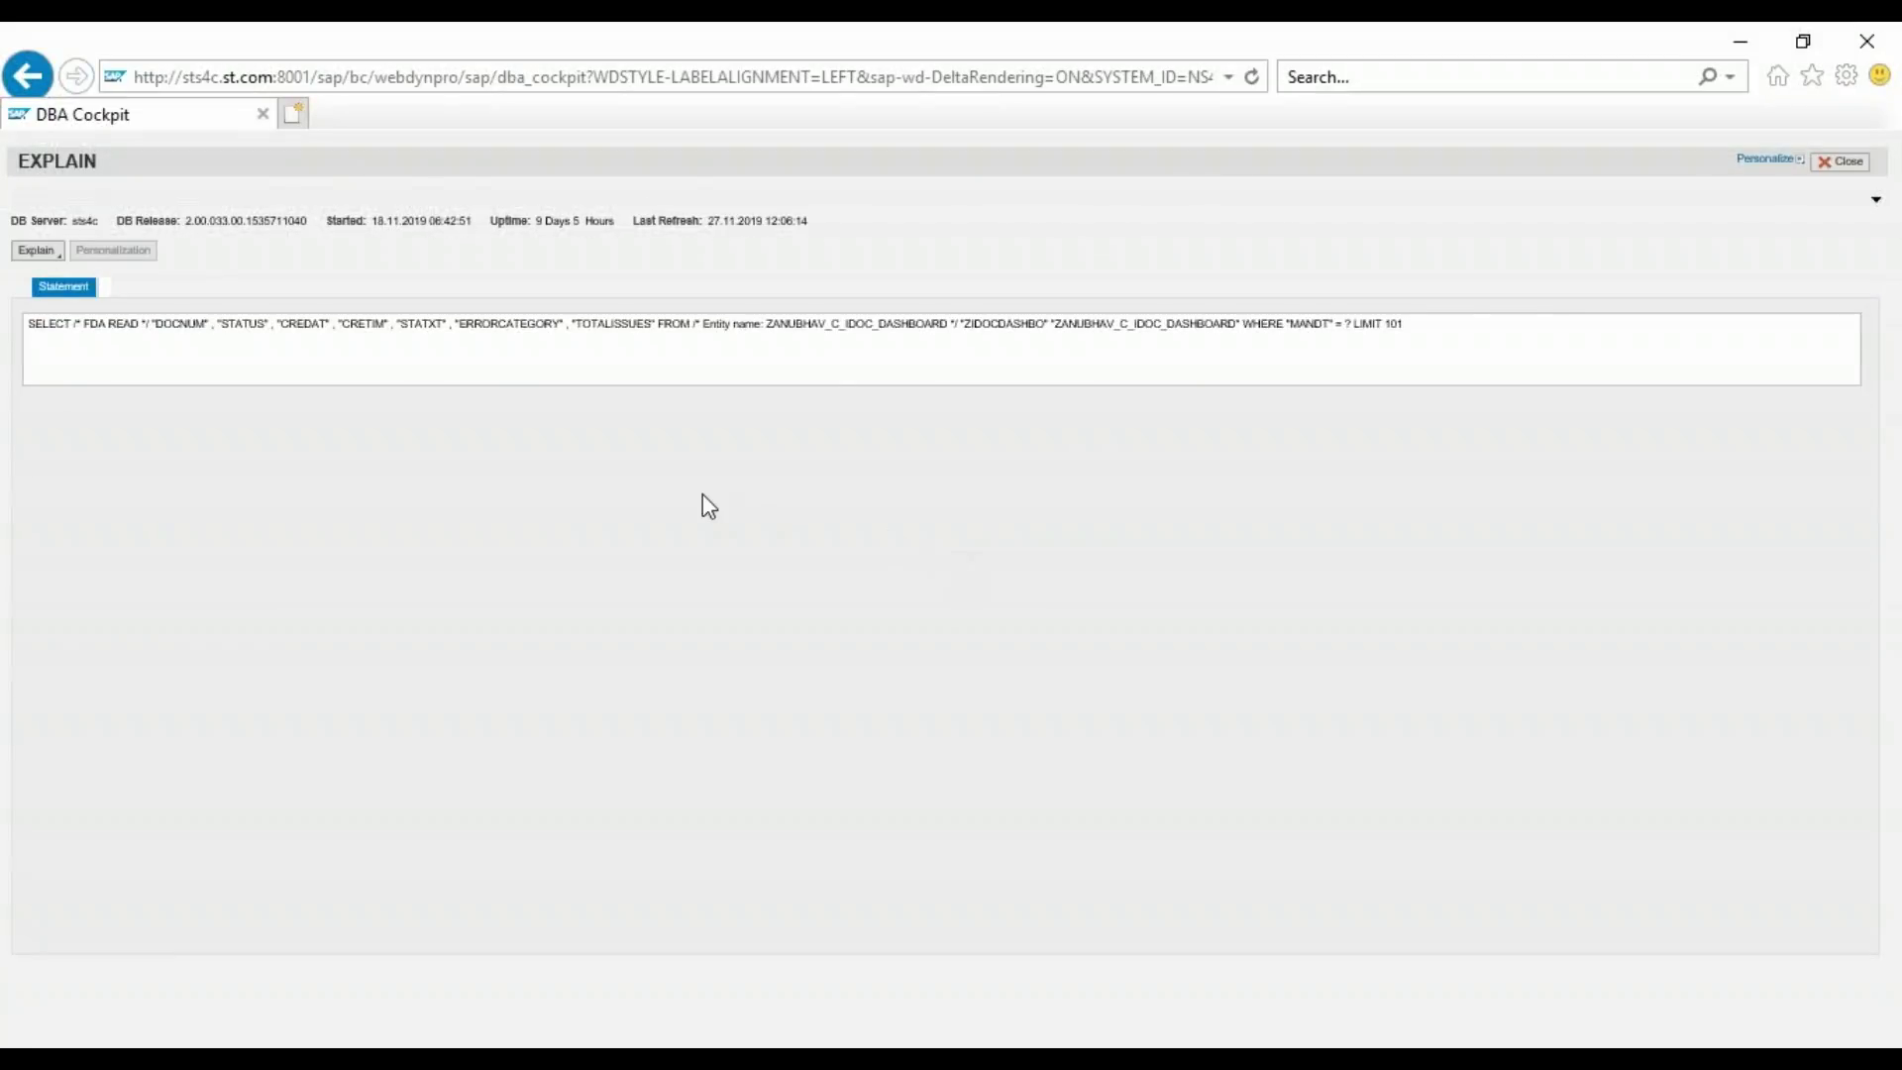
pyautogui.scroll(2, 703, 500)
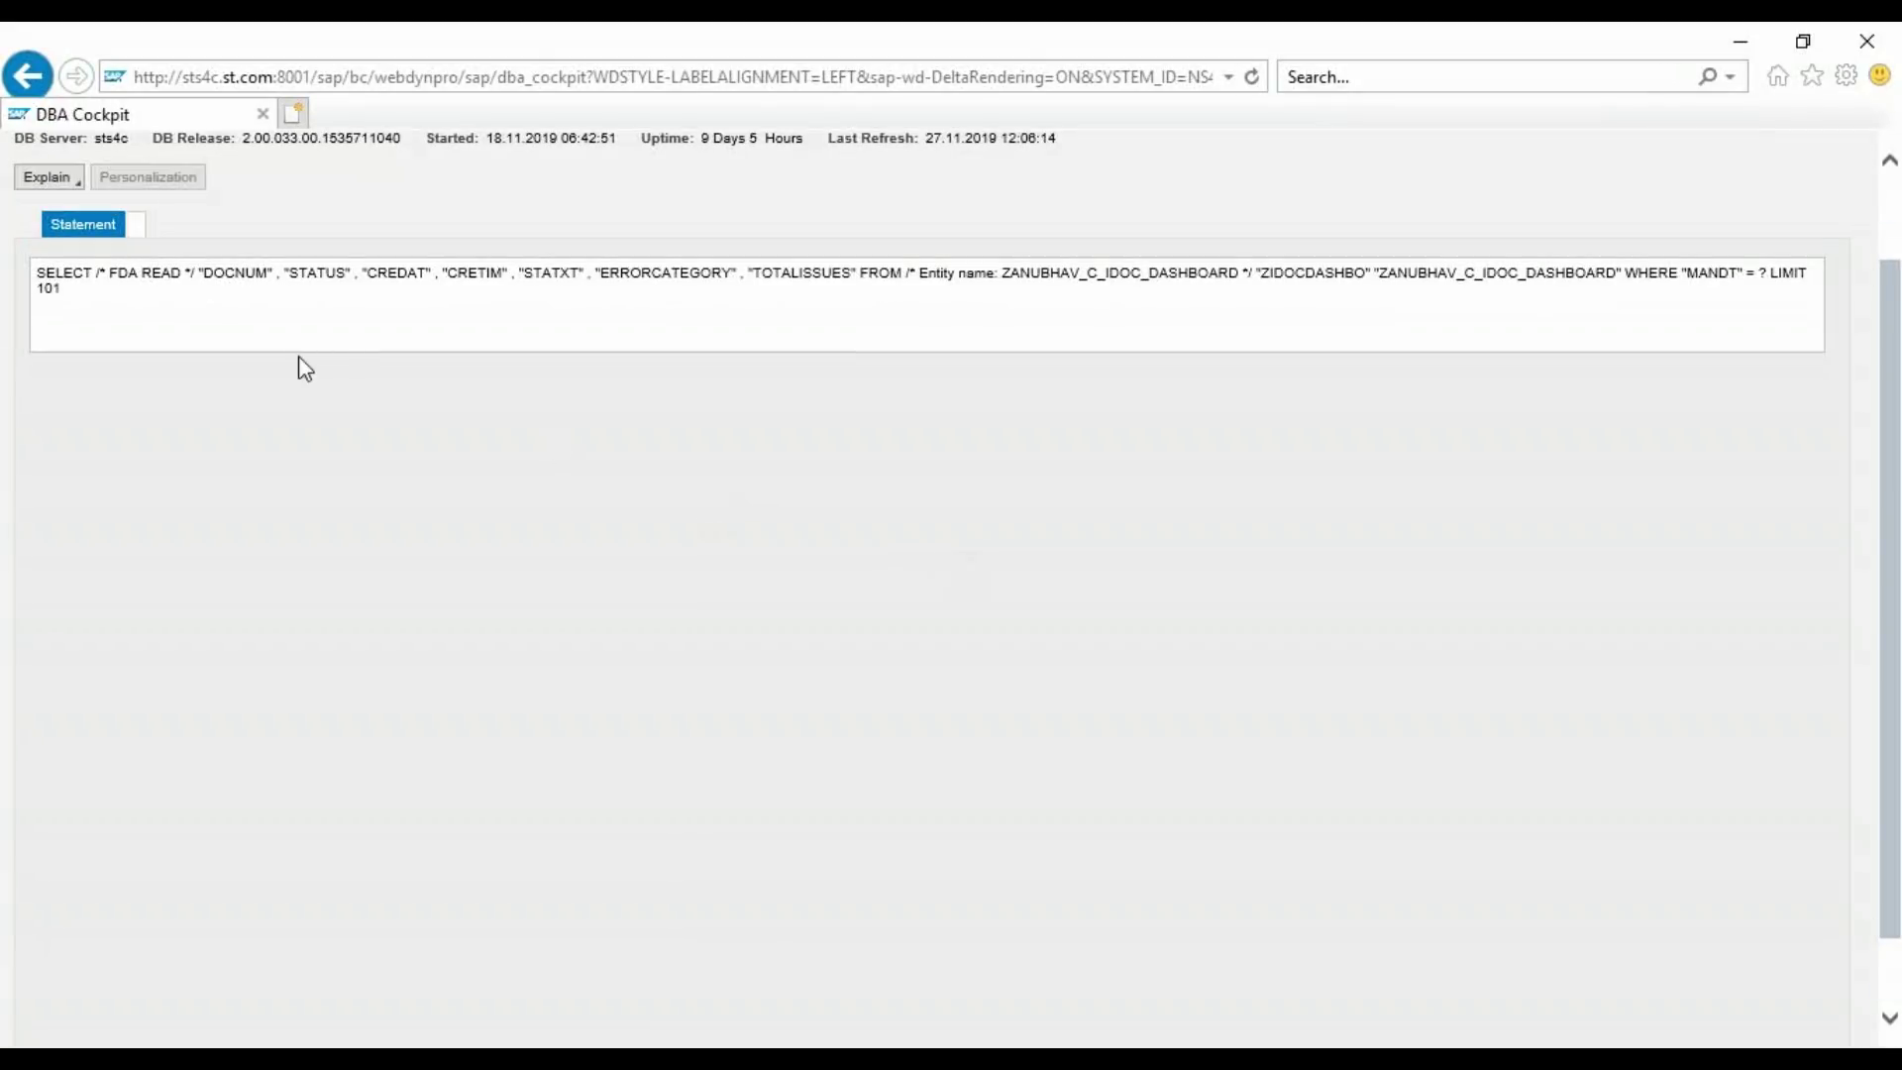
pyautogui.click(57, 179)
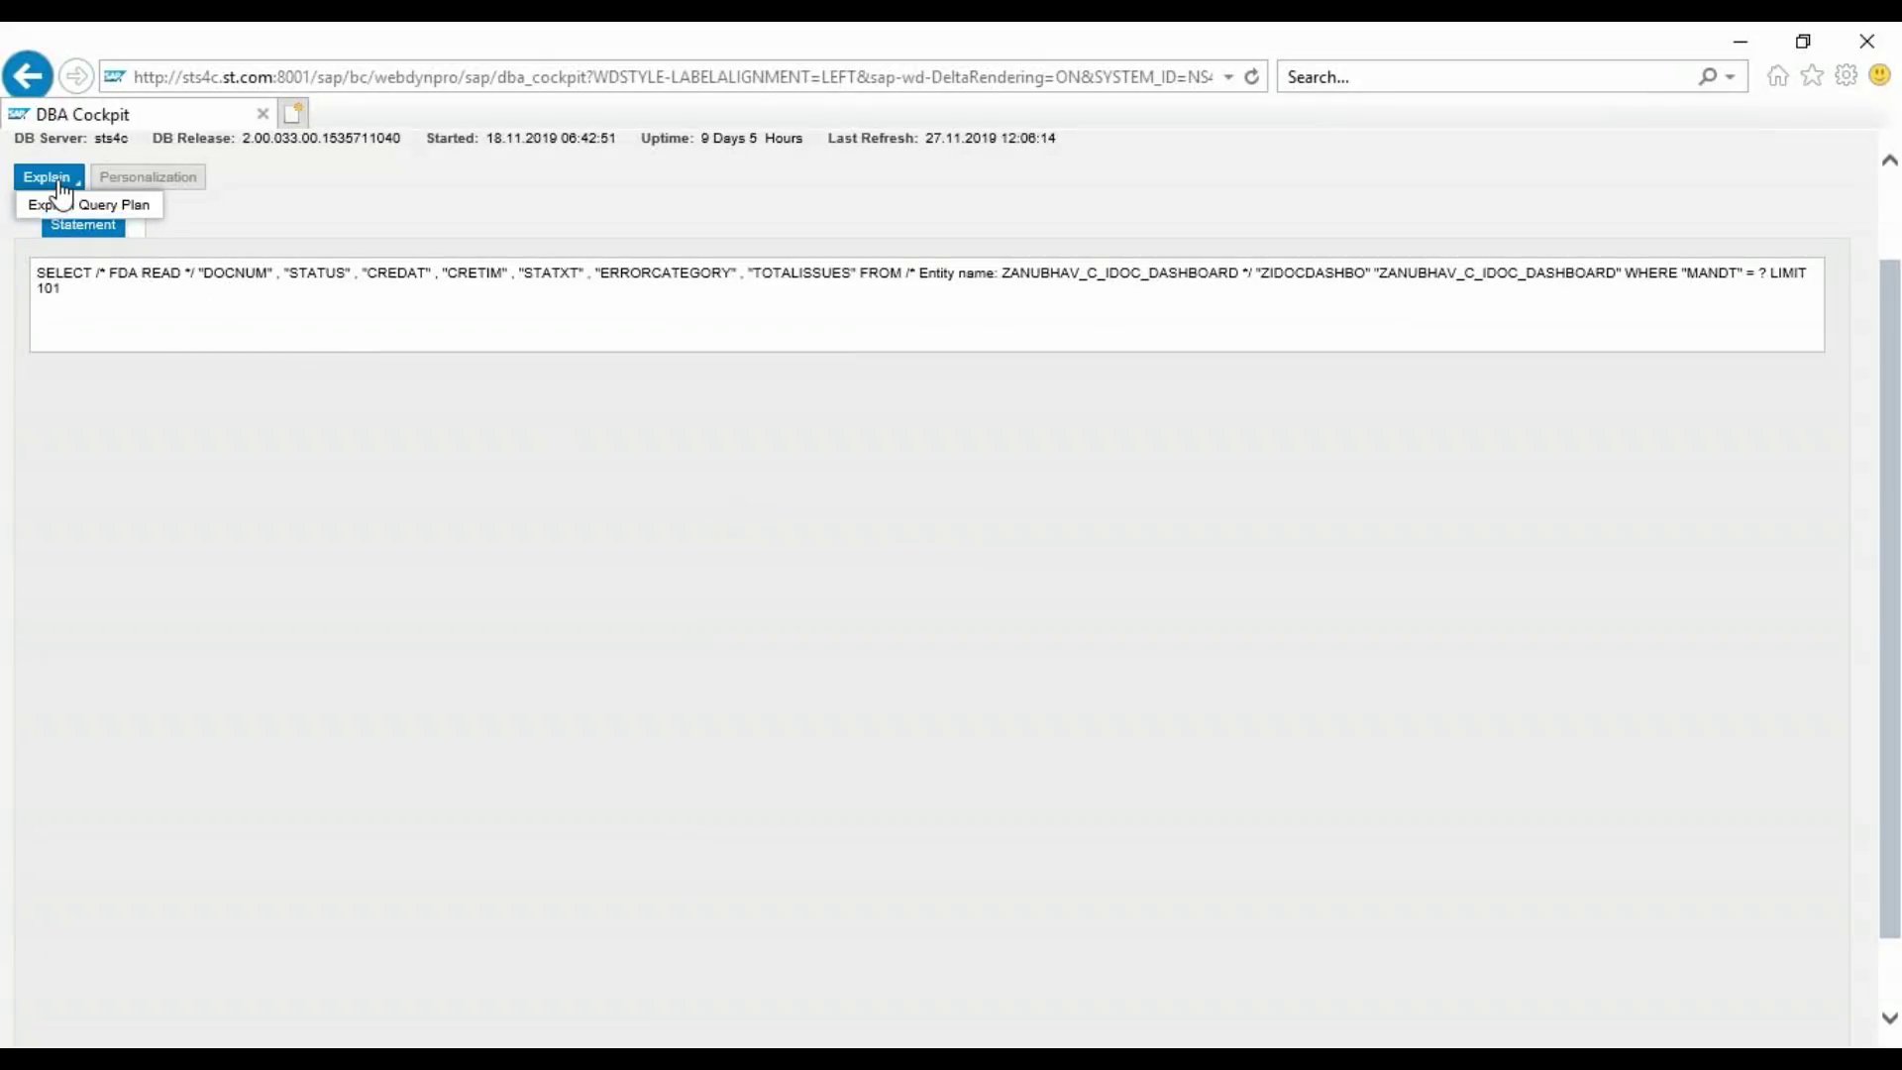
pyautogui.click(432, 285)
pyautogui.hotkey('ctrl', 'a')
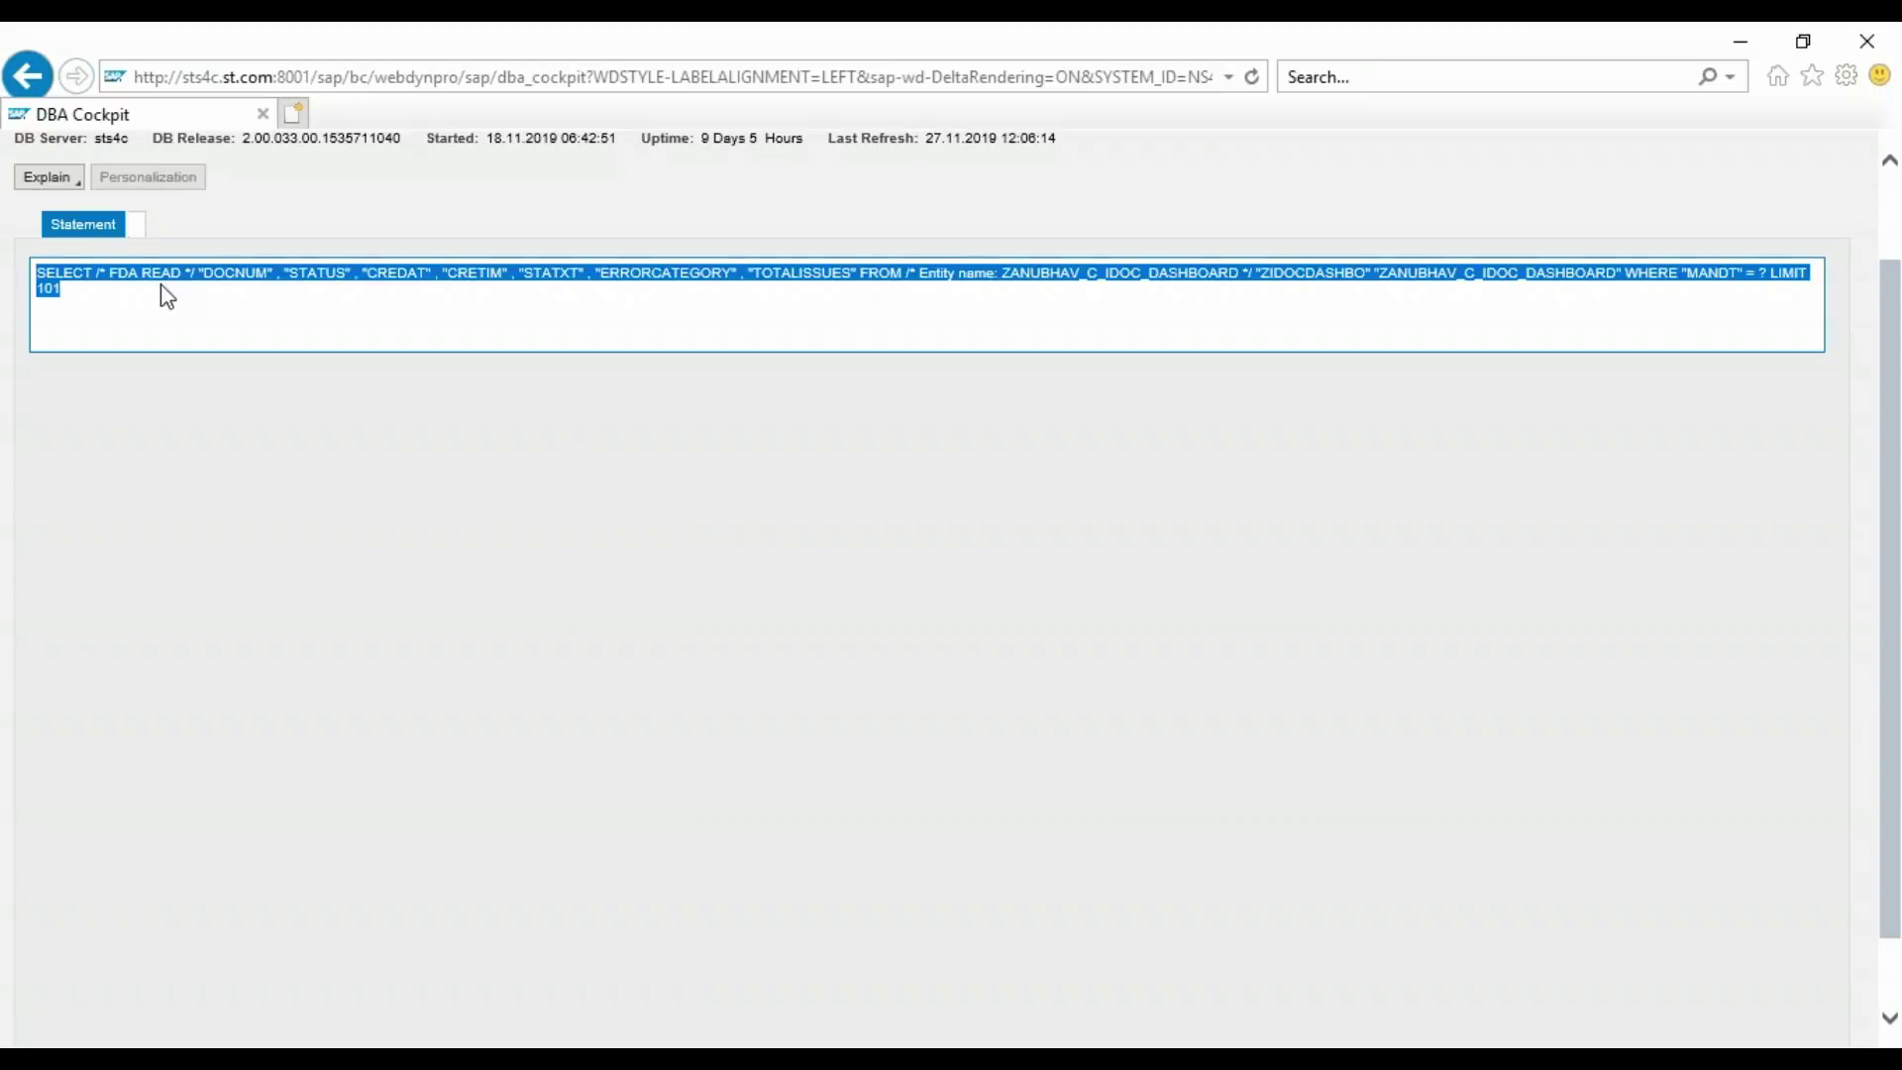
pyautogui.click(206, 307)
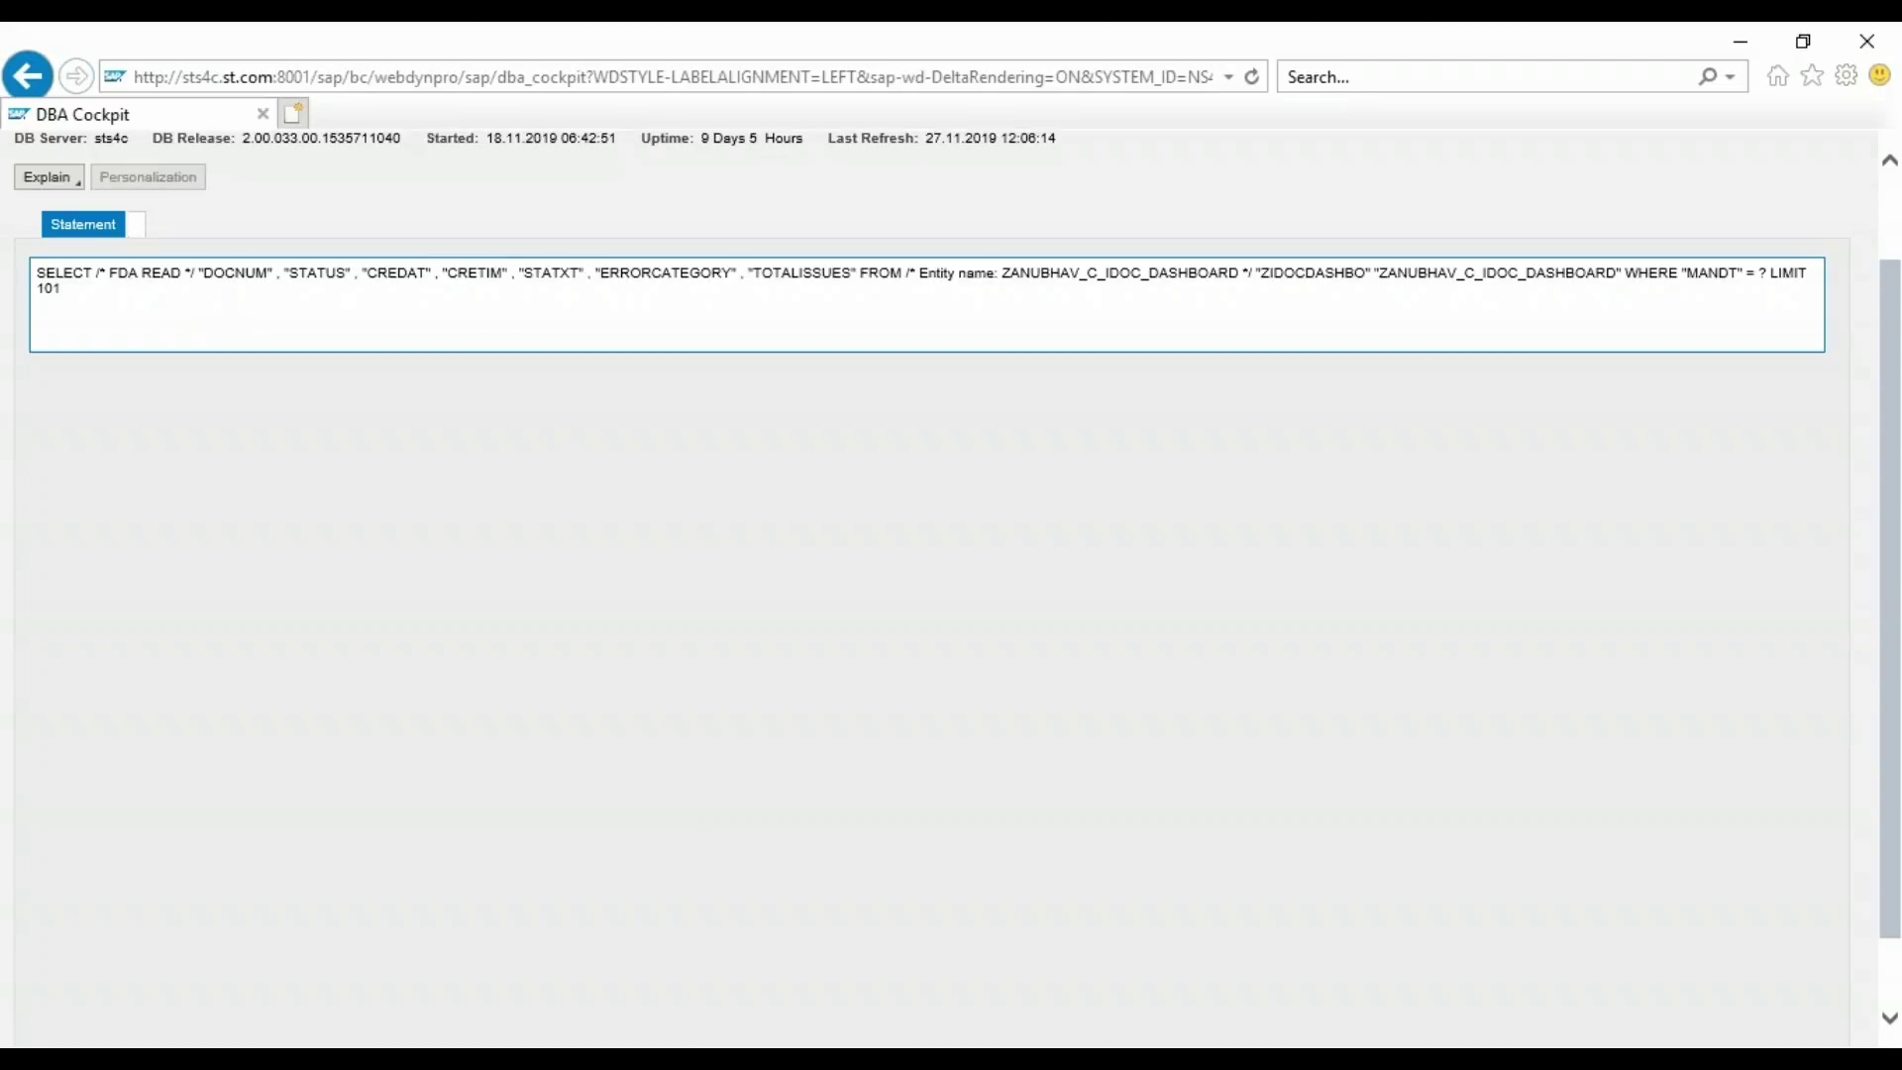
pyautogui.hotkey('ctrl', 'a')
pyautogui.click(246, 314)
pyautogui.click(57, 180)
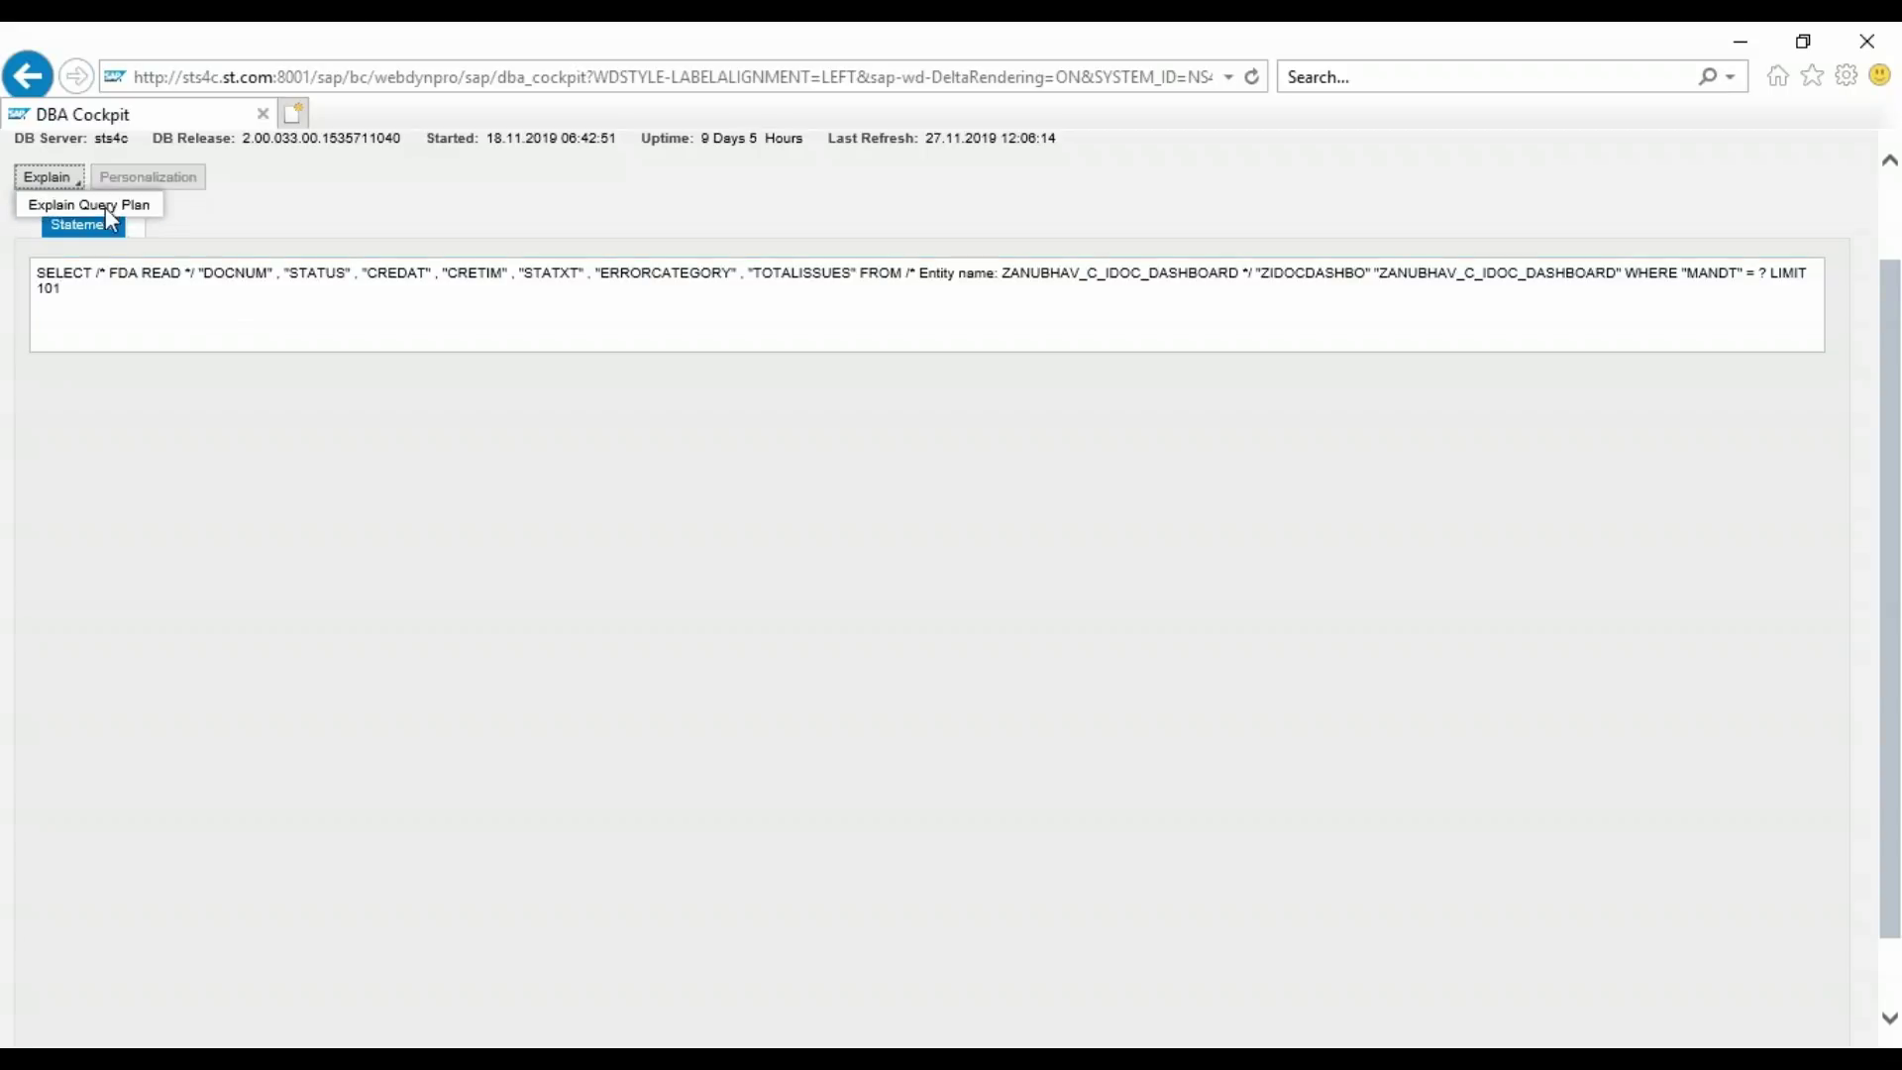
pyautogui.click(105, 206)
# - Review estimated rows and costs of the lower operators, from COLUMN TABLE (#13) up to JOIN (#4)
pyautogui.keyDown('ctrl'); pyautogui.scroll(1, 533, 602); pyautogui.keyUp('ctrl')
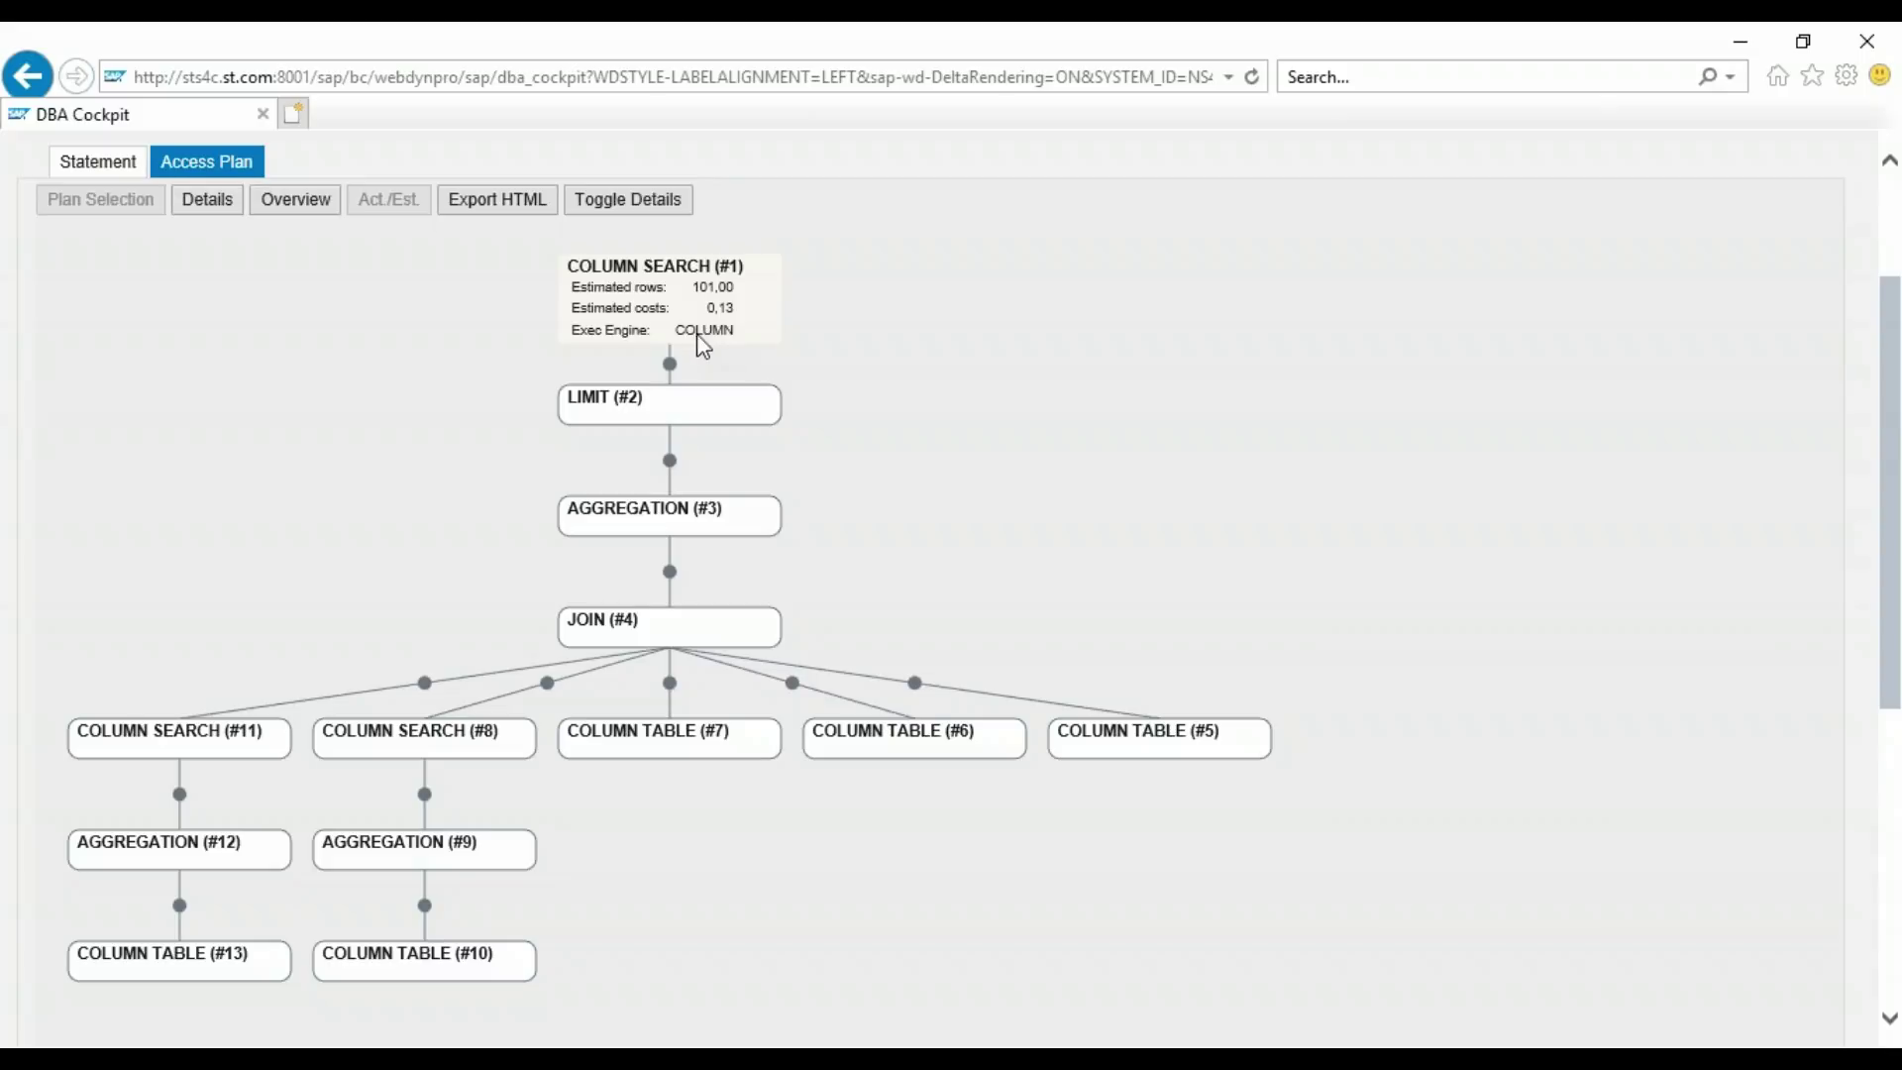
pyautogui.click(236, 965)
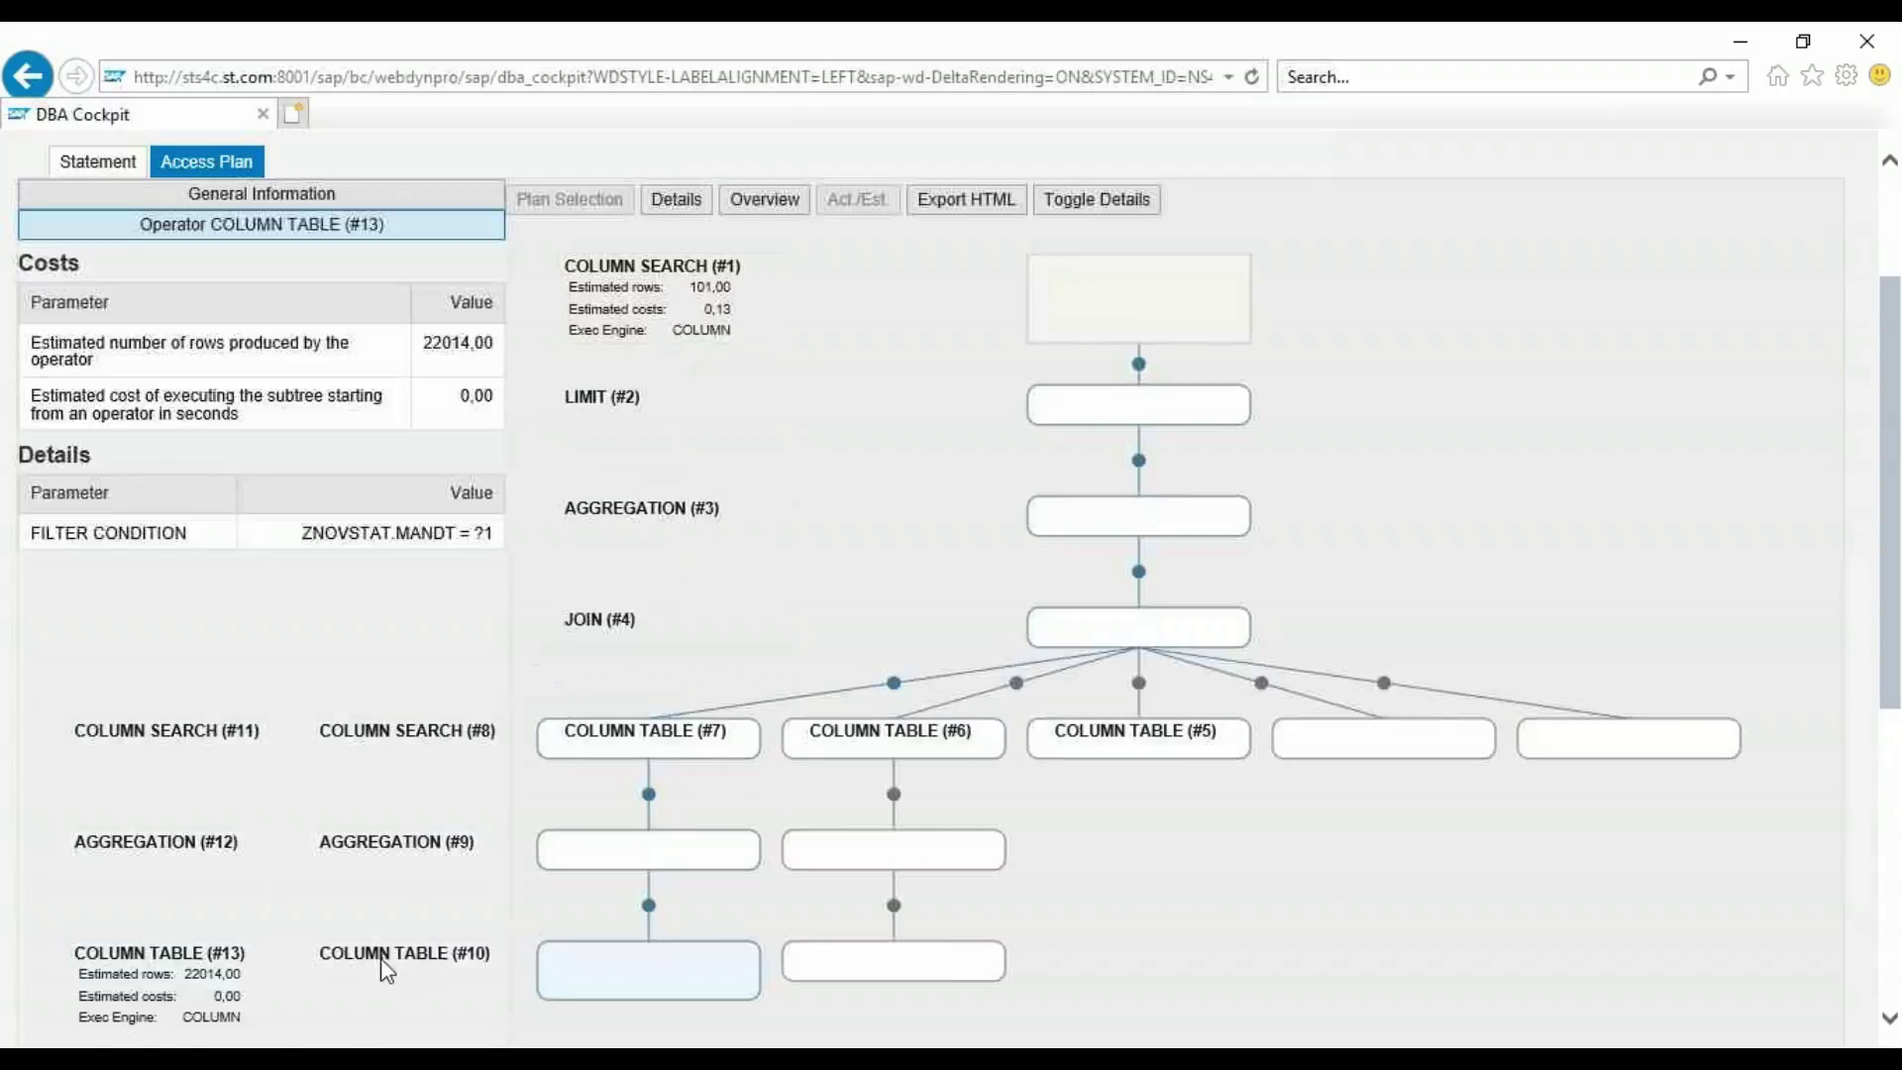
pyautogui.click(924, 965)
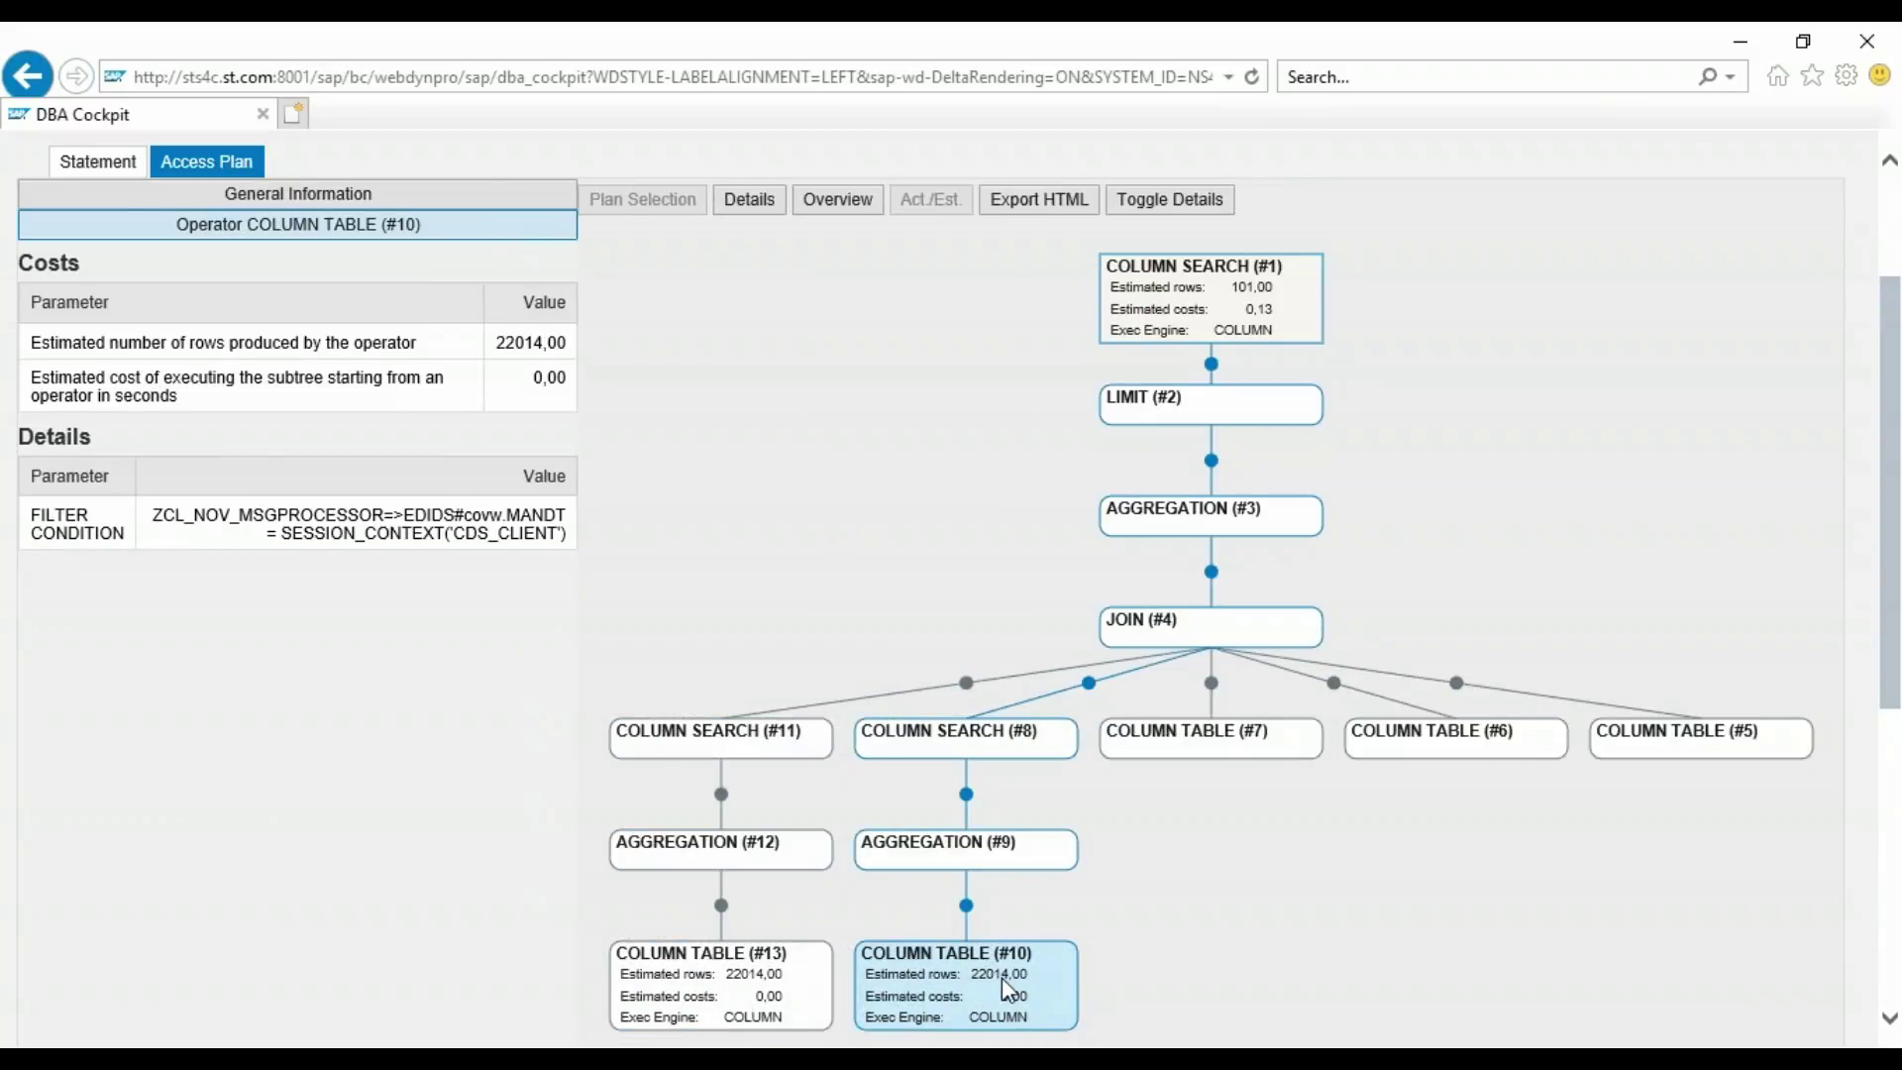
pyautogui.click(744, 869)
pyautogui.click(947, 853)
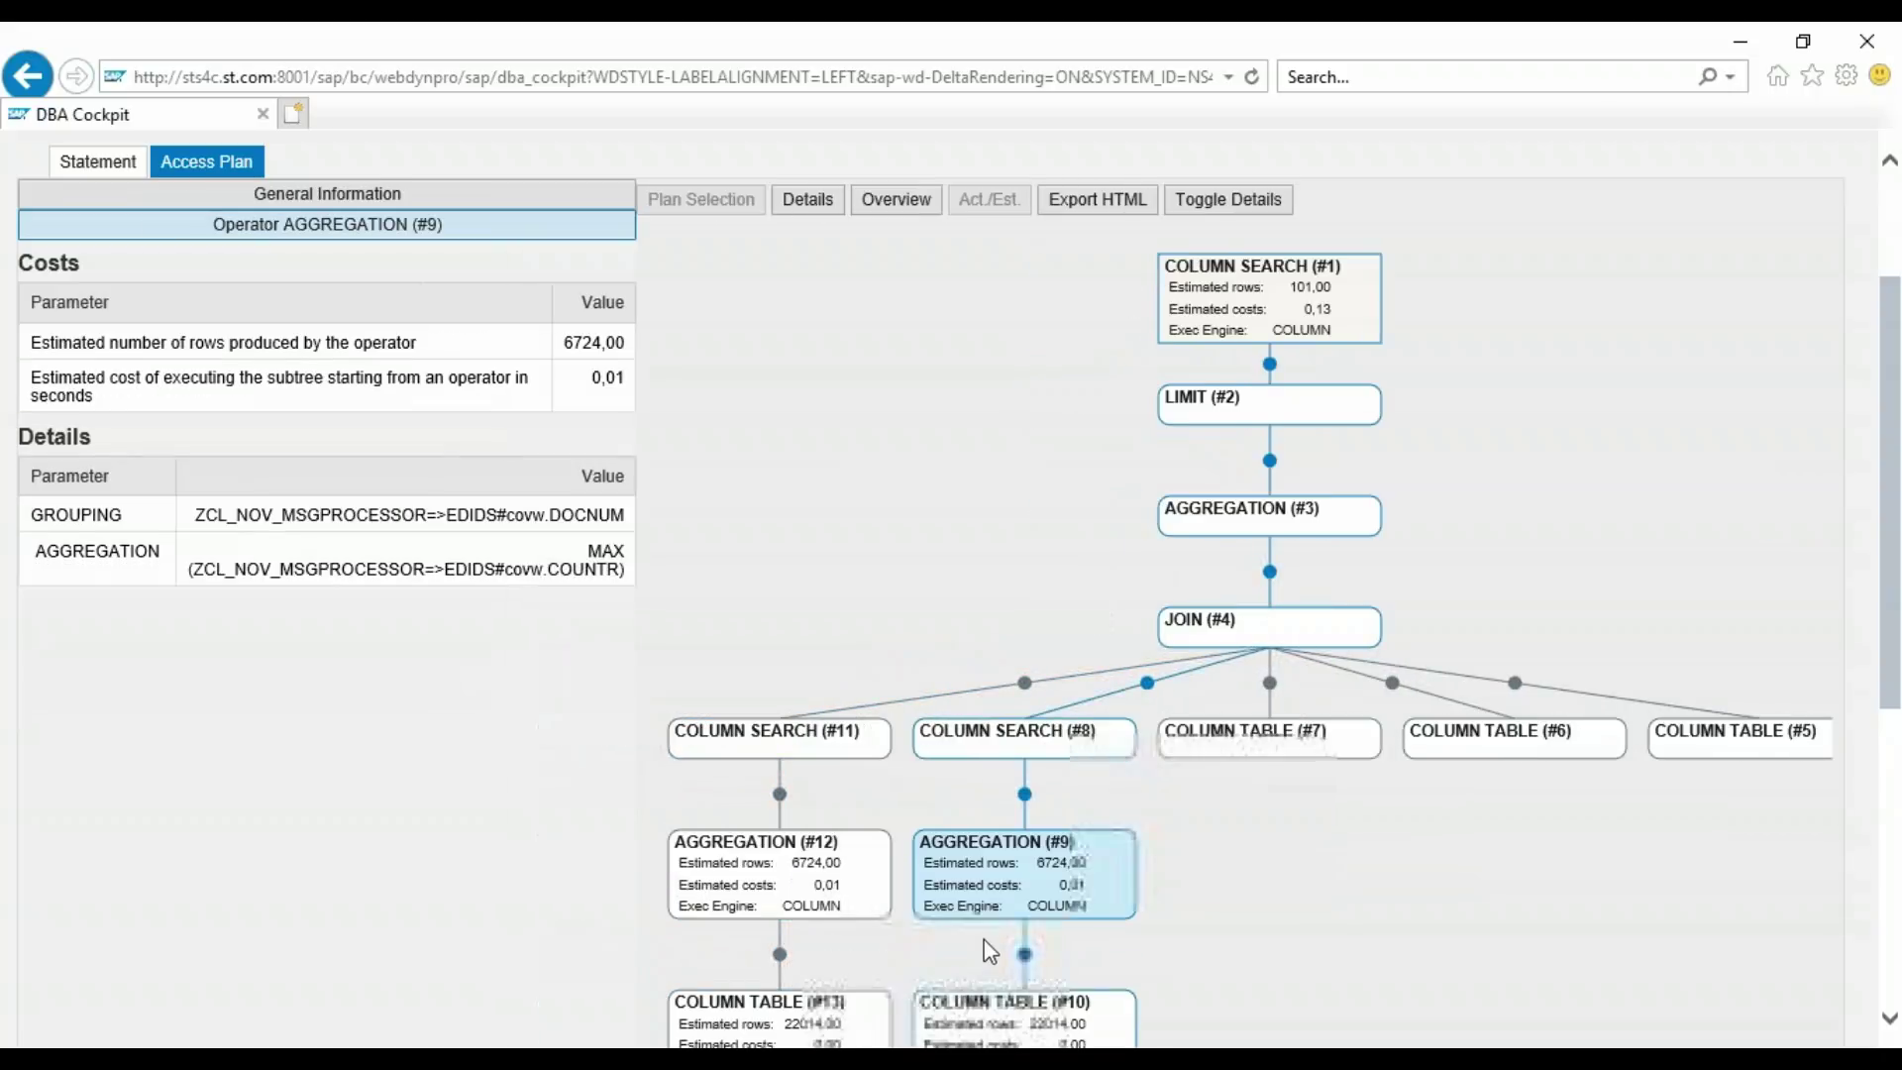
pyautogui.click(816, 741)
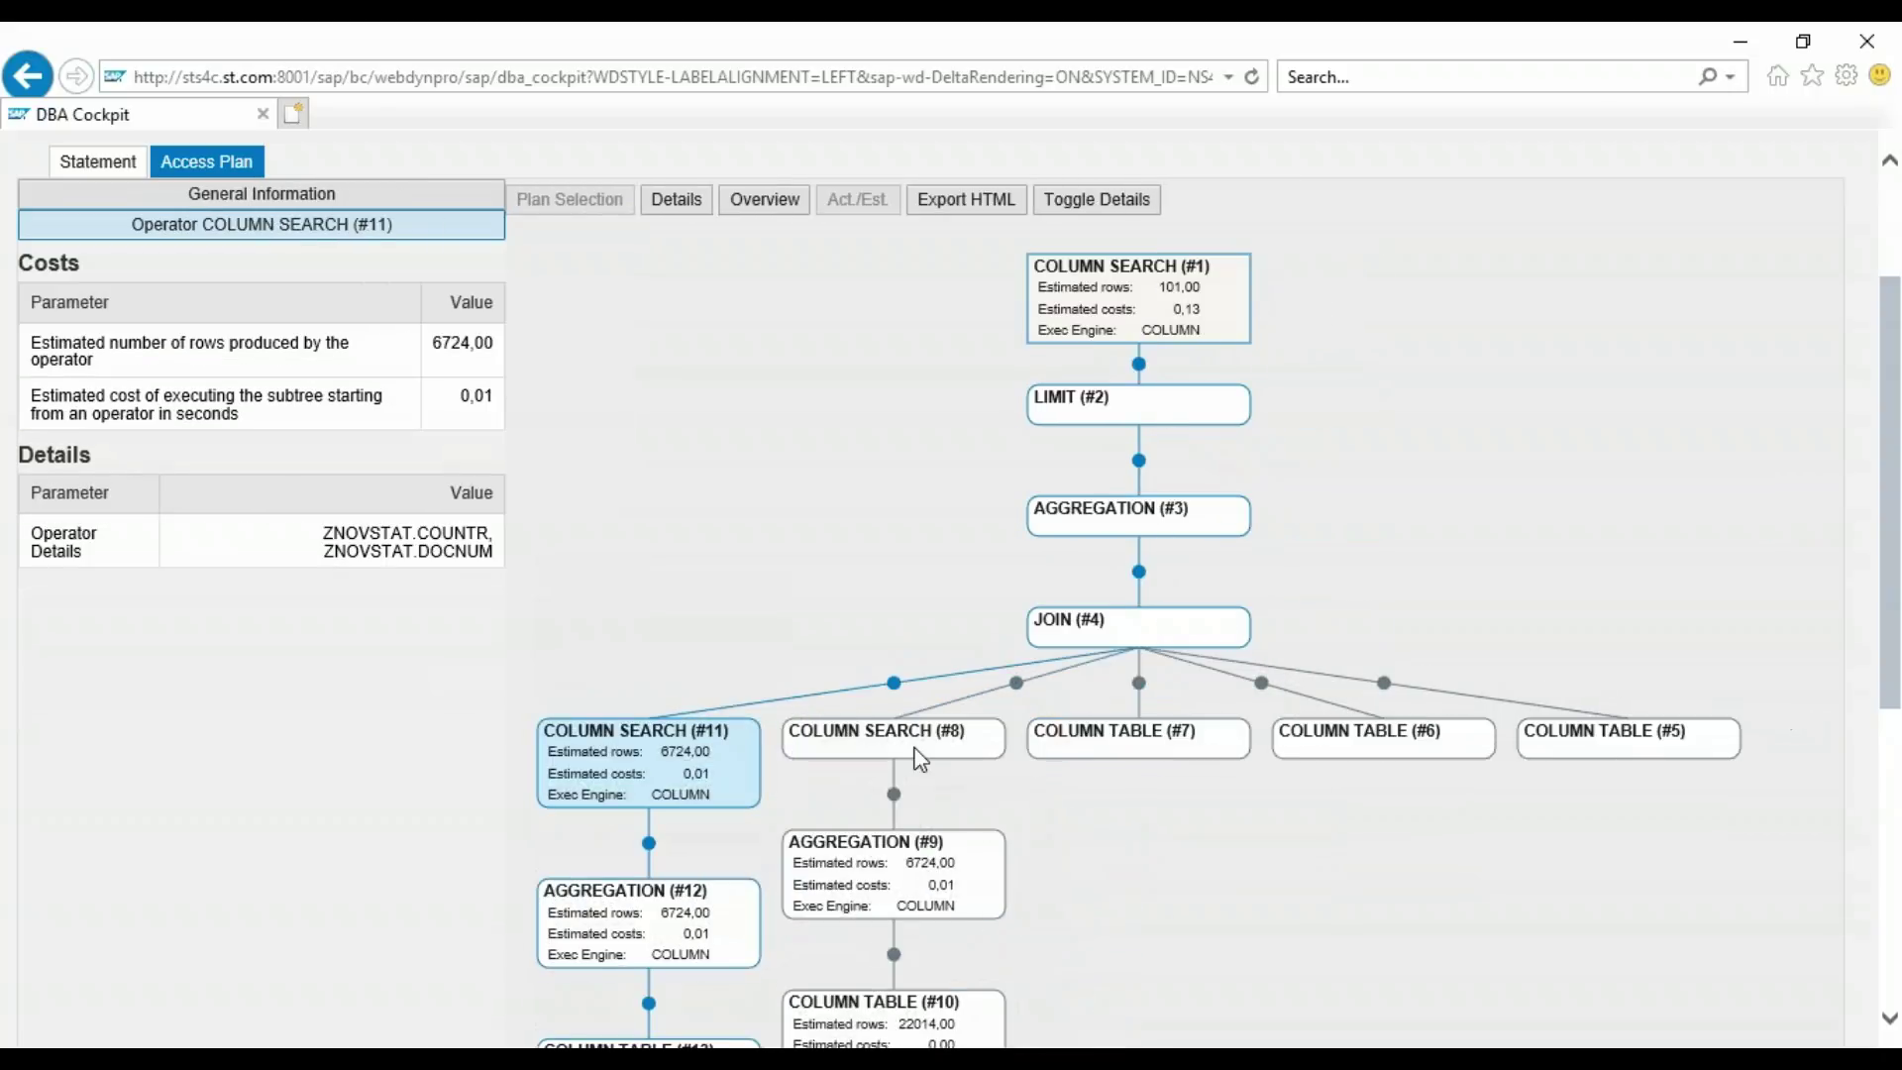
pyautogui.click(921, 755)
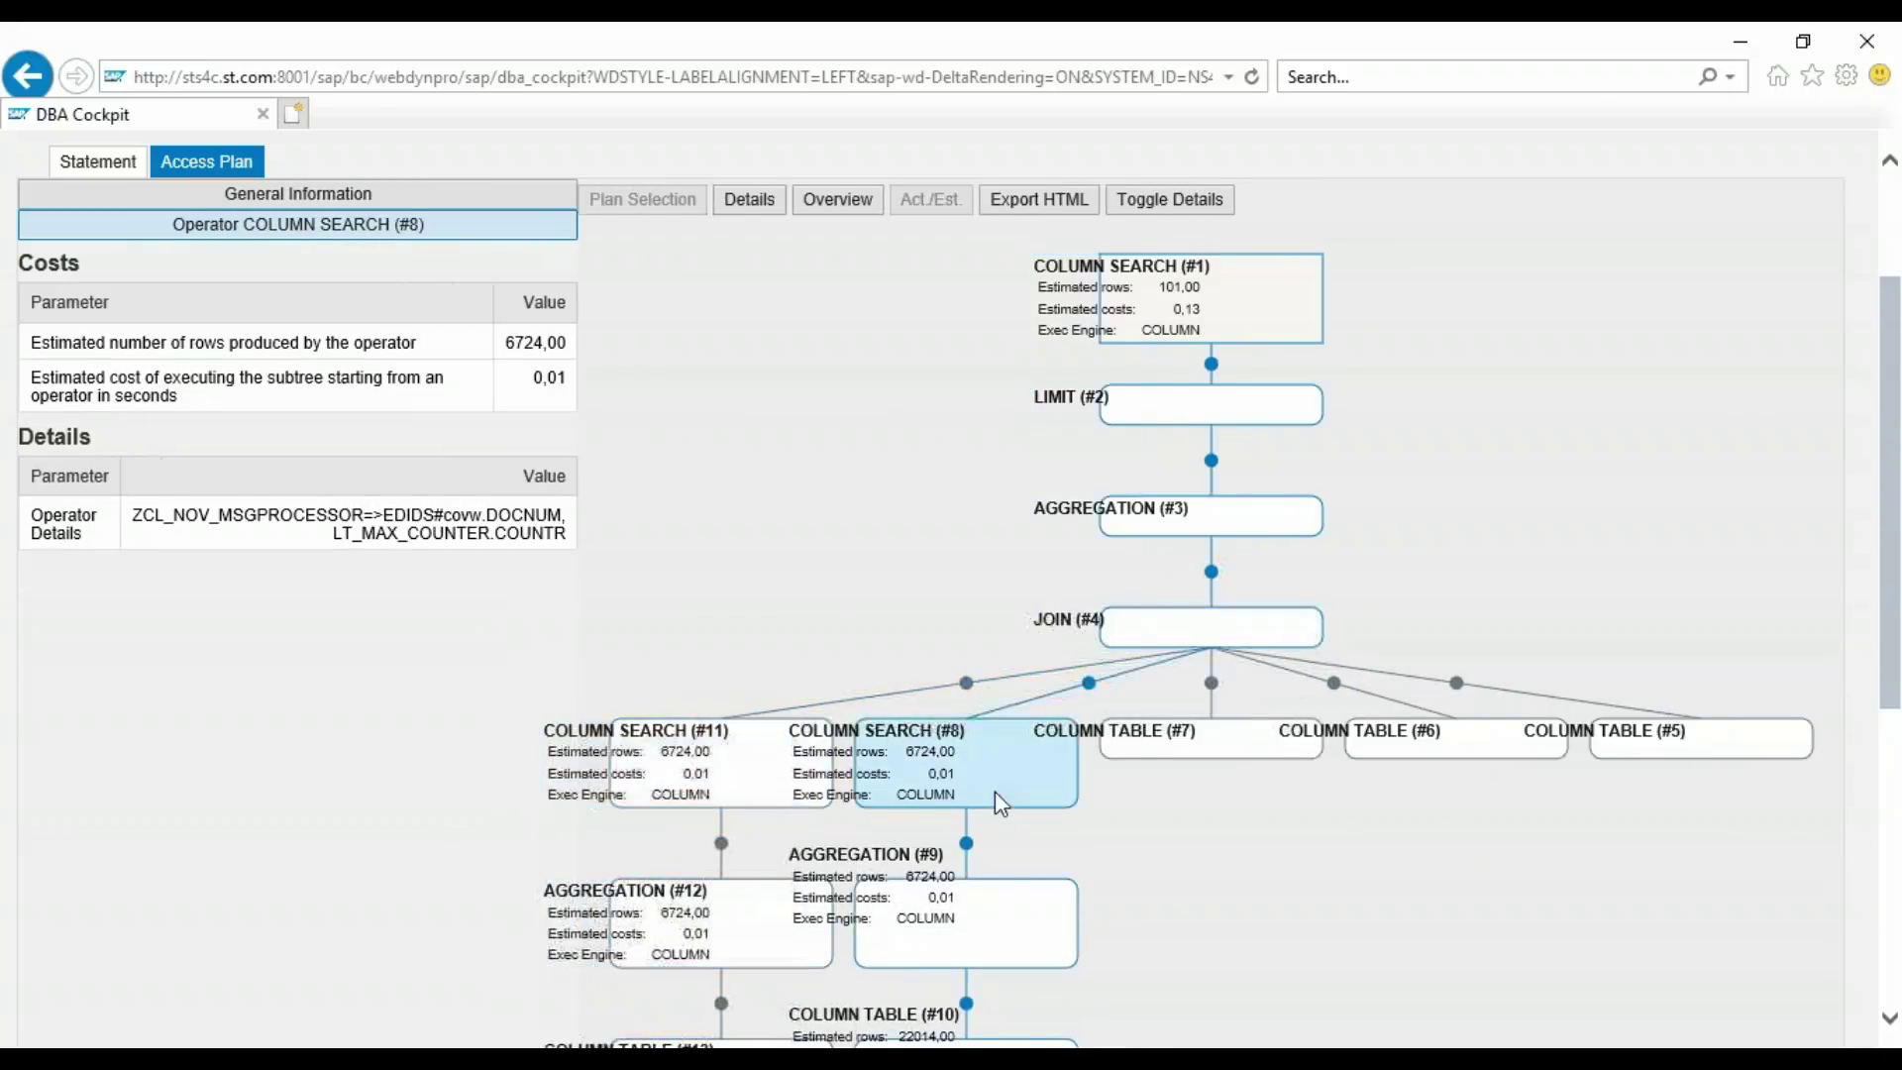
pyautogui.click(1256, 748)
pyautogui.click(1605, 739)
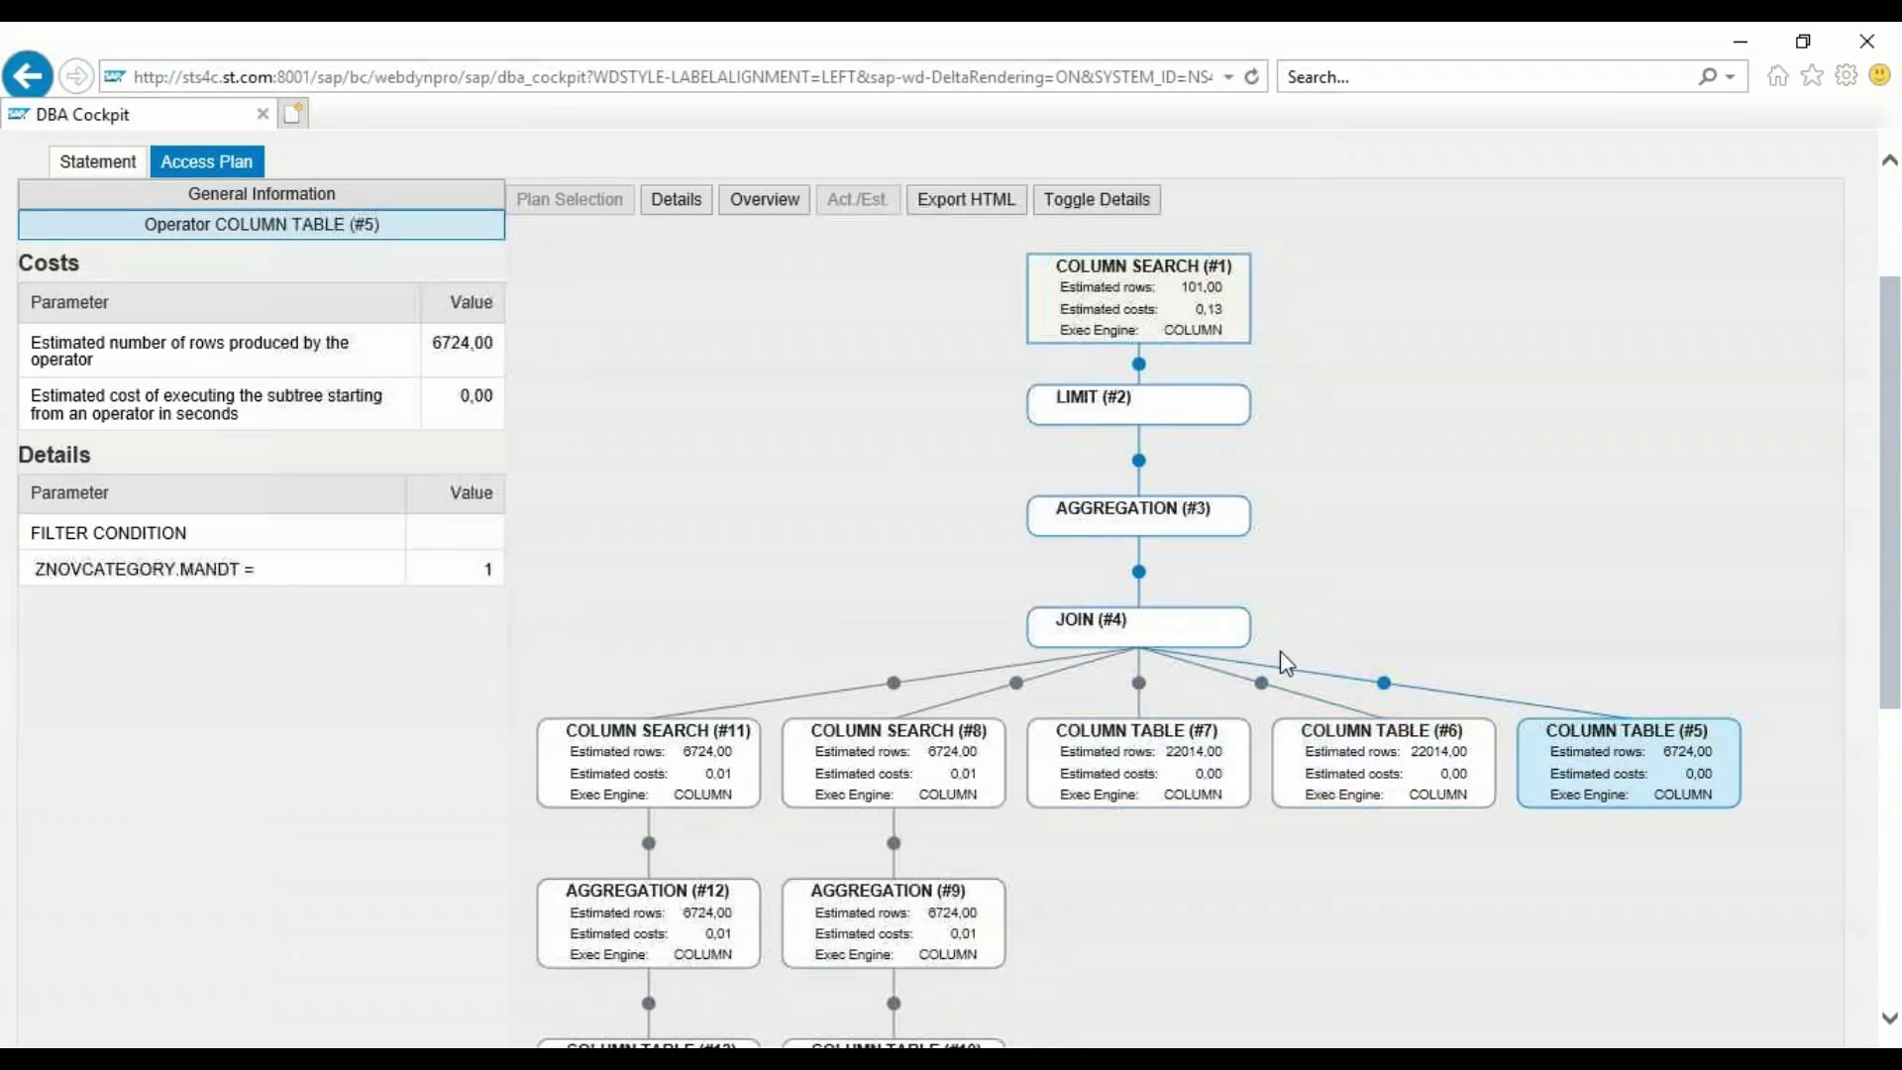
pyautogui.click(1197, 626)
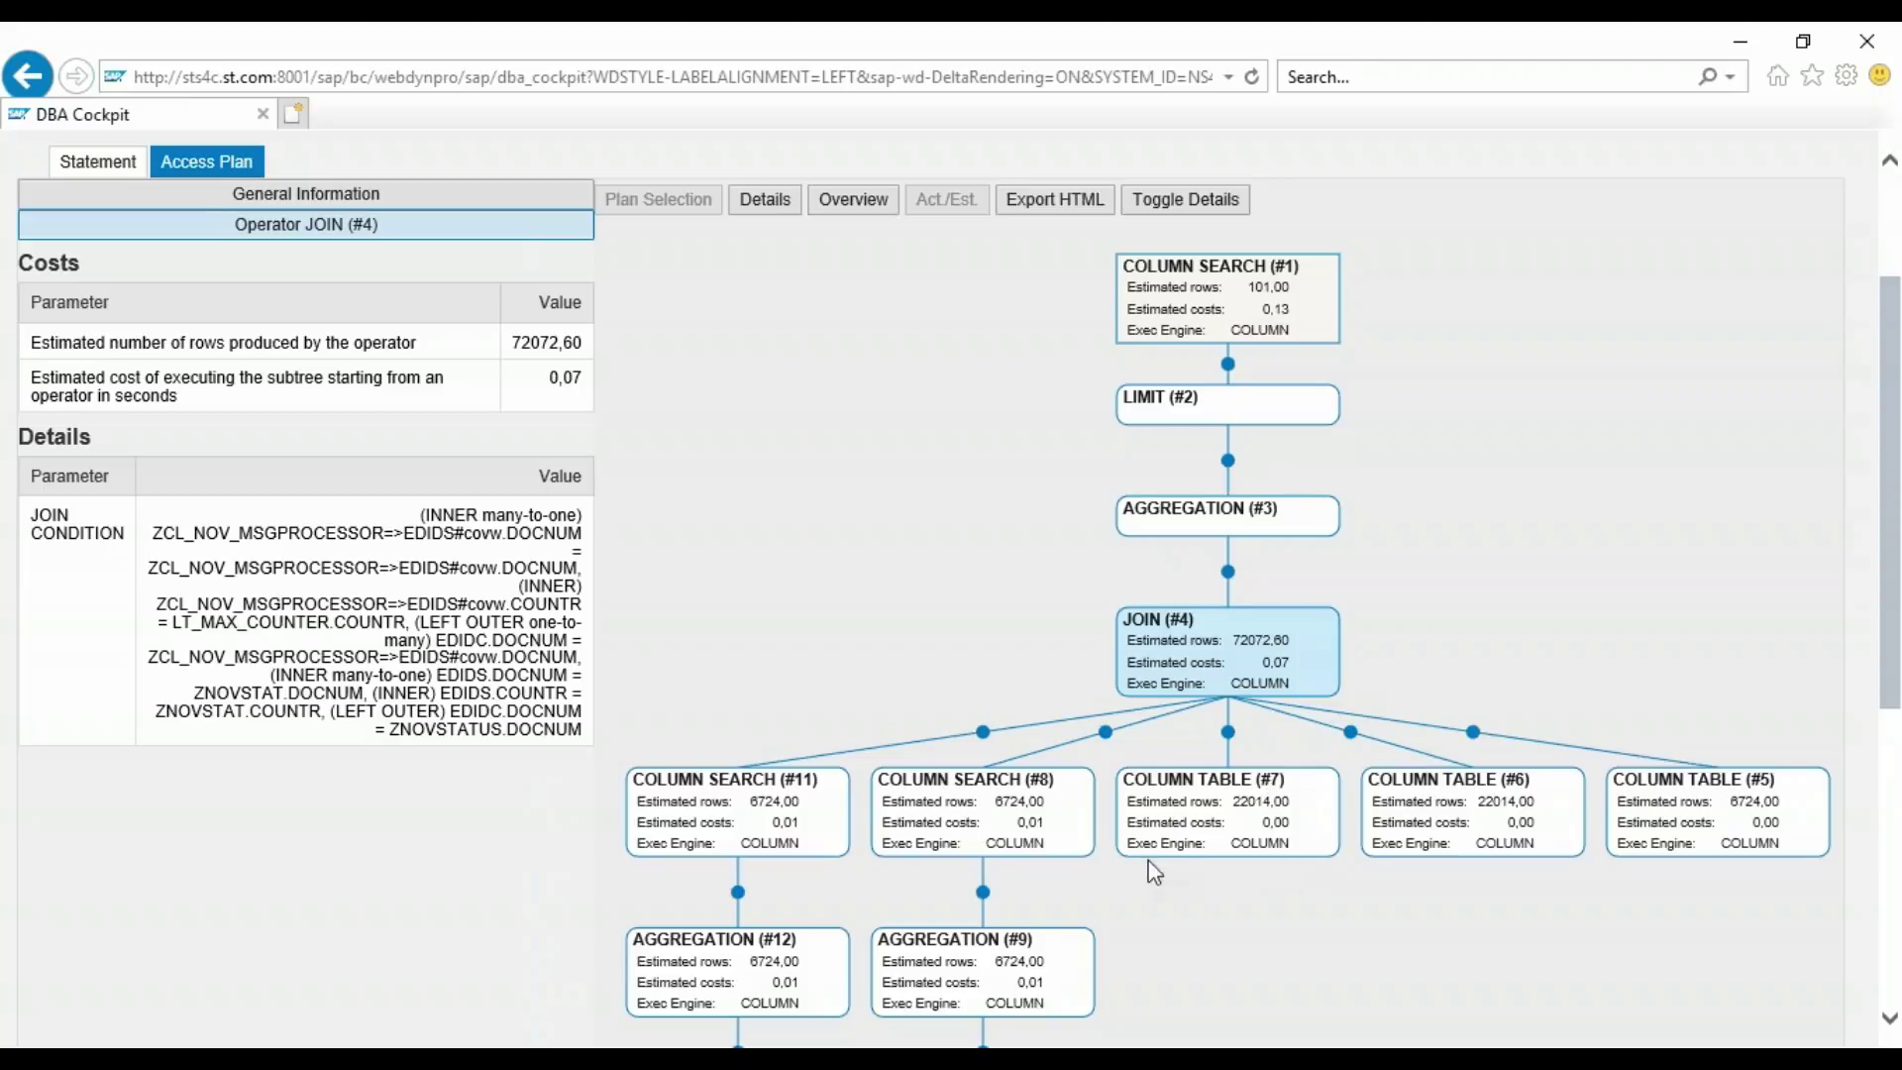
# - Check COLUMN TABLE (#7), AGGREGATION (#3), LIMIT (#2), COLUMN SEARCH (#1), #13, #10 and AGGREGATION (#12) costs
pyautogui.click(1323, 810)
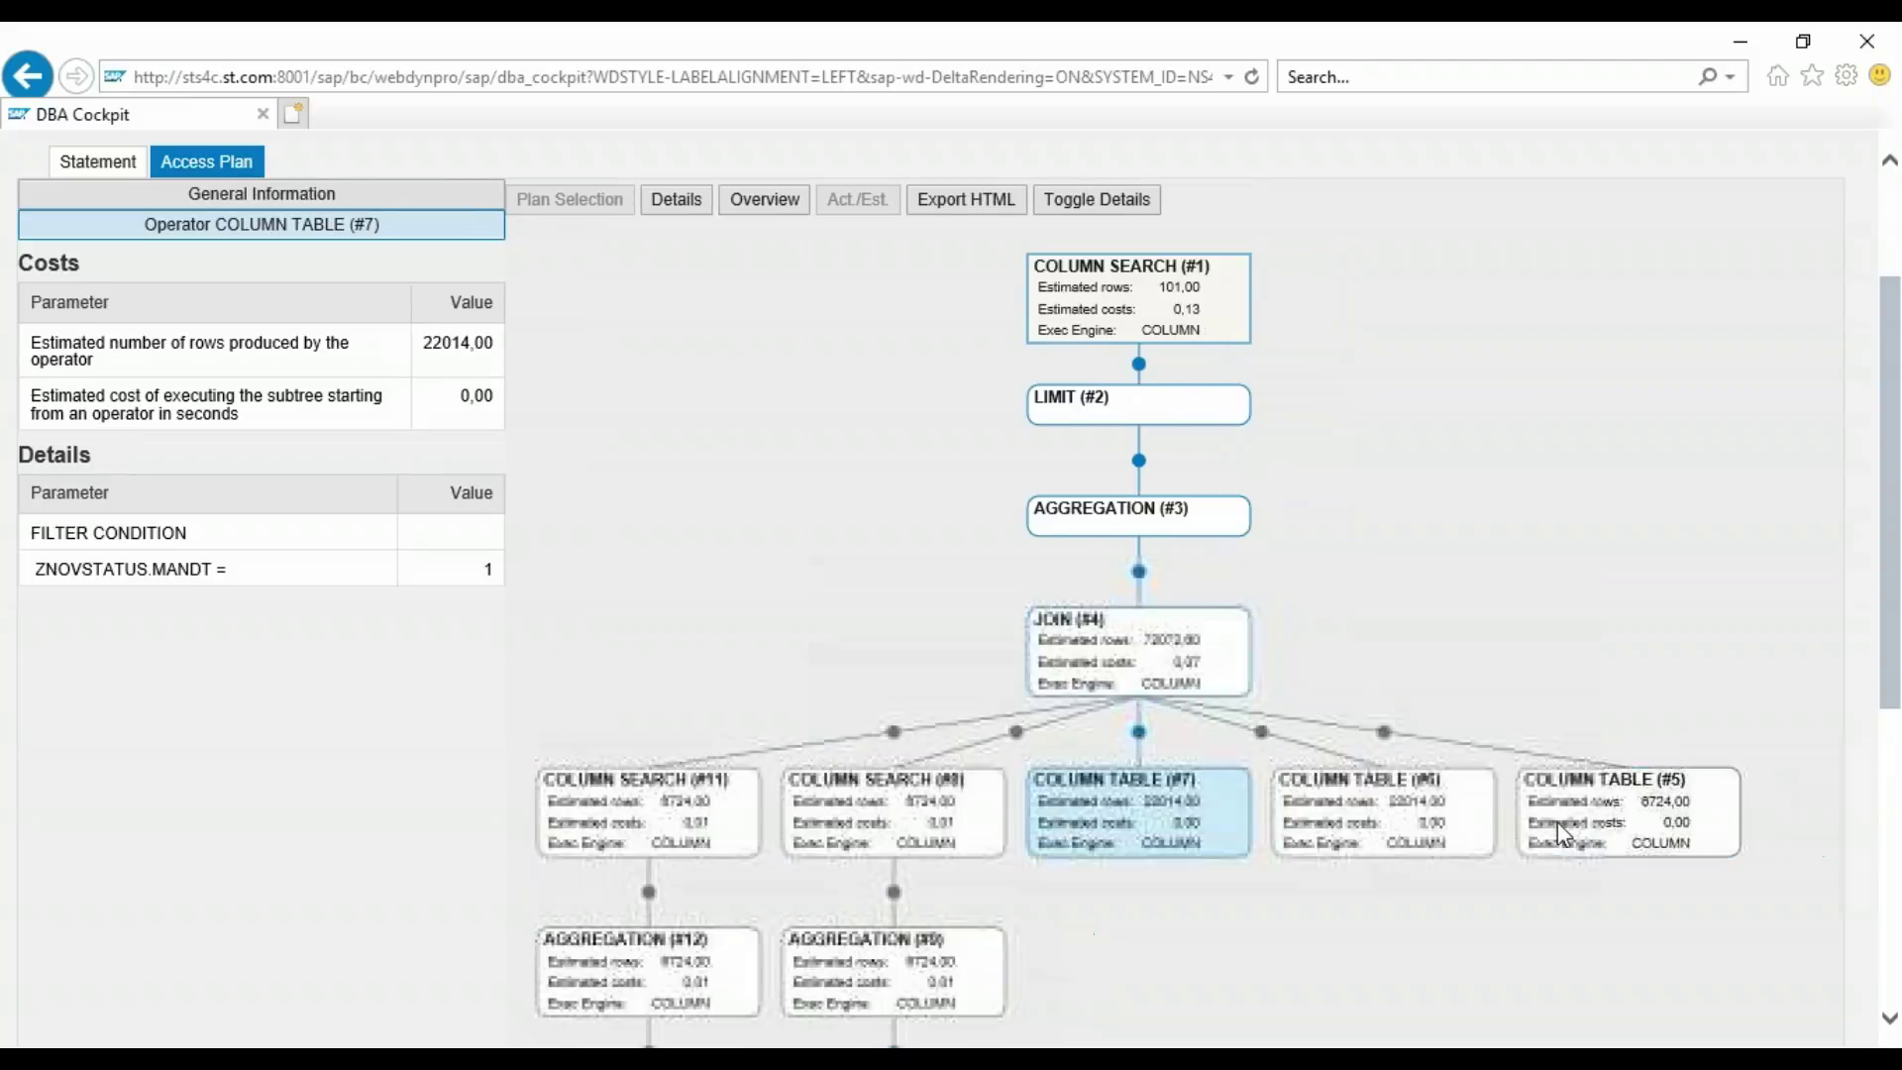
pyautogui.click(1218, 531)
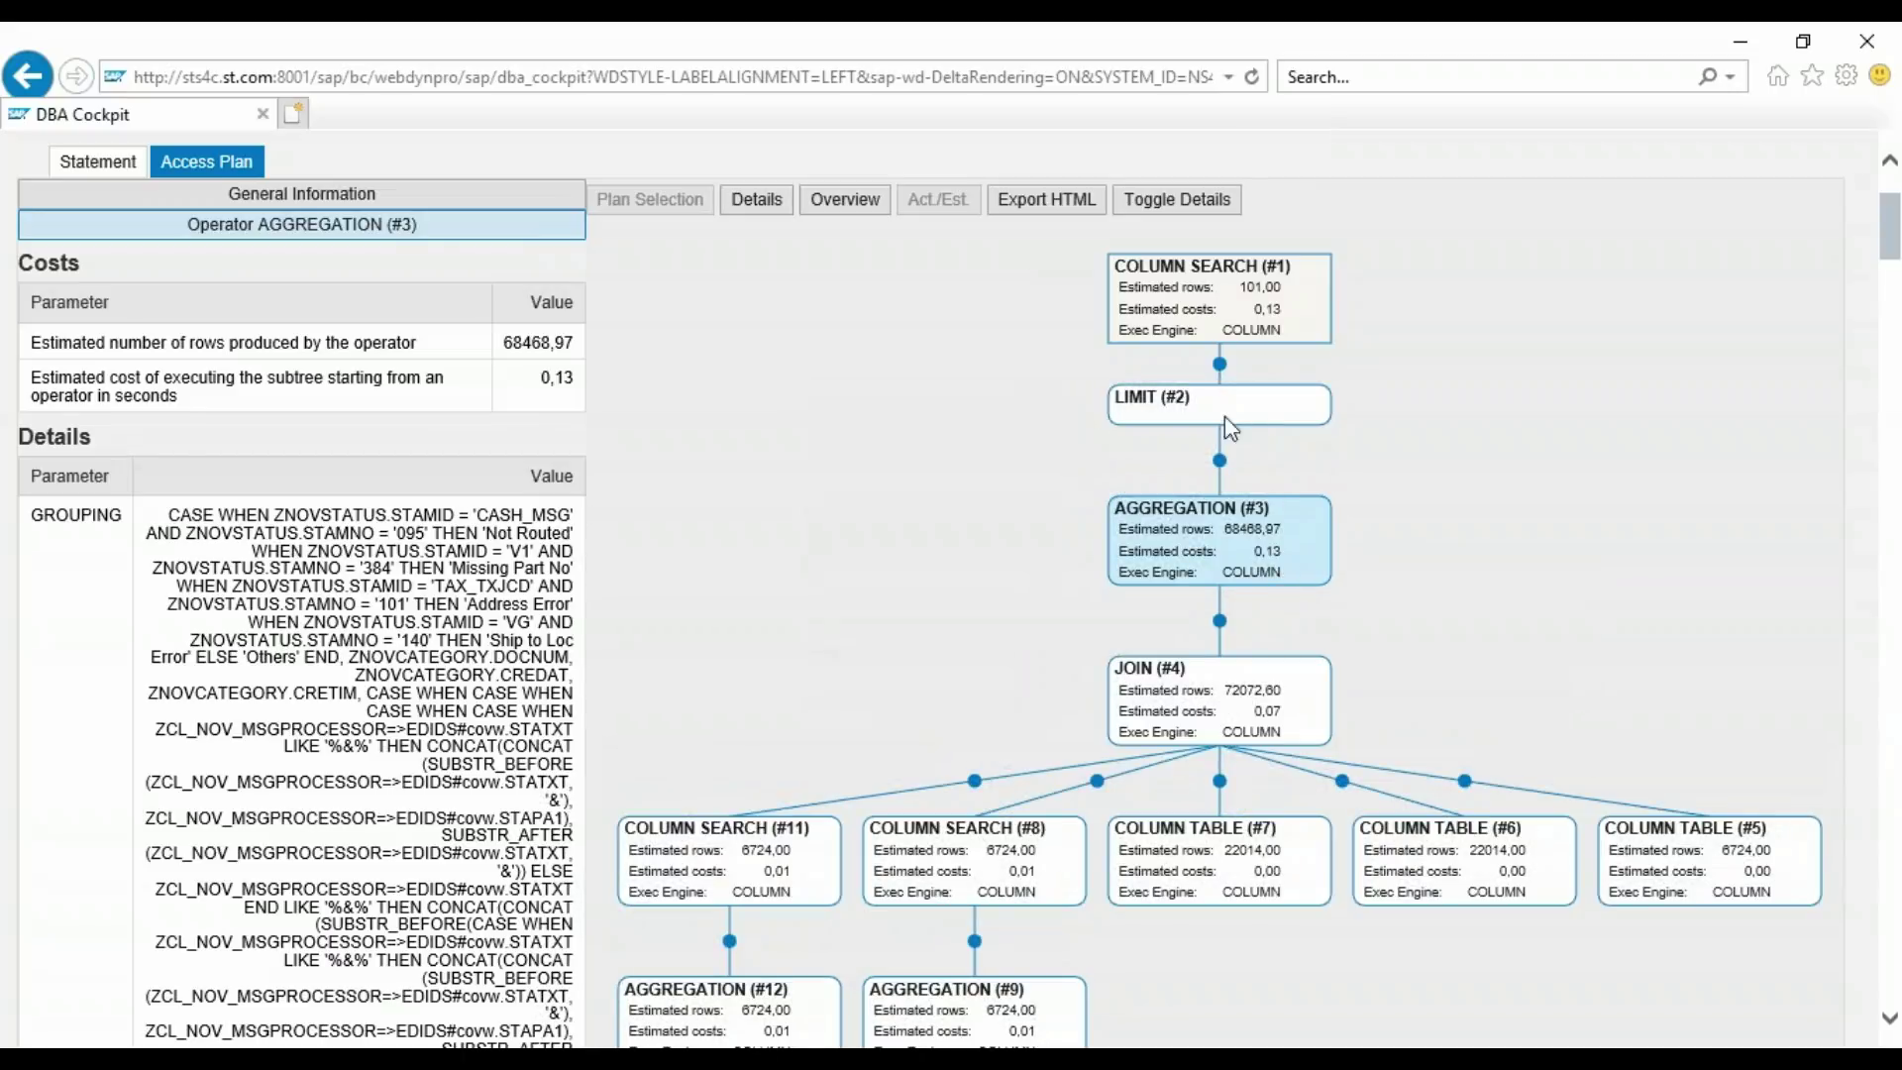
pyautogui.click(1216, 400)
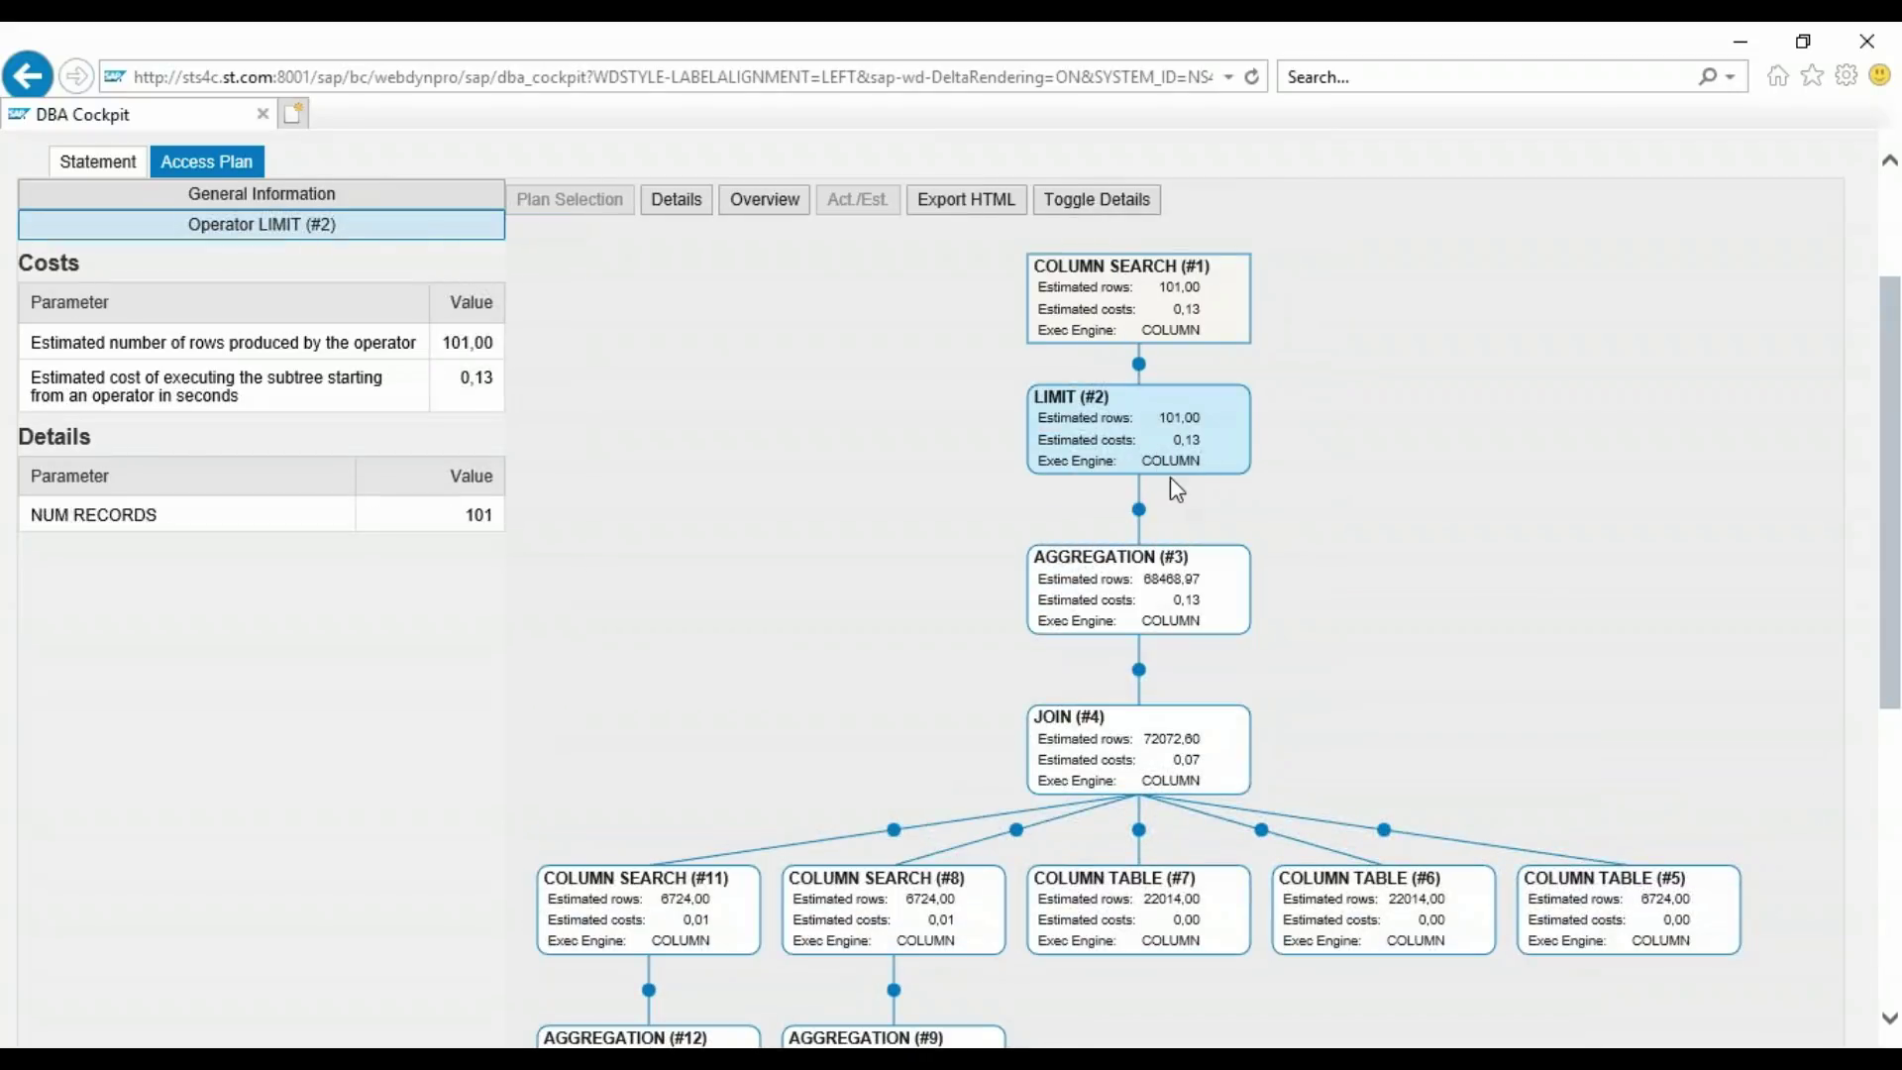
pyautogui.click(1119, 311)
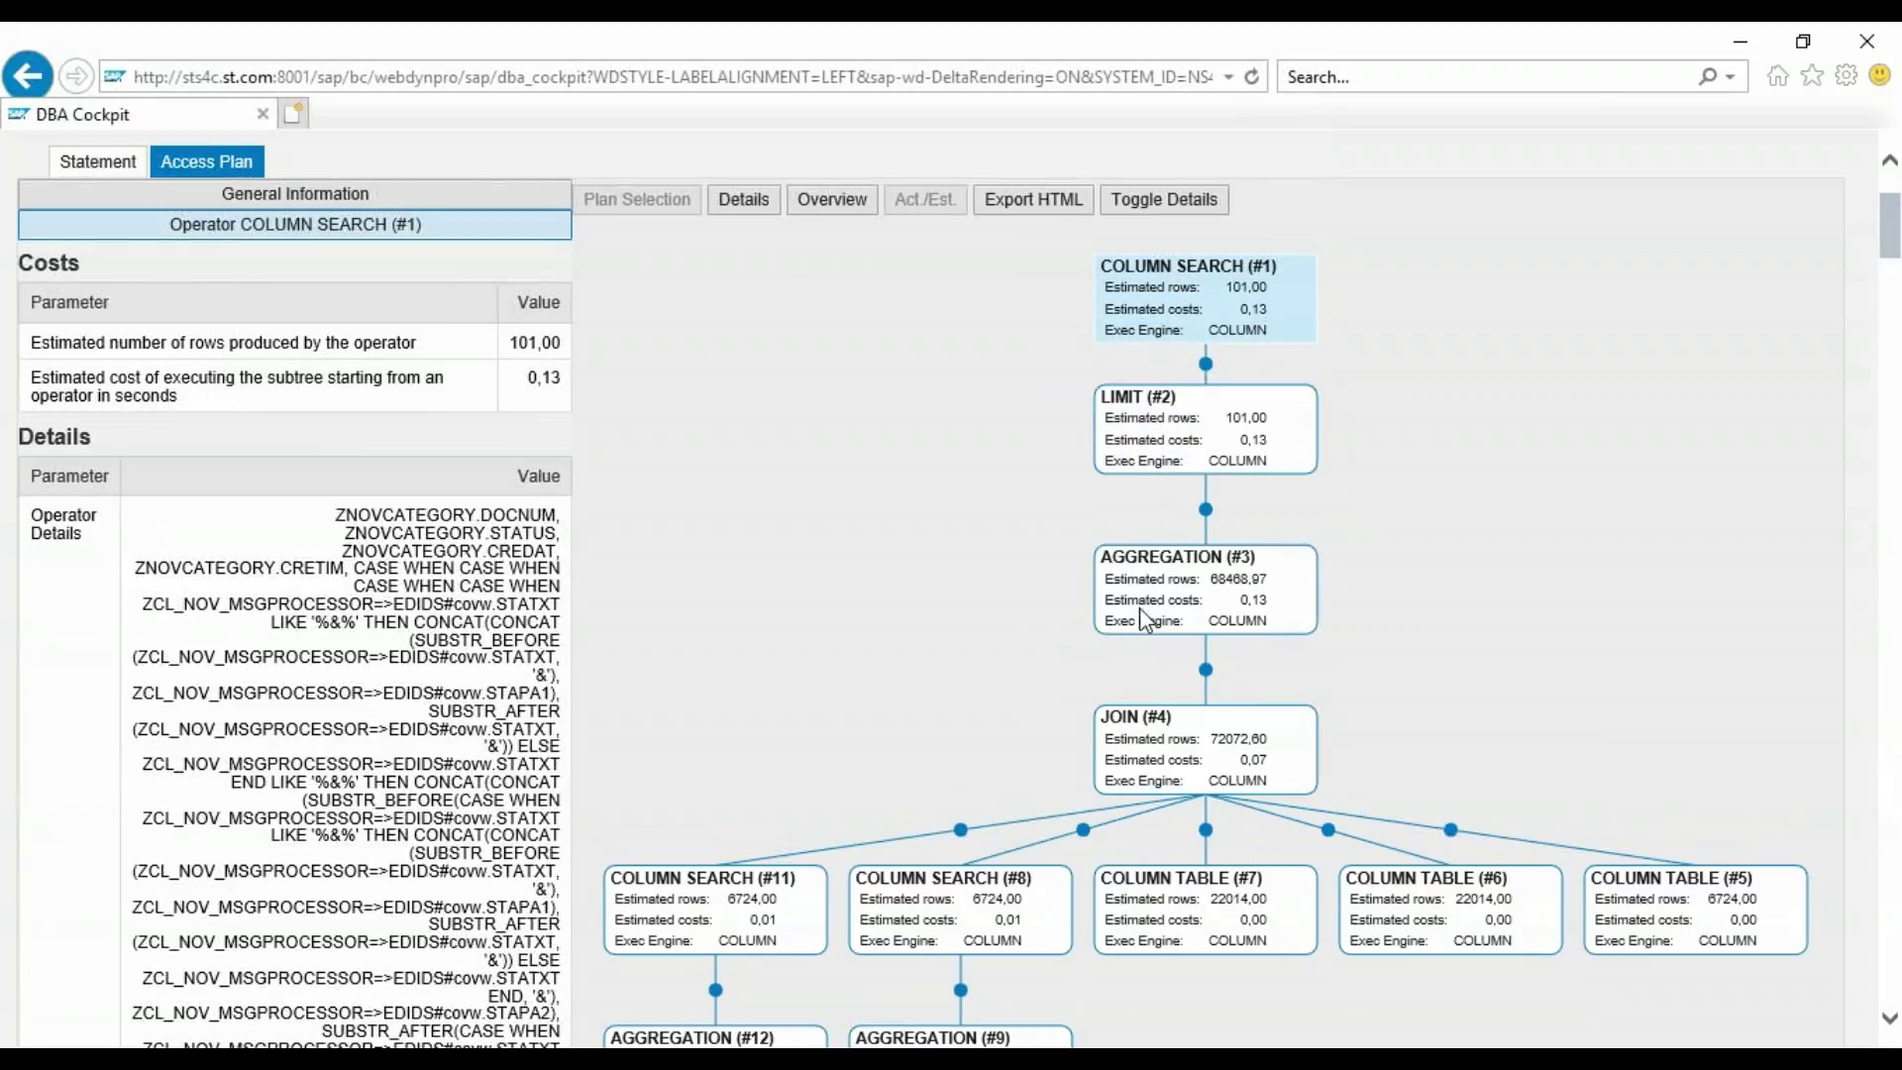
pyautogui.scroll(-2, 943, 834)
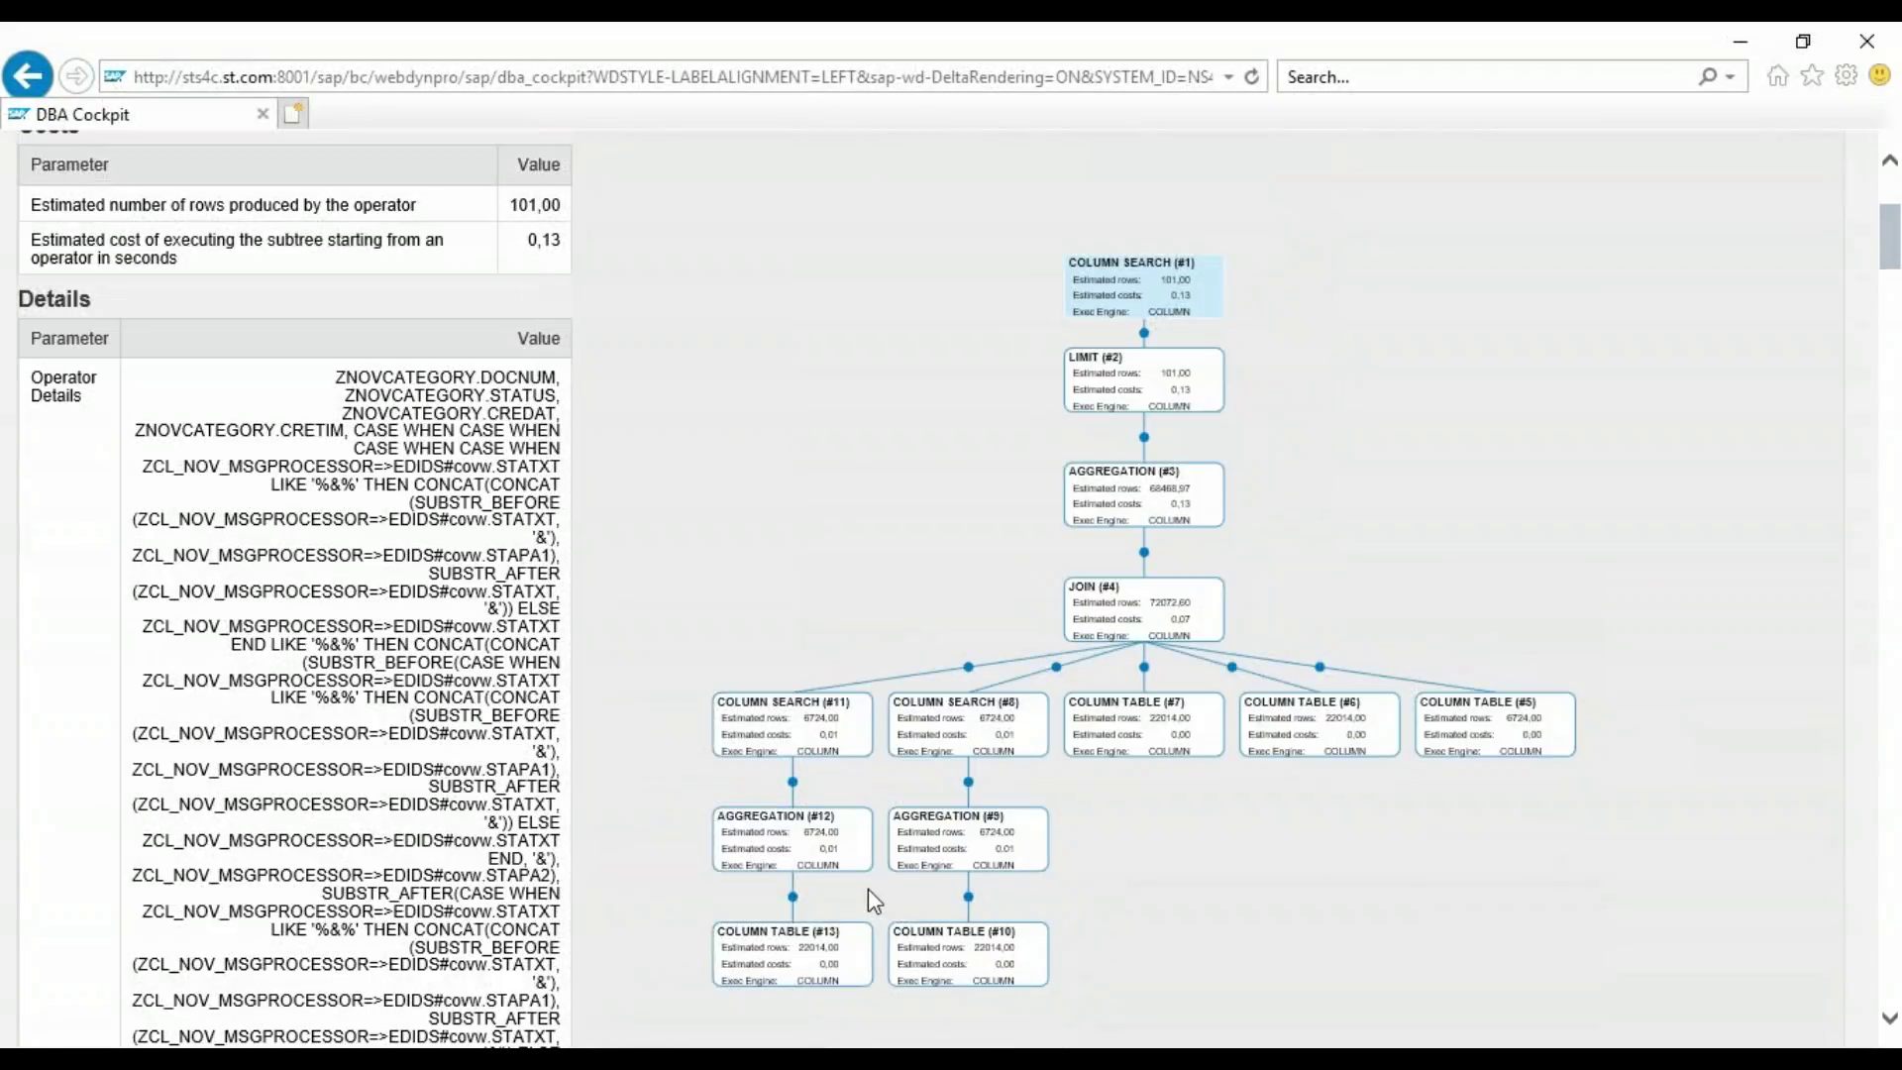
pyautogui.click(836, 960)
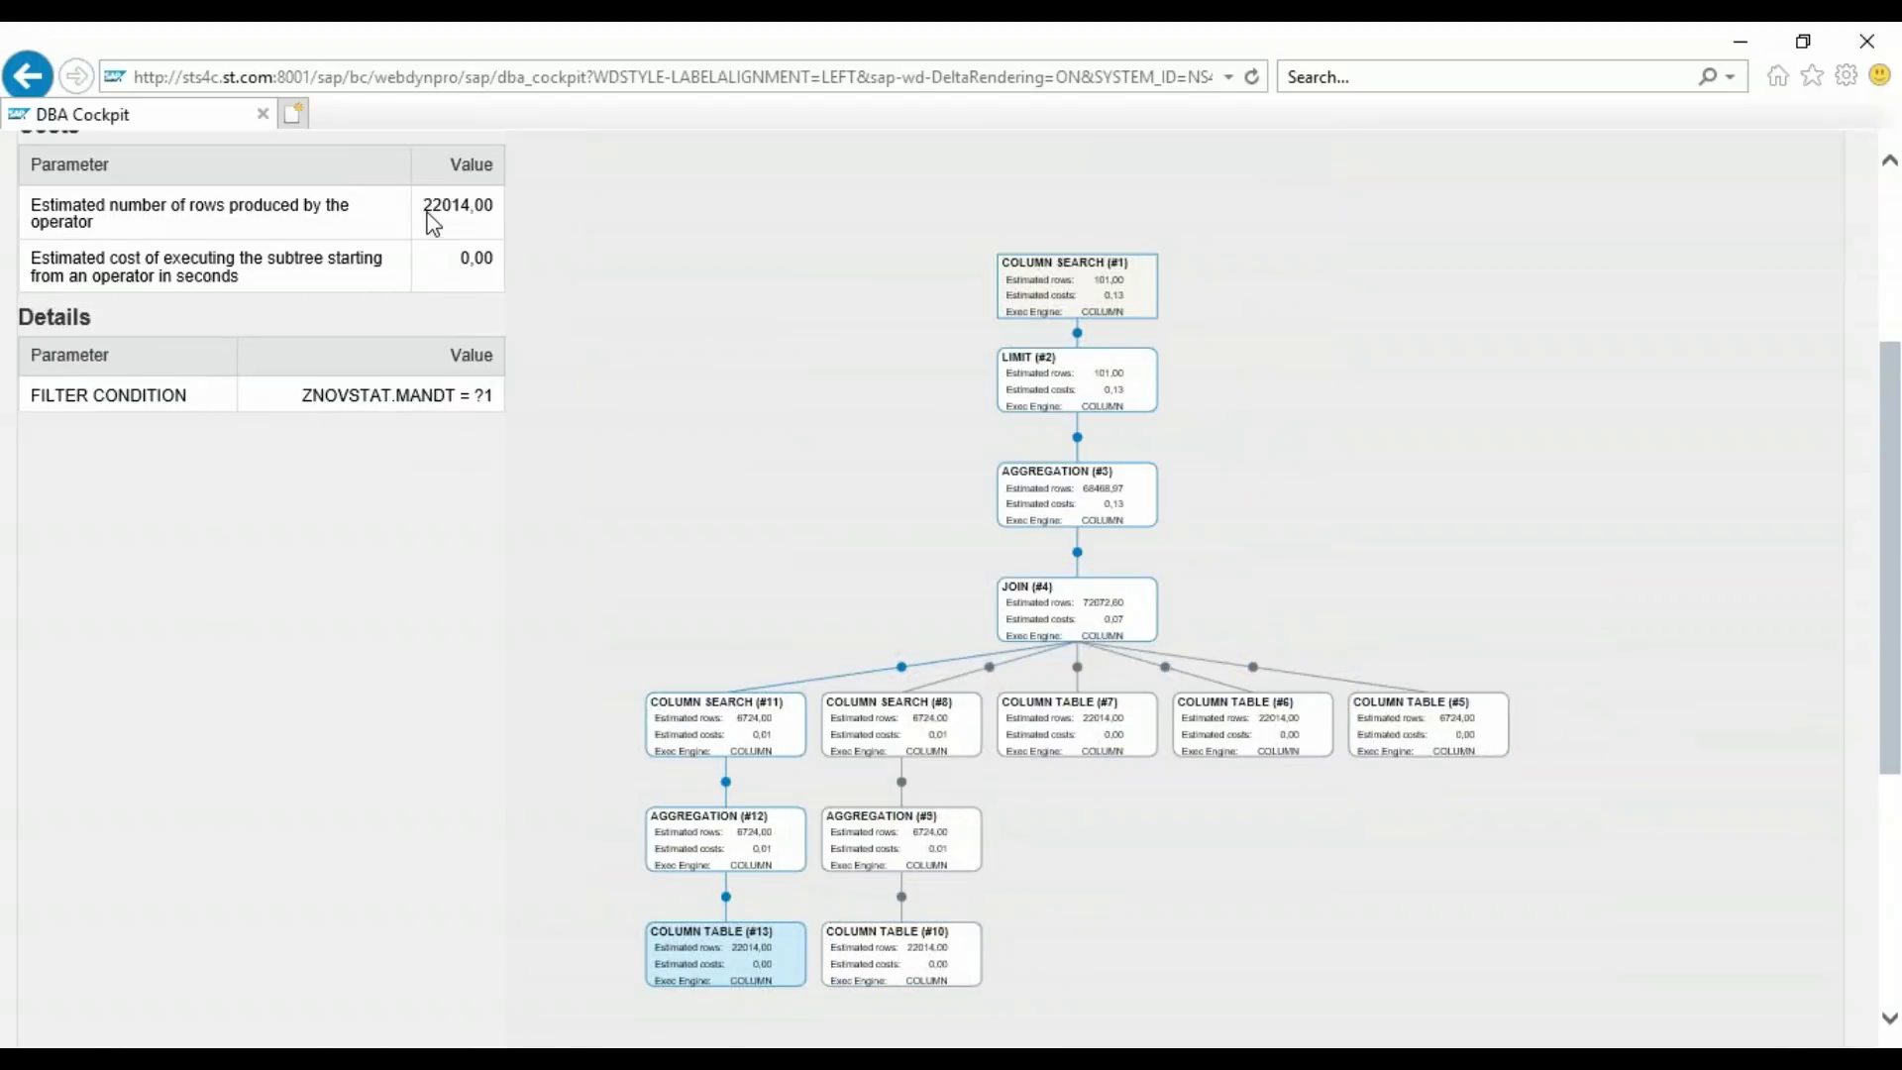
pyautogui.click(919, 968)
pyautogui.click(834, 847)
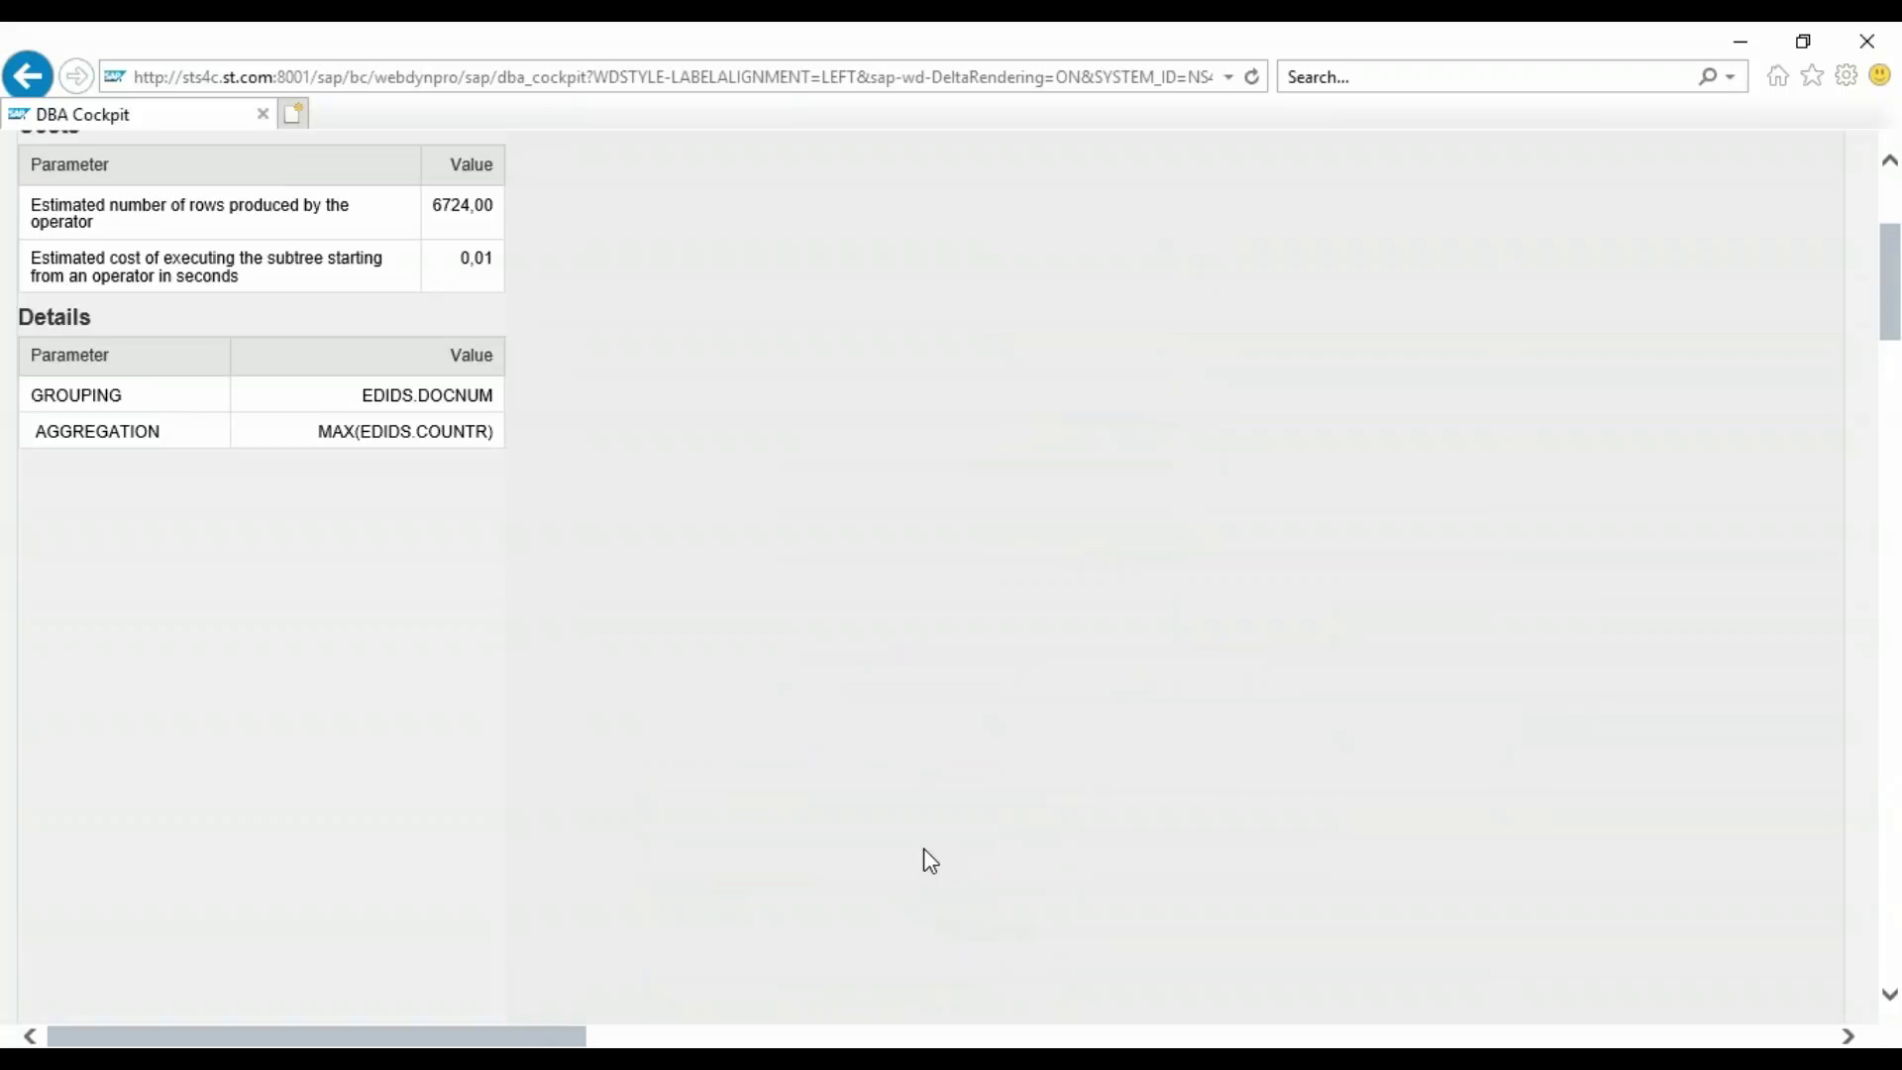
# - Export the access plan graphic as q_plan.svg, then bring back the AGGREGATION (#12) details
pyautogui.scroll(3, 931, 862)
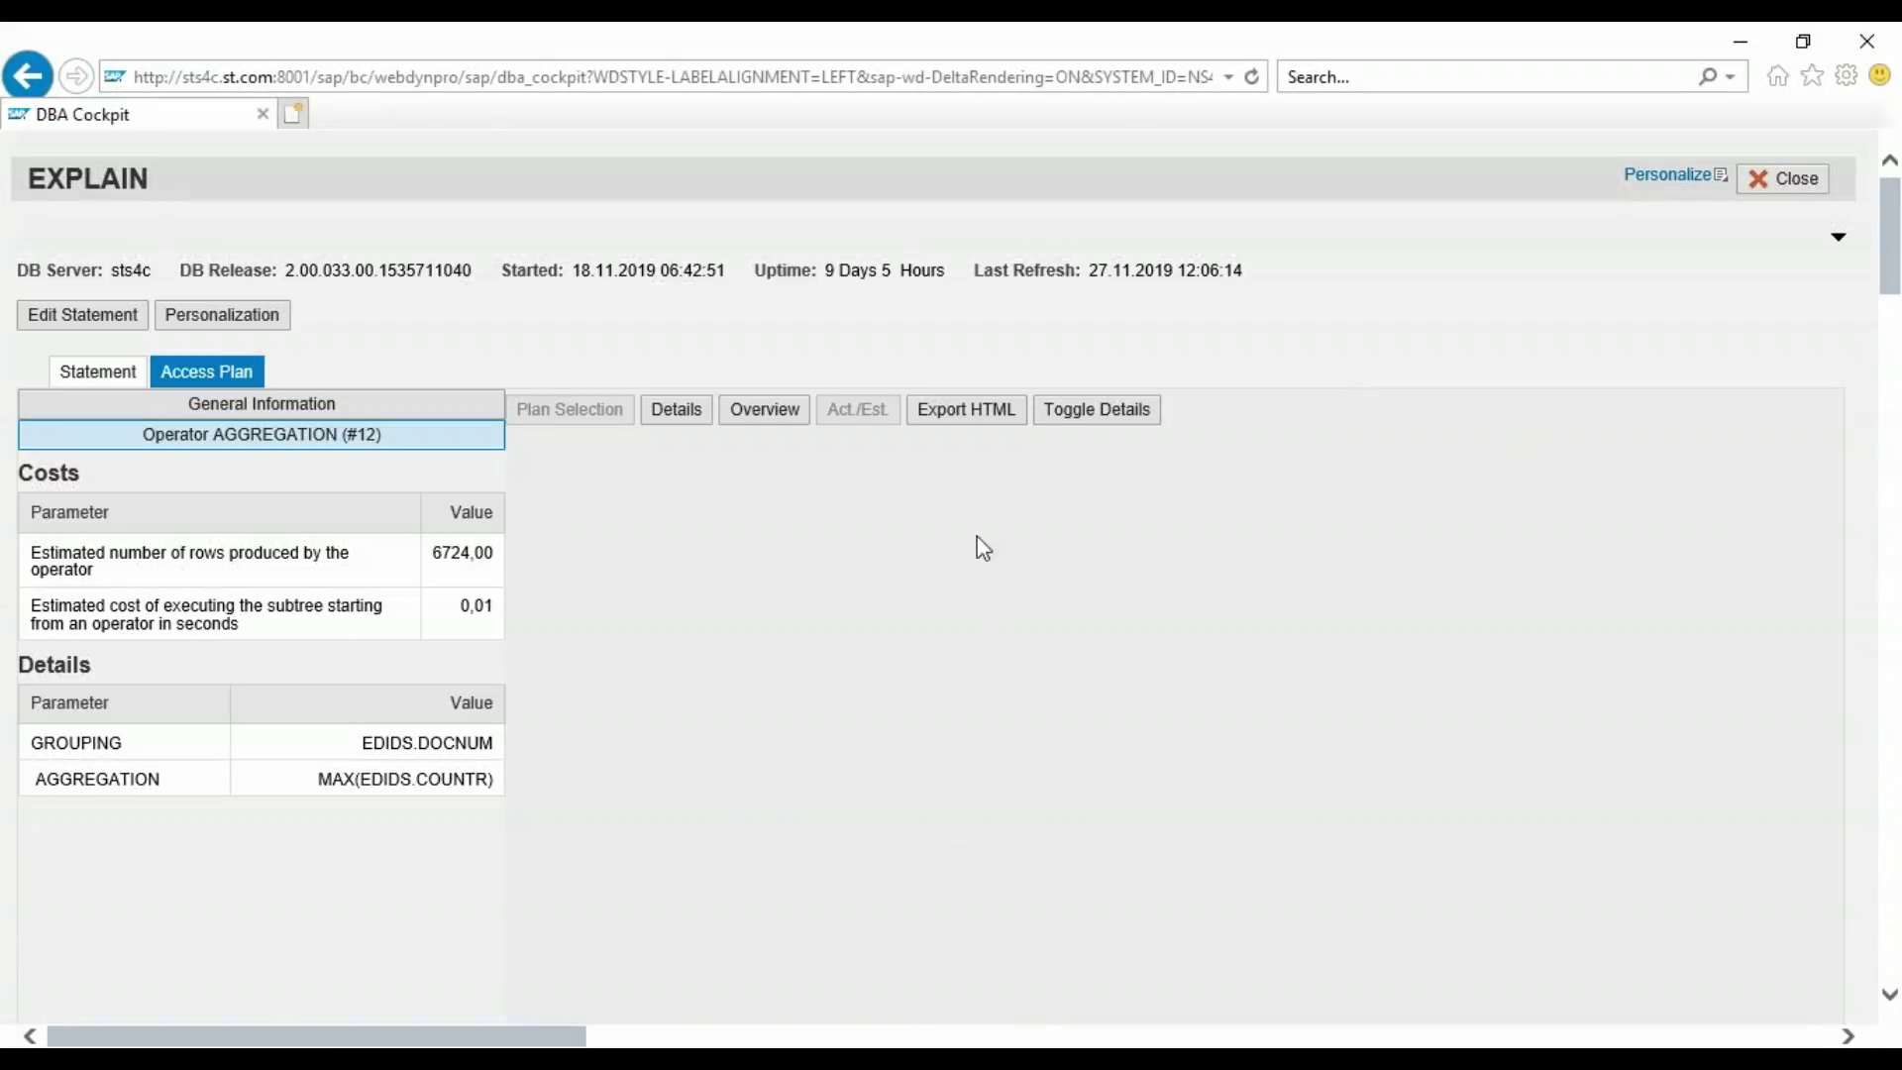
pyautogui.click(969, 415)
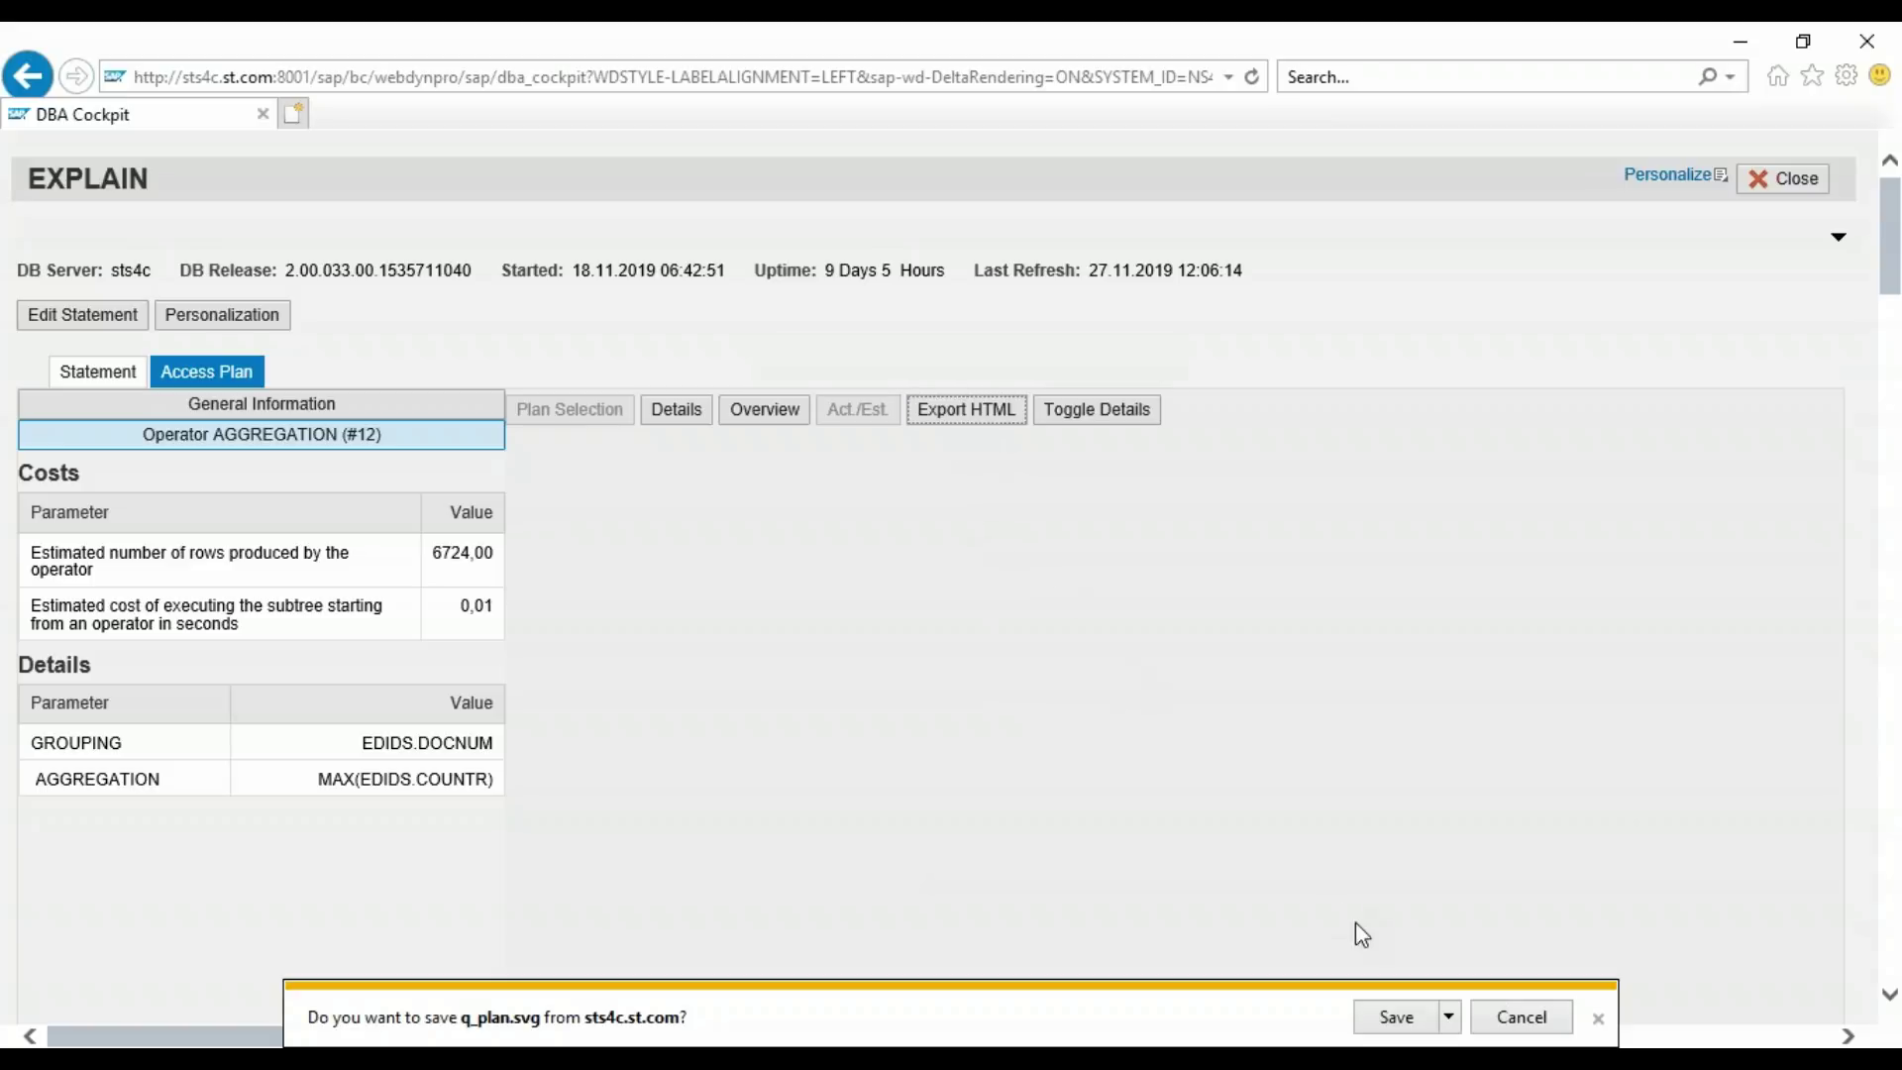
pyautogui.click(1449, 1017)
pyautogui.click(1485, 978)
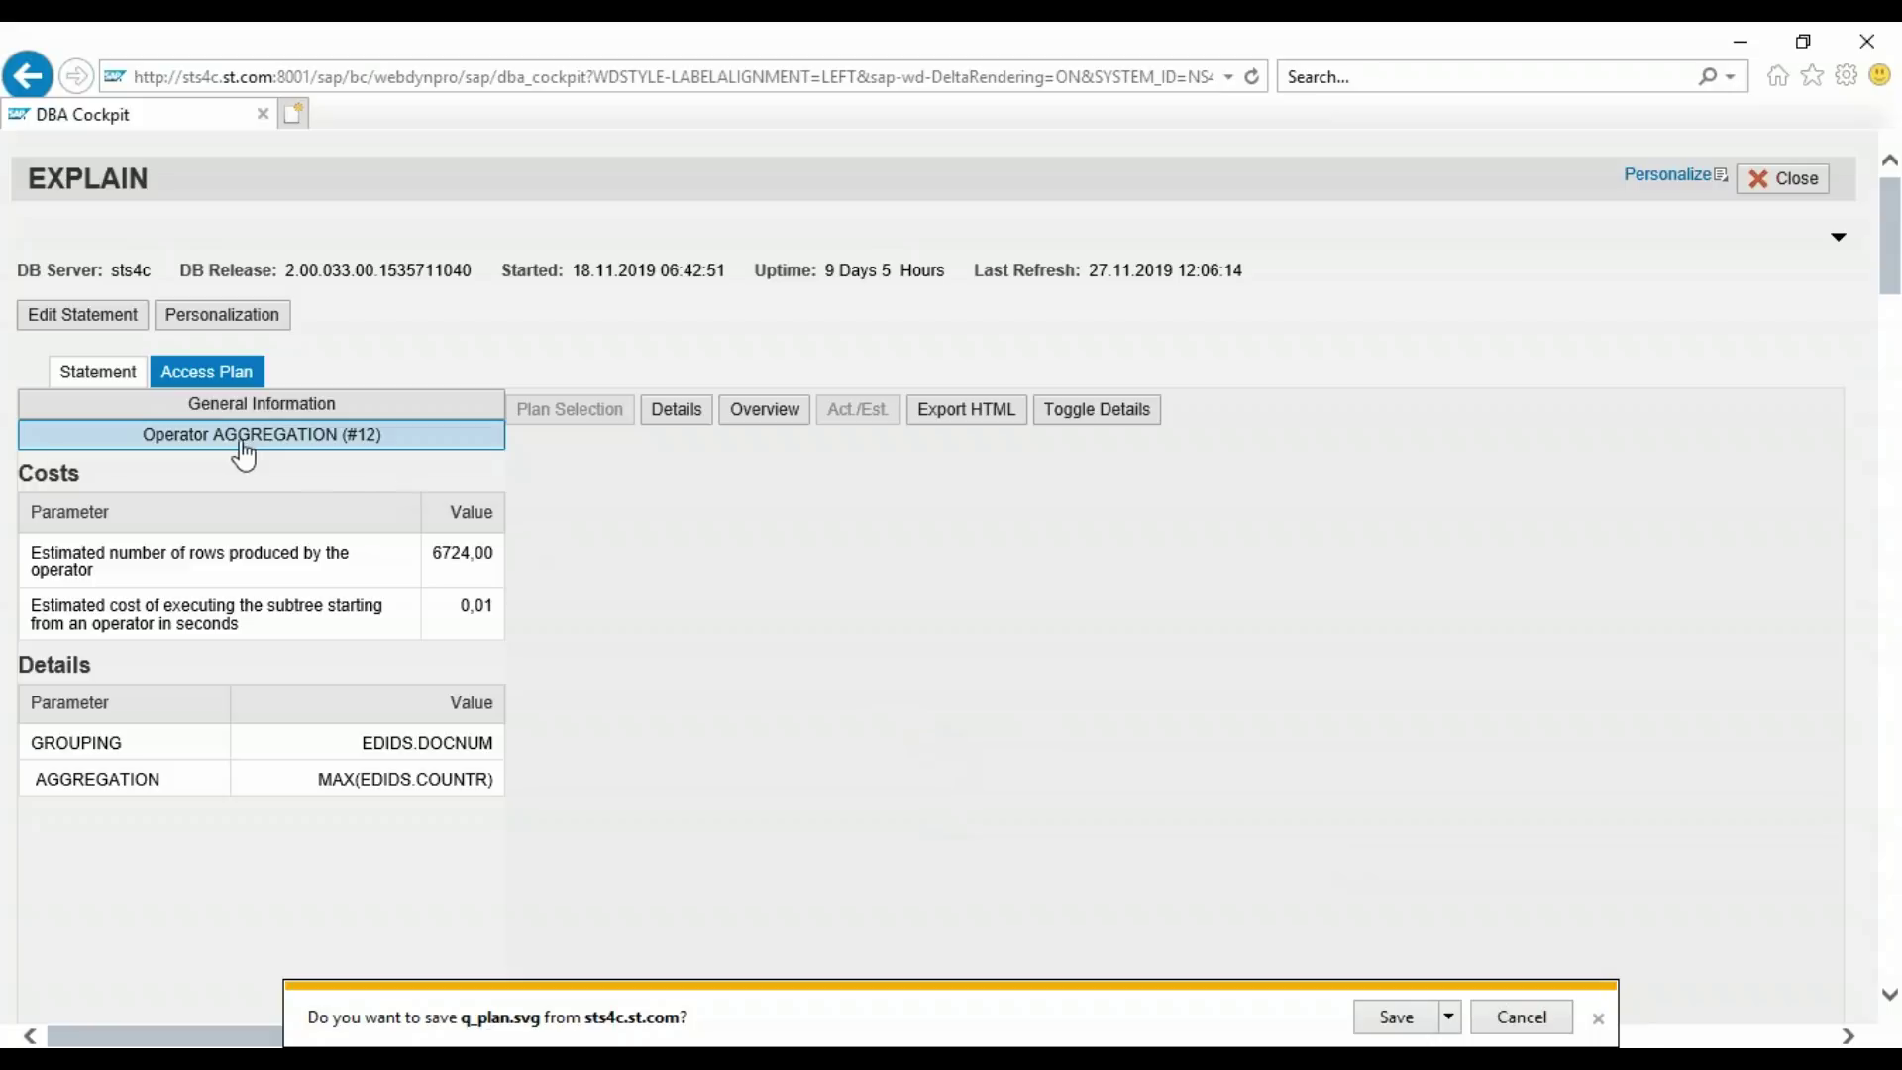
pyautogui.click(1598, 1018)
pyautogui.click(288, 412)
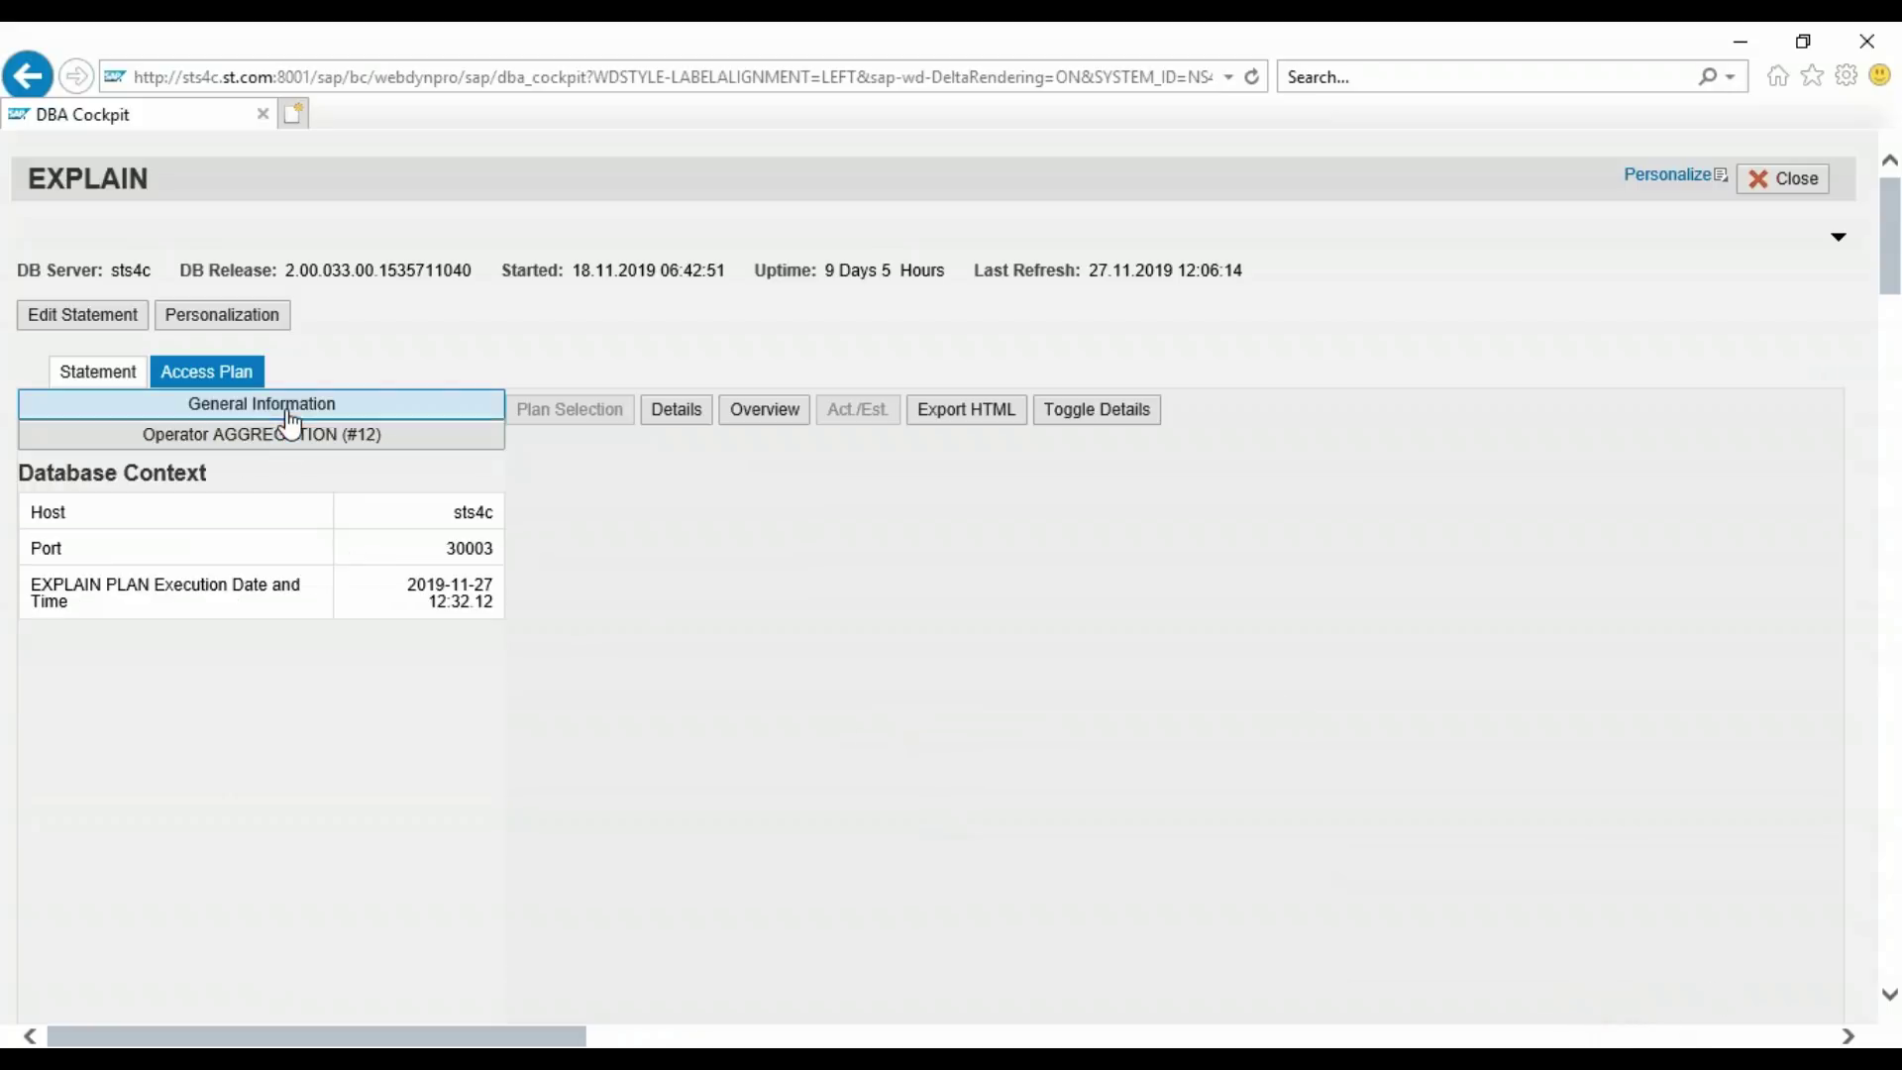
pyautogui.click(293, 437)
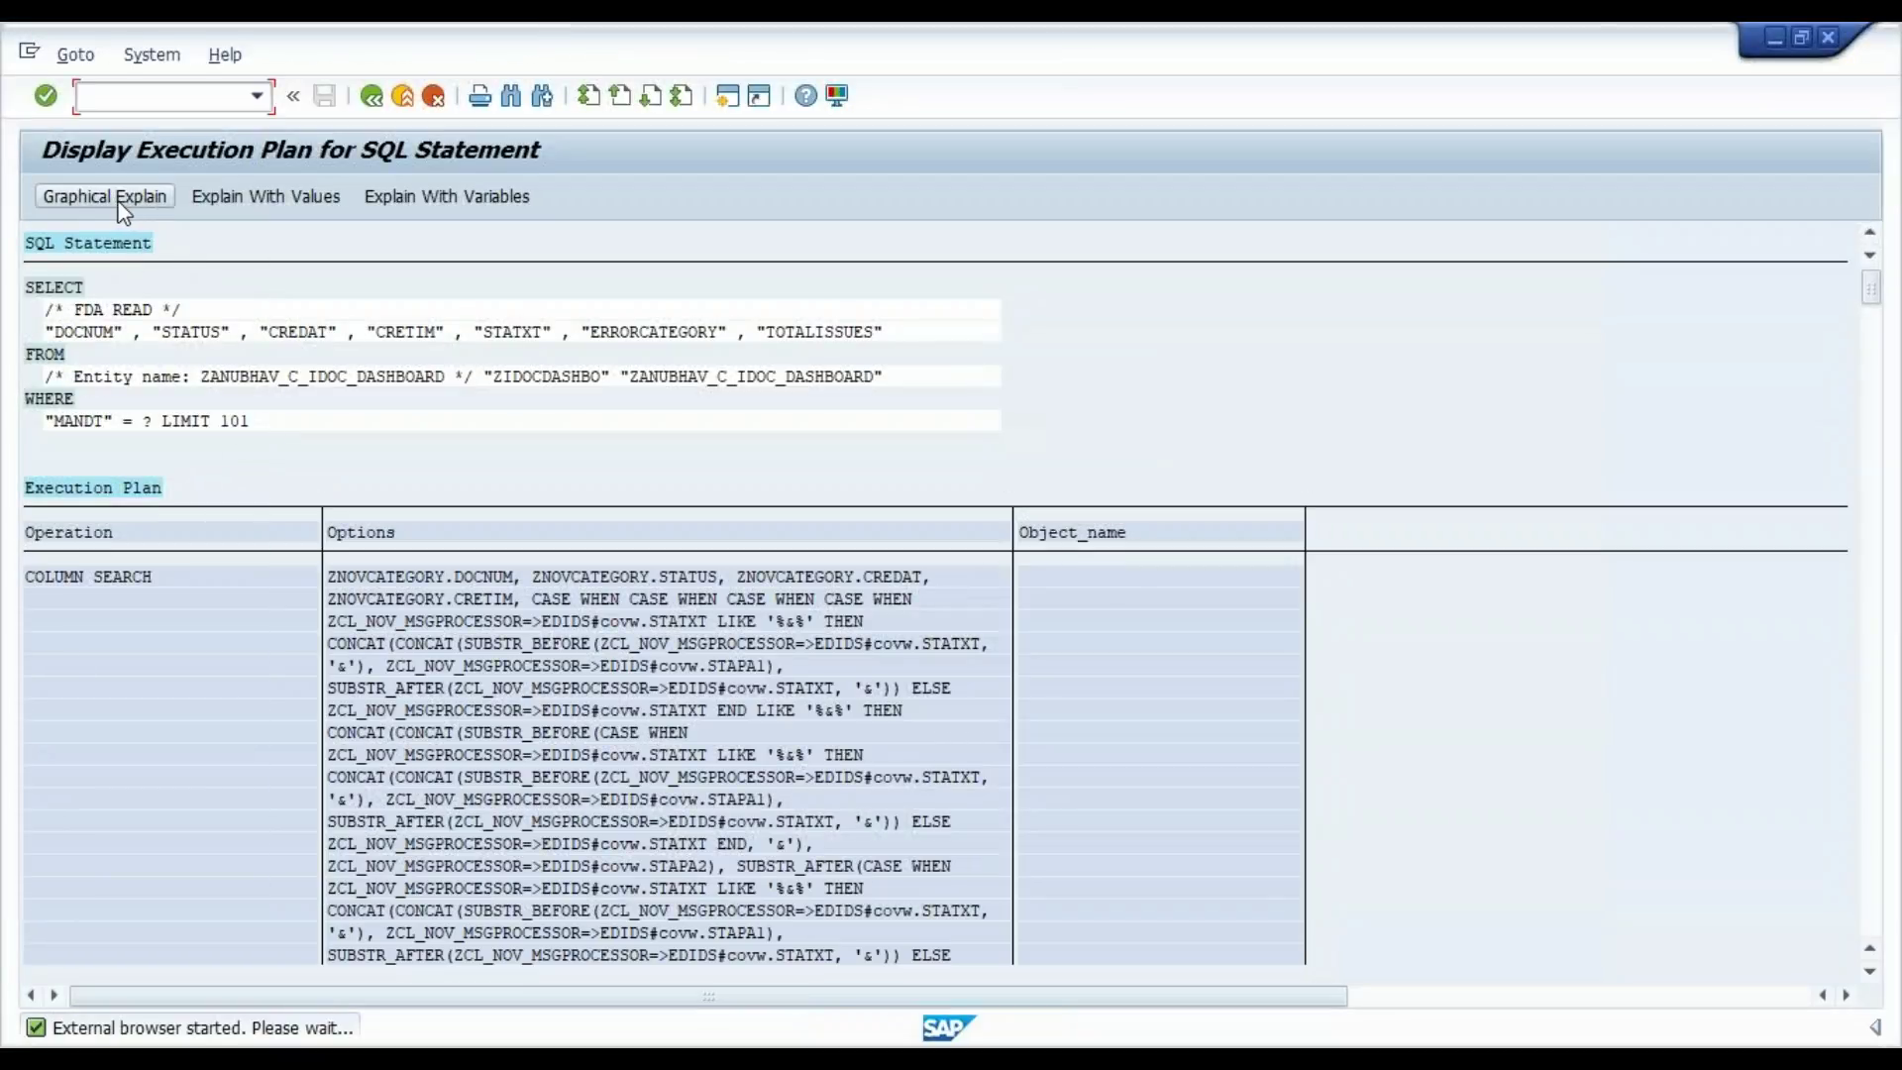
# - Relaunch Graphical Explain and run Explain Query Plan in a maximized window to show the full operator tree
pyautogui.click(116, 198)
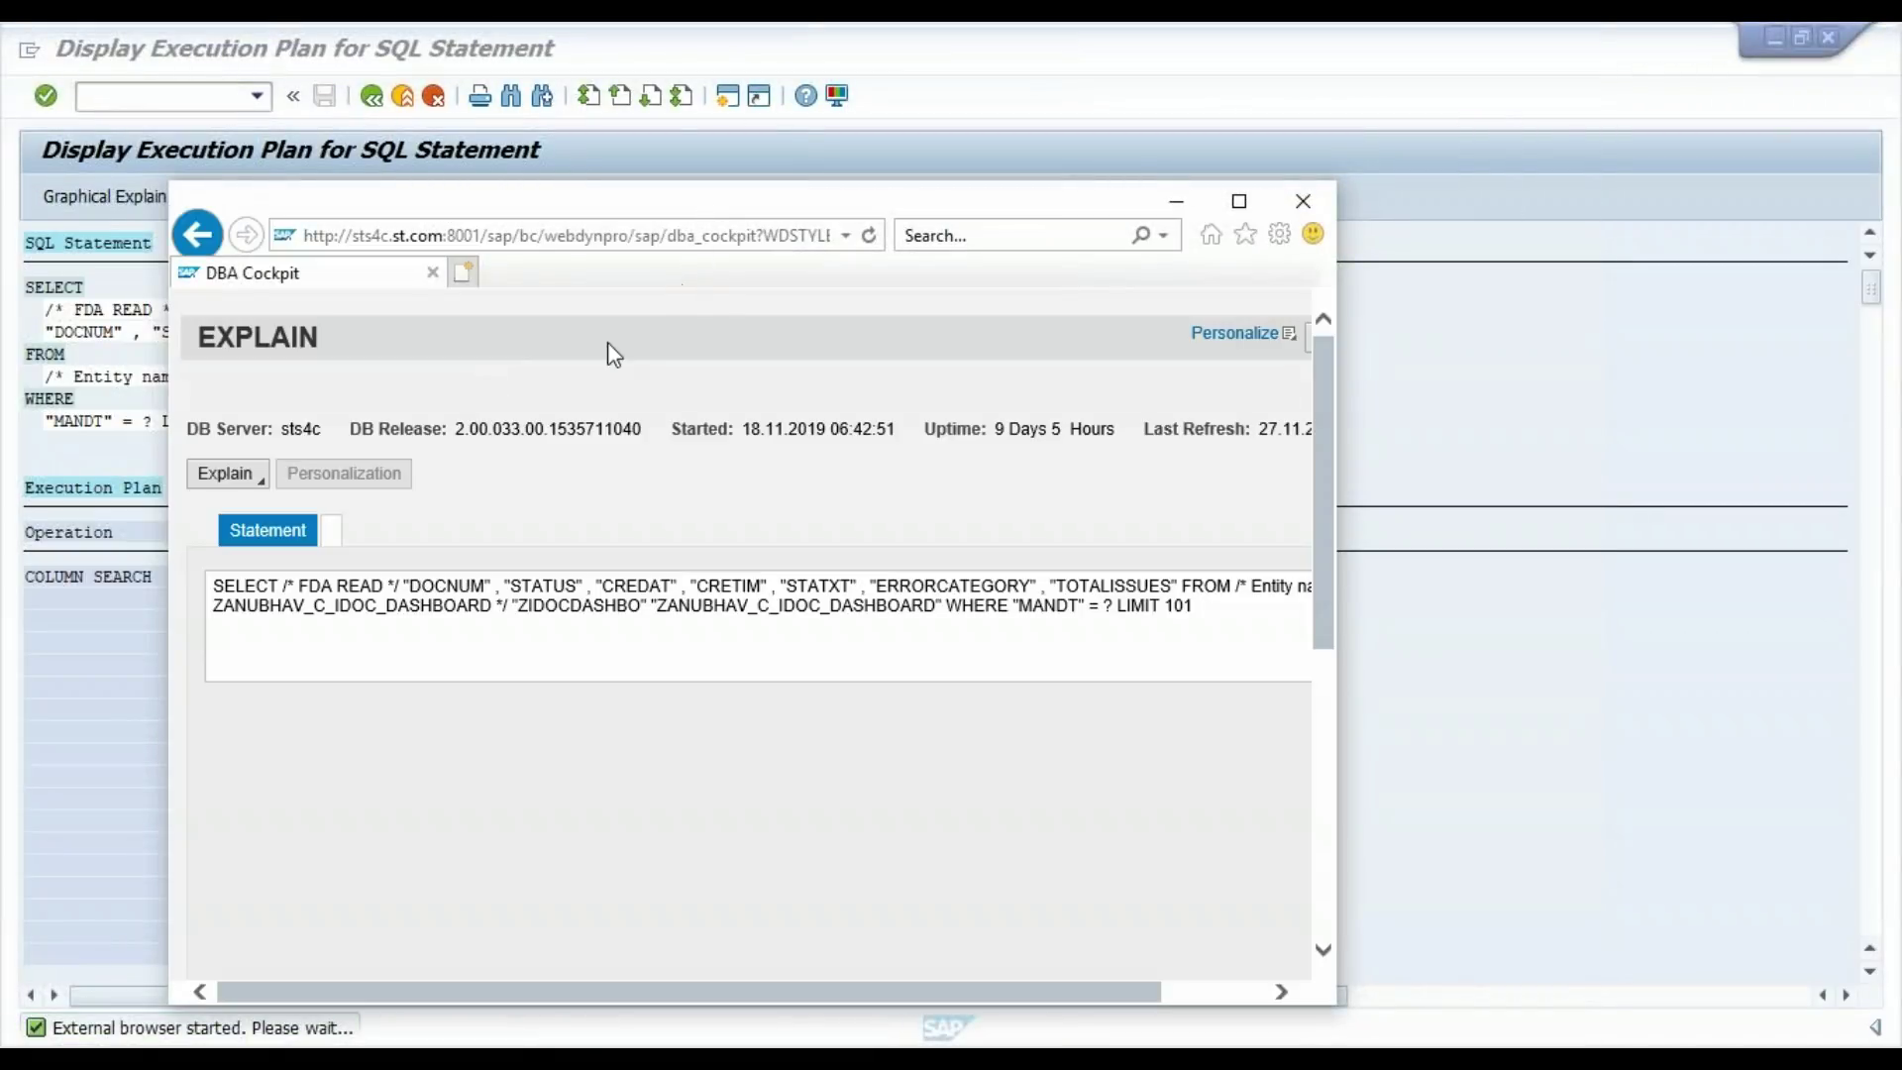
pyautogui.click(226, 474)
pyautogui.click(265, 507)
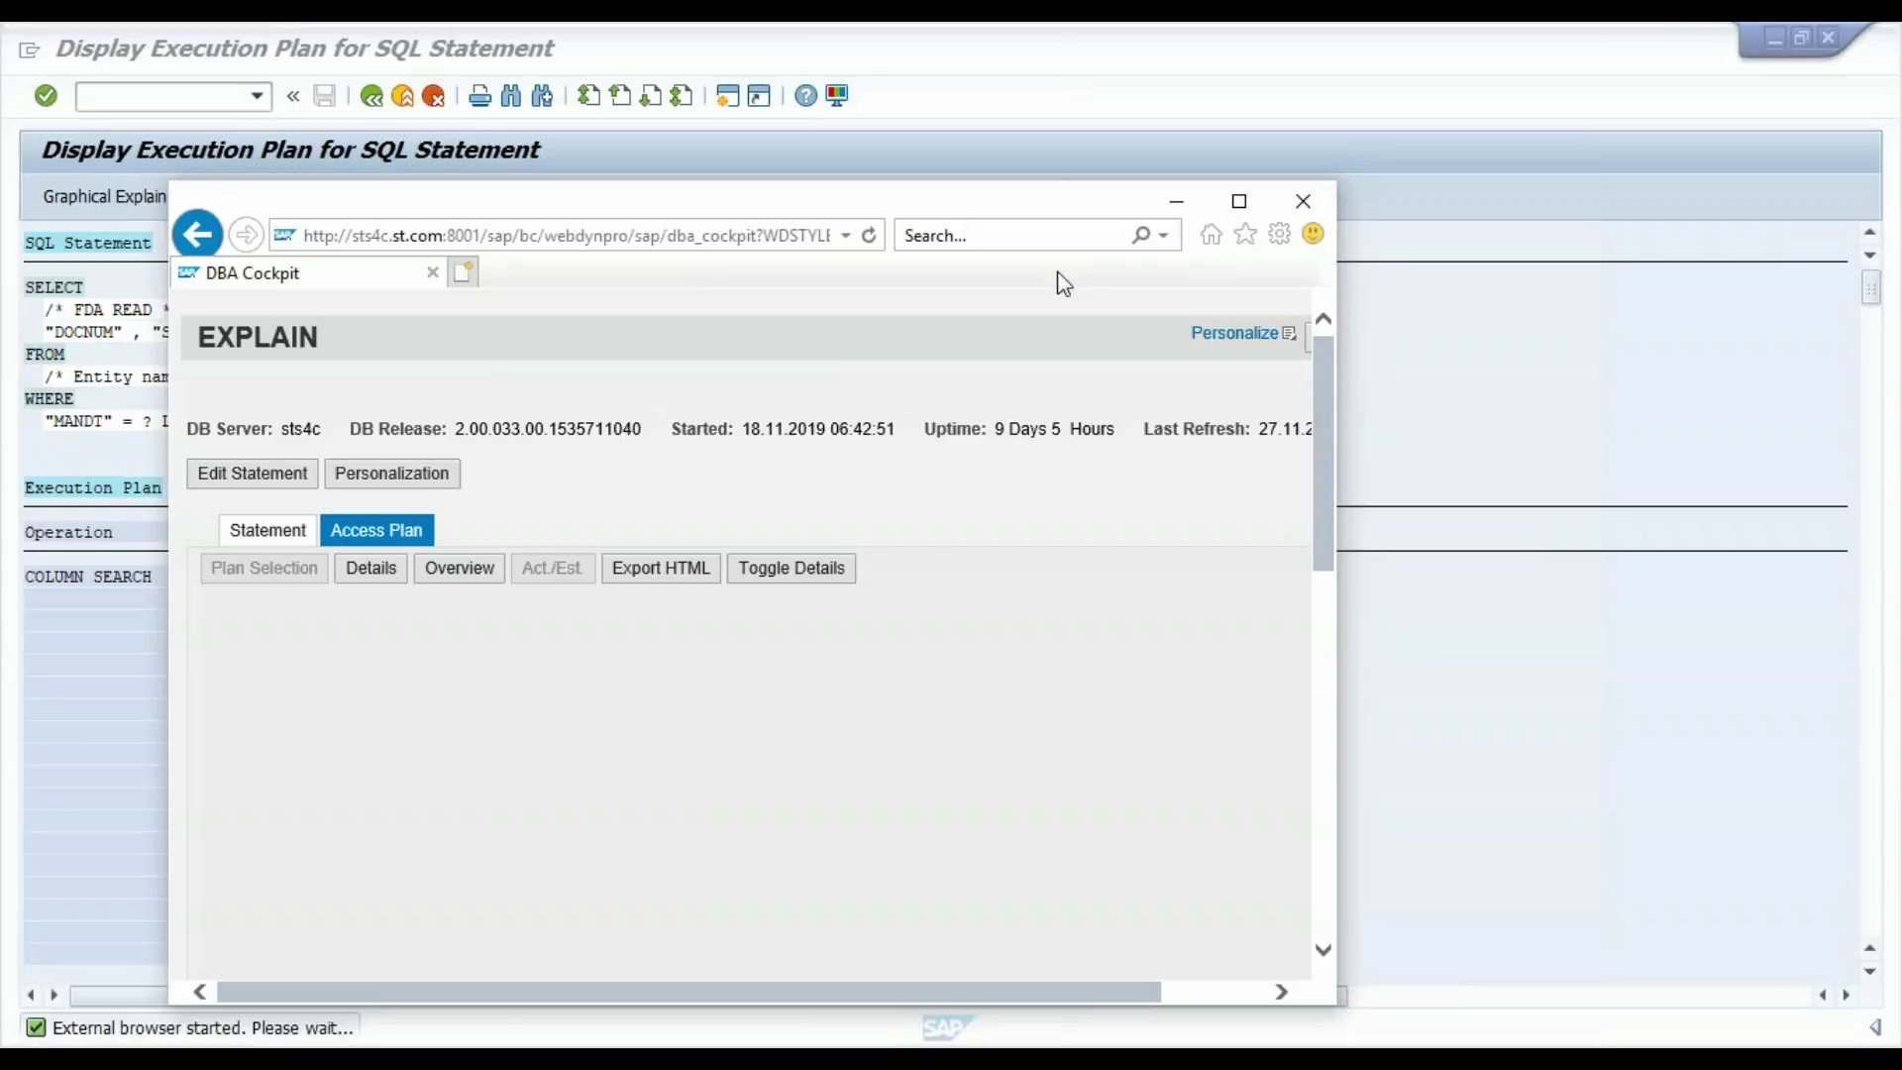
pyautogui.click(1250, 201)
pyautogui.scroll(-3, 921, 756)
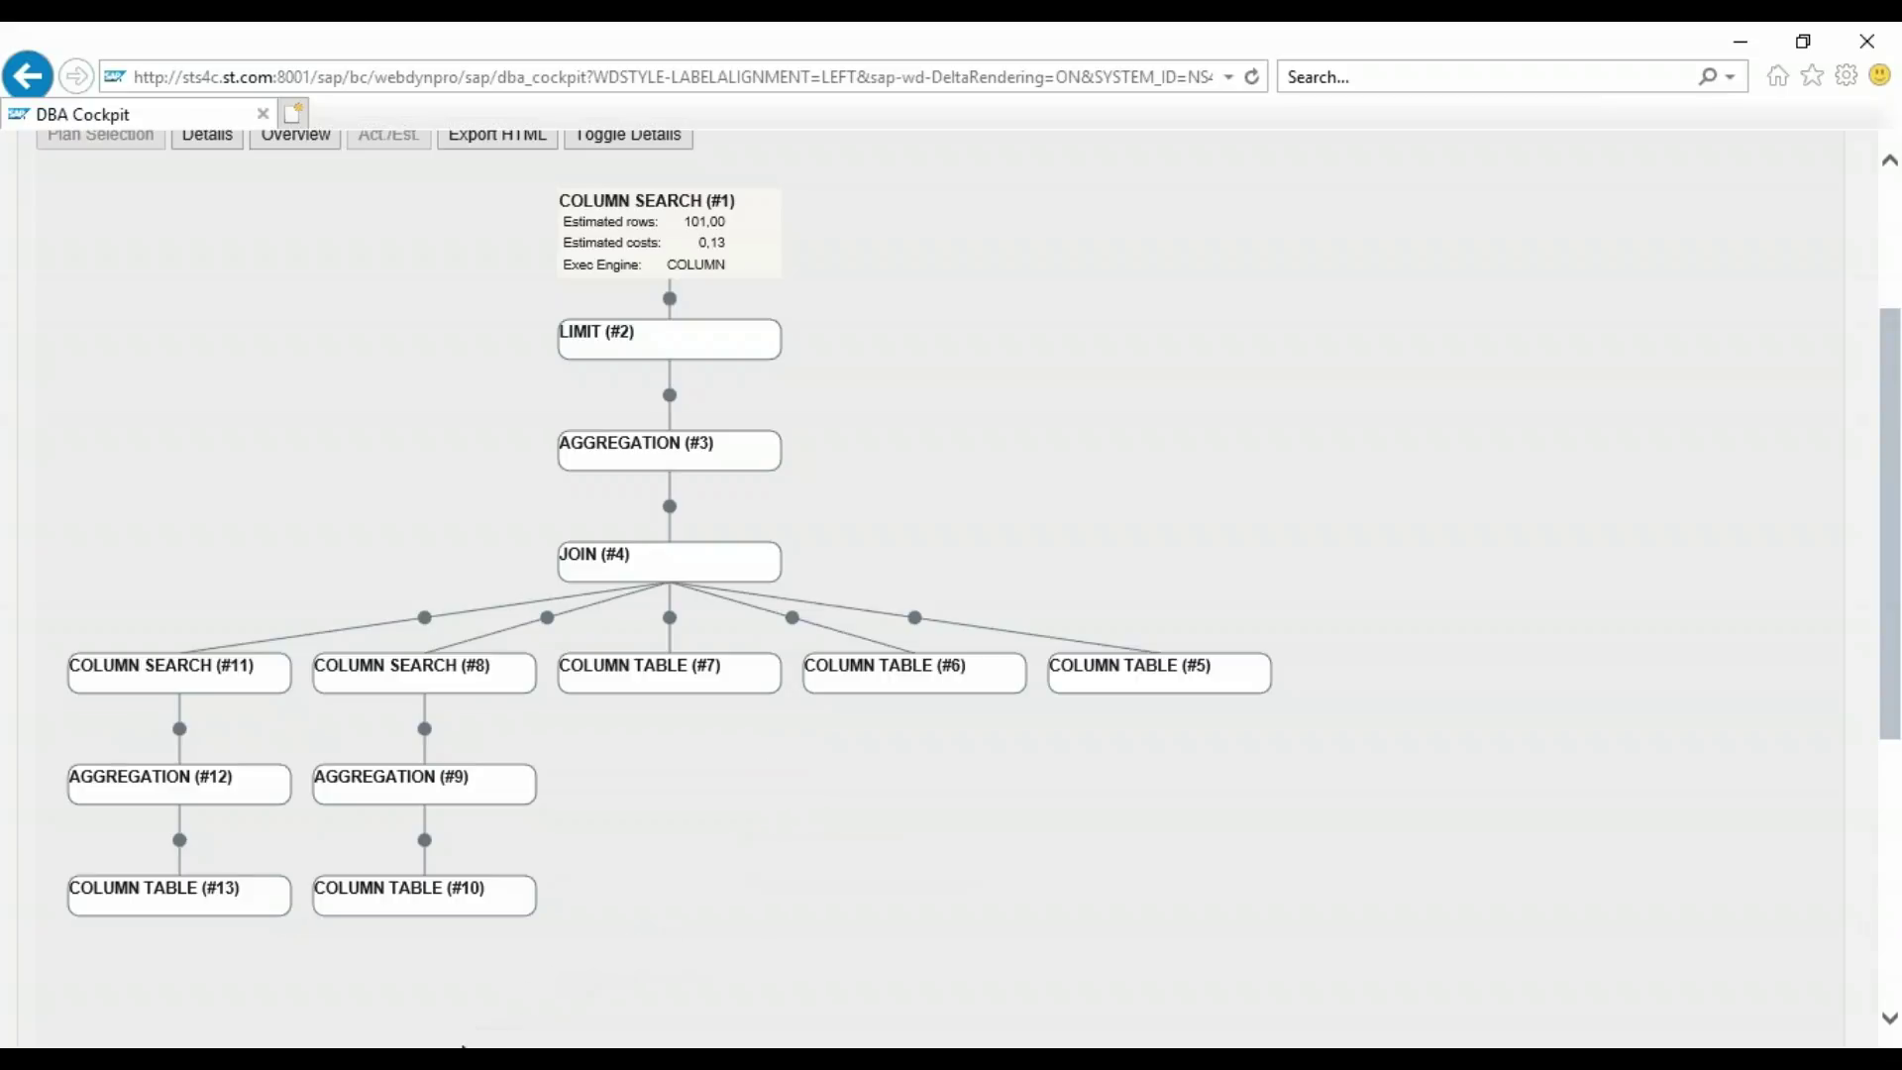
# - Load anubhavtrainings.com in a new Chrome window and scroll to the ABAP on Cloud with RESTful Programming course
pyautogui.click(463, 1044)
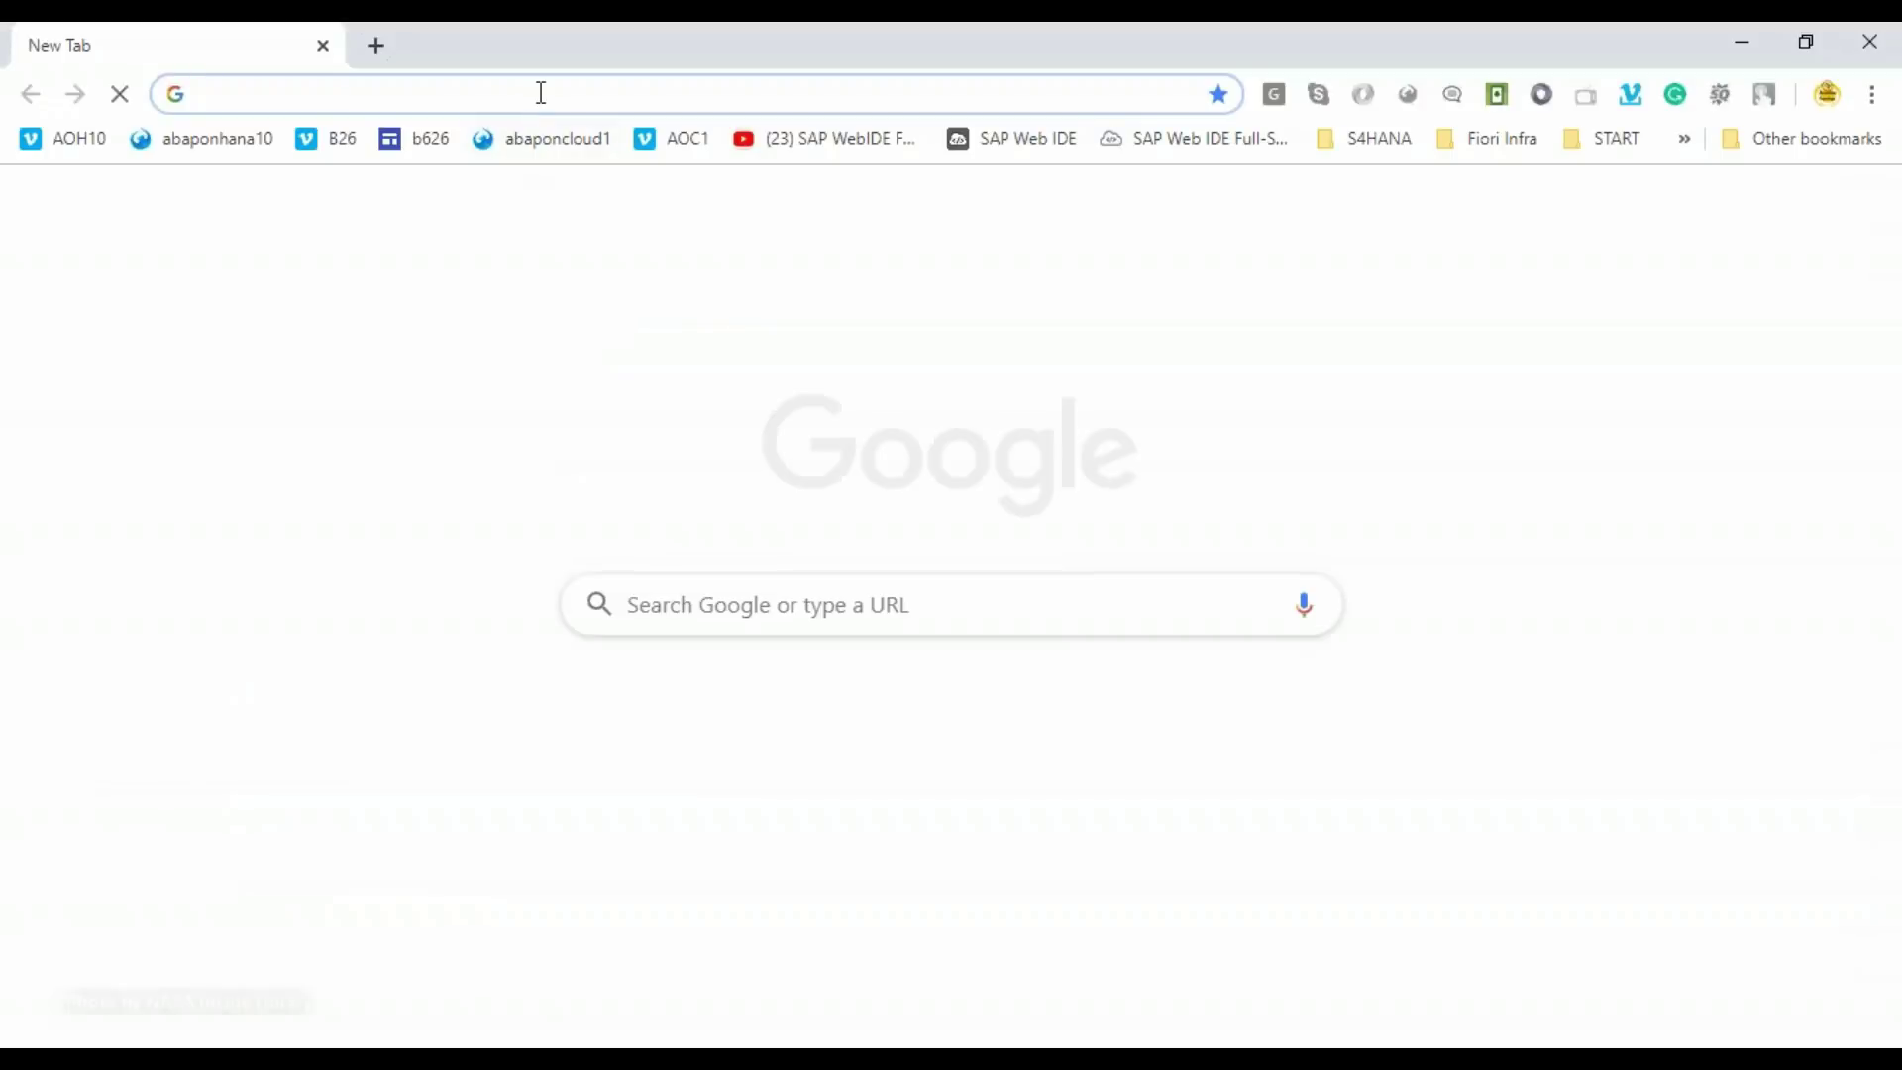
pyautogui.write('anubh')
pyautogui.press('Return')
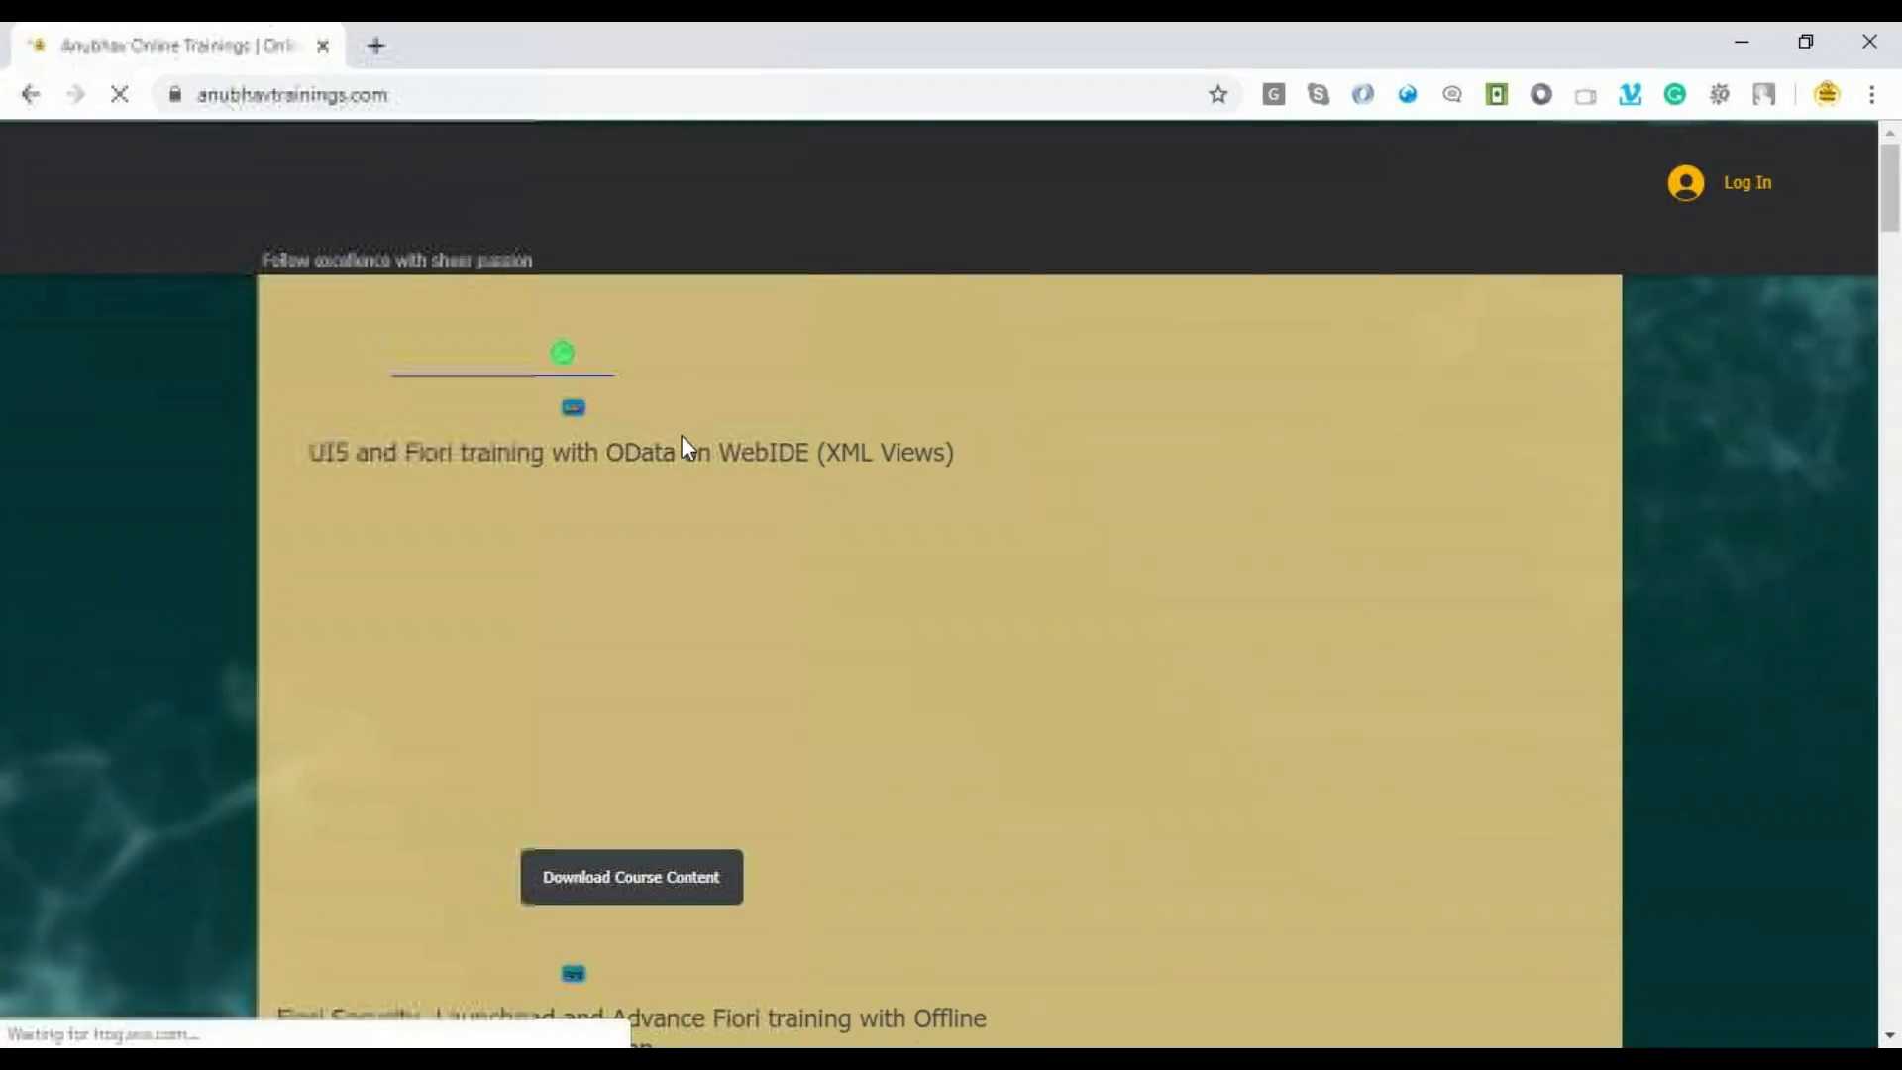
pyautogui.scroll(-3, 688, 490)
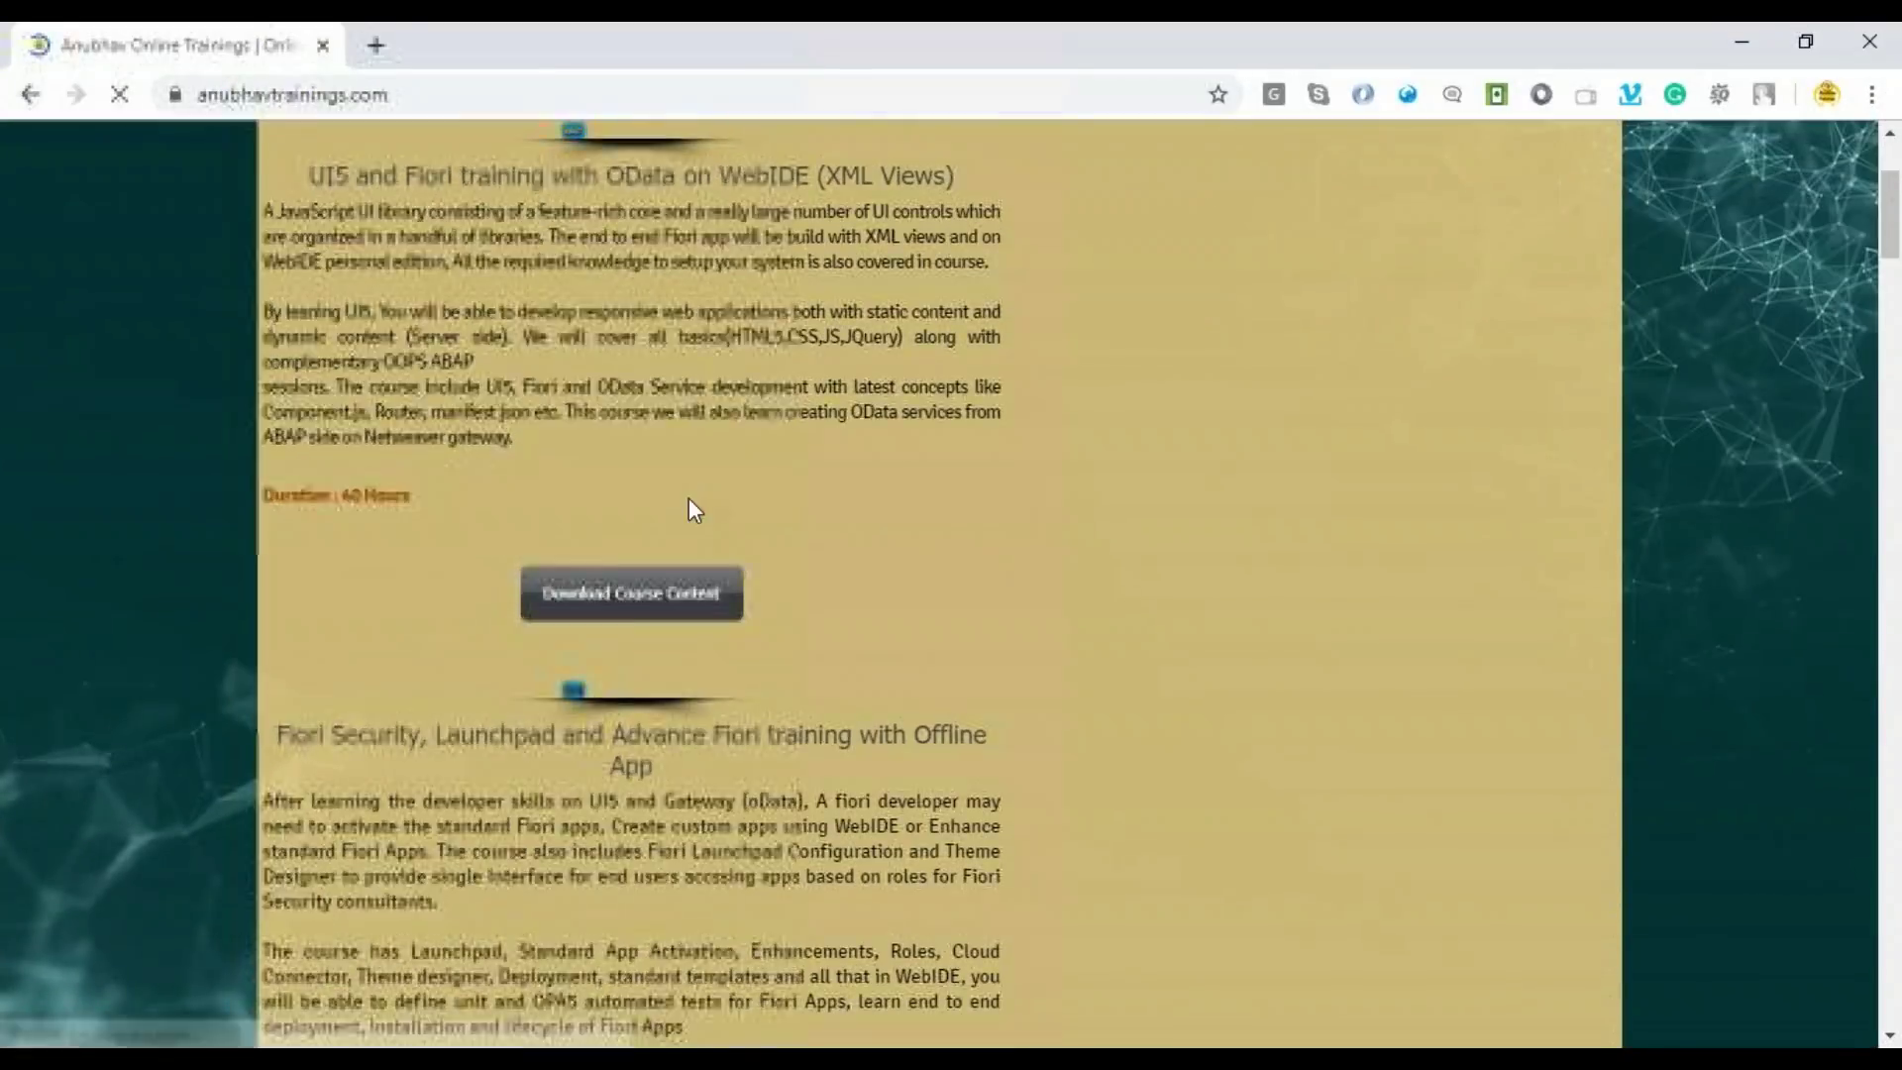
pyautogui.scroll(-5, 689, 501)
pyautogui.scroll(-5, 688, 503)
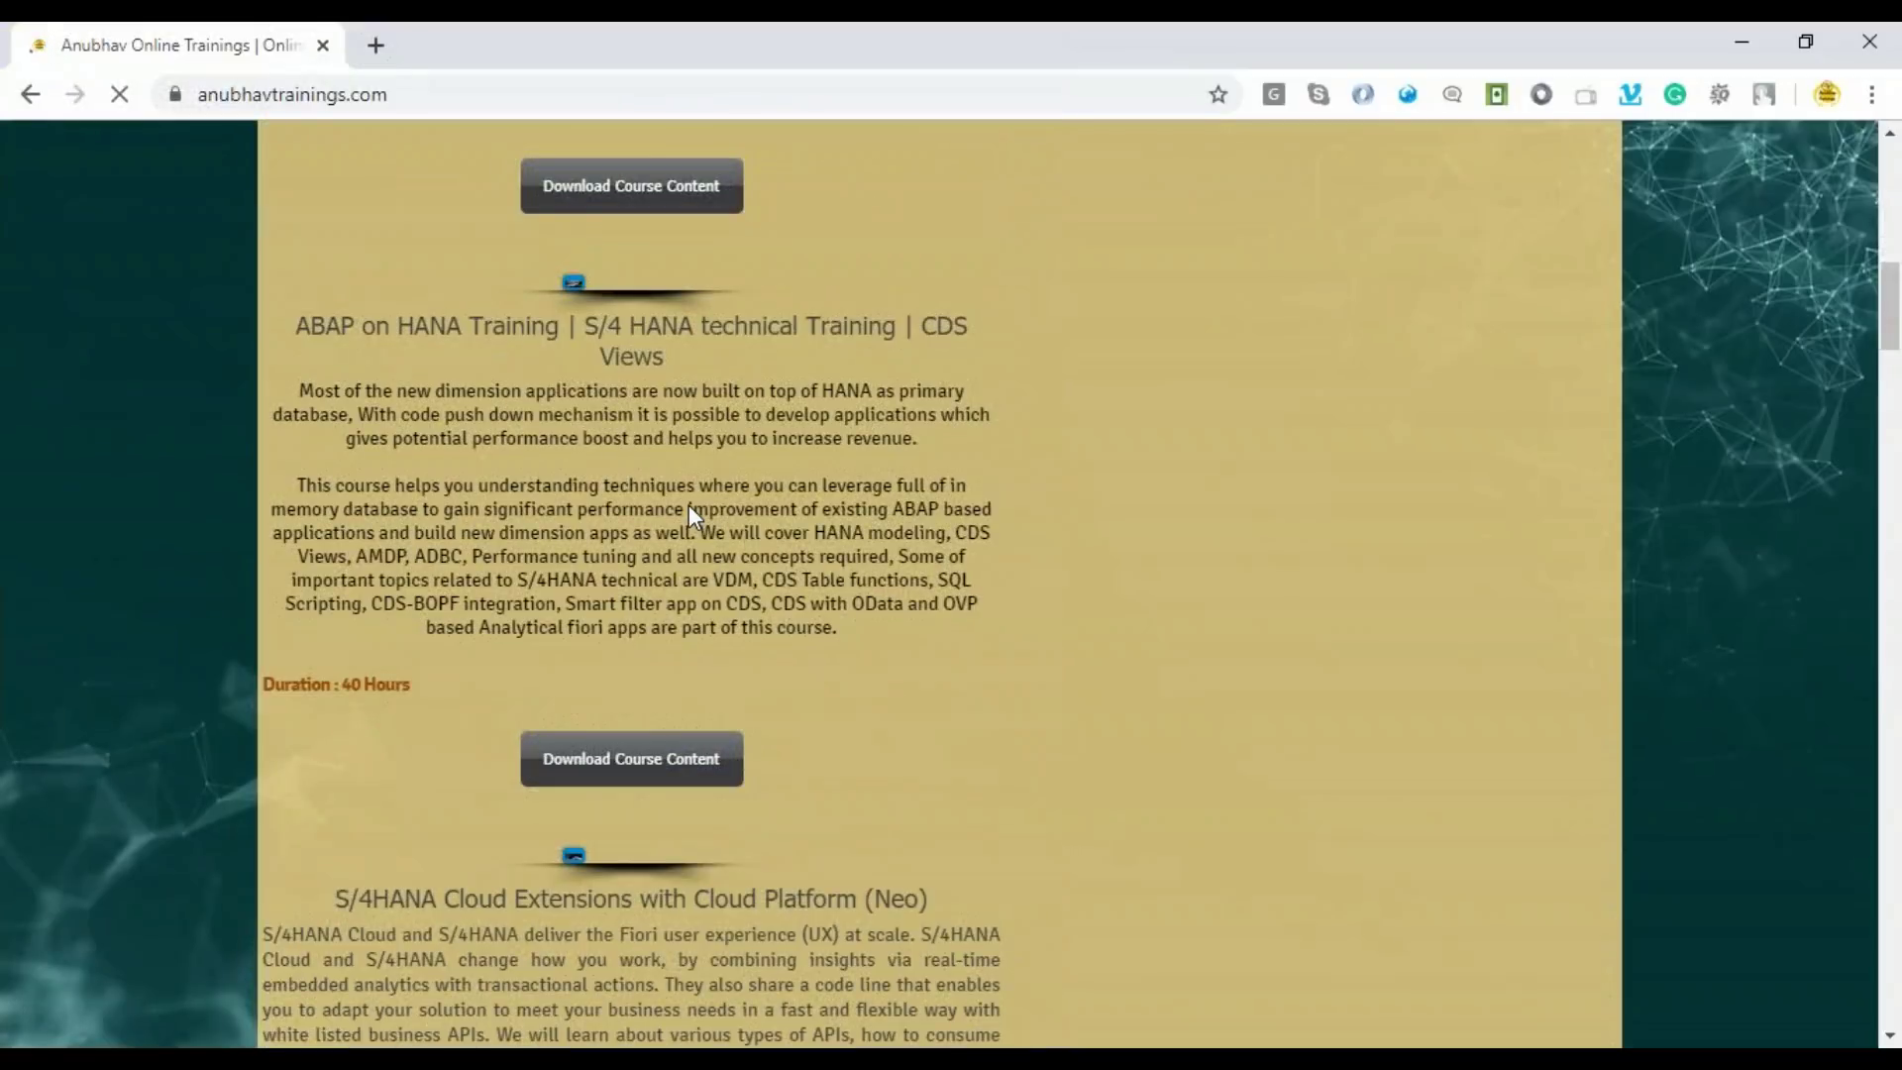
pyautogui.scroll(-8, 689, 508)
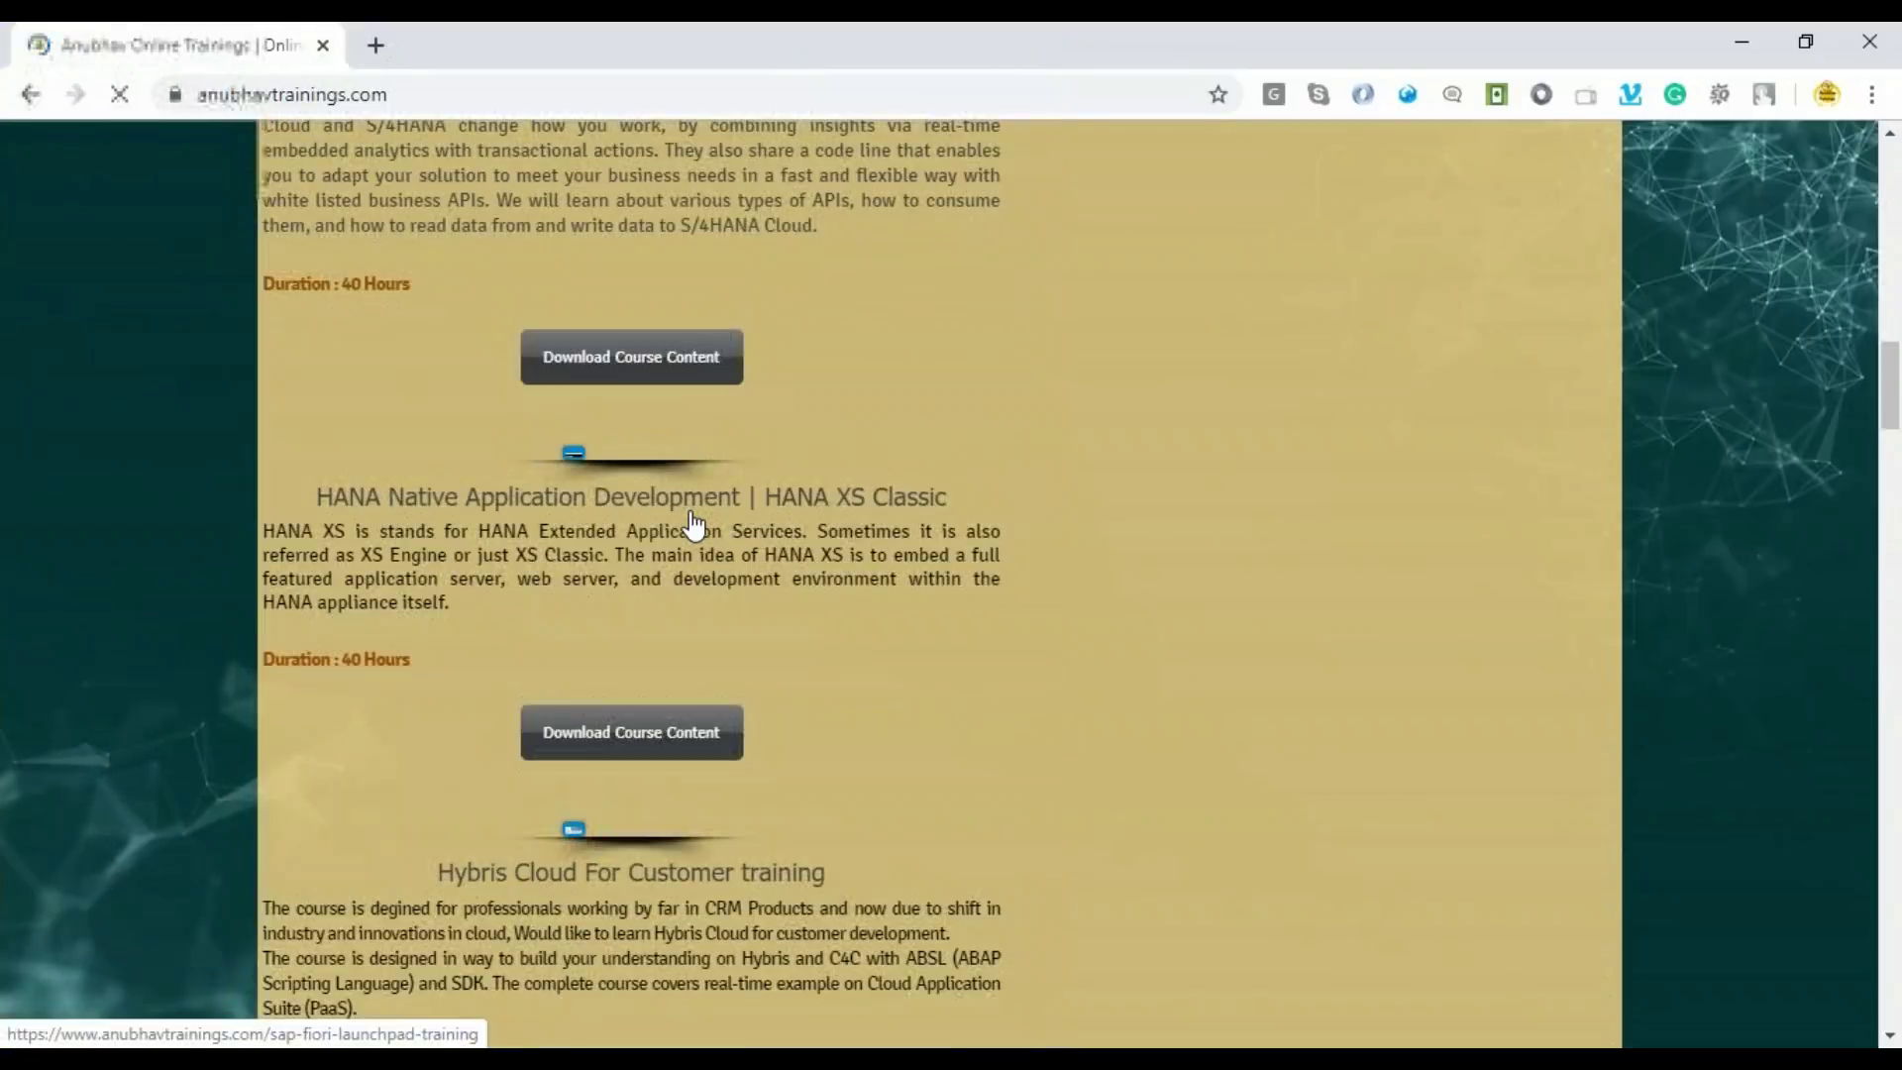
pyautogui.scroll(-20, 693, 525)
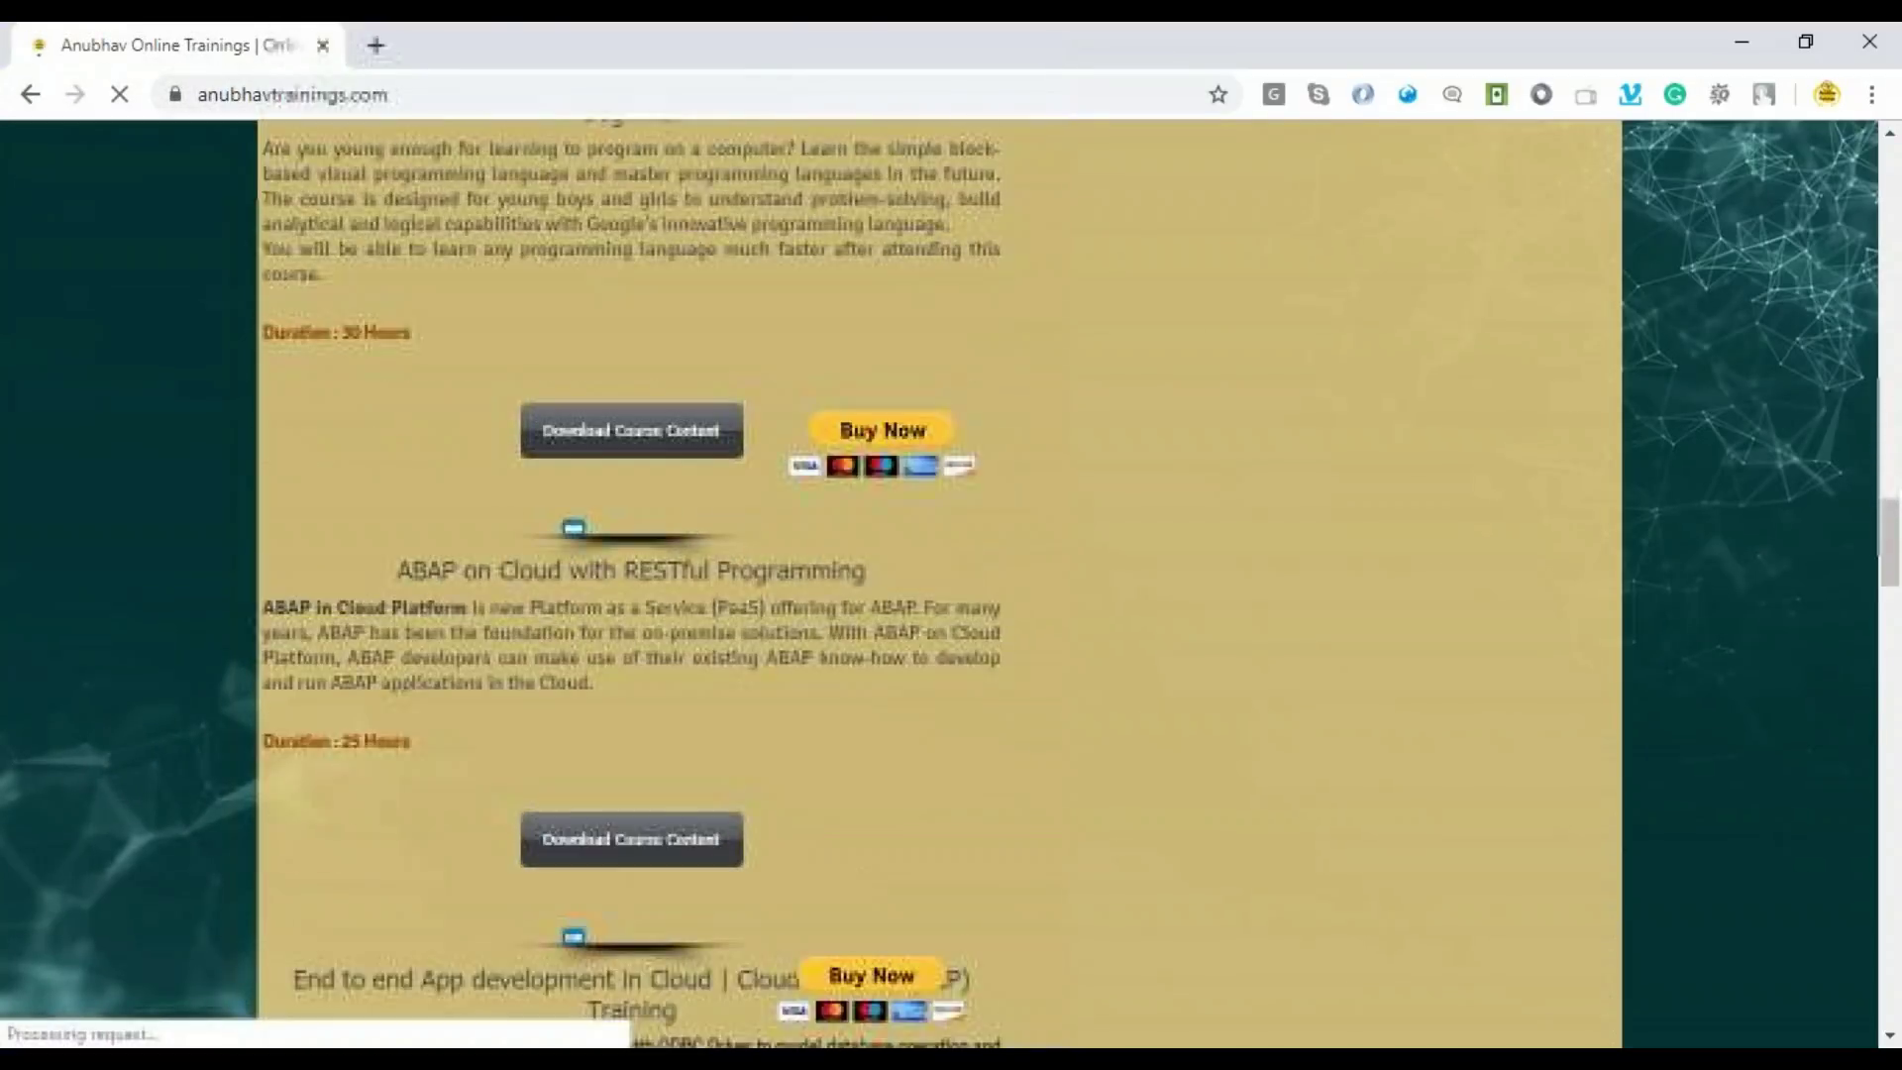
pyautogui.scroll(-11, 693, 523)
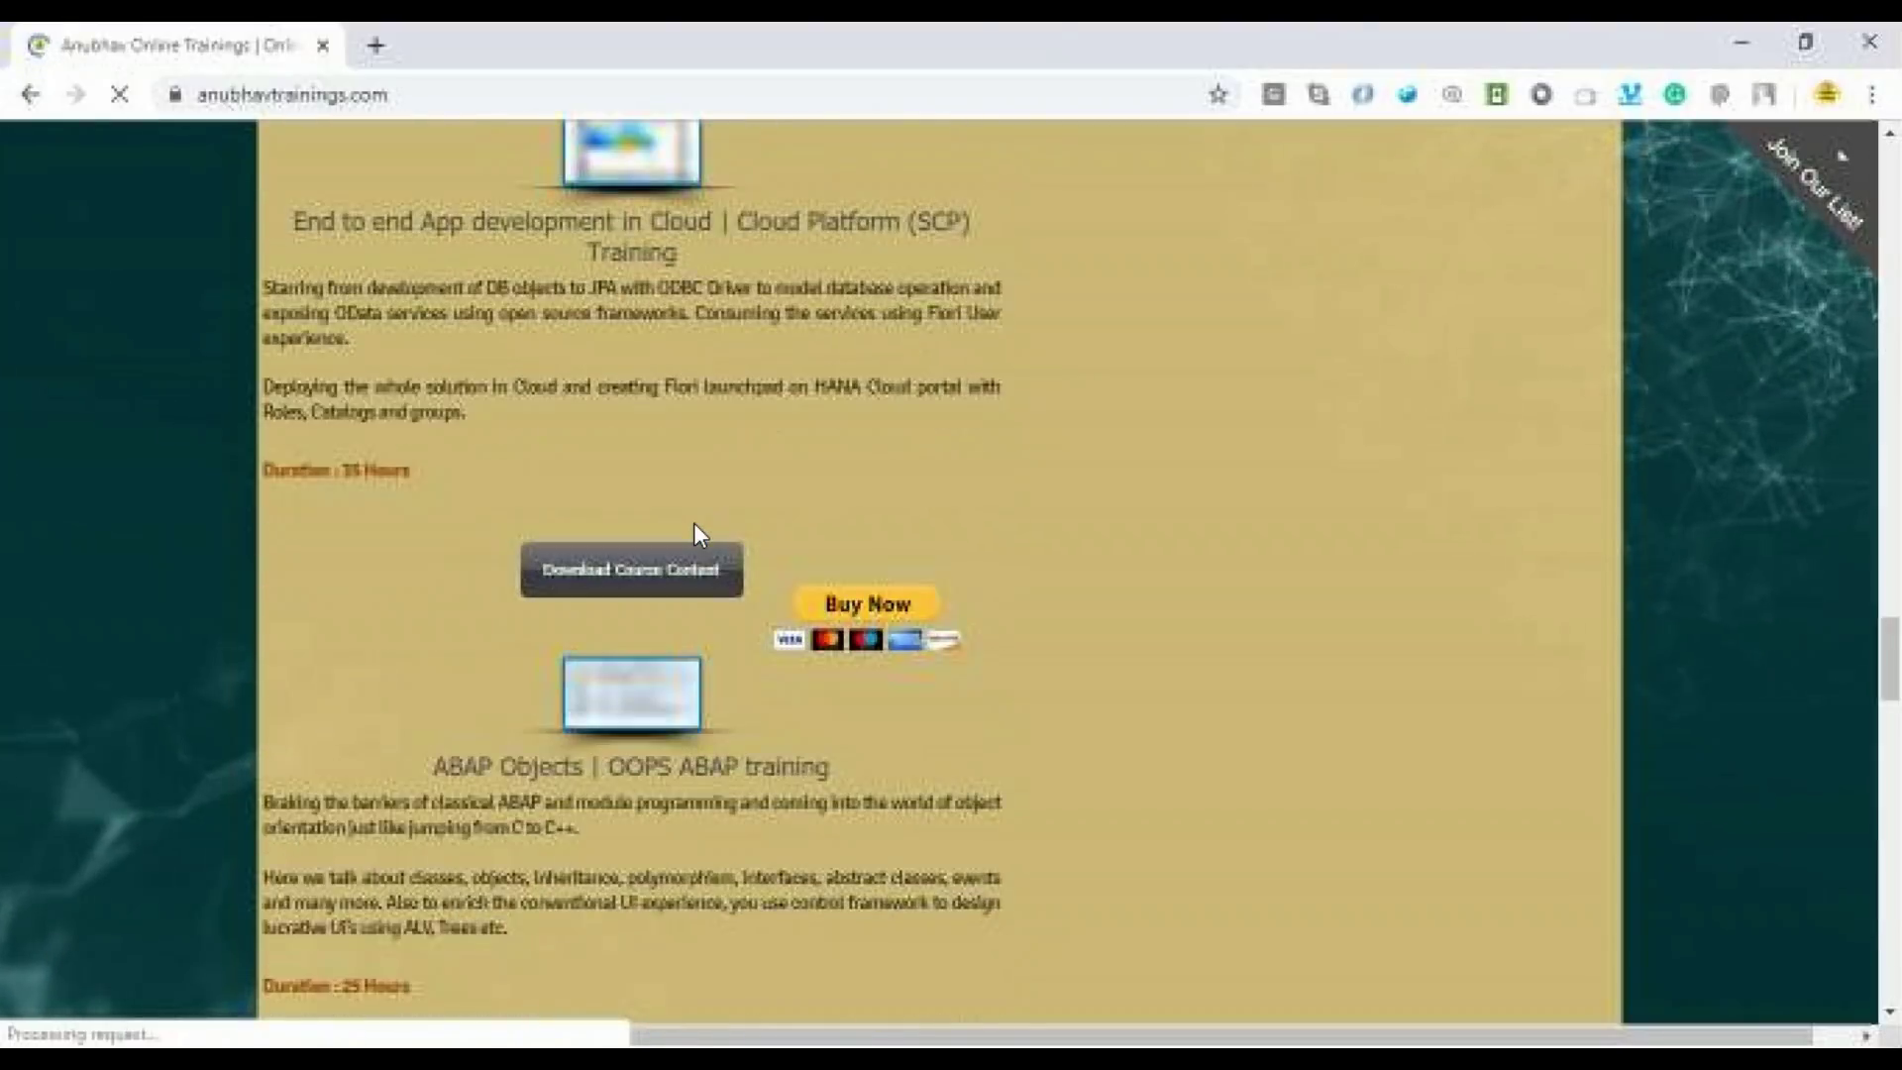
pyautogui.scroll(-10, 693, 523)
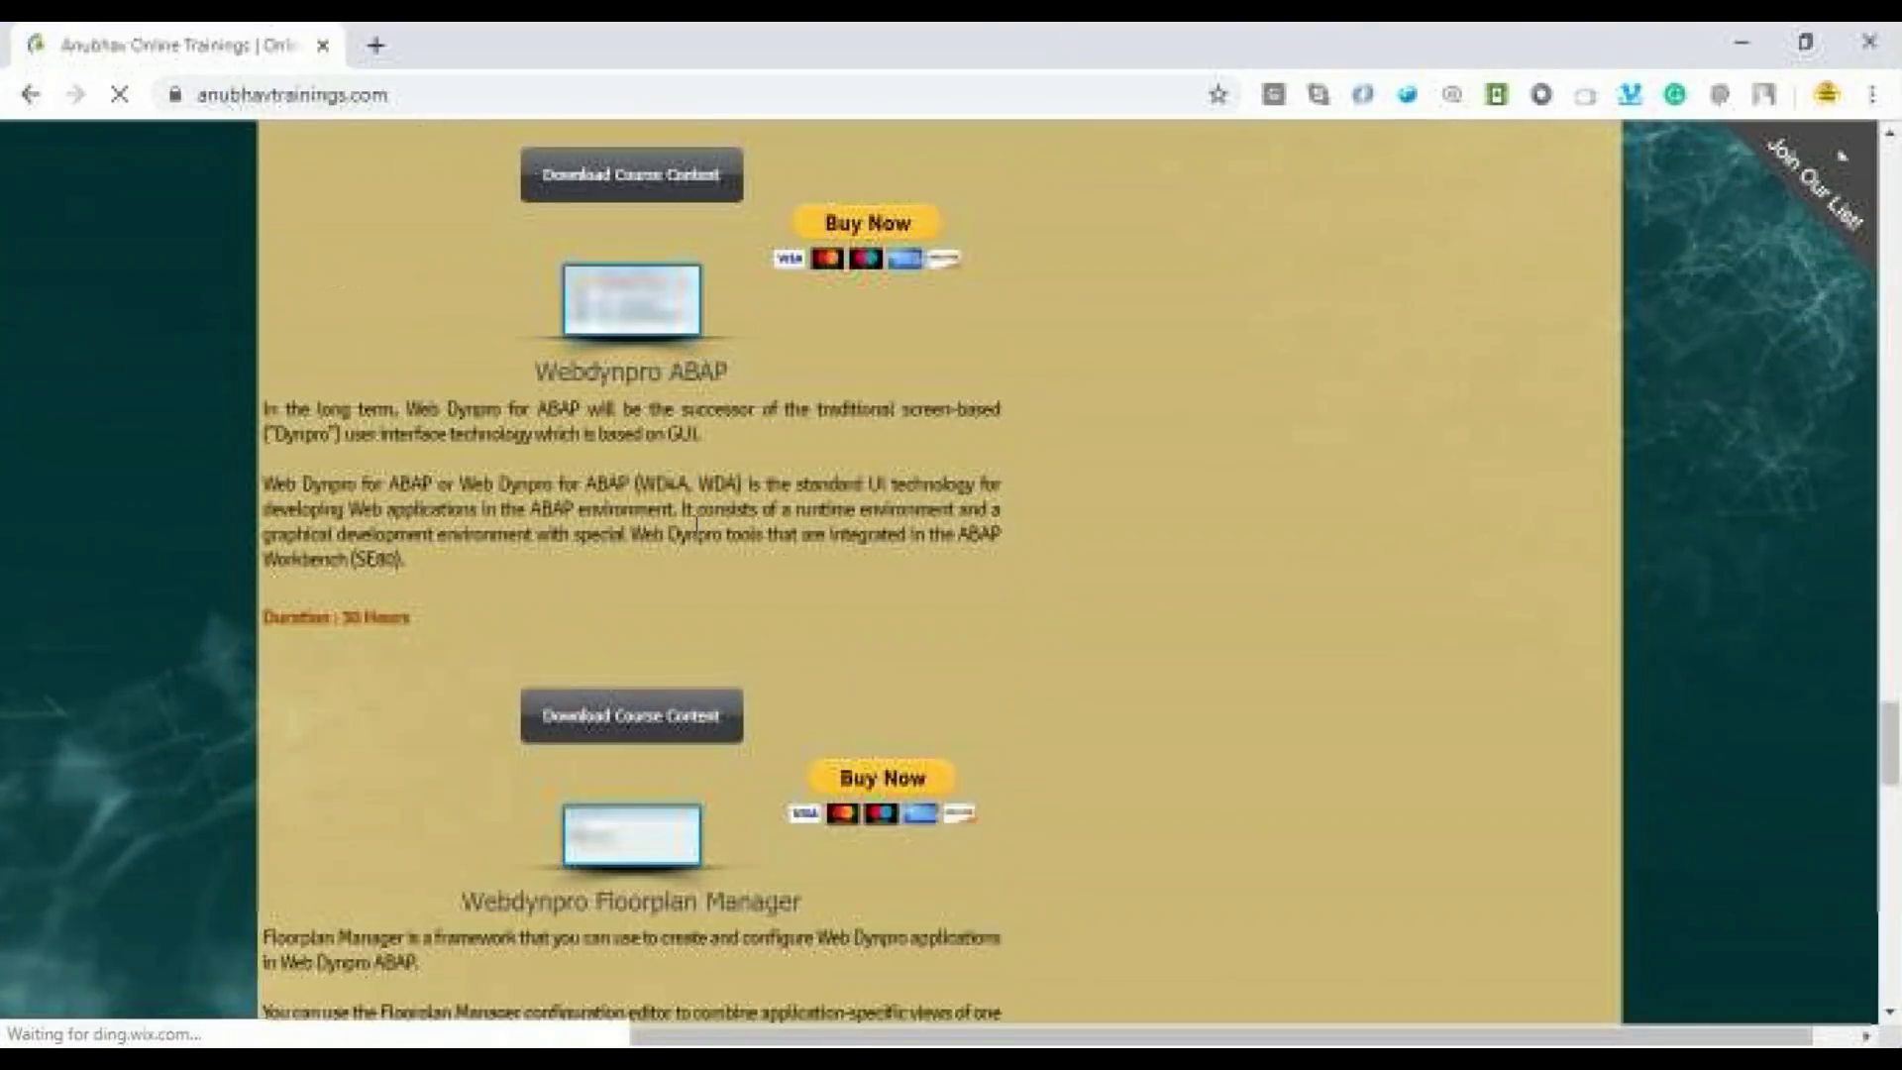
pyautogui.scroll(14, 696, 525)
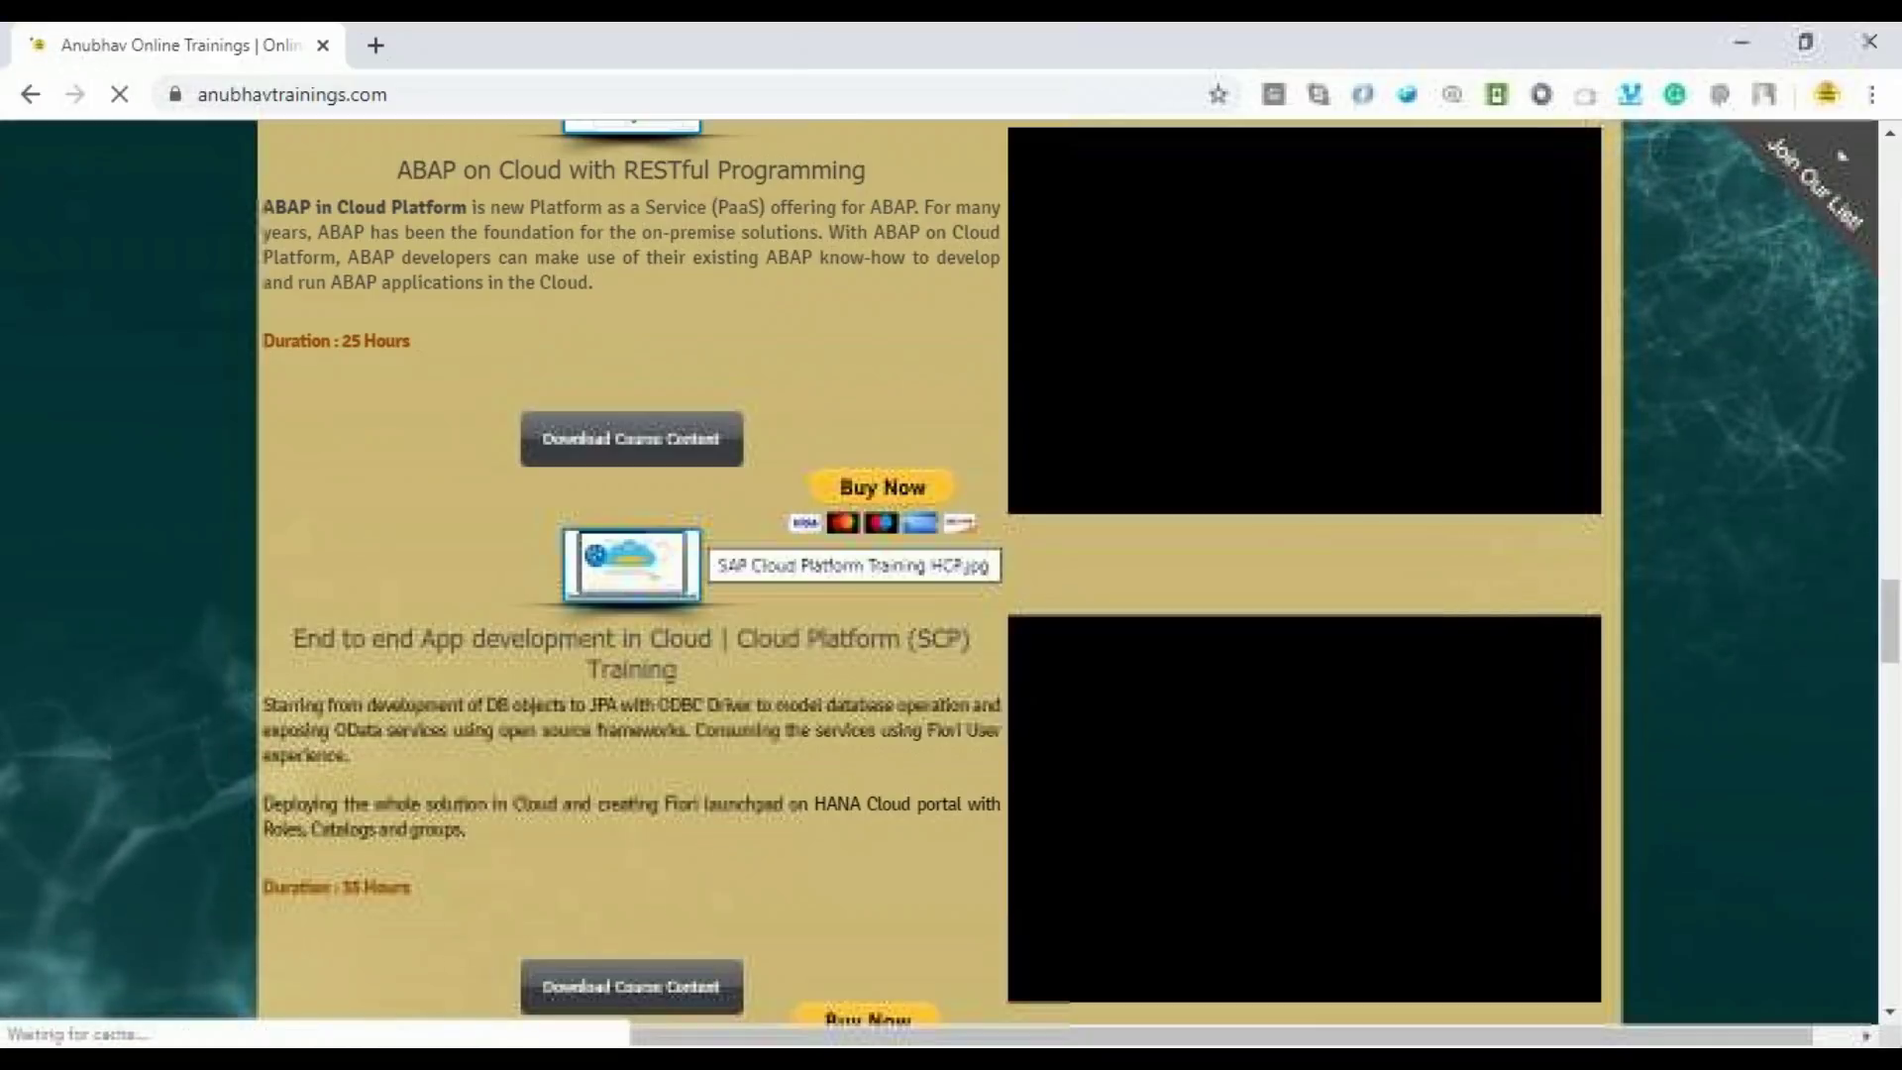
pyautogui.scroll(3, 631, 564)
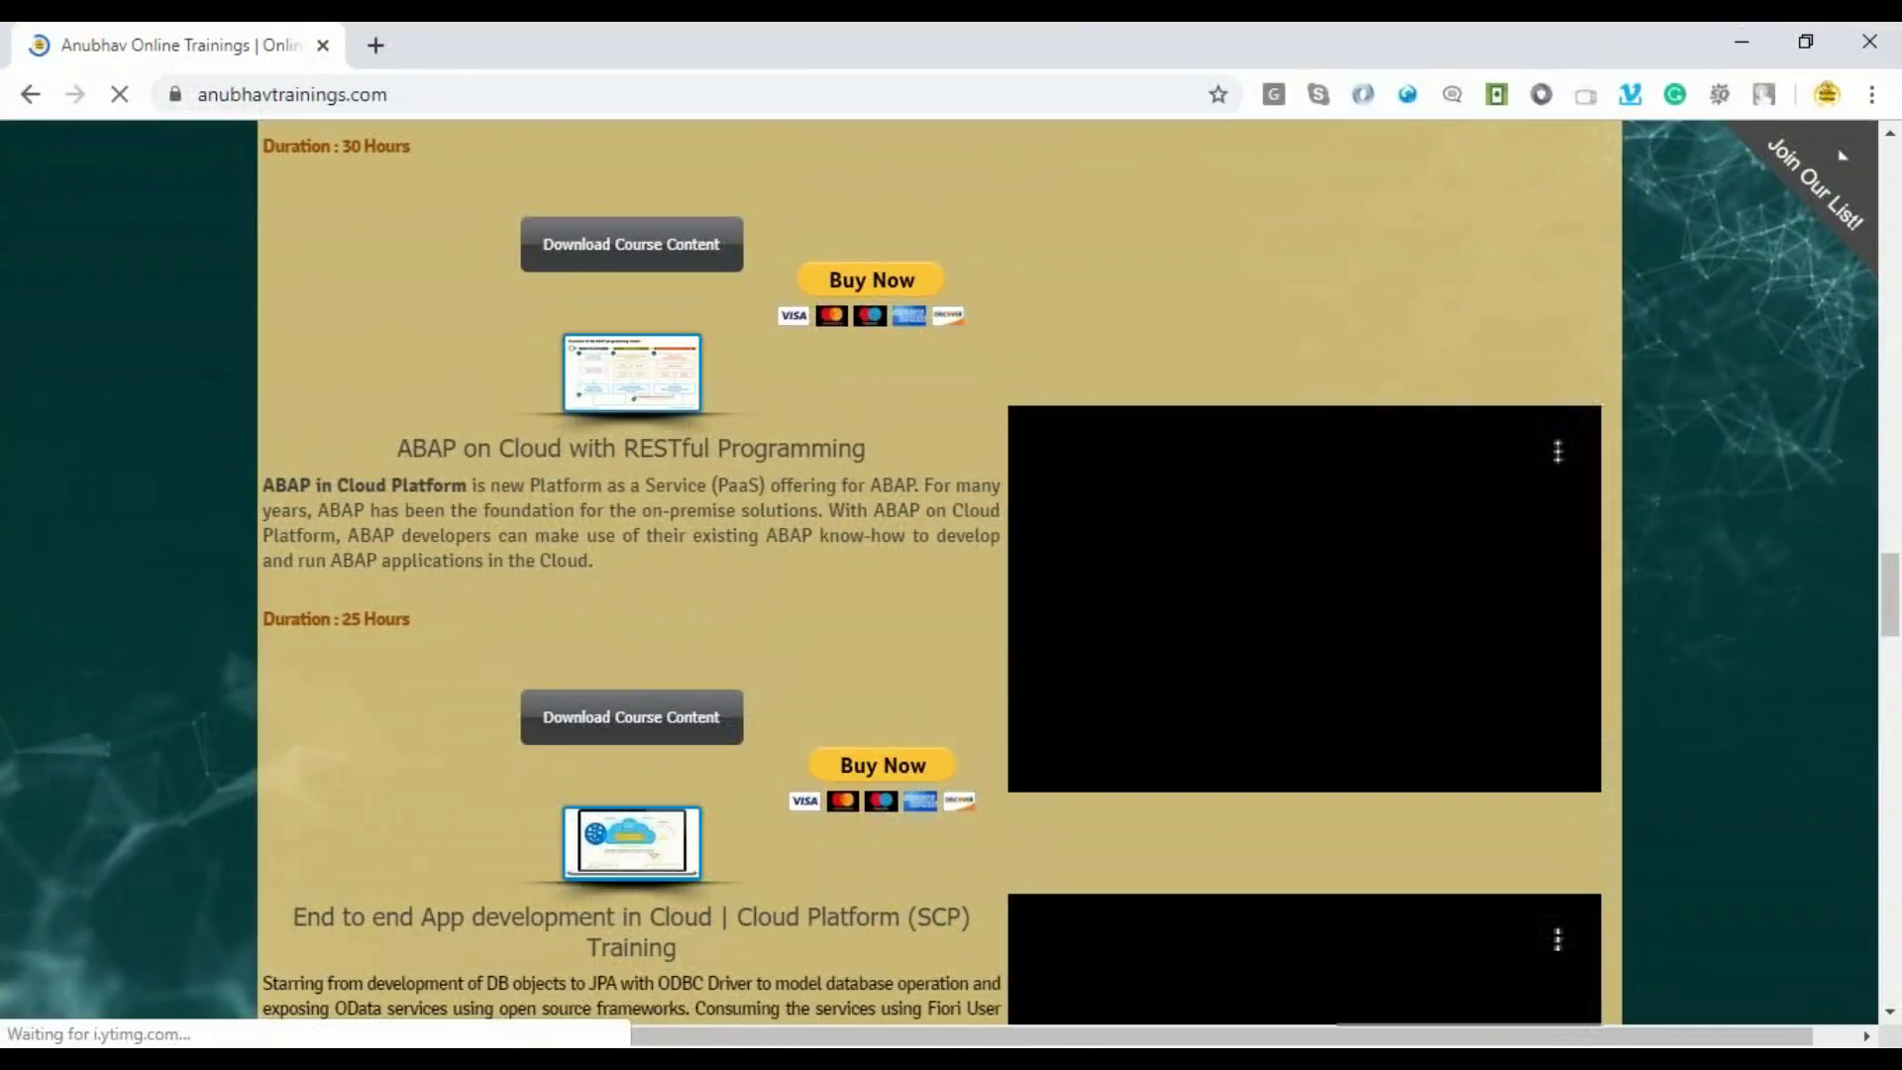